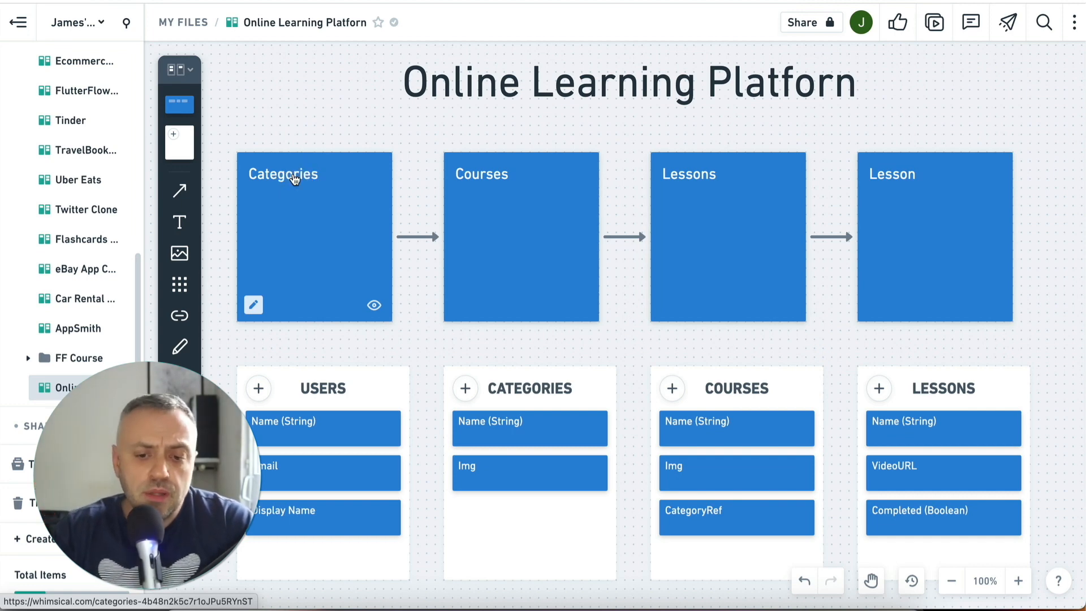
# Review the Online Learning Platform diagram and the documents in Cloud Firestore's users and categories collections
pyautogui.scroll(-3, 294, 179)
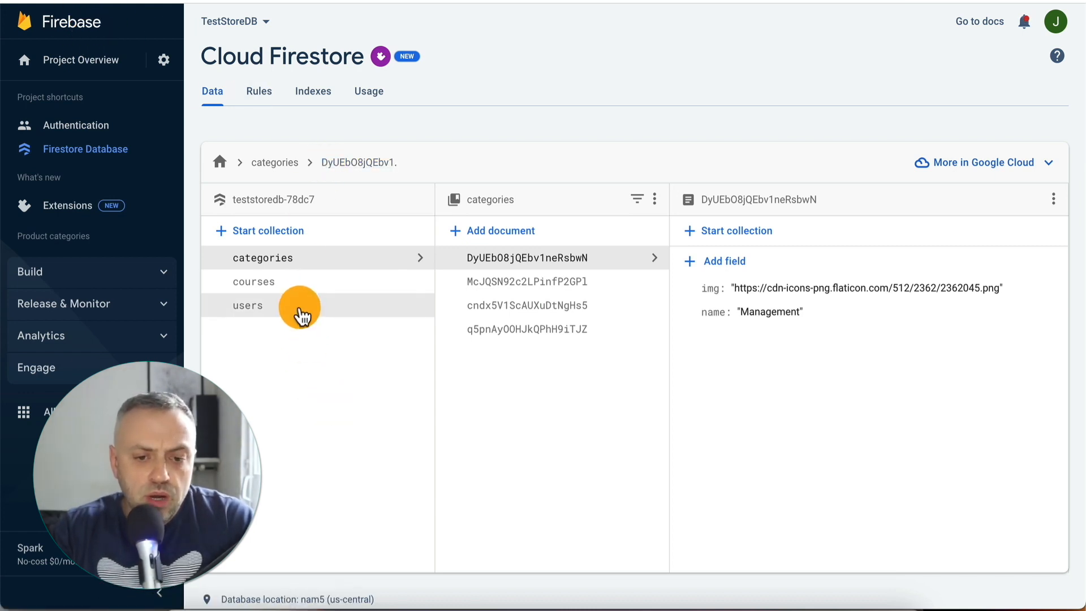
pyautogui.click(300, 308)
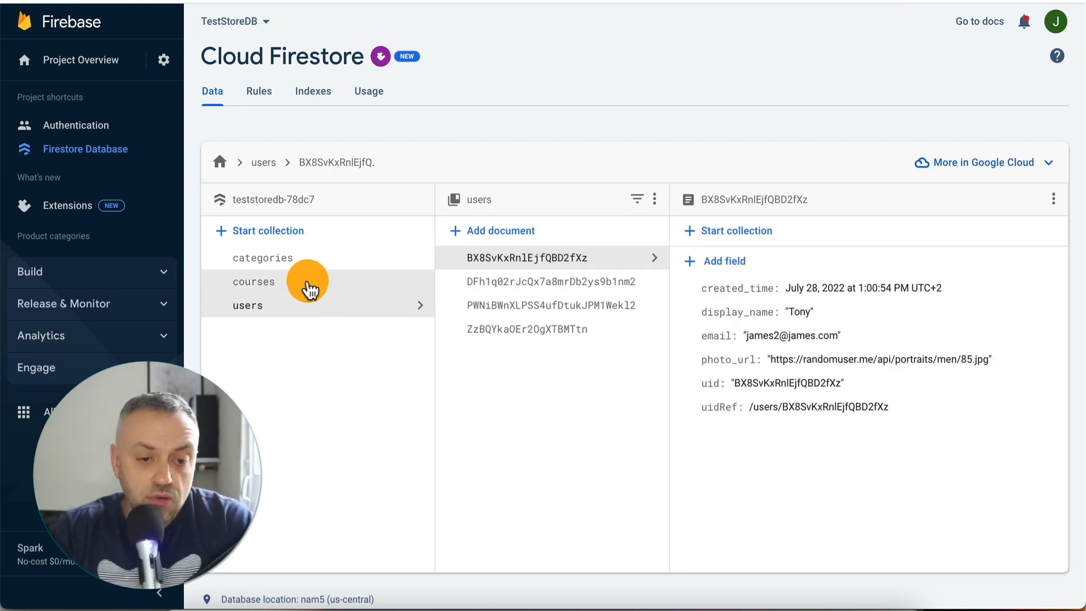
pyautogui.click(314, 265)
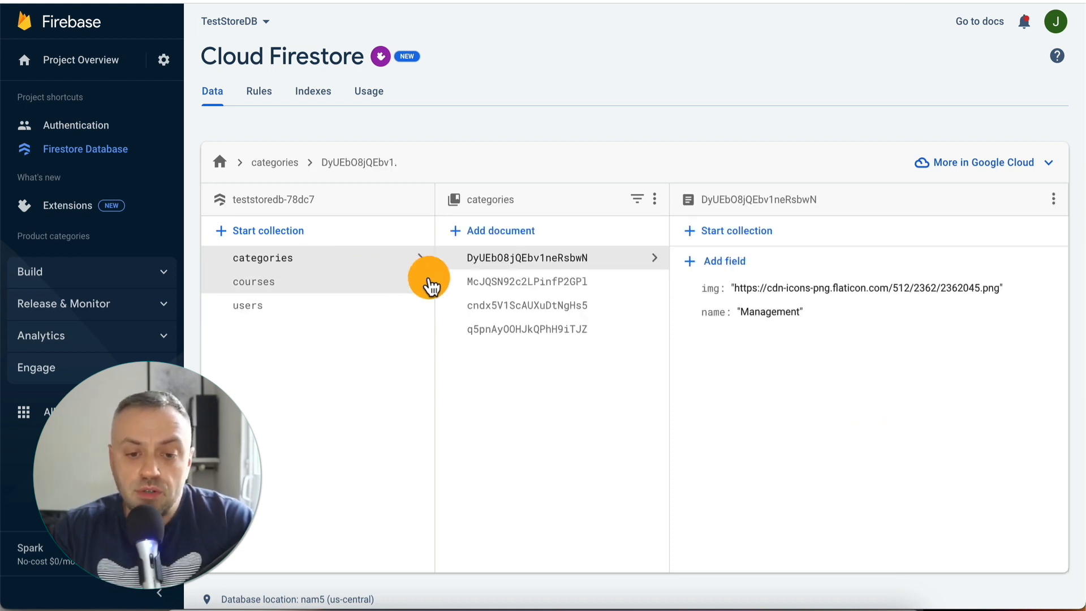
pyautogui.click(590, 285)
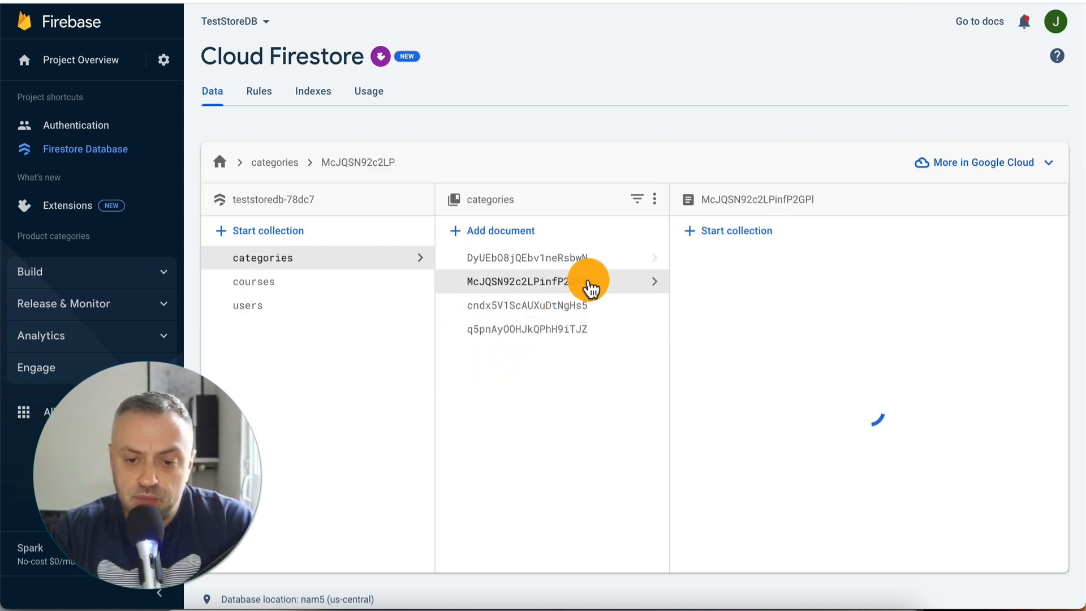
pyautogui.click(584, 308)
pyautogui.click(583, 330)
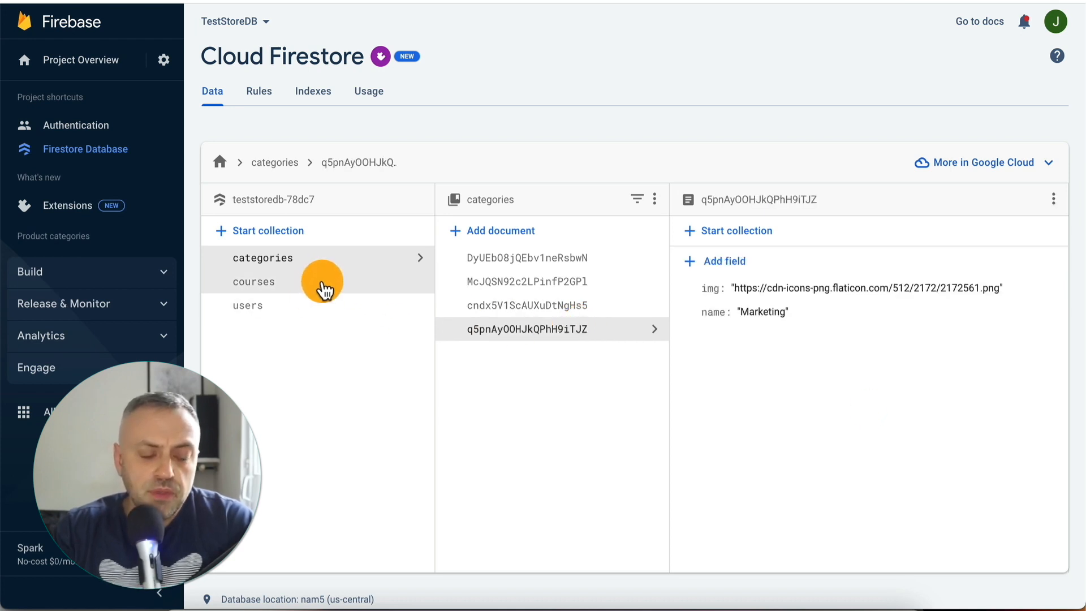
# Examine the name and image fields of each document in the courses collection
pyautogui.click(324, 283)
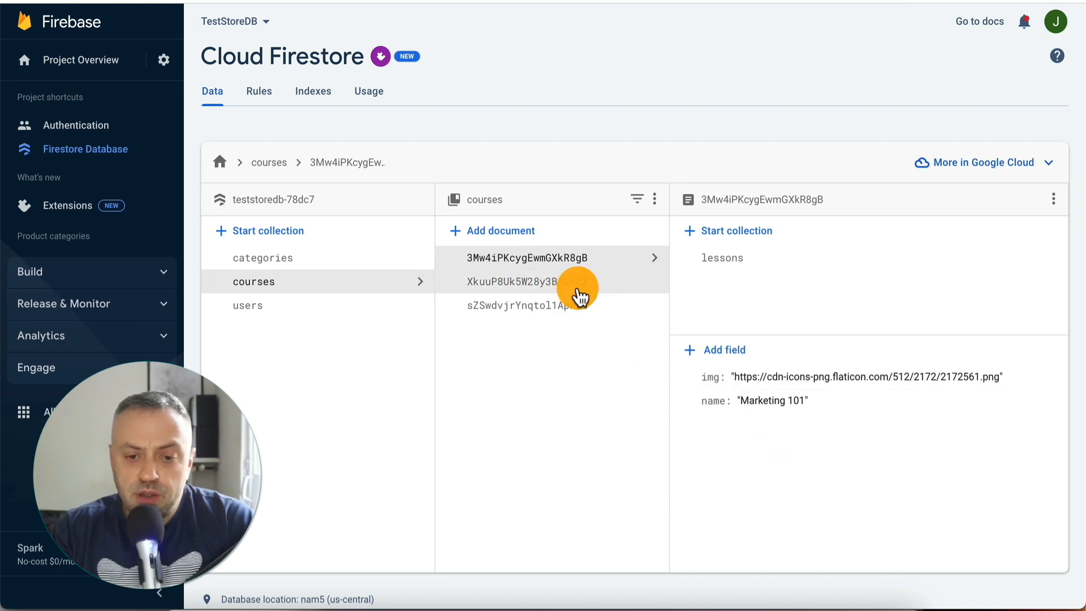
pyautogui.click(577, 288)
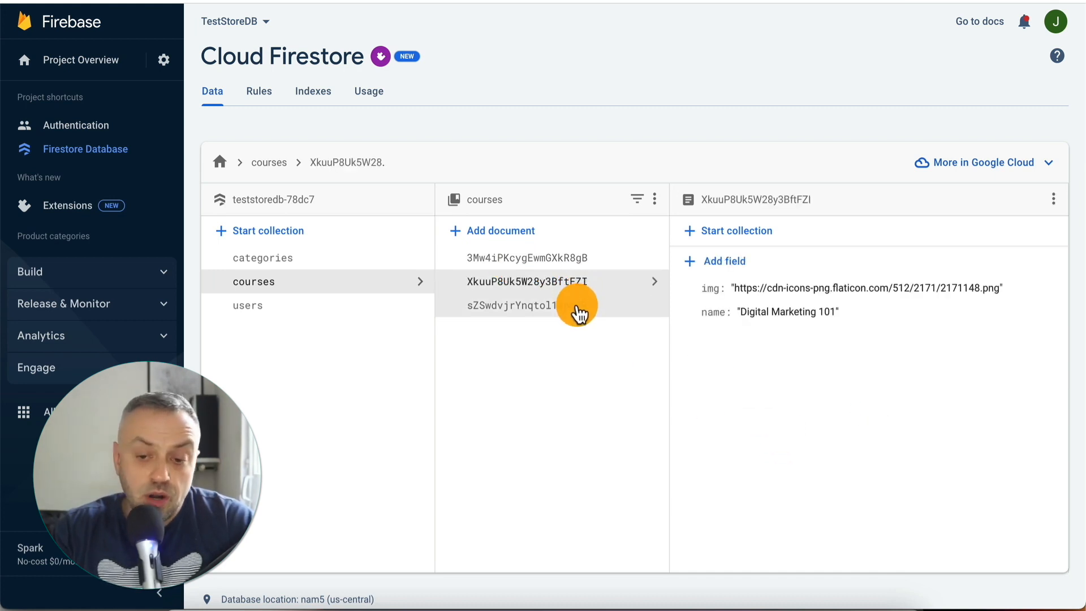
pyautogui.click(577, 311)
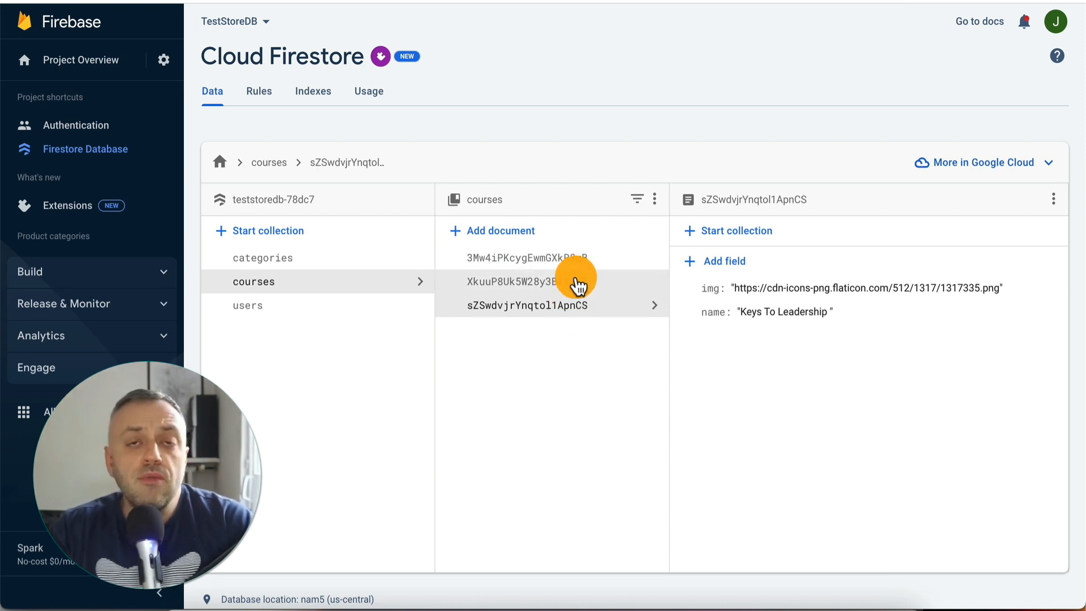
pyautogui.click(583, 266)
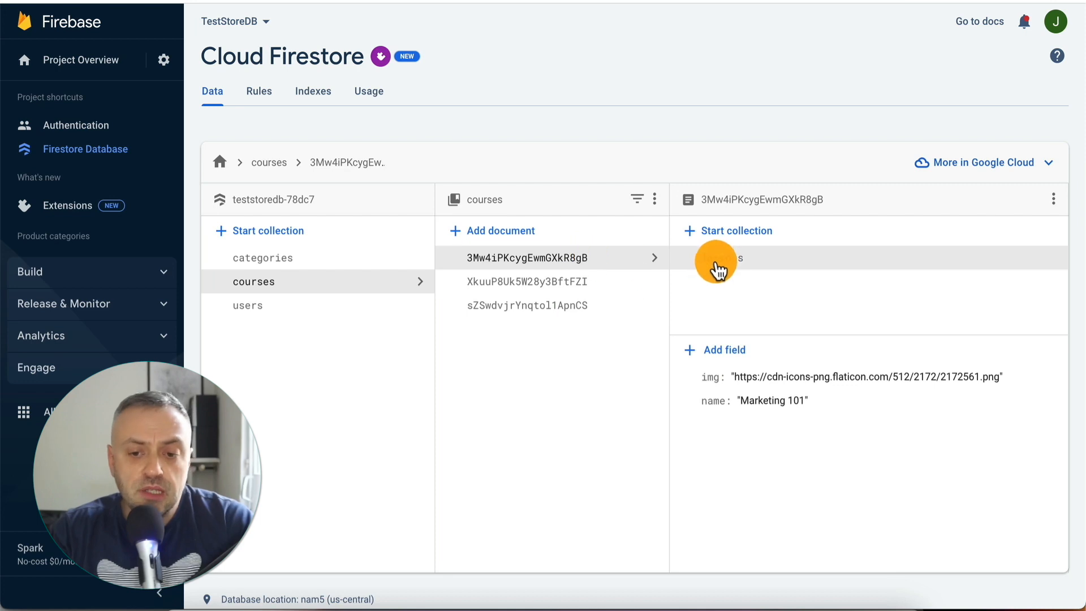
# Examine the documents in the lessons subcollection of the Marketing 101 course
pyautogui.click(723, 263)
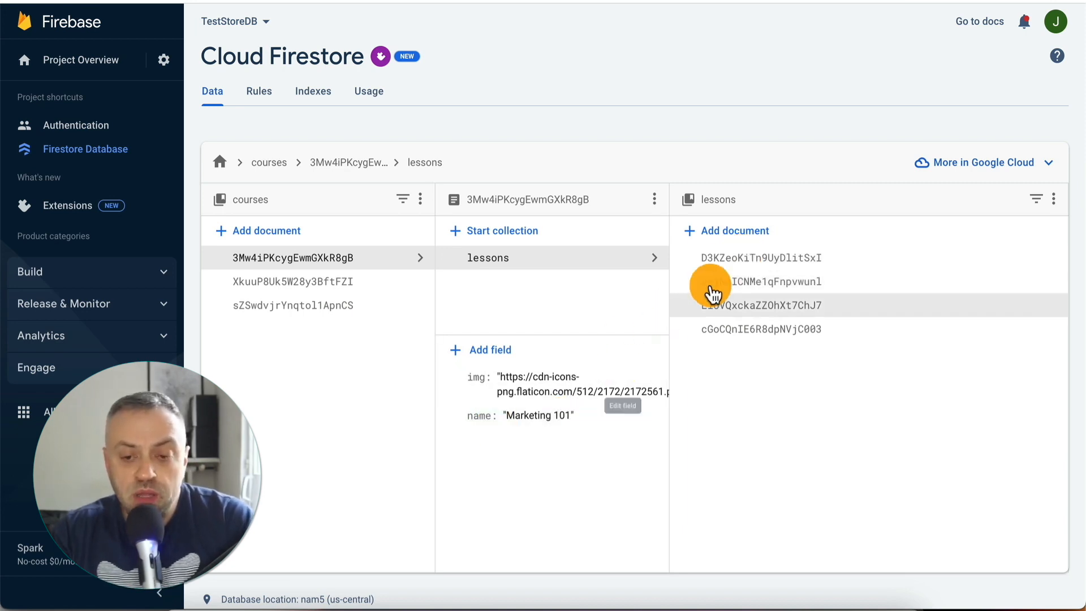
pyautogui.click(739, 262)
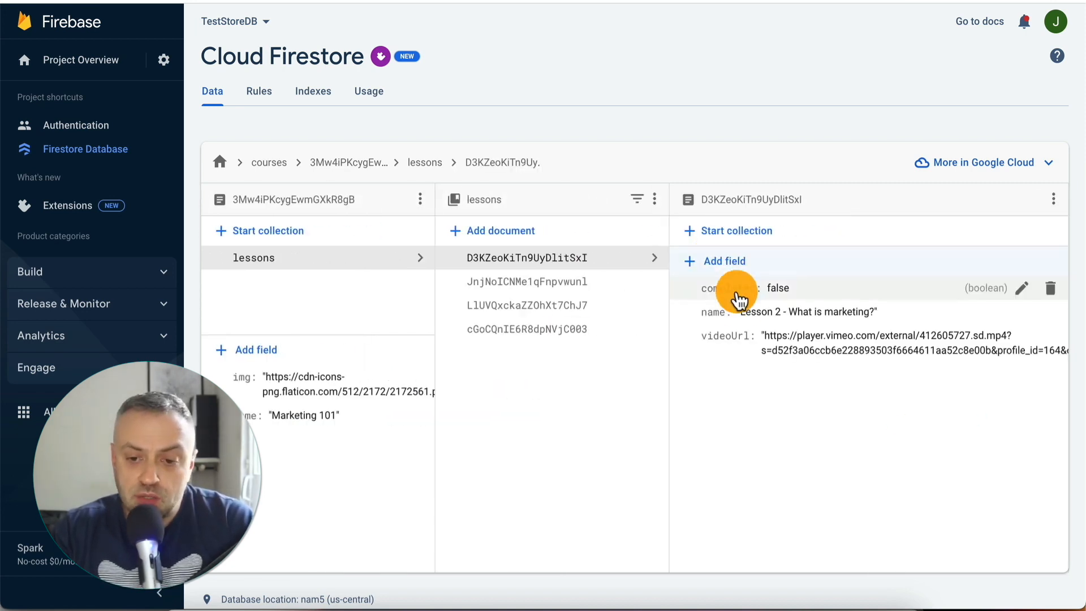
pyautogui.click(538, 283)
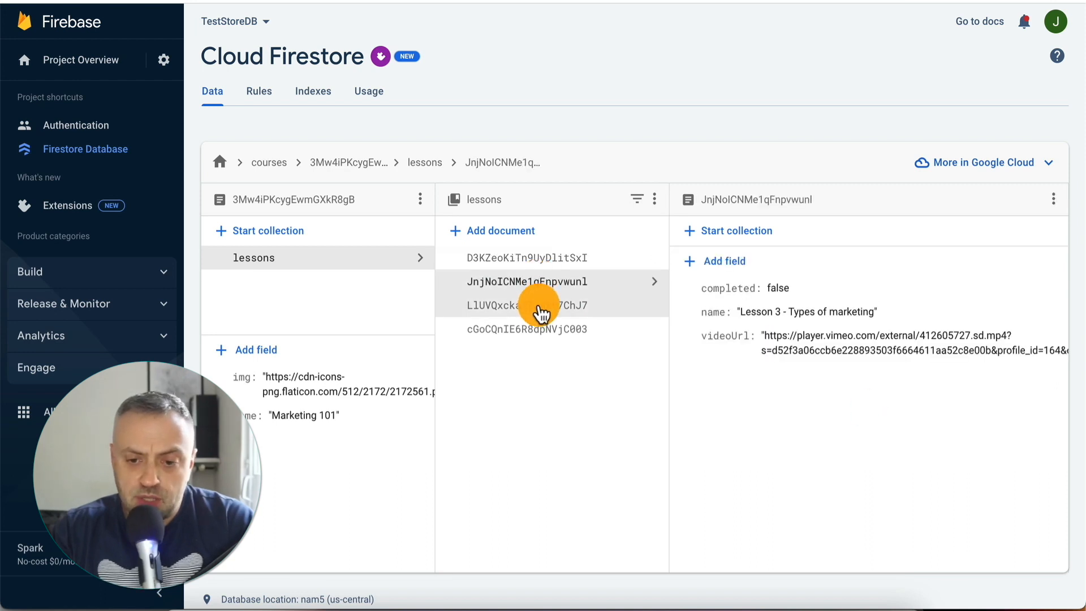
pyautogui.click(542, 309)
pyautogui.click(542, 333)
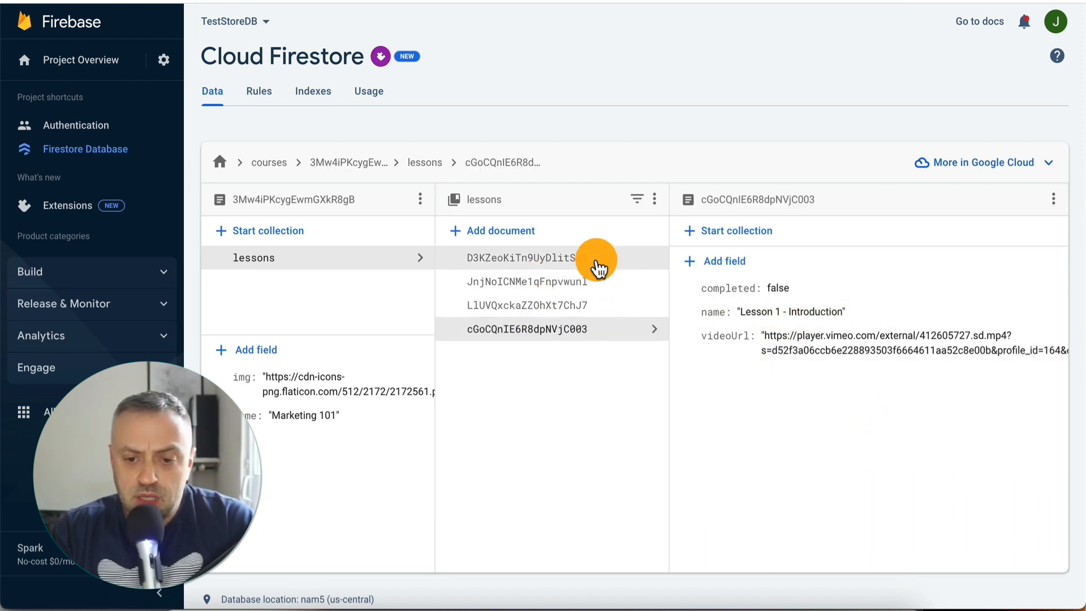
pyautogui.click(594, 258)
pyautogui.click(594, 281)
pyautogui.click(590, 315)
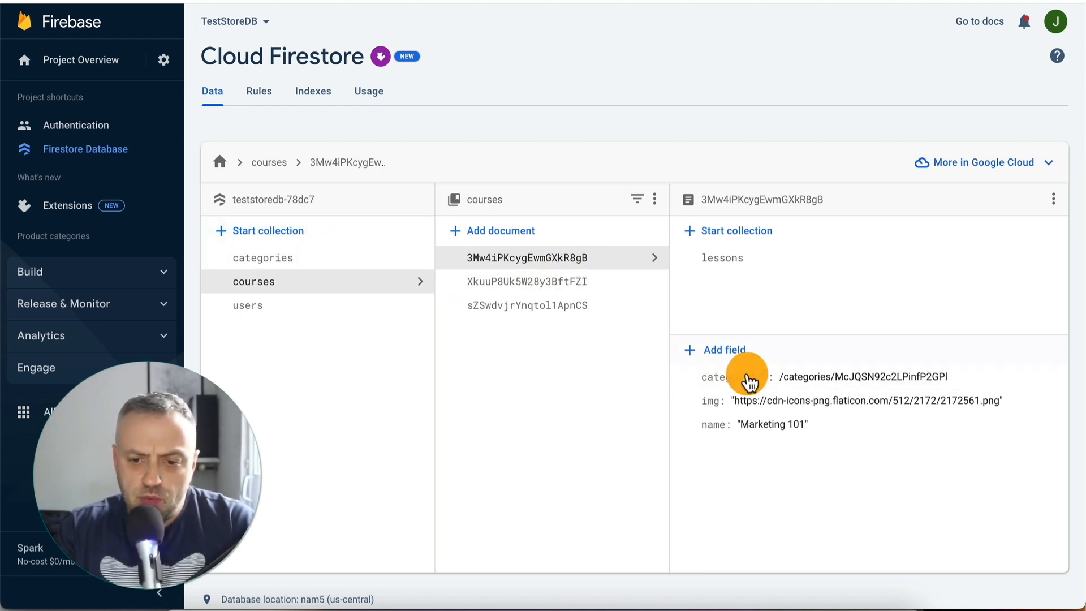
# Check the categoryRef field on the Digital Marketing 101 and Keys To Leadership course documents
pyautogui.click(589, 290)
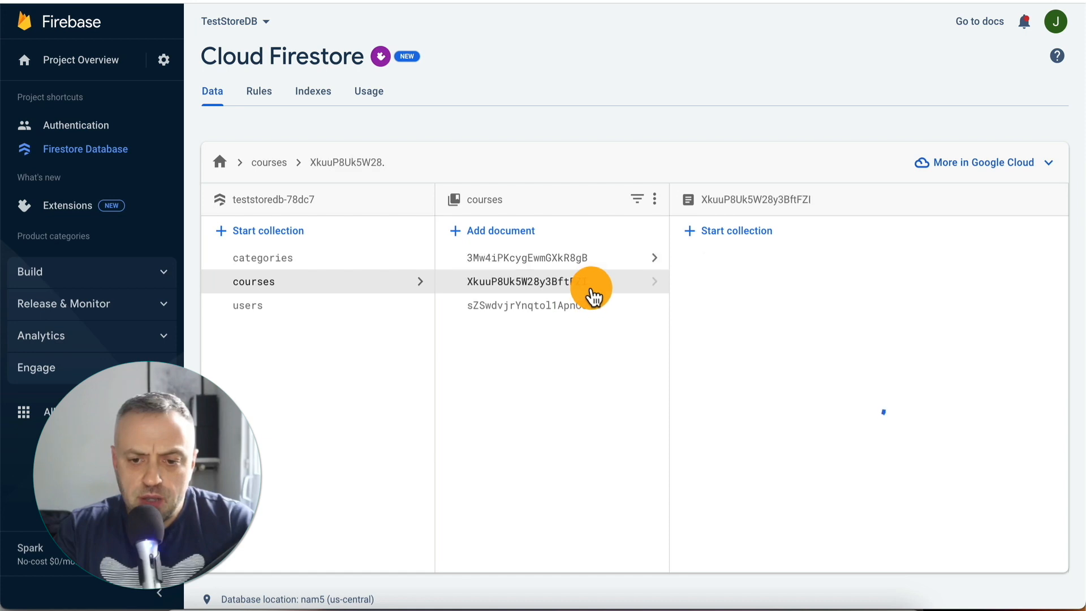
pyautogui.click(579, 314)
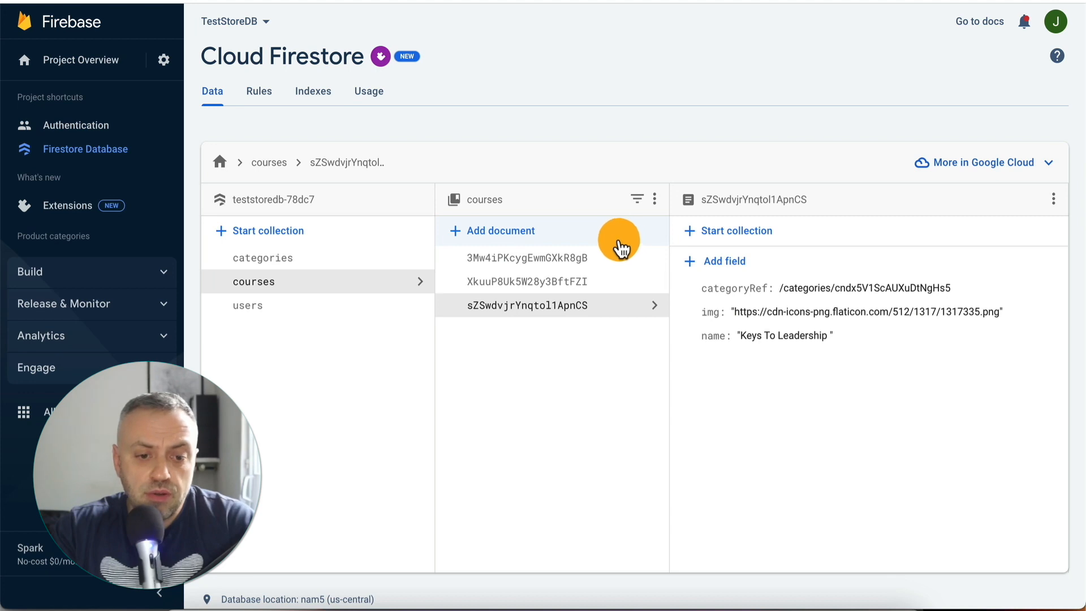
# Switch to FlutterFlow and review the database schemas of the users, categories, courses and lessons collections
pyautogui.click(785, 1)
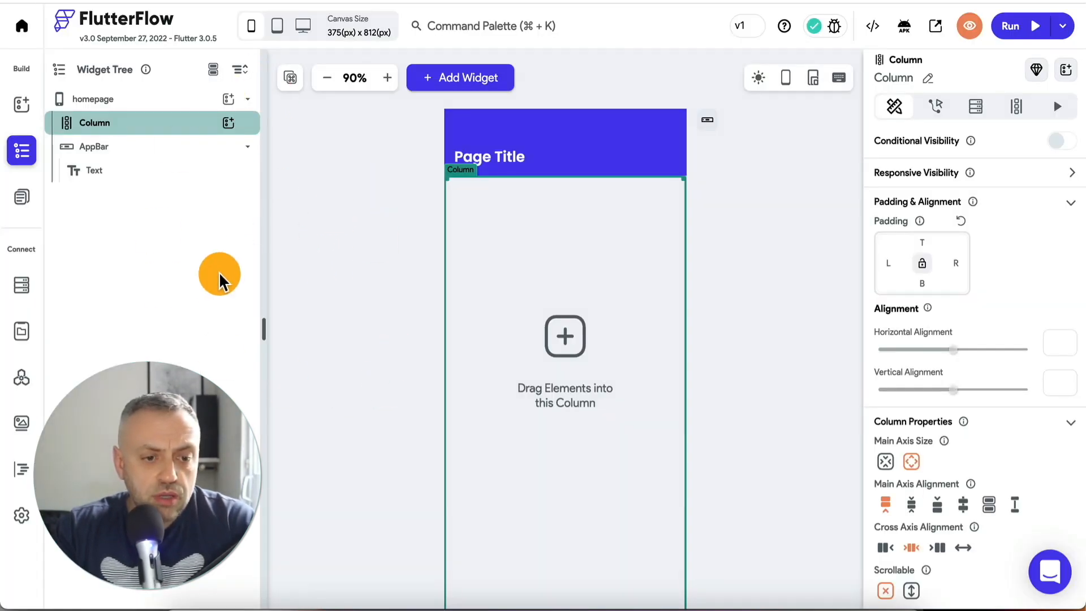
pyautogui.click(22, 284)
pyautogui.click(85, 111)
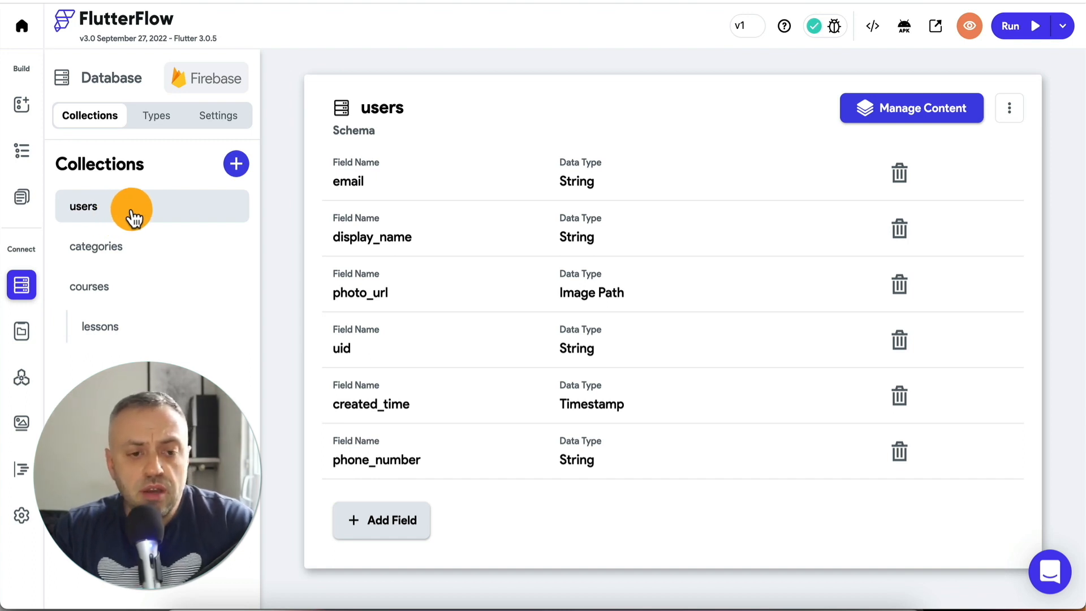
pyautogui.click(152, 252)
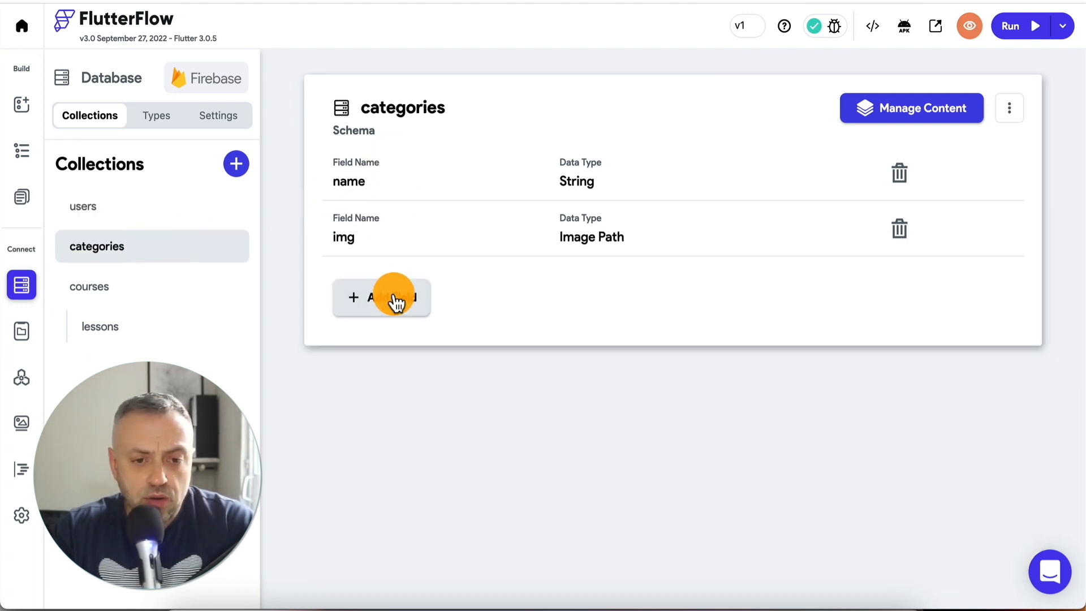
pyautogui.click(196, 290)
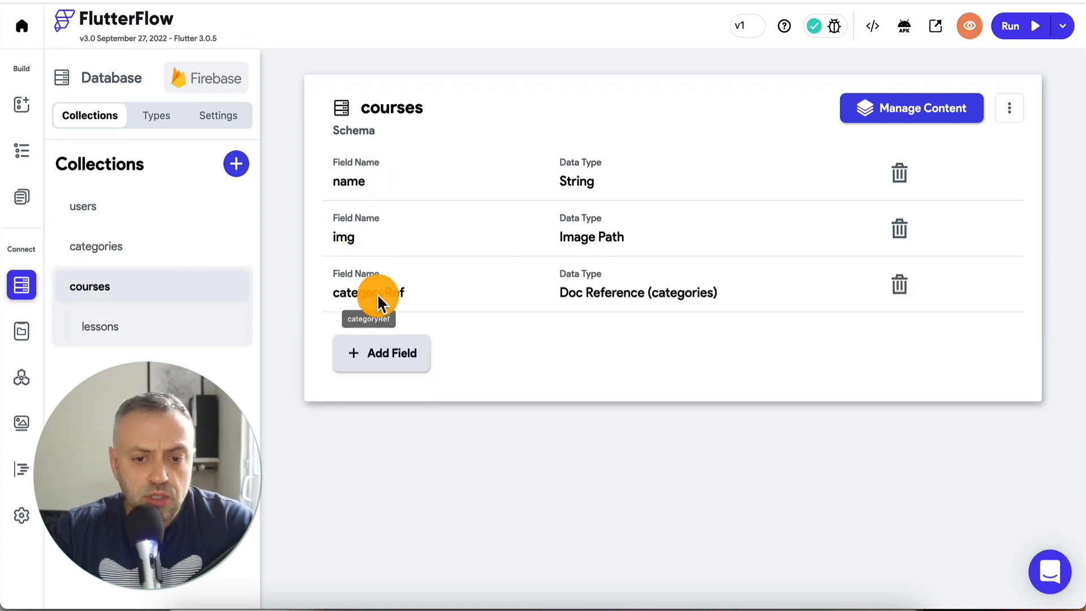
pyautogui.click(215, 331)
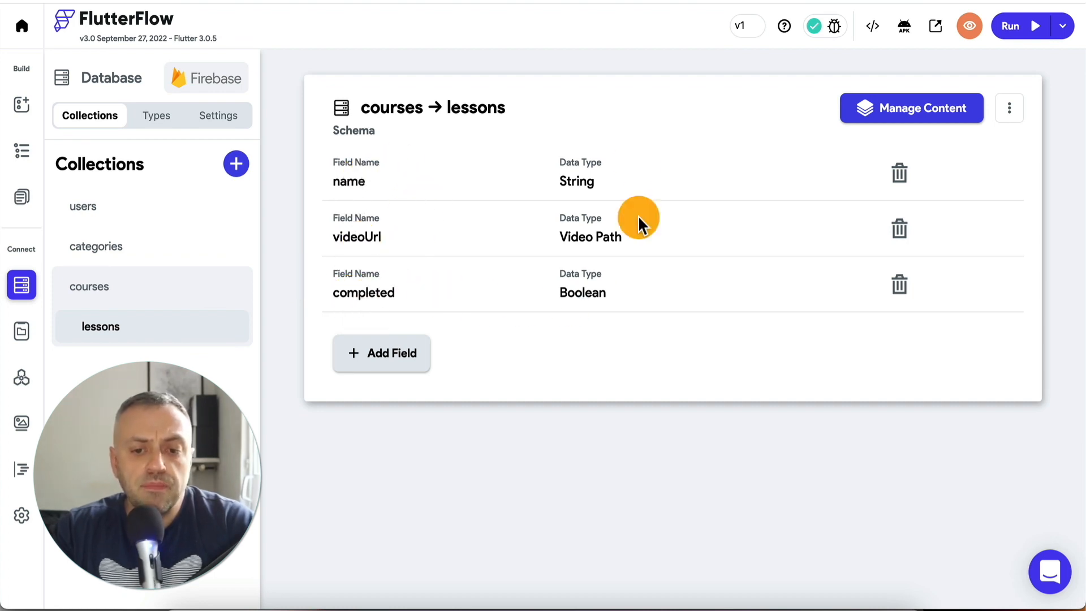
pyautogui.click(97, 120)
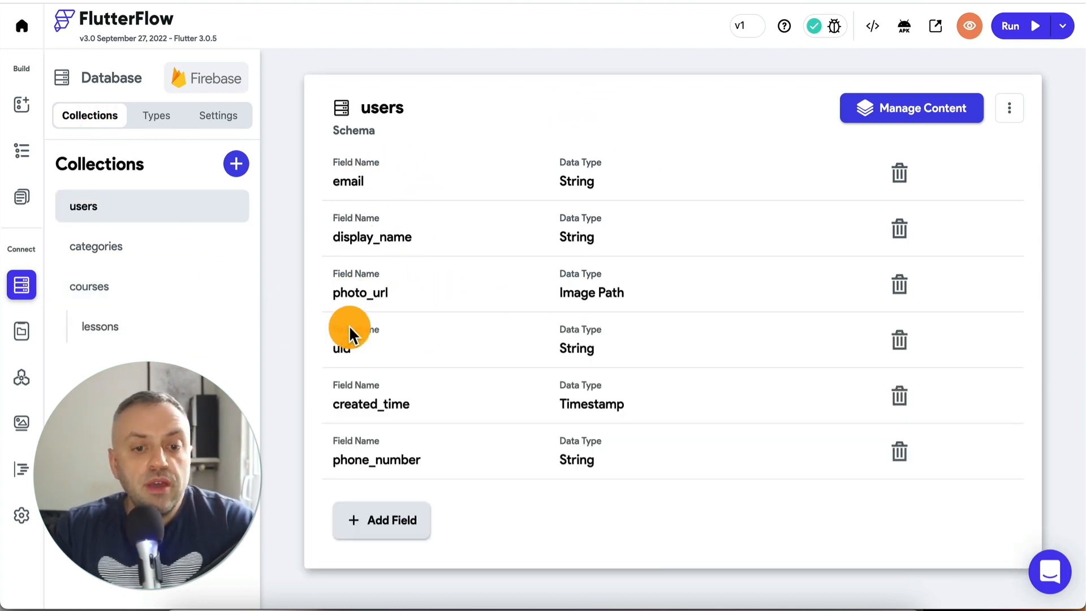
# Review the Firestore rules and the Firebase schema validation in the database settings
pyautogui.click(232, 118)
pyautogui.scroll(-3, 646, 289)
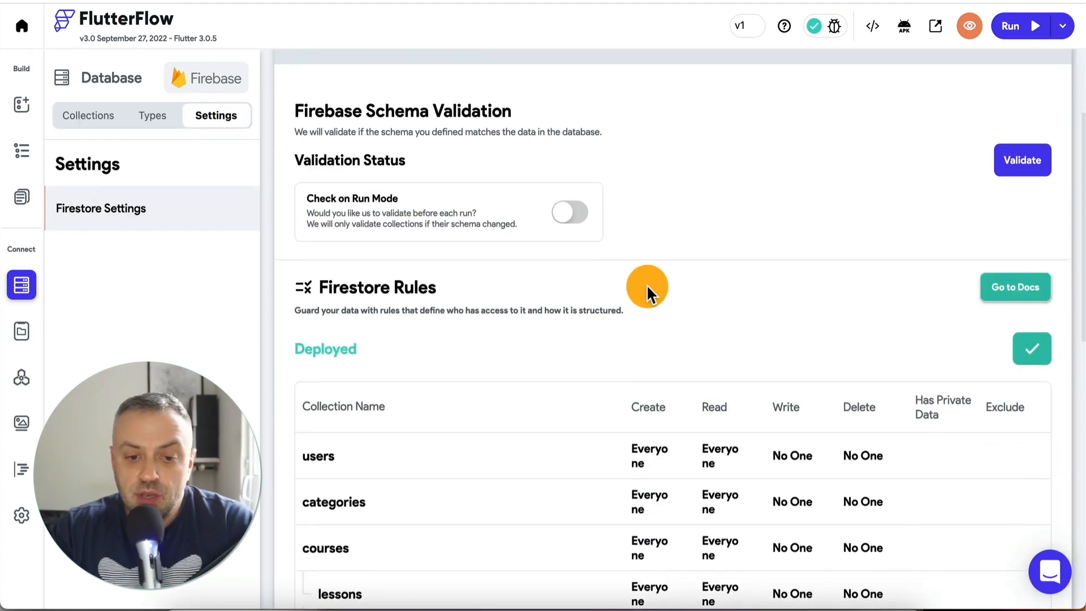
pyautogui.scroll(-2, 647, 284)
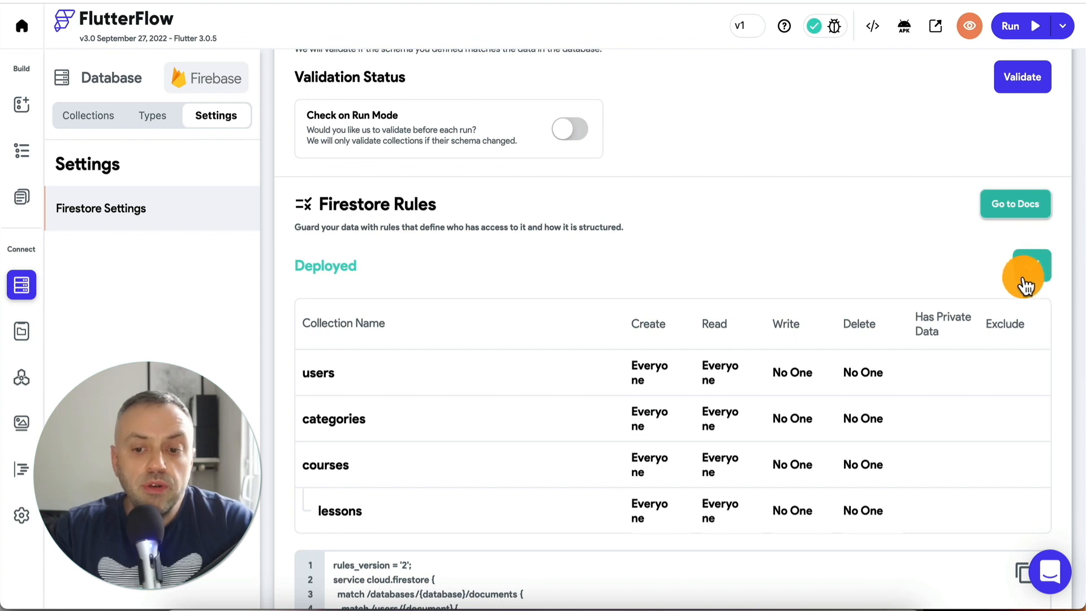
pyautogui.scroll(3, 1023, 278)
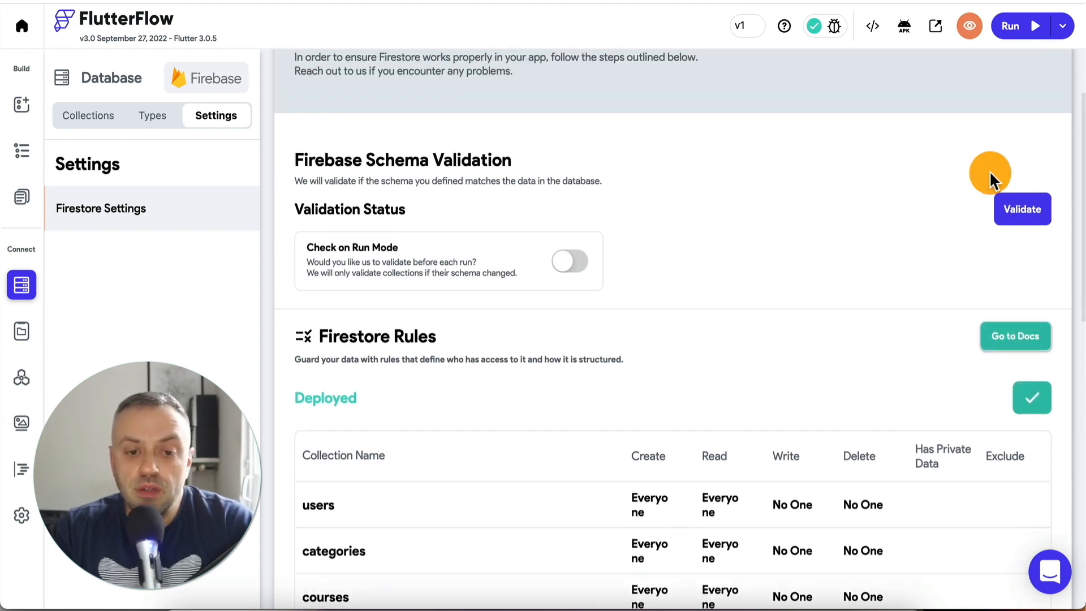
pyautogui.click(1025, 218)
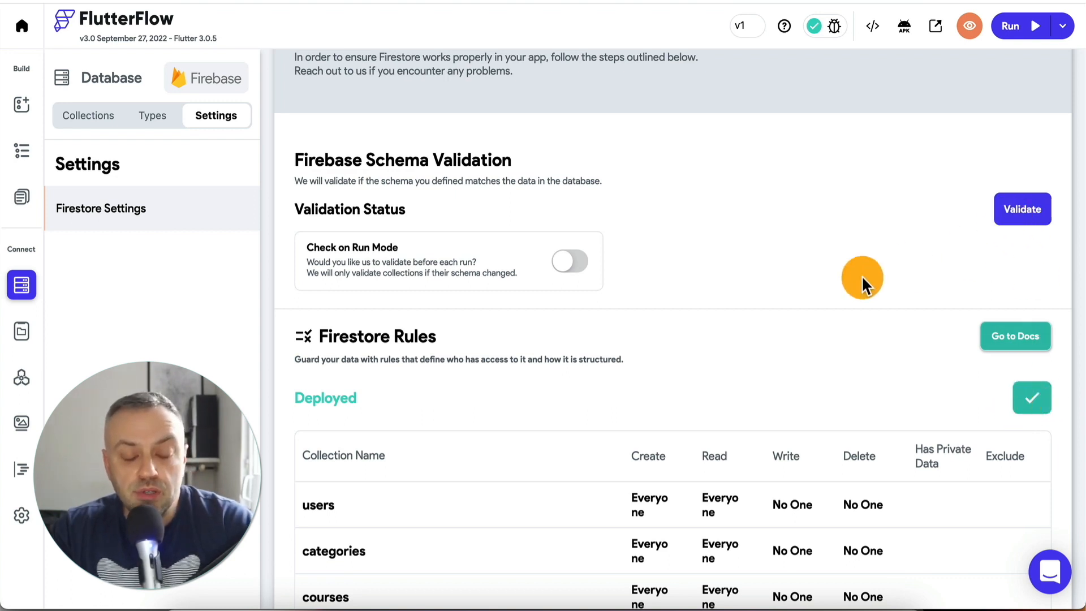
# Add a GridView inside the Column of the homepage
pyautogui.click(22, 106)
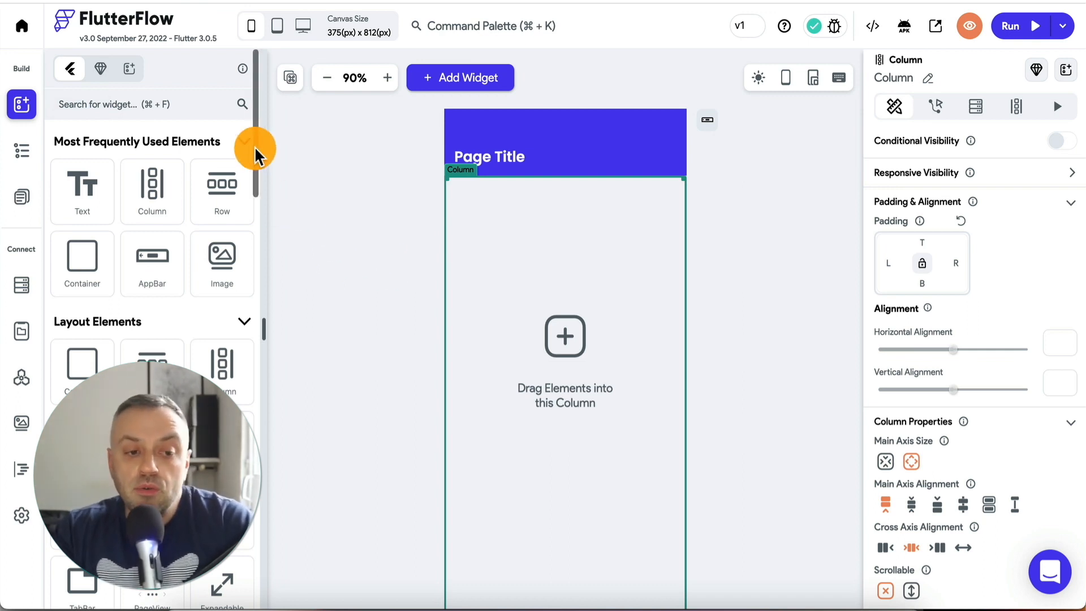
pyautogui.click(21, 150)
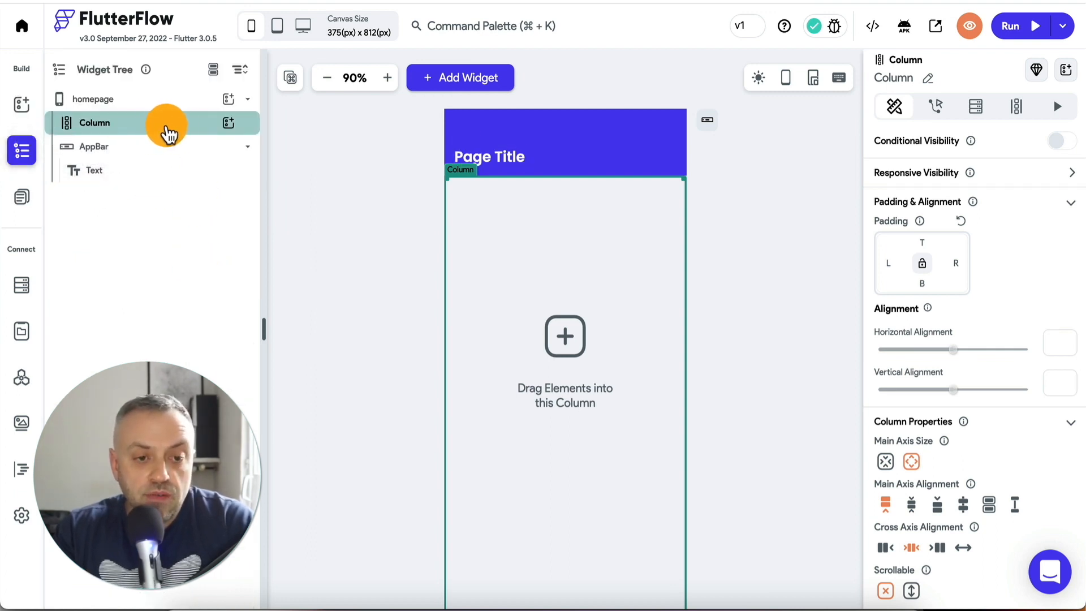
pyautogui.click(229, 122)
pyautogui.click(276, 130)
pyautogui.write('gri')
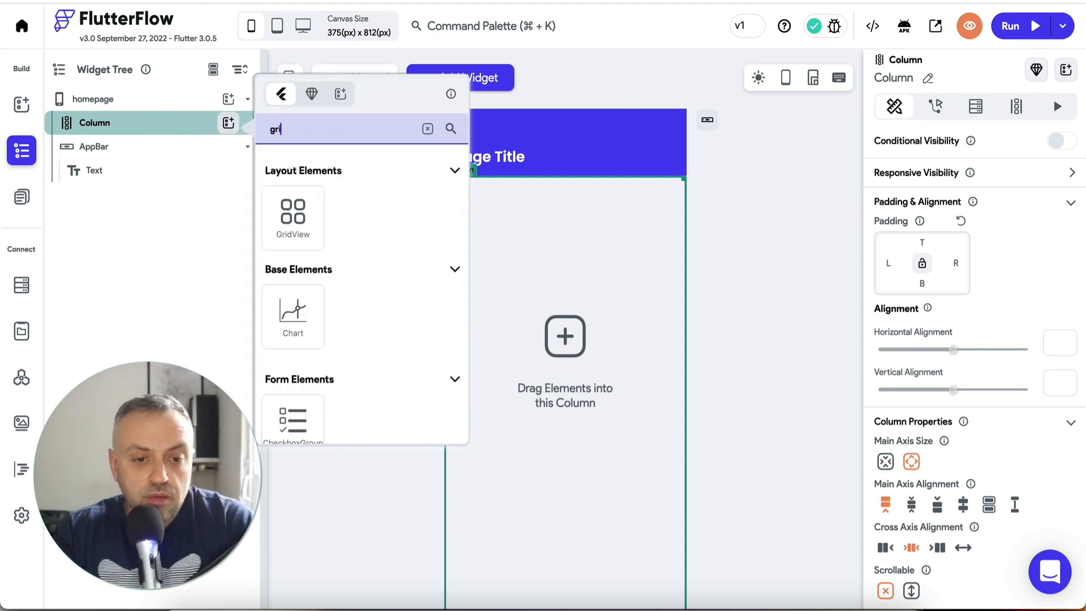
pyautogui.click(300, 221)
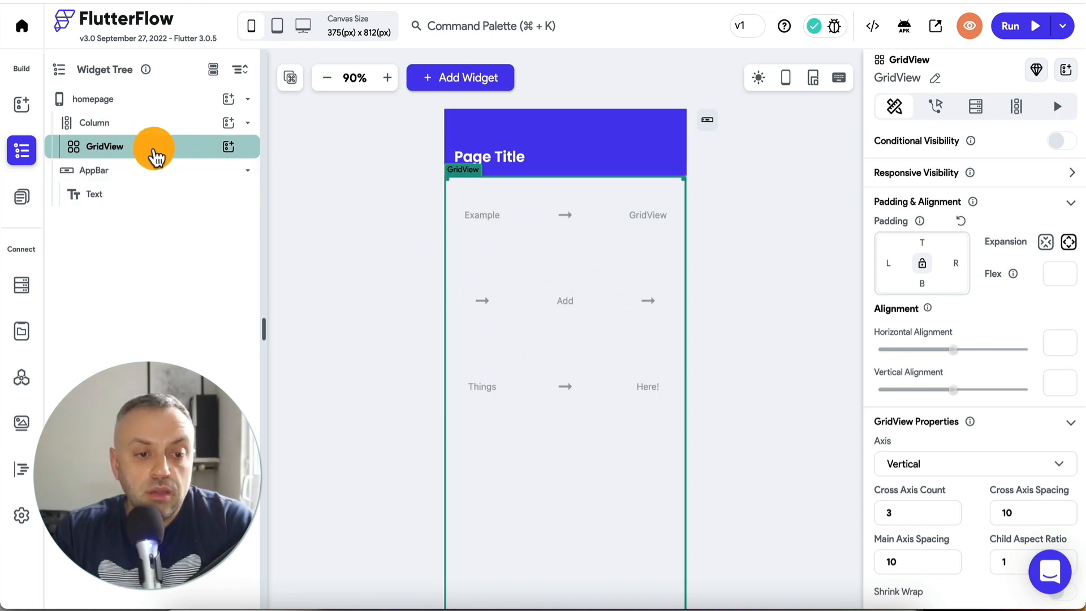
# Give the GridView a Query Collection backend query on the categories collection, returning a list of documents
pyautogui.click(977, 107)
pyautogui.click(945, 168)
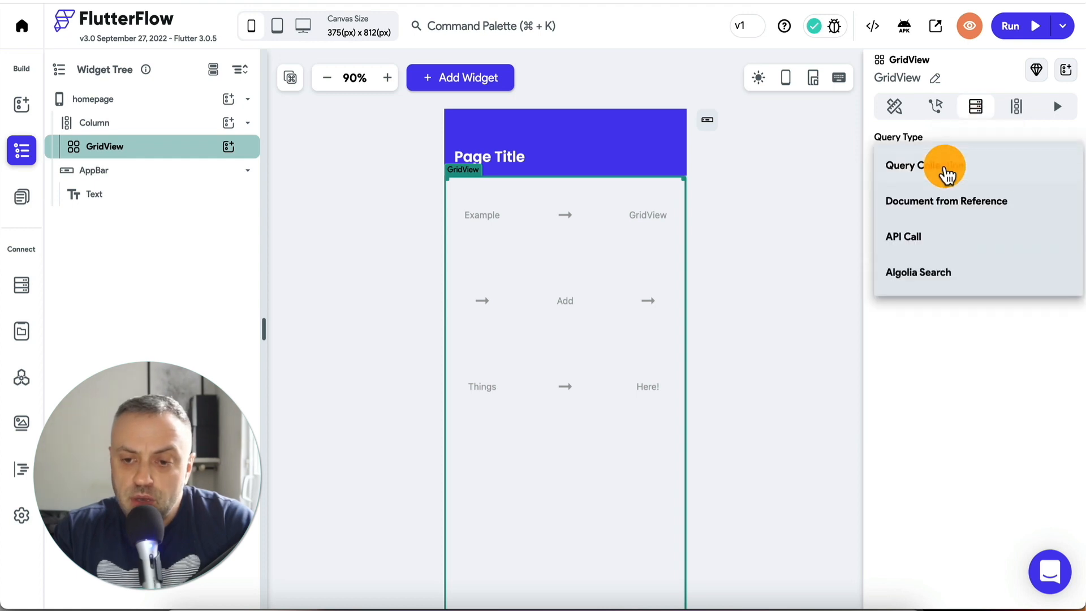
pyautogui.click(953, 170)
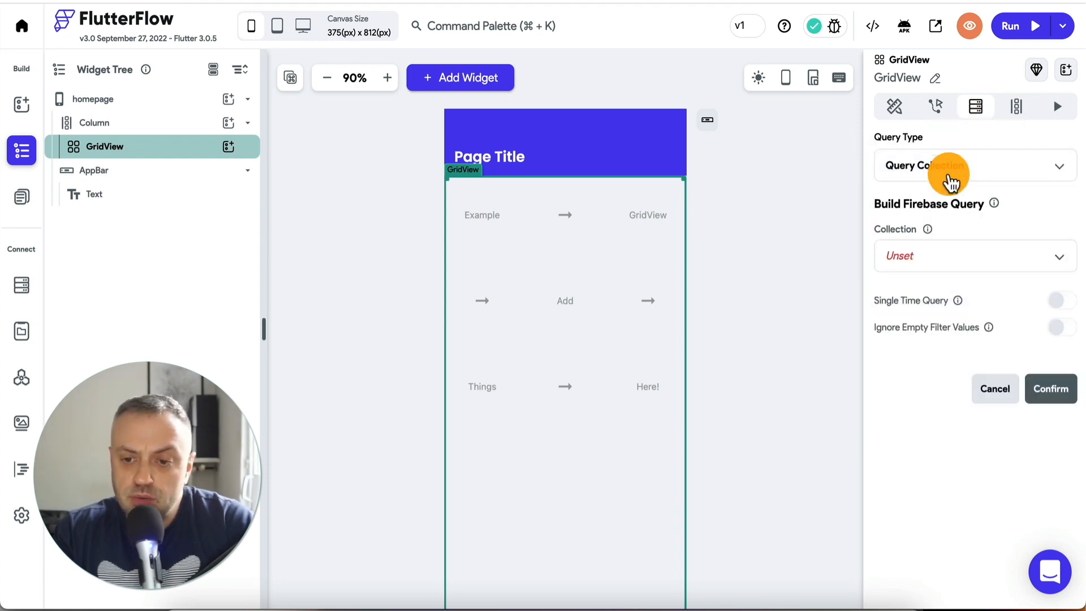
pyautogui.click(943, 264)
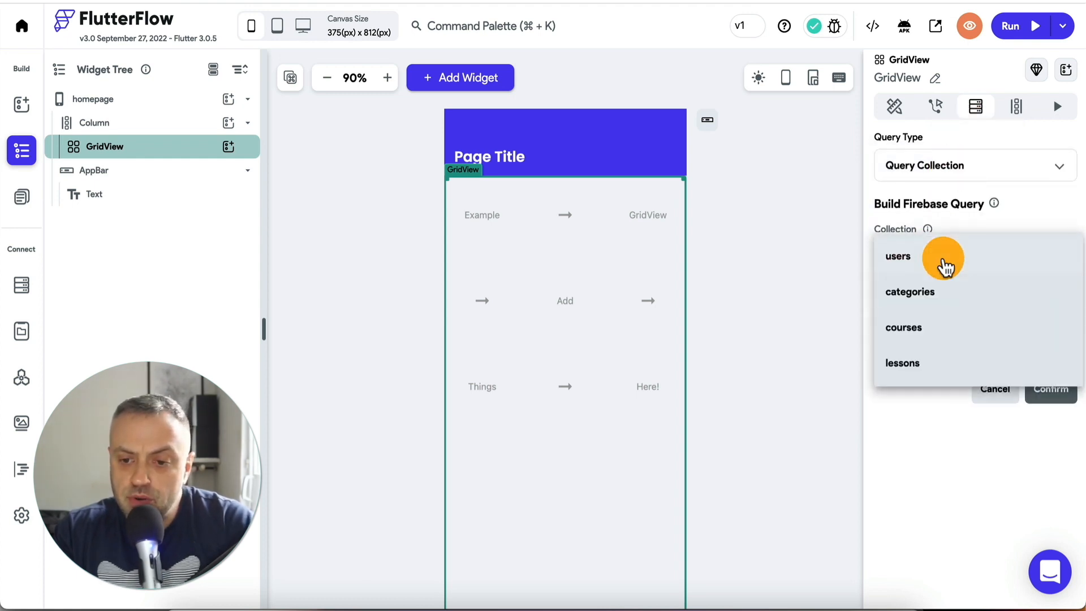
pyautogui.click(943, 295)
pyautogui.scroll(-4, 968, 402)
pyautogui.click(1050, 435)
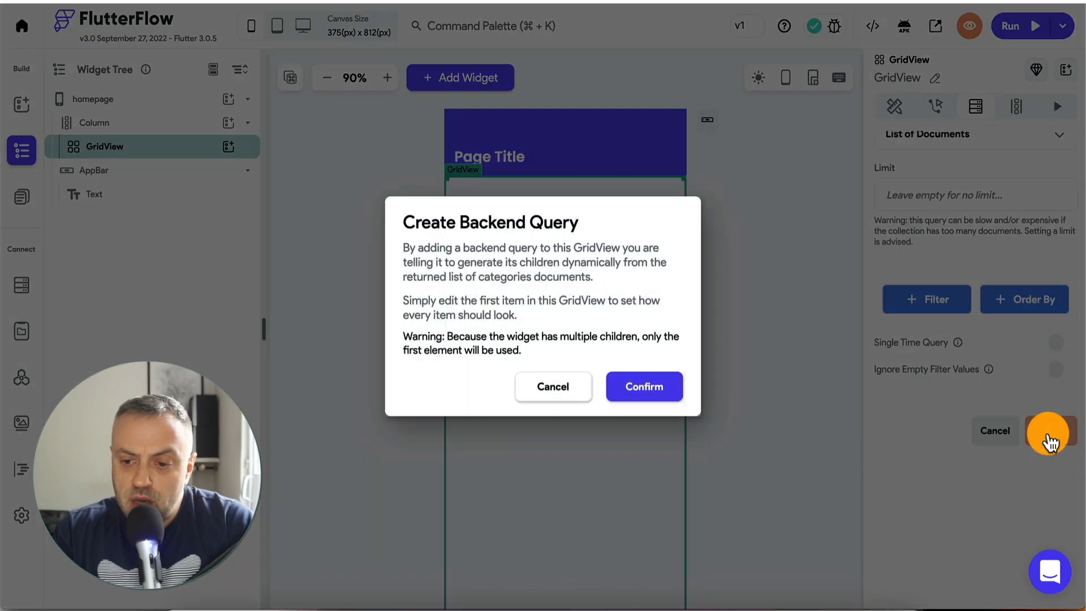
pyautogui.click(643, 390)
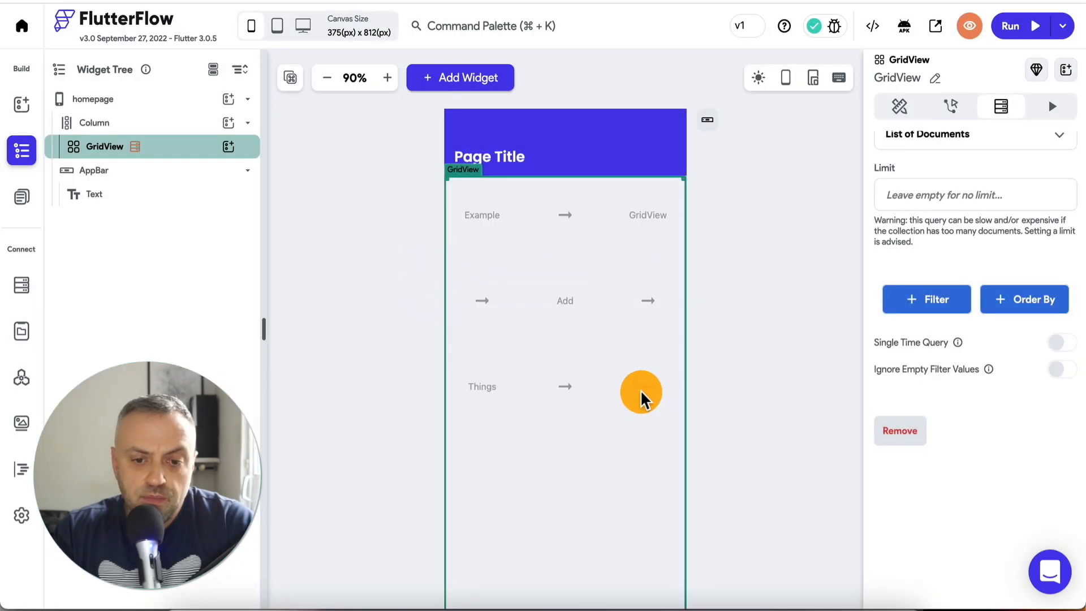
# Add the User List 4 card template from the FlutterFlow templates inside the GridView
pyautogui.click(232, 148)
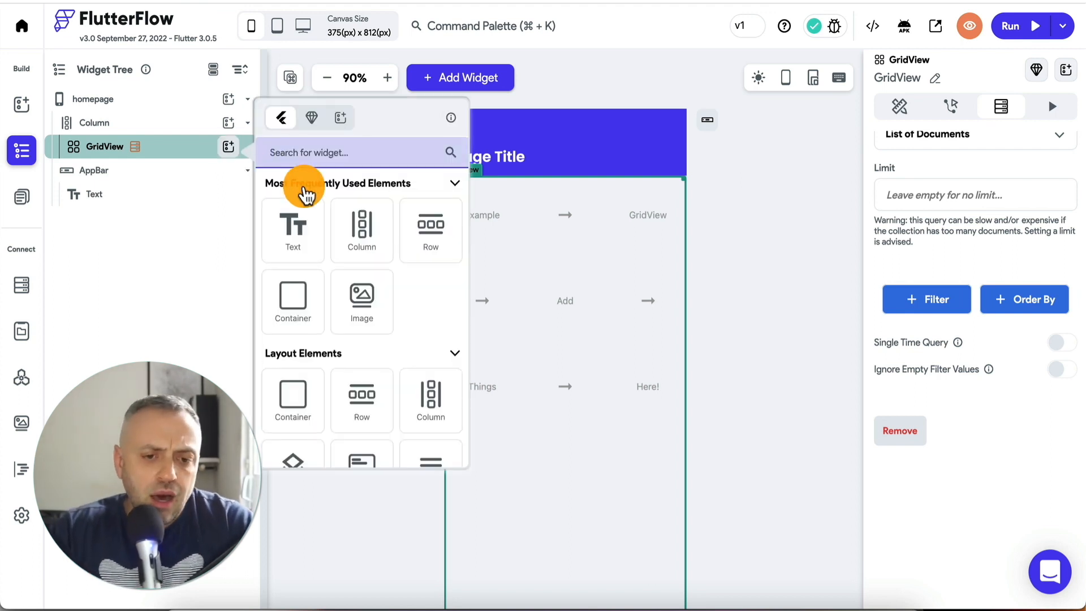
pyautogui.click(342, 119)
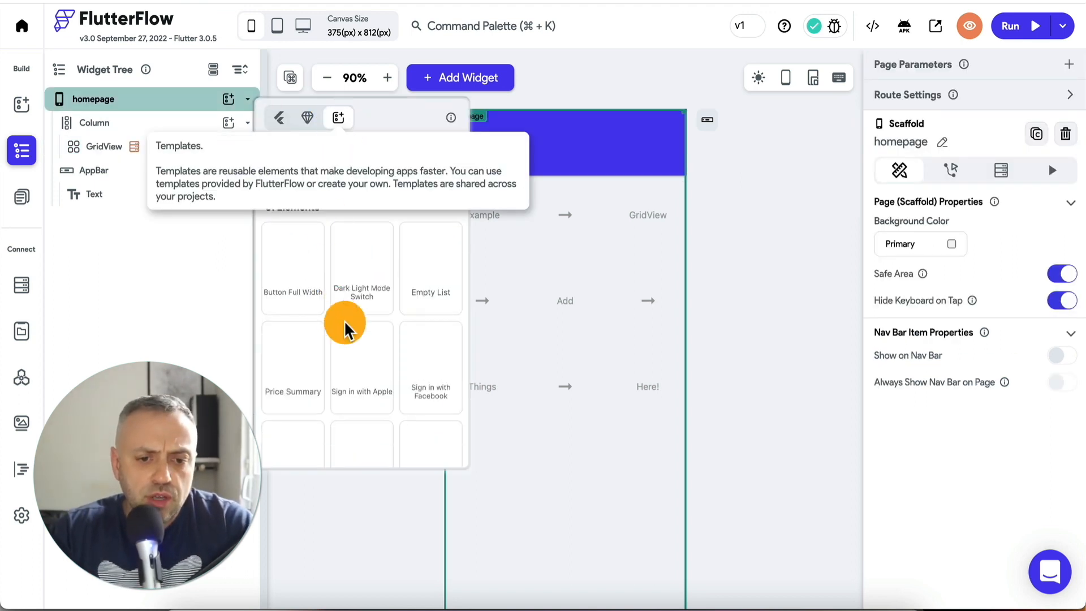
pyautogui.click(293, 262)
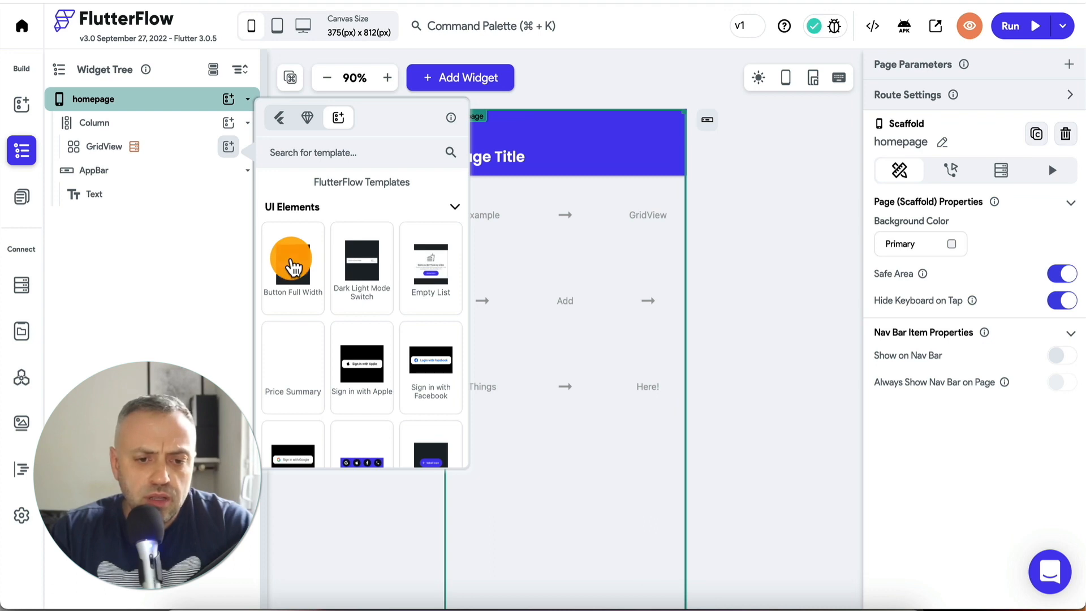
pyautogui.scroll(-3, 328, 333)
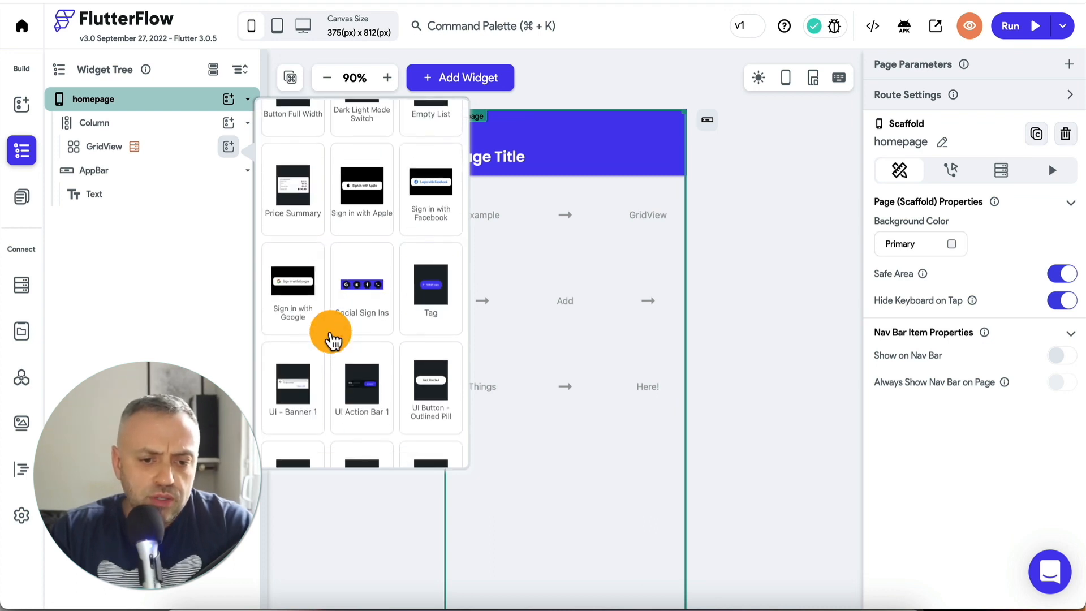
pyautogui.scroll(-10, 332, 339)
pyautogui.scroll(-2, 332, 338)
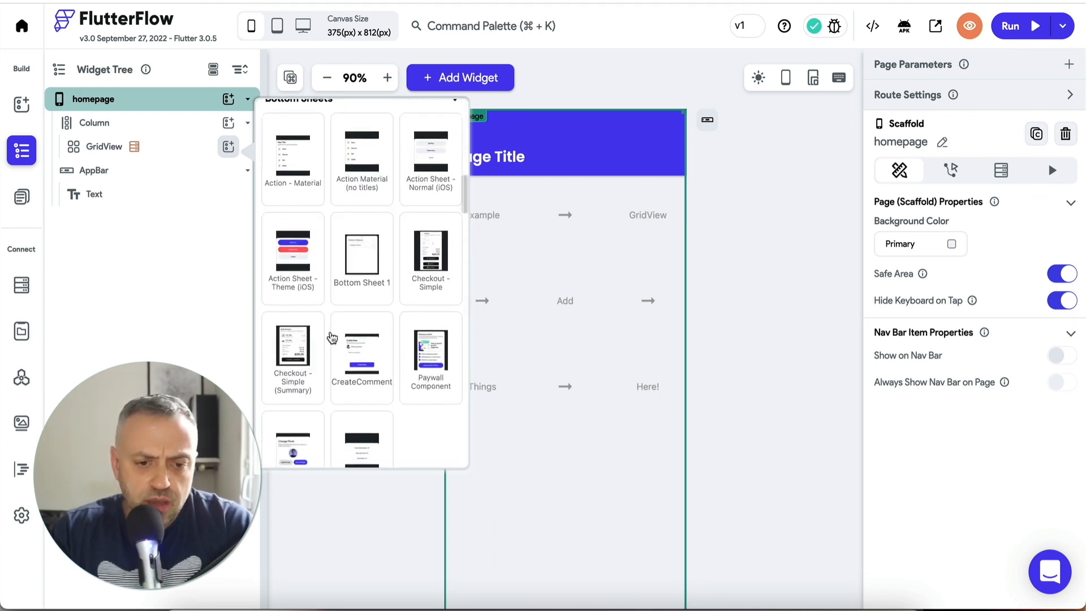
pyautogui.scroll(-4, 332, 337)
pyautogui.scroll(-8, 332, 338)
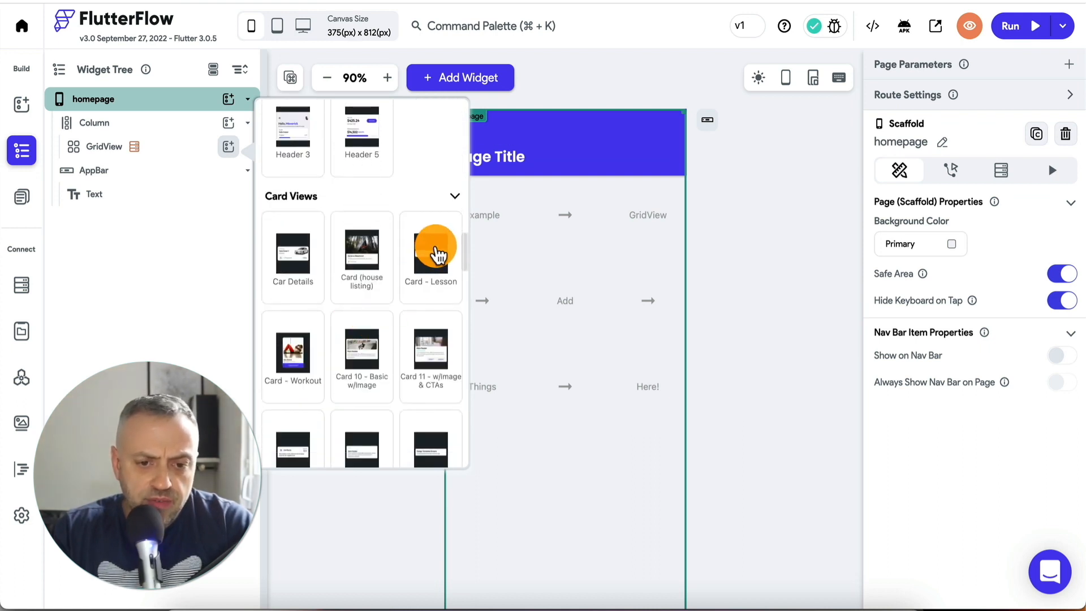
pyautogui.scroll(-3, 371, 323)
pyautogui.scroll(-3, 375, 328)
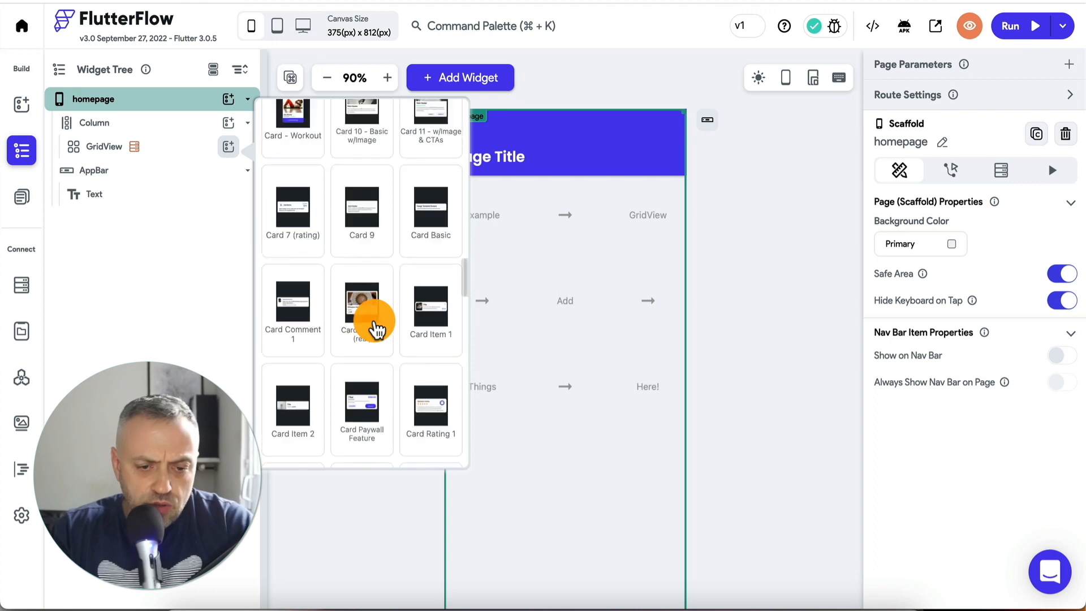
pyautogui.scroll(-4, 375, 328)
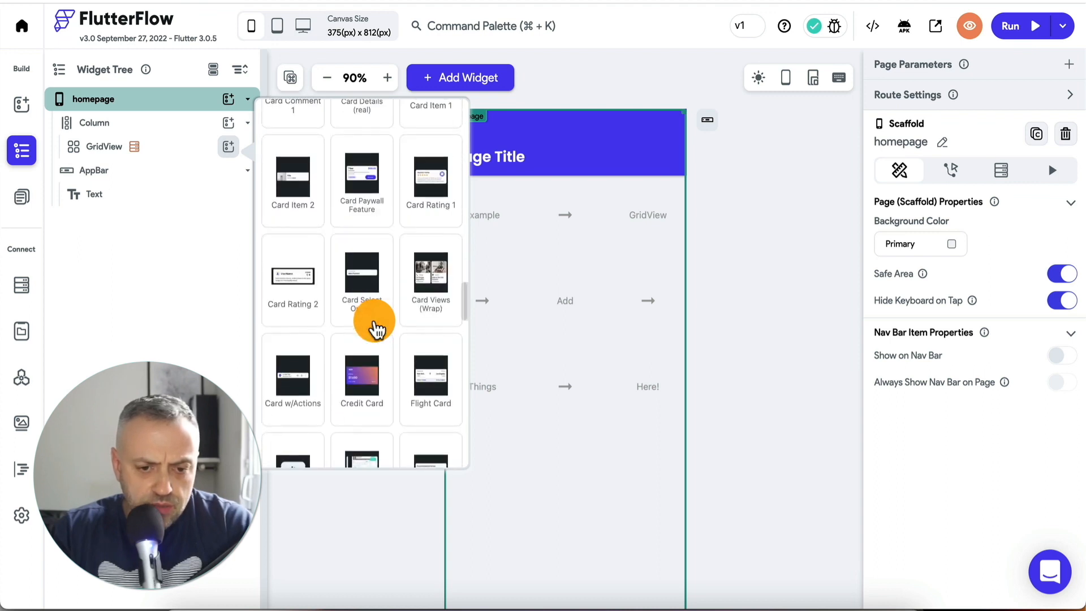
pyautogui.scroll(-4, 375, 328)
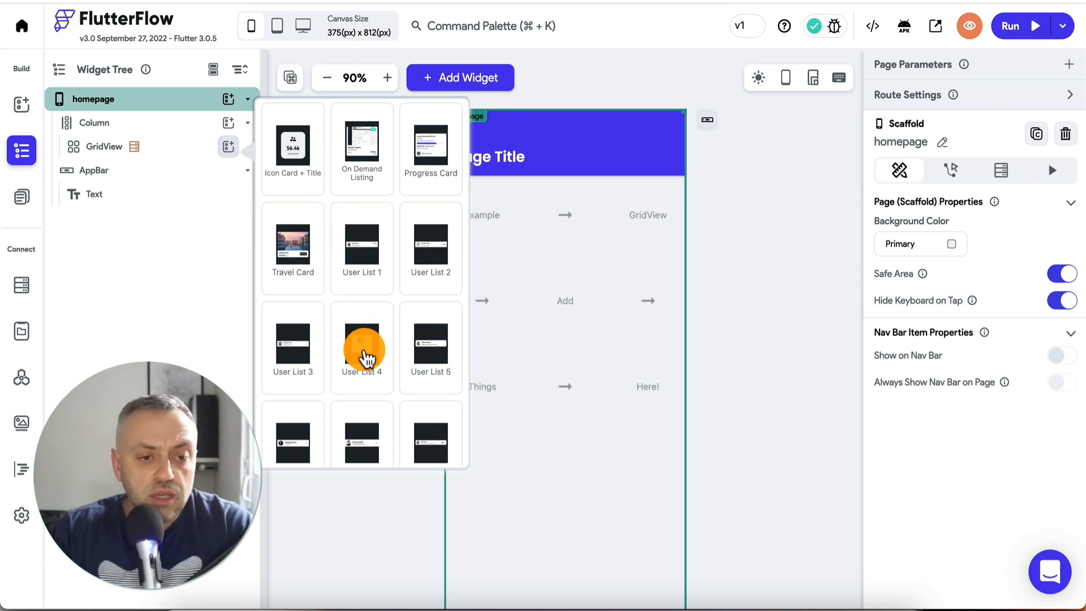
pyautogui.click(364, 348)
pyautogui.click(488, 245)
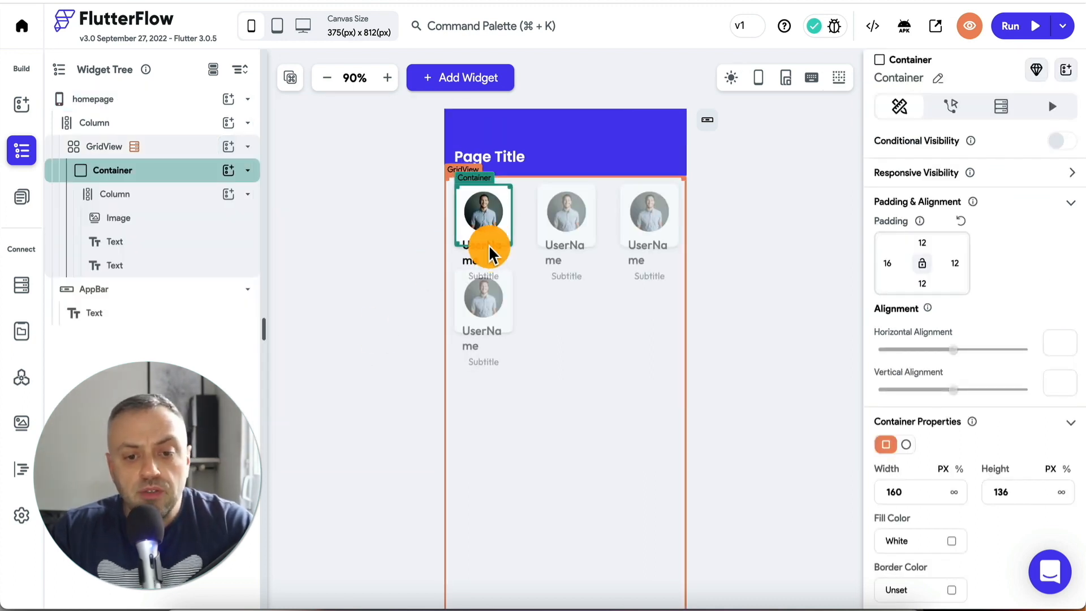
pyautogui.click(478, 205)
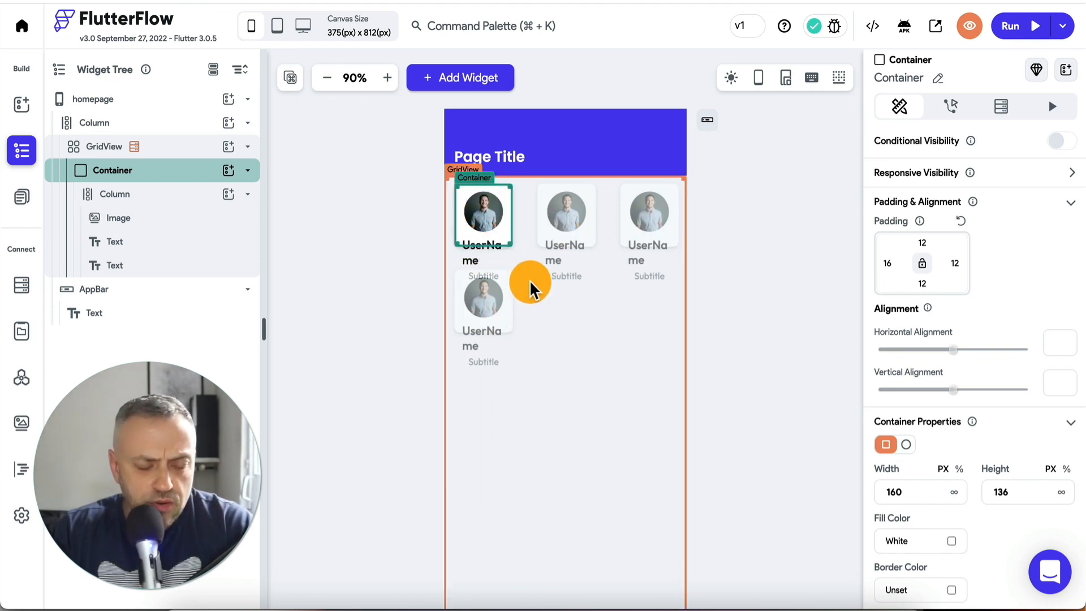
# Try the Horizontal axis on the GridView in its GridView properties
pyautogui.click(169, 155)
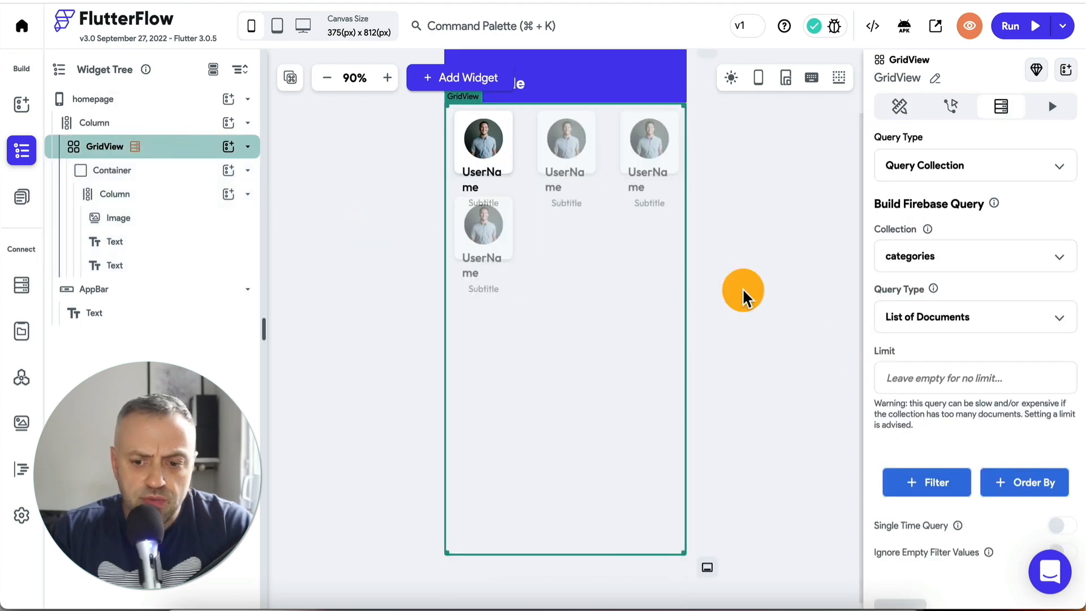
pyautogui.scroll(-3, 961, 393)
pyautogui.scroll(3, 960, 396)
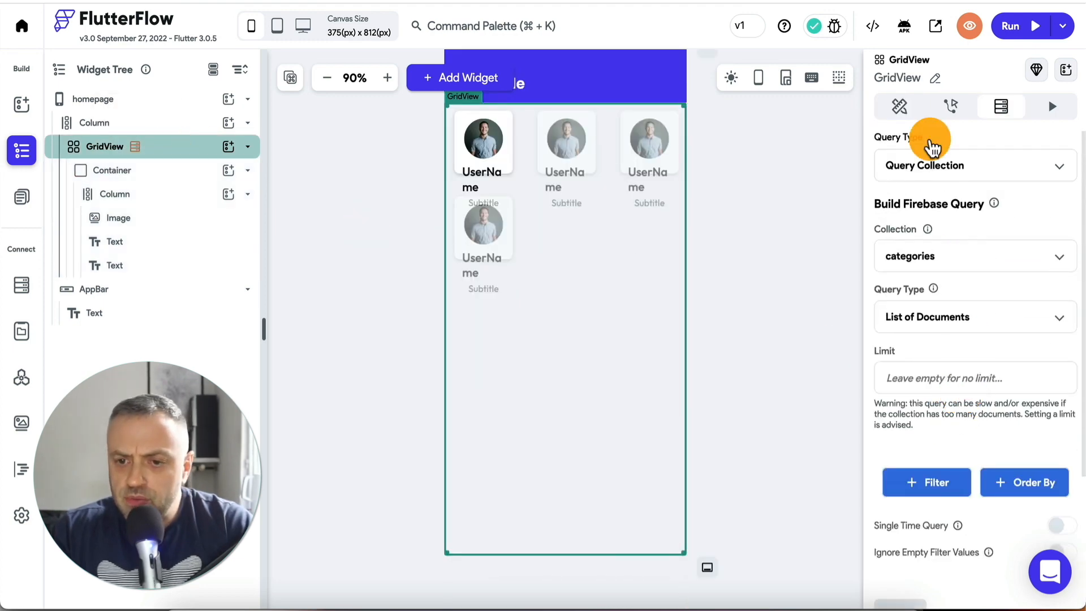
pyautogui.click(899, 108)
pyautogui.scroll(-3, 922, 327)
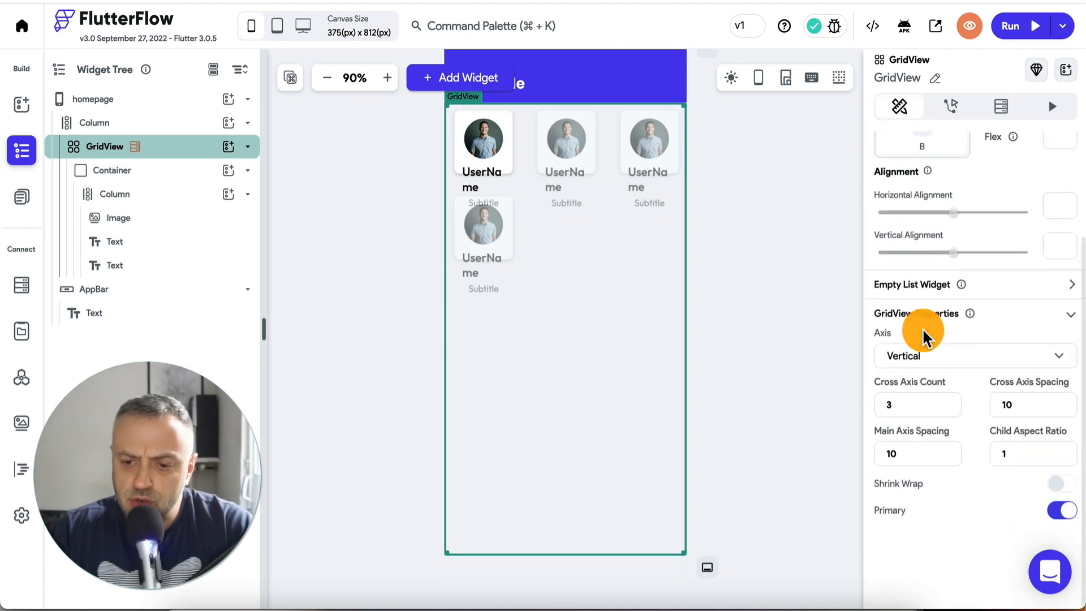
pyautogui.click(934, 357)
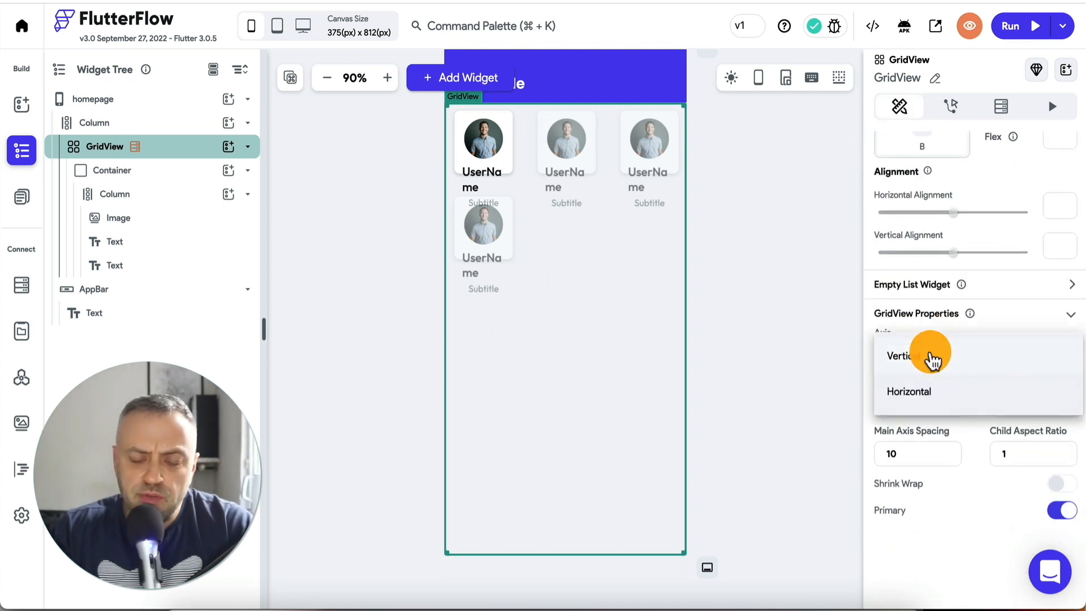
pyautogui.click(933, 391)
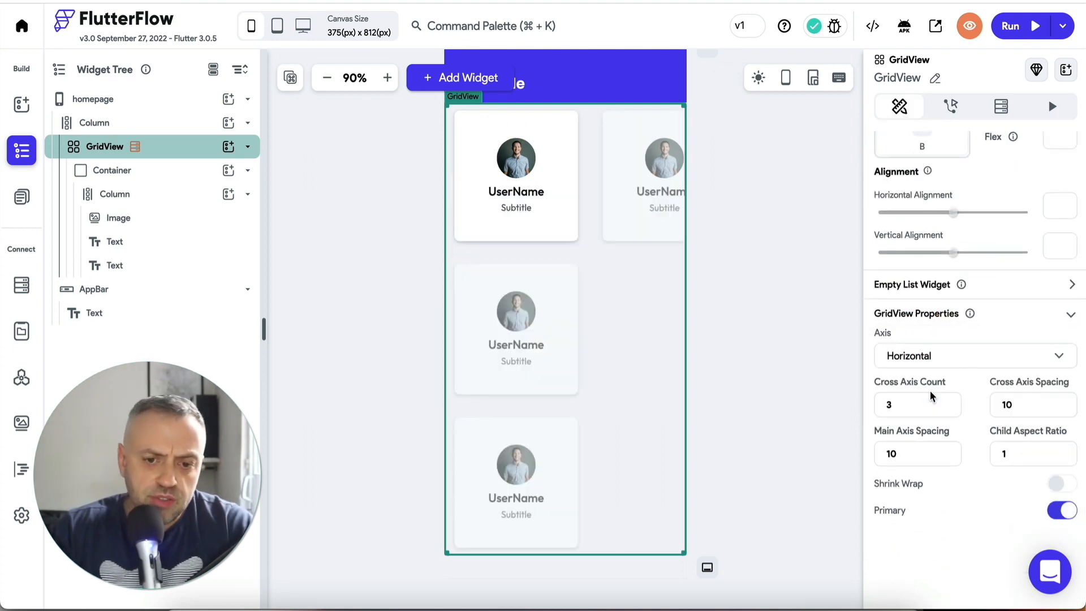
# Set the GridView's cross axis count to 2 and its axis to Vertical
pyautogui.click(929, 402)
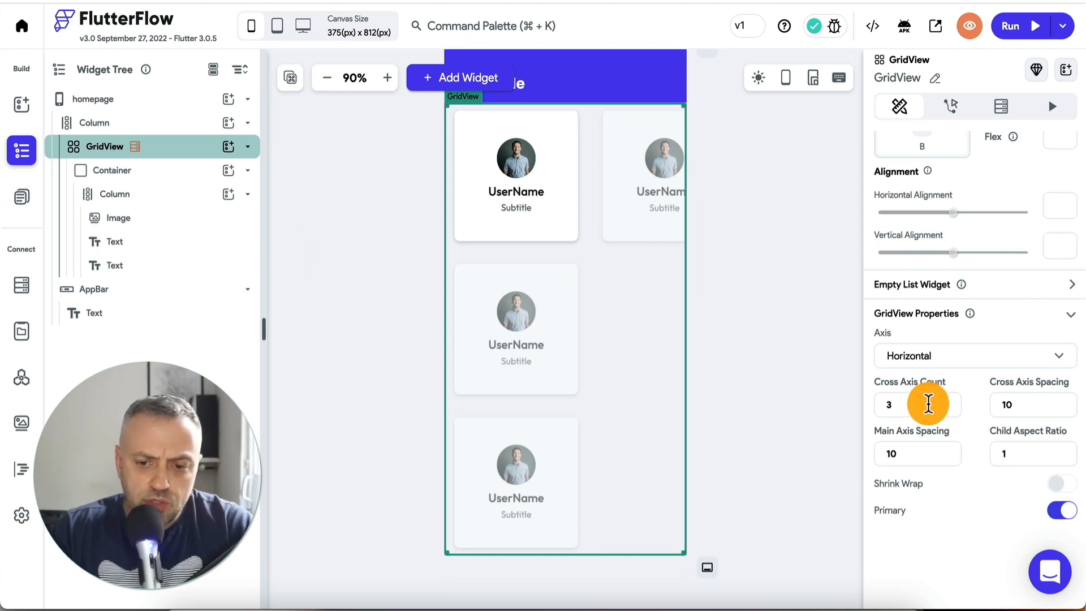
pyautogui.press('BackSpace')
pyautogui.write('2')
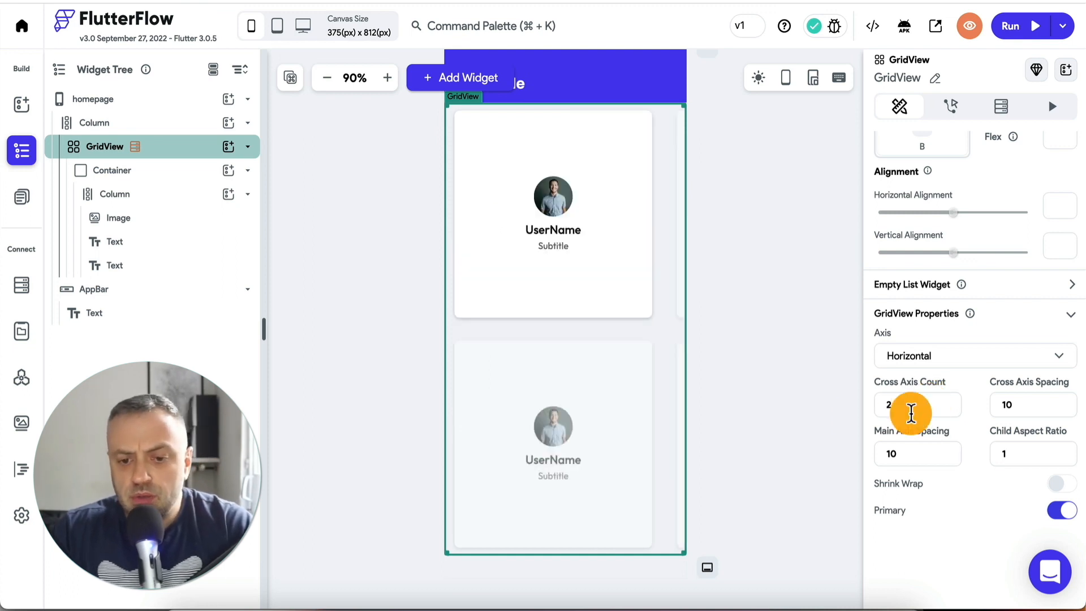
pyautogui.click(963, 362)
pyautogui.click(953, 323)
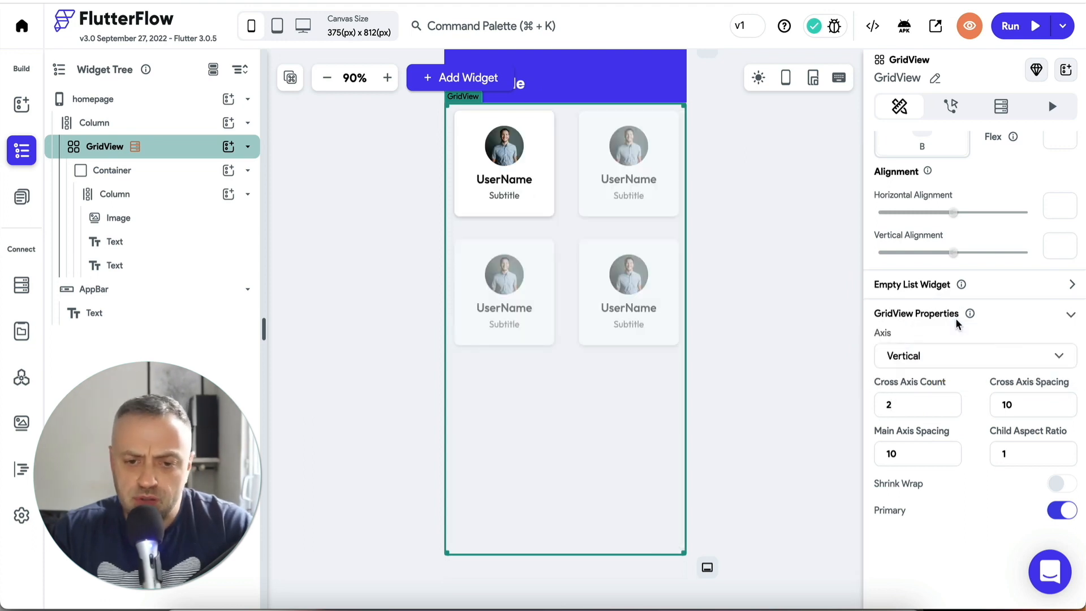
# Set both the main axis spacing and the cross axis spacing of the GridView to 1
pyautogui.click(927, 413)
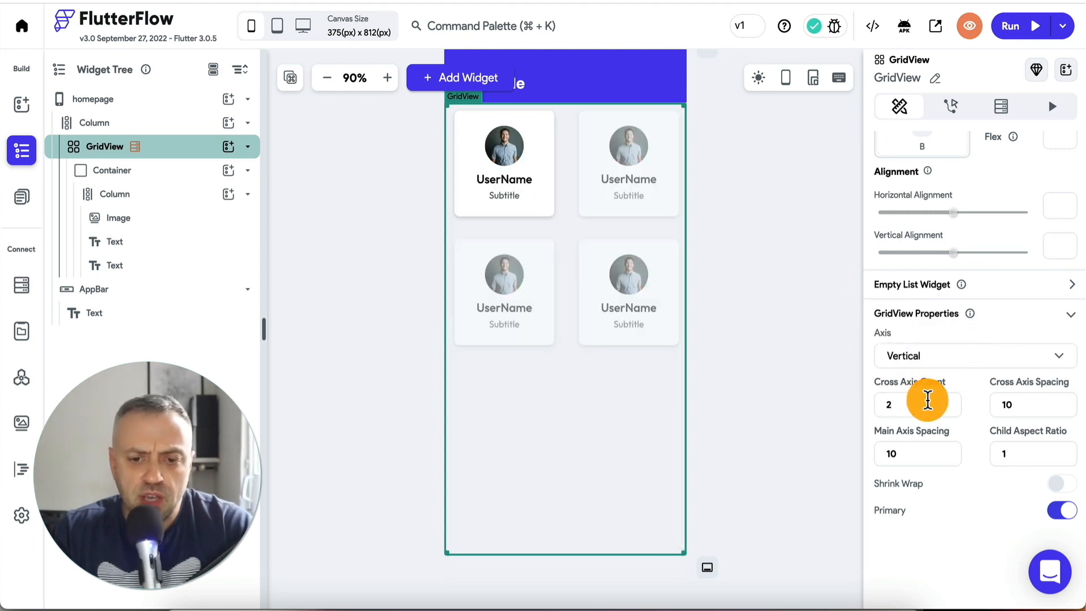
pyautogui.press('BackSpace')
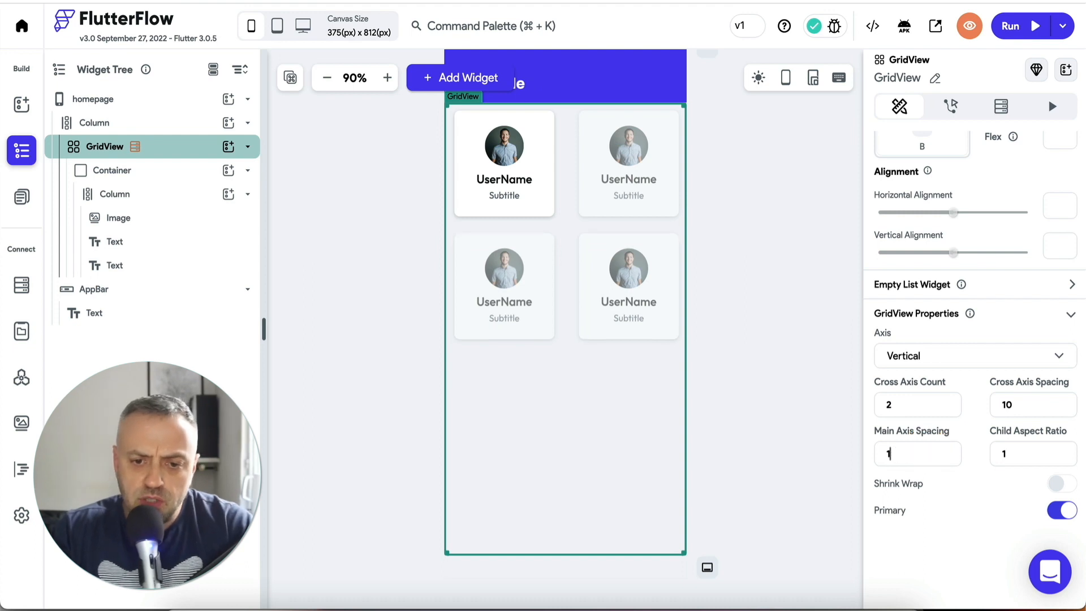
pyautogui.click(1038, 405)
pyautogui.press('BackSpace')
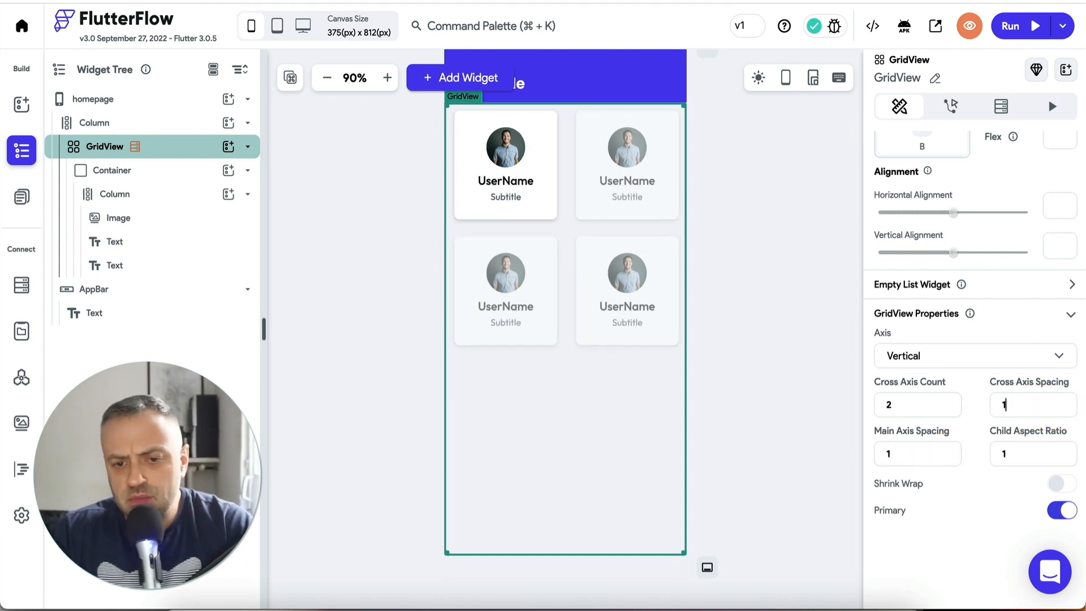
pyautogui.click(1027, 404)
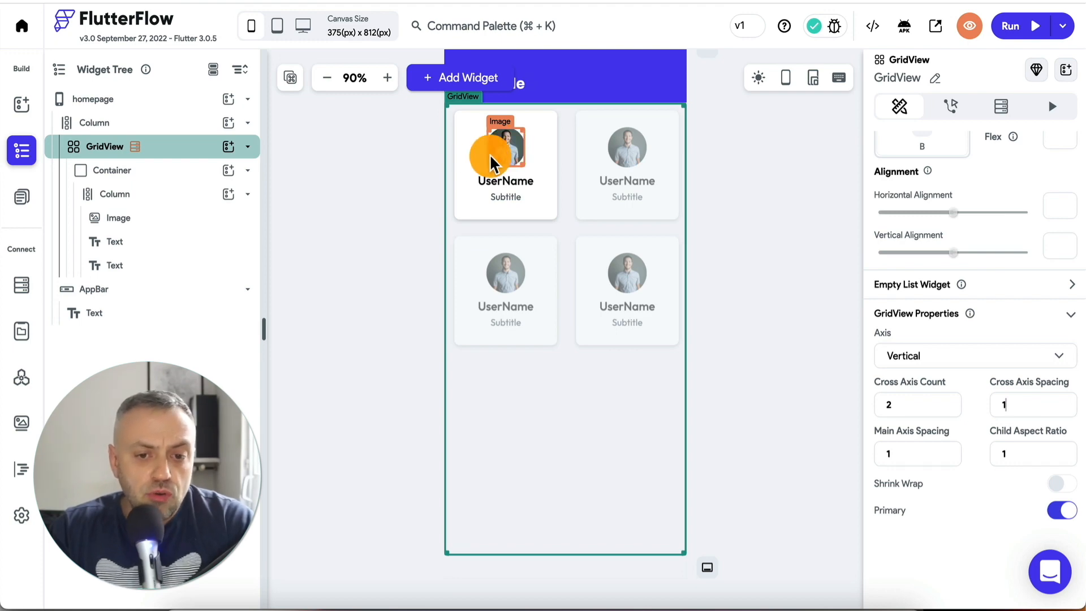
# Bind the card image's path to the img field of the categories document
pyautogui.click(514, 149)
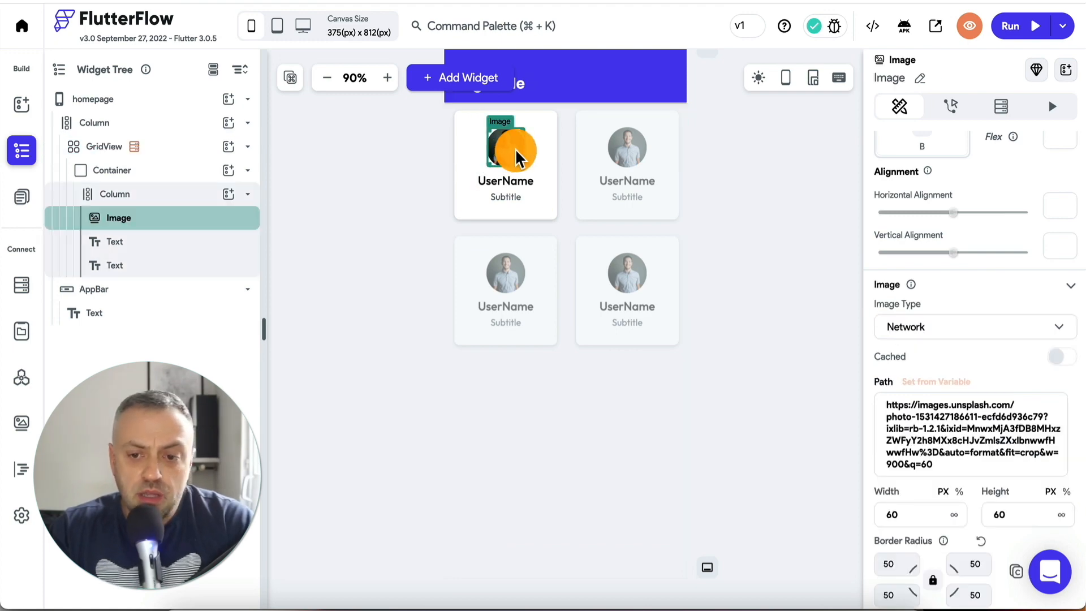
pyautogui.click(936, 380)
pyautogui.click(720, 362)
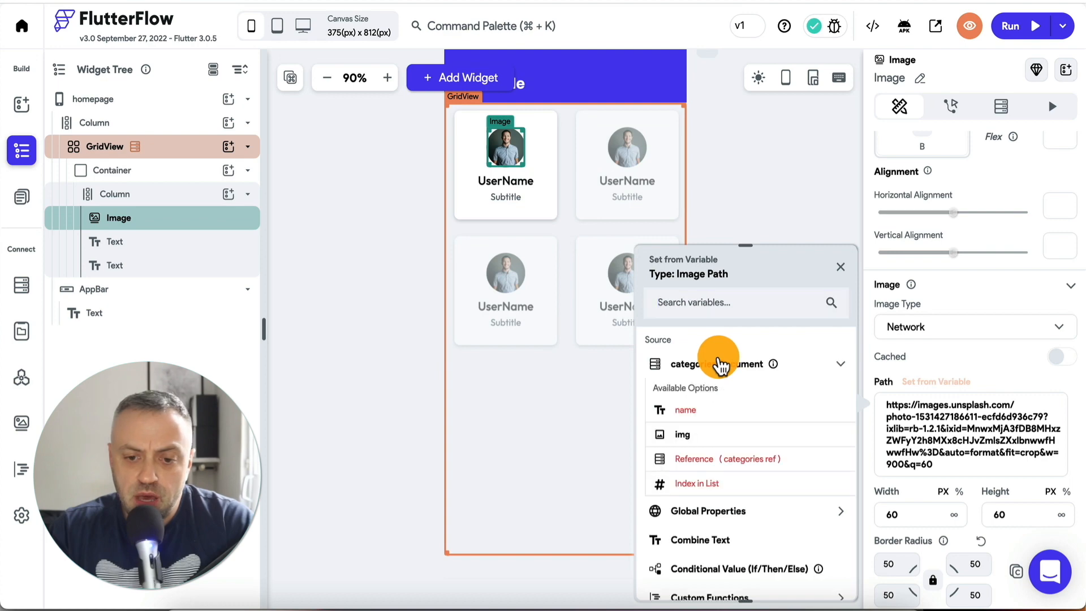
pyautogui.click(694, 432)
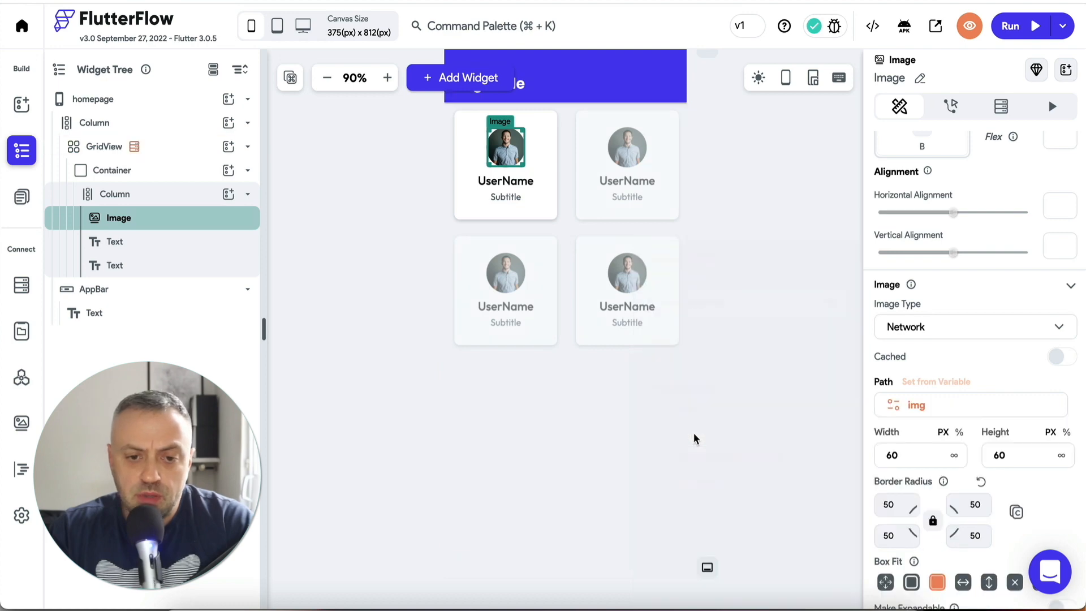
# Bind the card's UserName text to the name field of the categories document and delete the Subtitle text
pyautogui.click(512, 179)
pyautogui.scroll(-6, 927, 356)
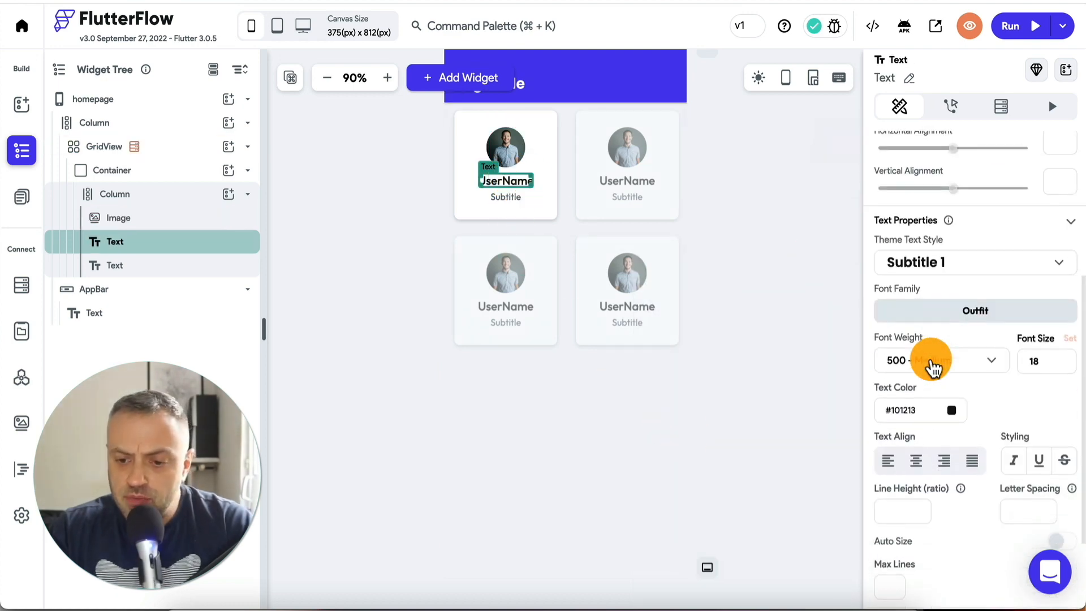
pyautogui.scroll(6, 930, 357)
pyautogui.click(912, 146)
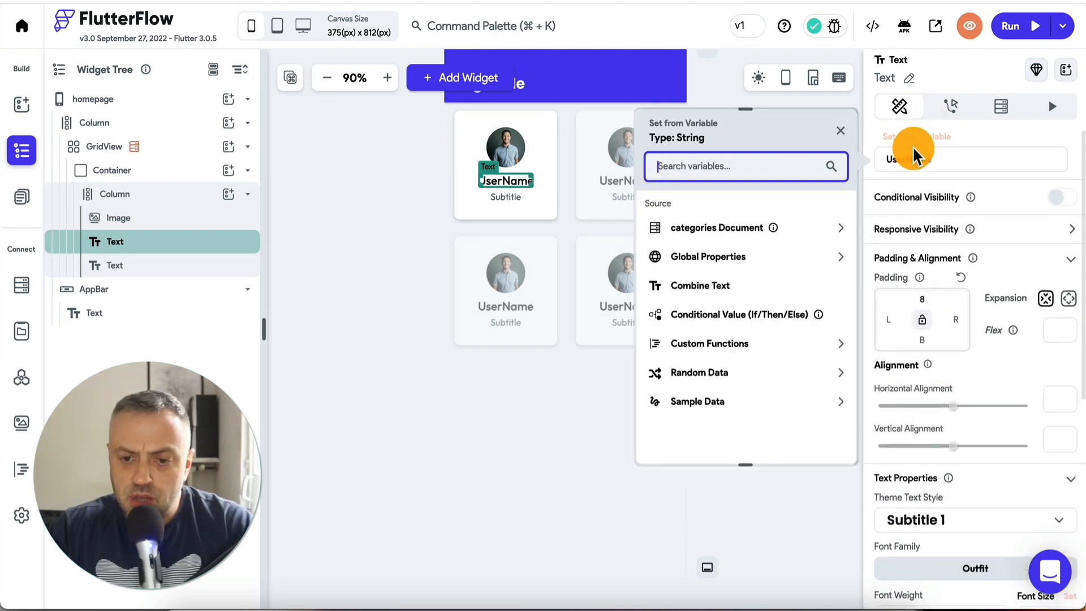
pyautogui.click(731, 232)
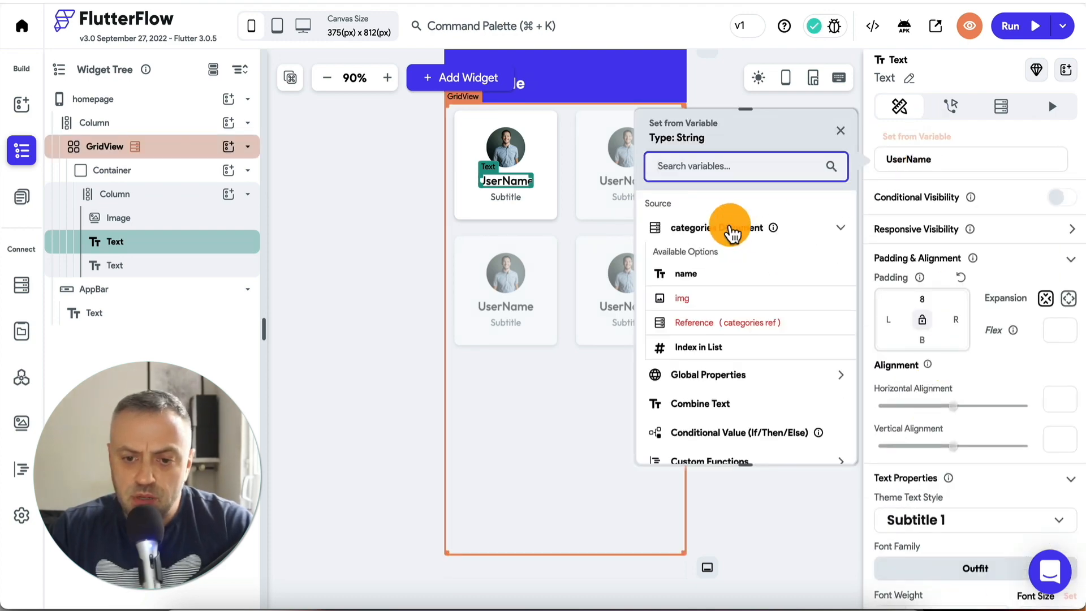
pyautogui.click(712, 274)
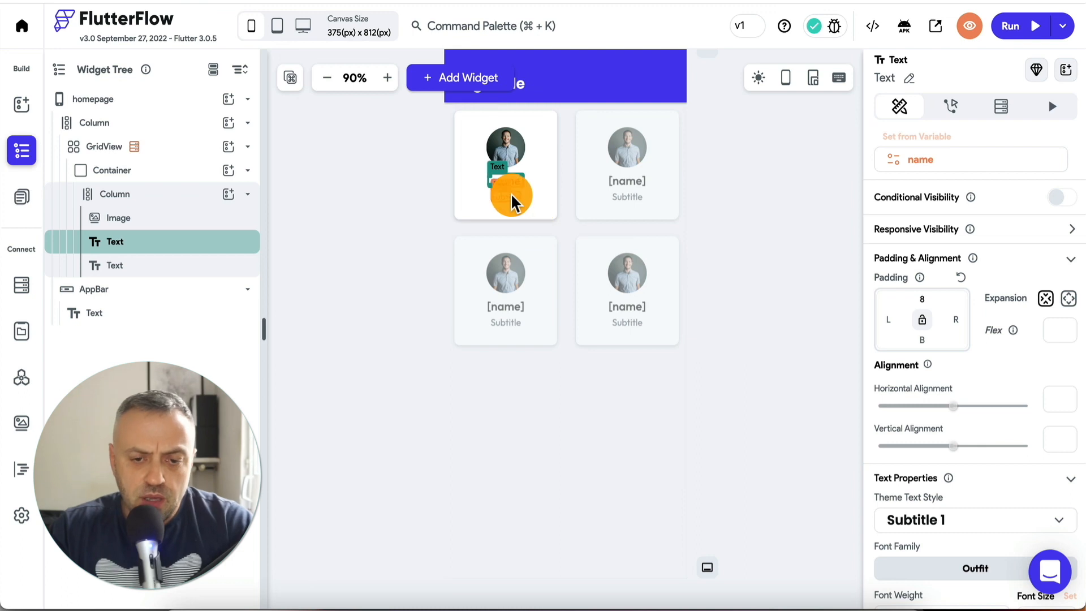
pyautogui.click(511, 195)
pyautogui.press('BackSpace')
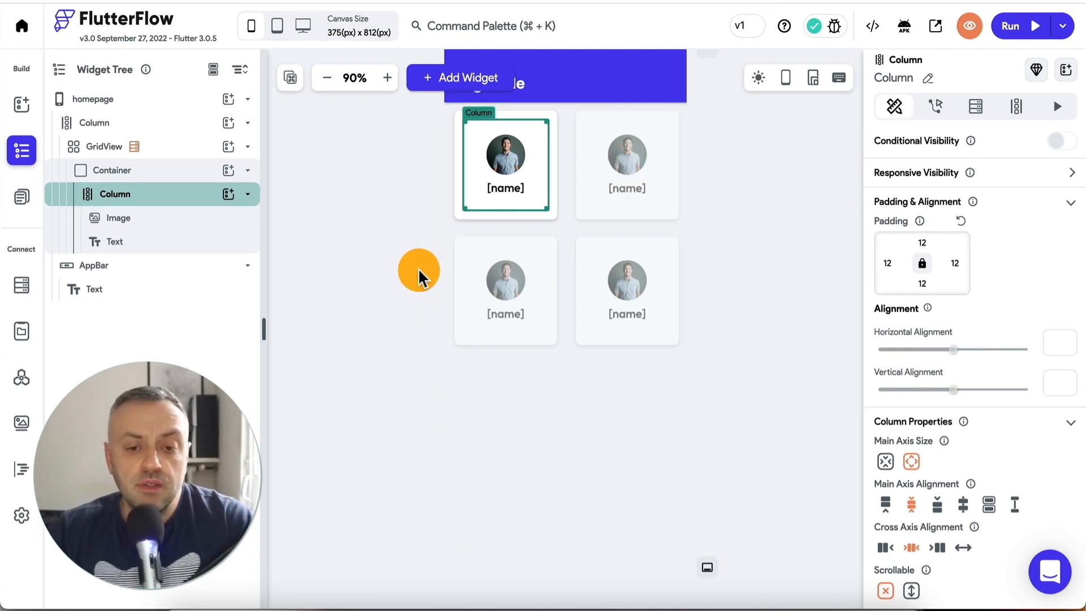
# Launch the app in test mode and close the project run versions
pyautogui.click(1063, 25)
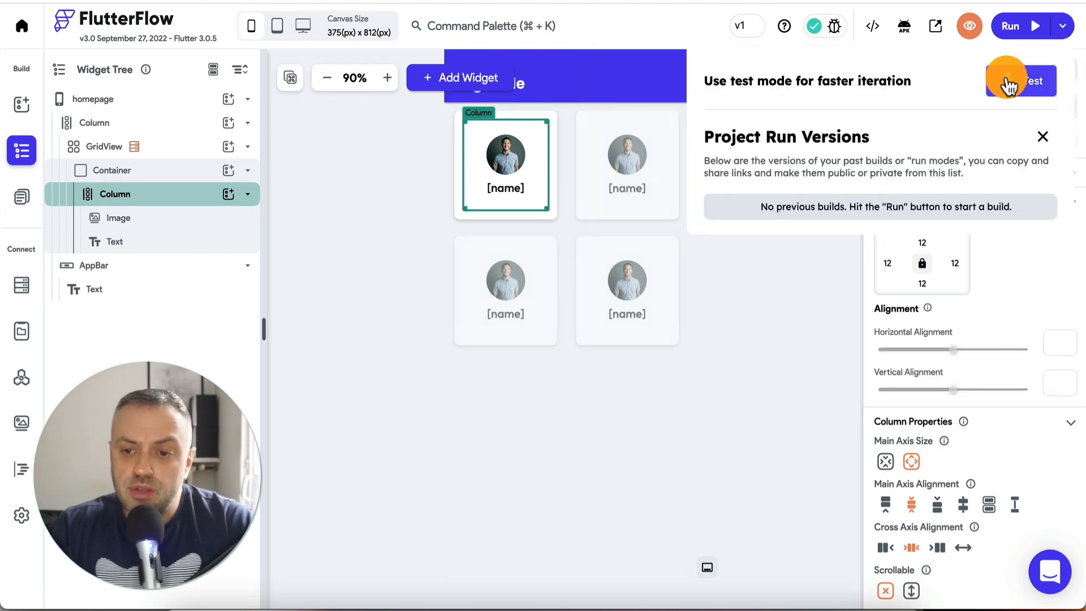
pyautogui.click(1020, 82)
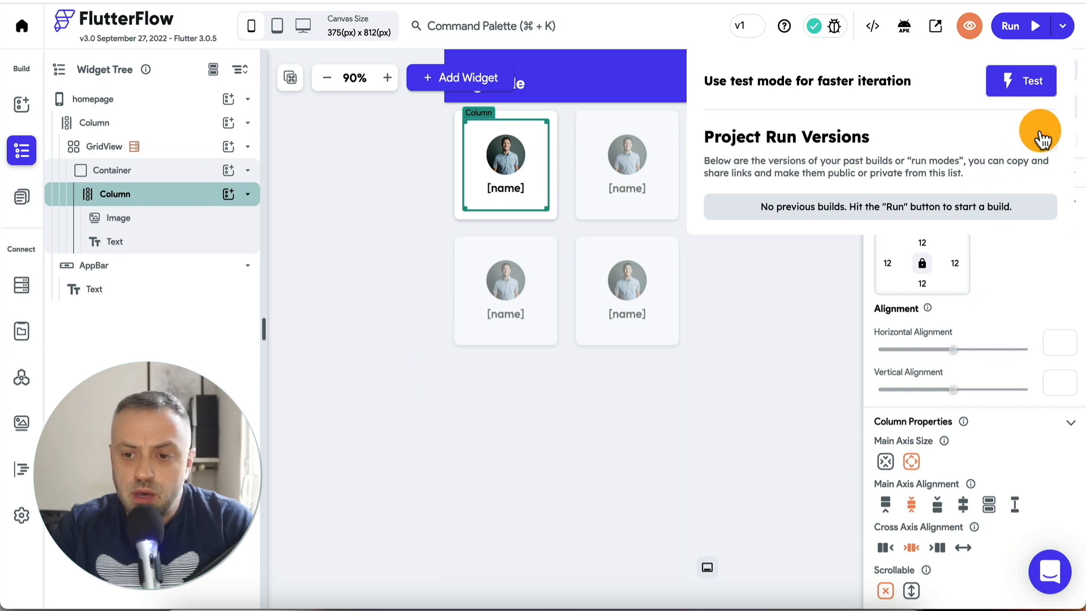
pyautogui.click(786, 359)
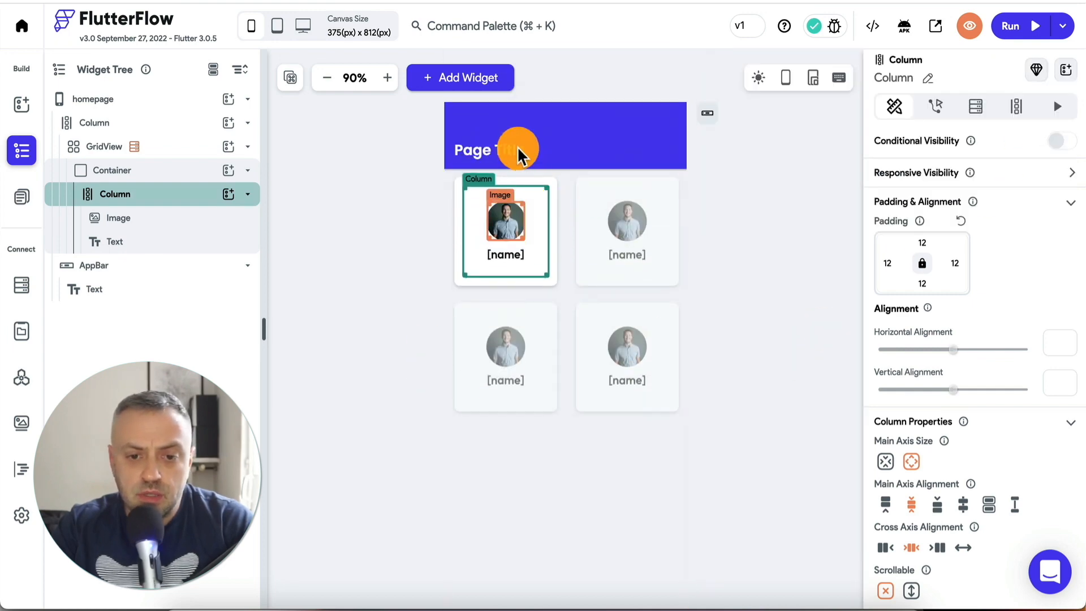
# Change the homepage's app bar title to "Course Categories"
pyautogui.click(518, 148)
pyautogui.click(490, 149)
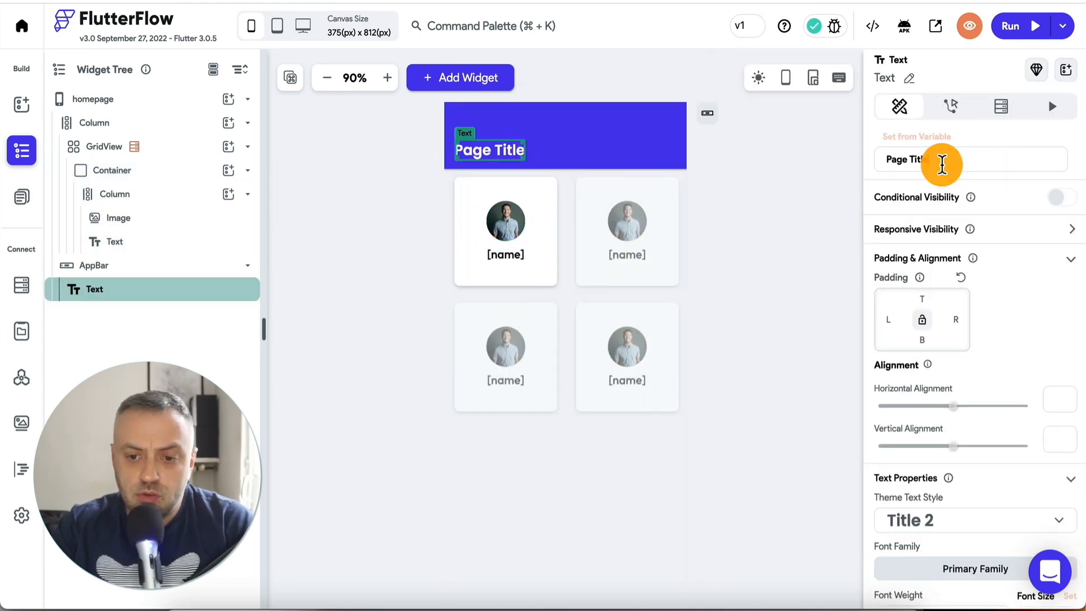
pyautogui.write('course')
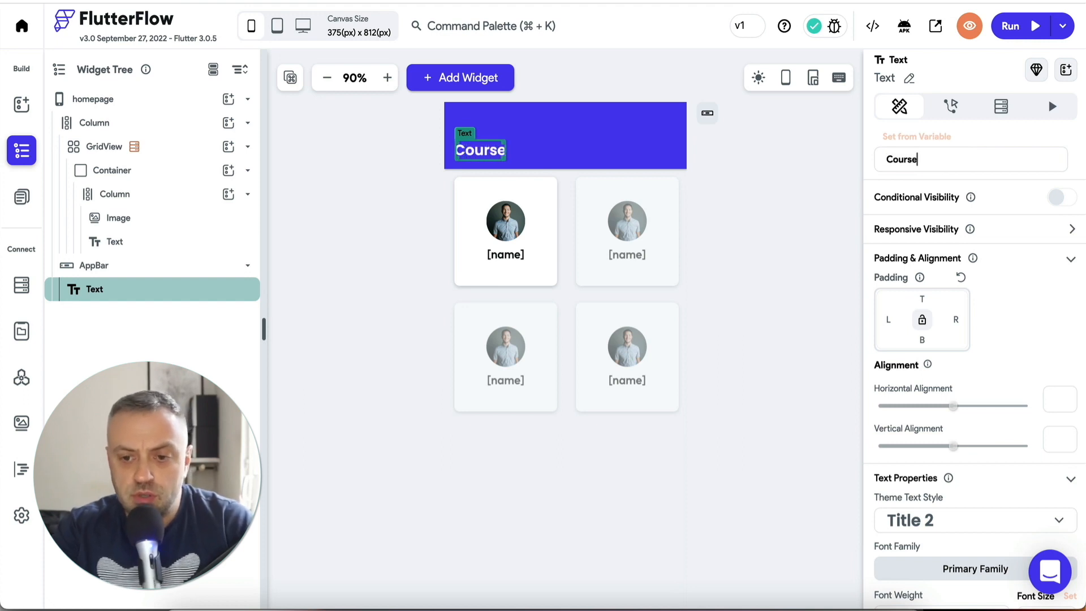
pyautogui.write(' Categories')
pyautogui.click(745, 292)
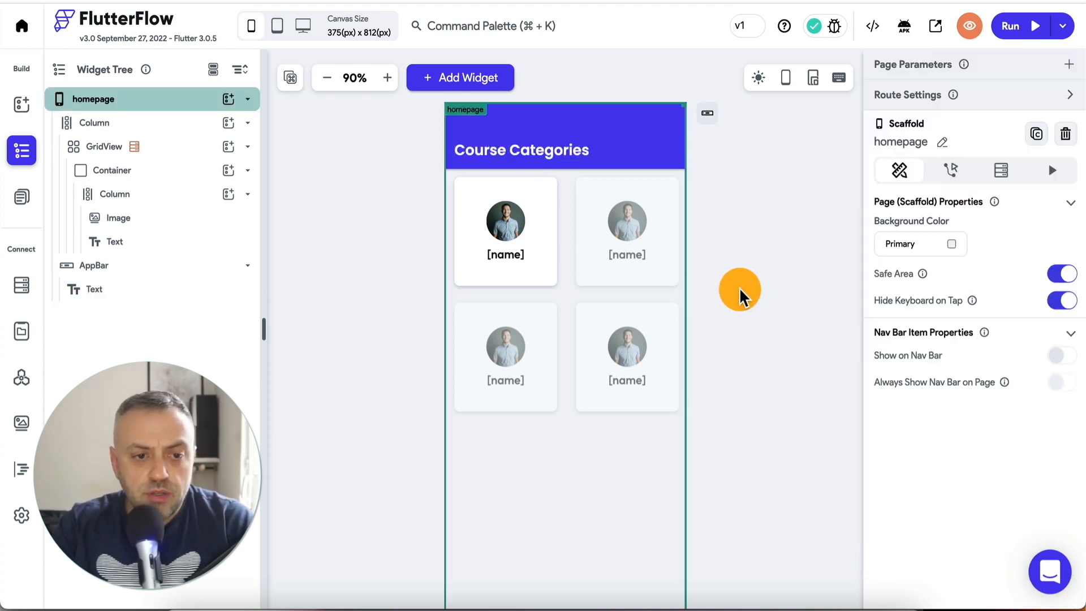
# Create a new blank page named courses
pyautogui.click(21, 197)
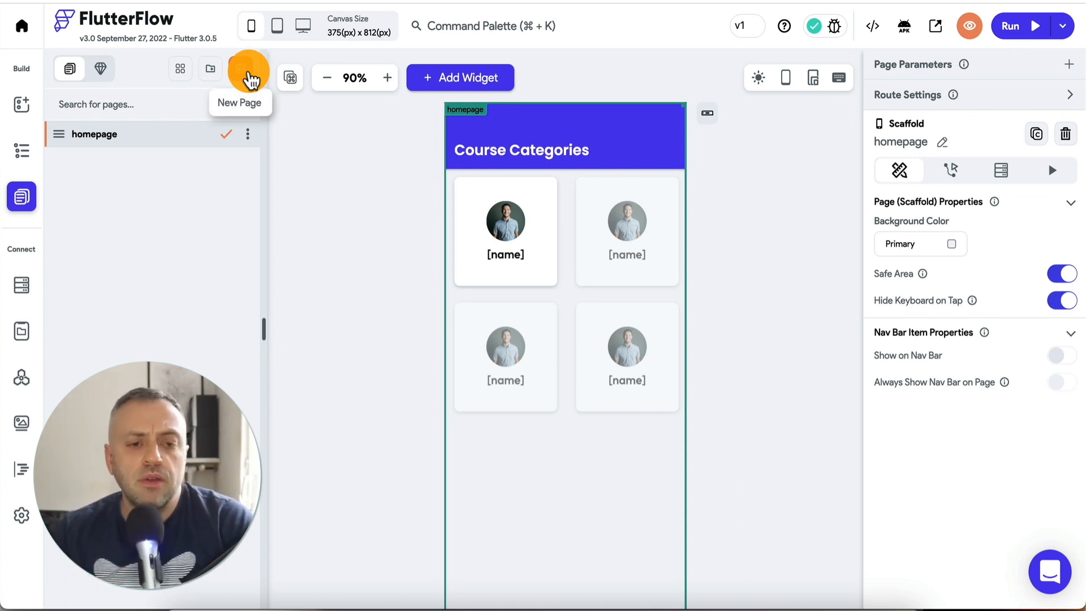
pyautogui.click(249, 80)
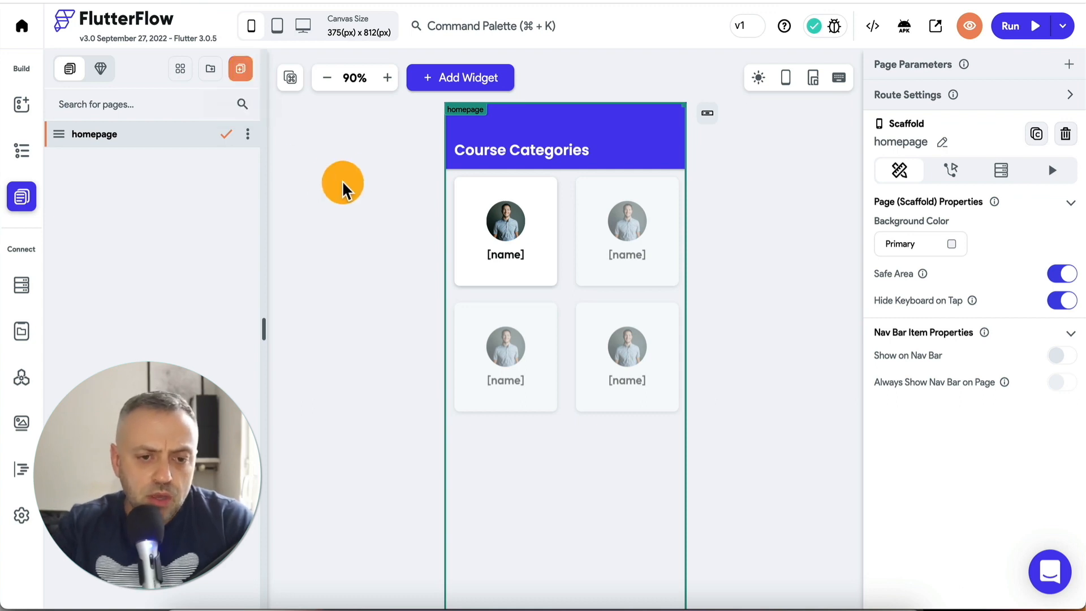
pyautogui.write('courses')
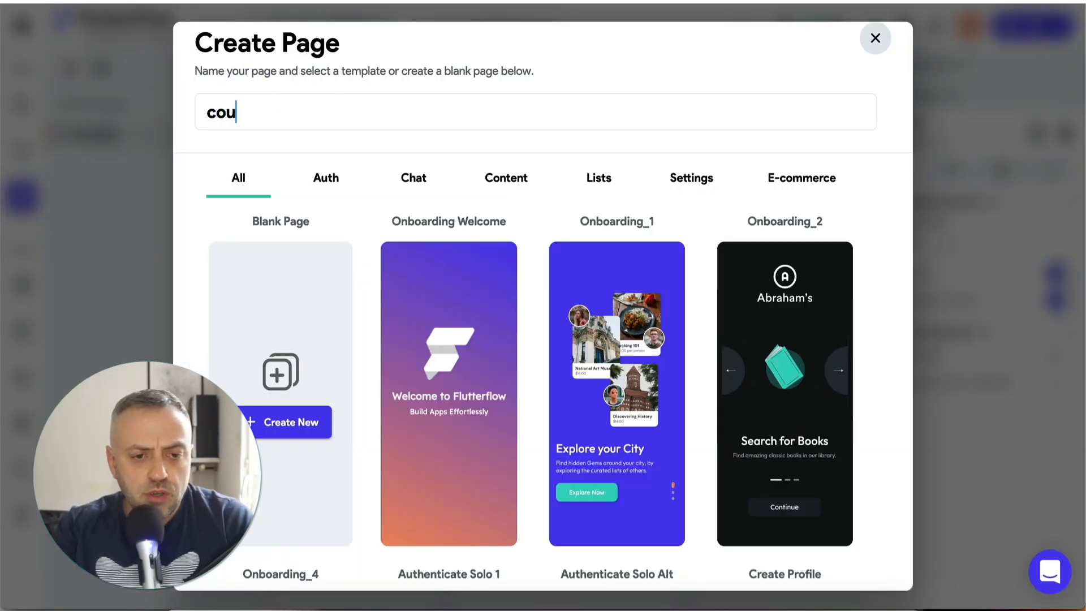
pyautogui.click(304, 429)
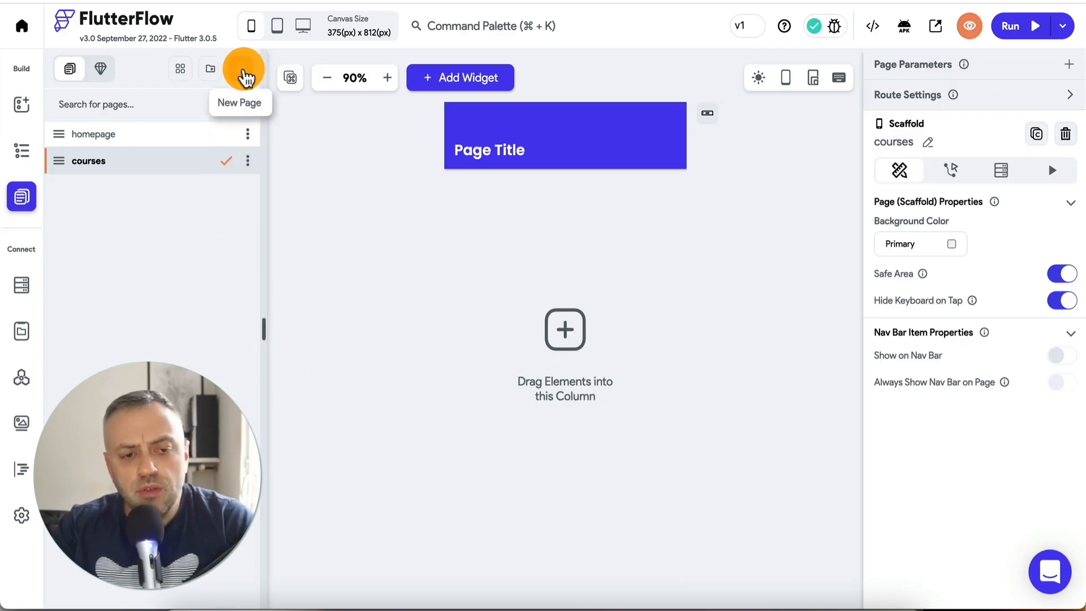
# Create a new blank page named lessons
pyautogui.click(244, 72)
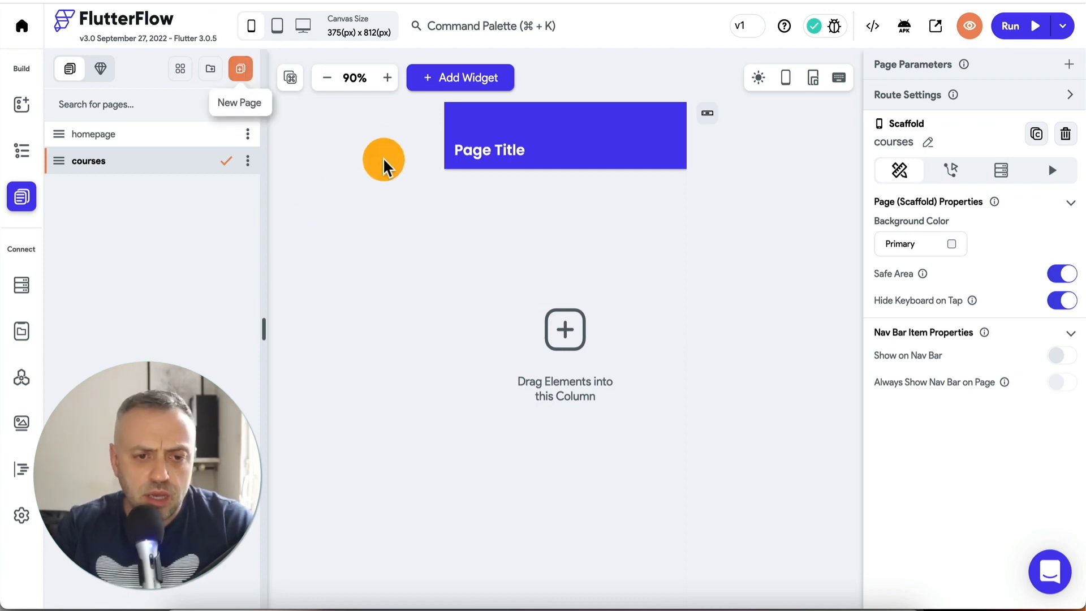
pyautogui.write('lessons')
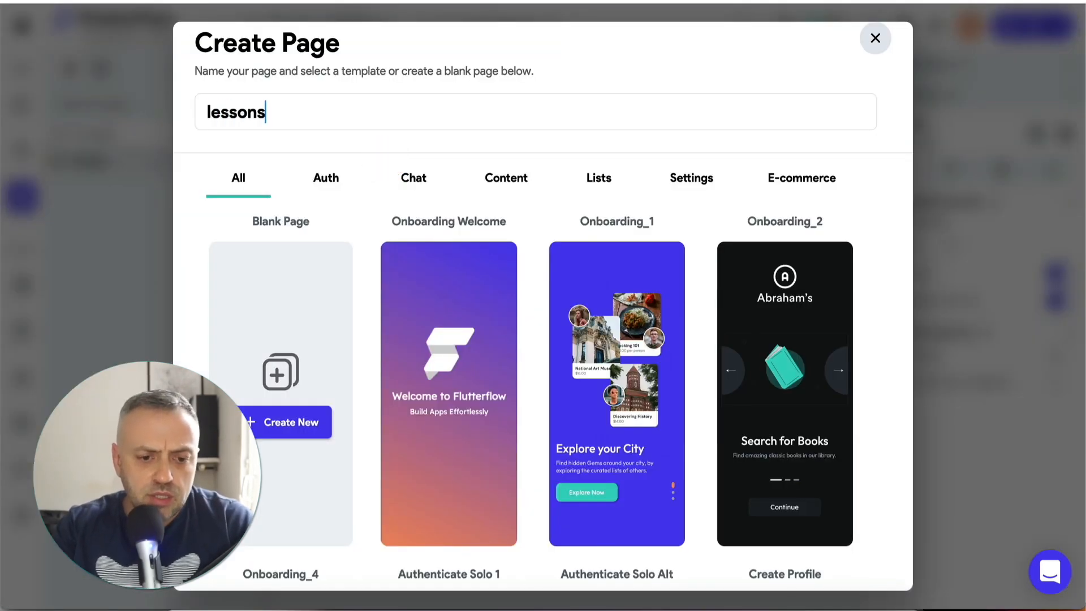
pyautogui.click(286, 431)
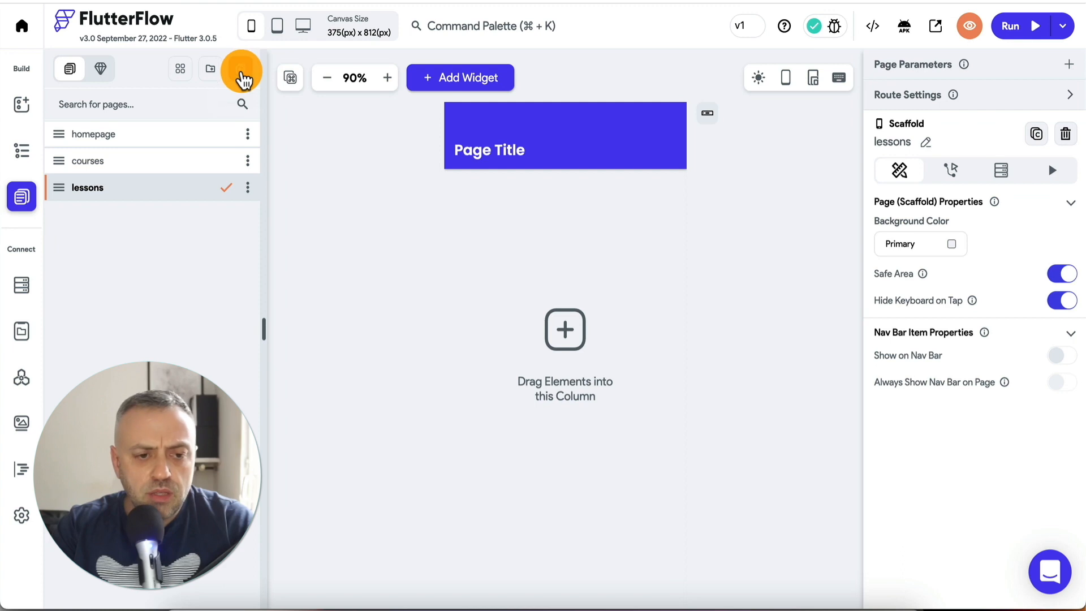
# Create a page named lesson from the Details — Lesson content template that shows the surfing training session
pyautogui.click(244, 79)
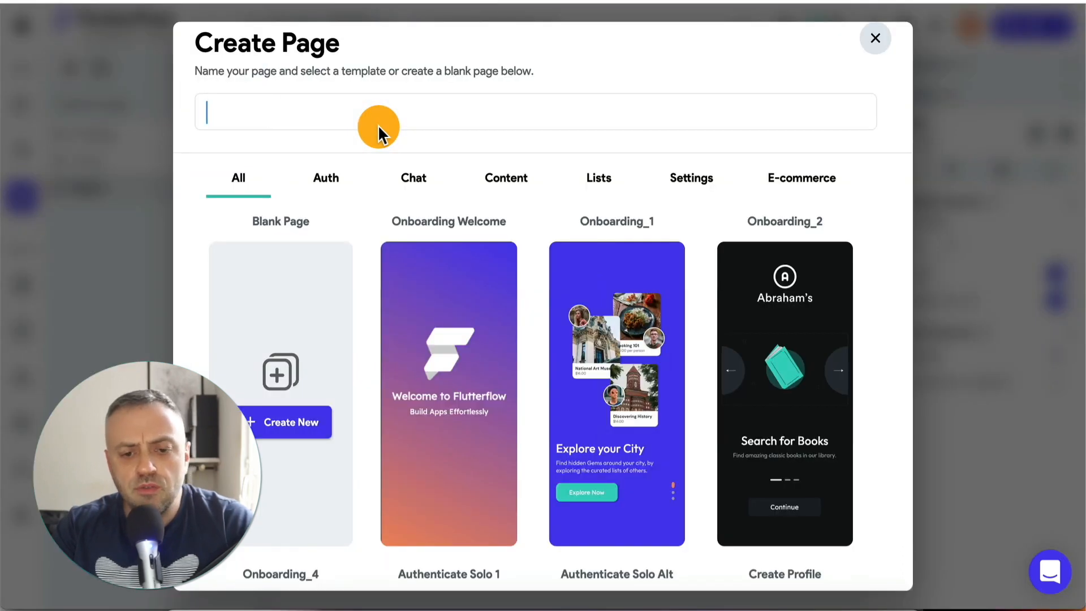
pyautogui.write('l')
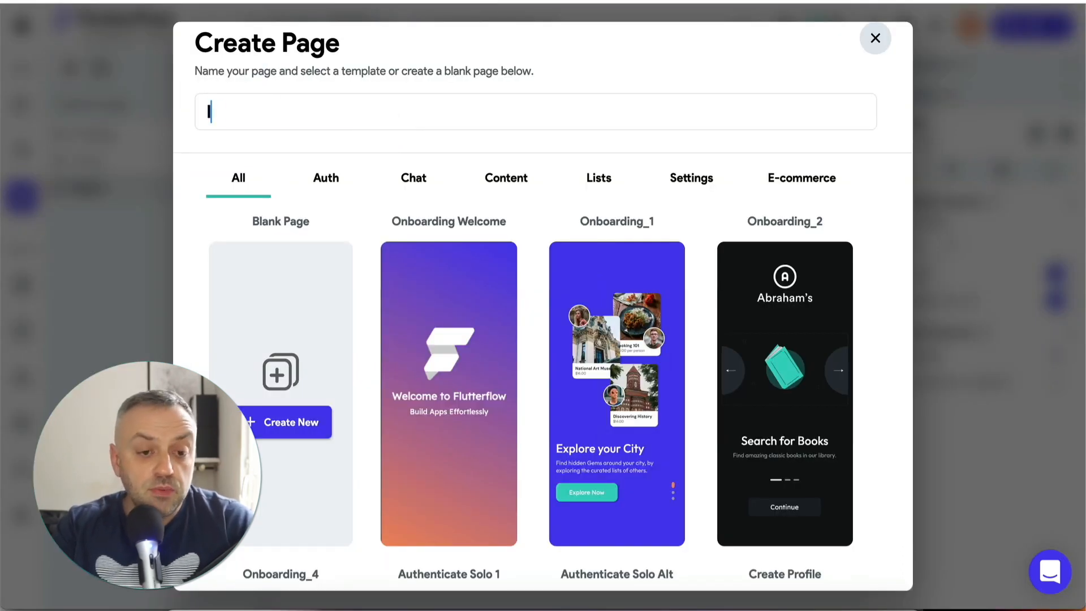
pyautogui.write('esson')
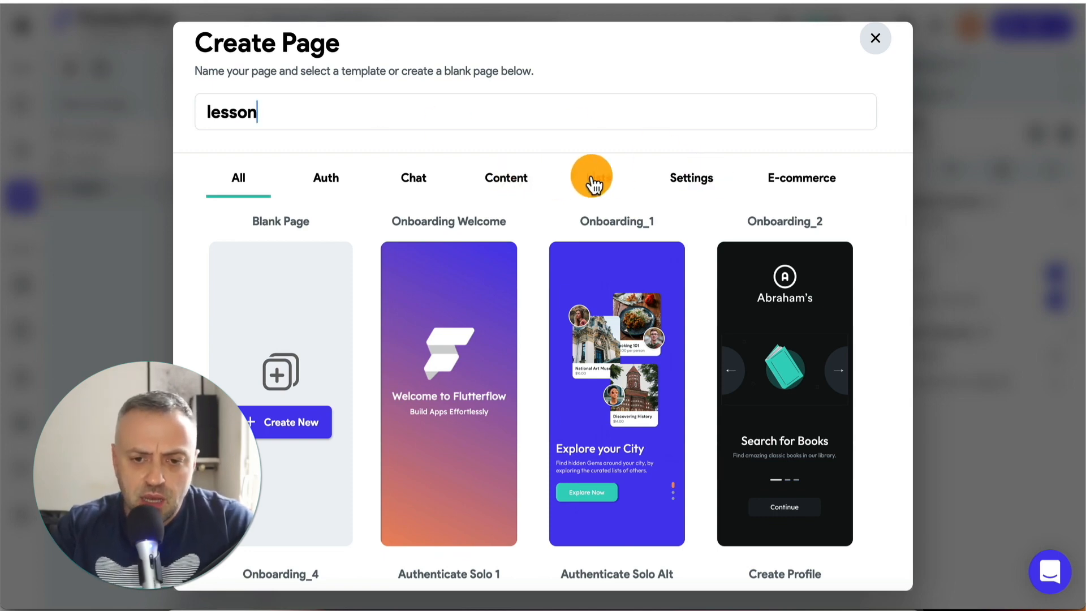
pyautogui.click(683, 183)
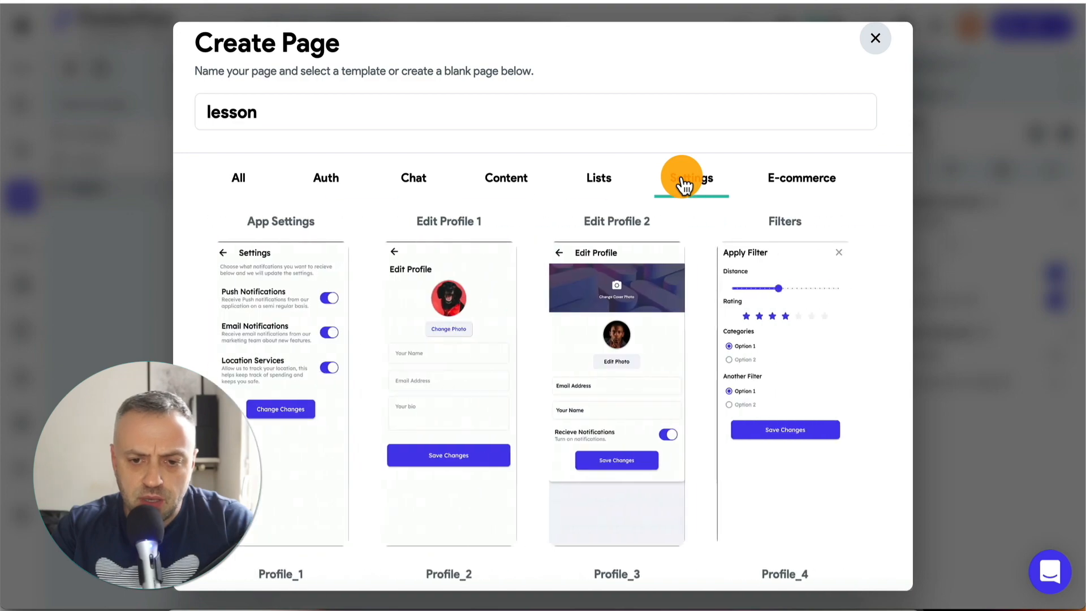
pyautogui.click(500, 184)
pyautogui.scroll(-10, 536, 361)
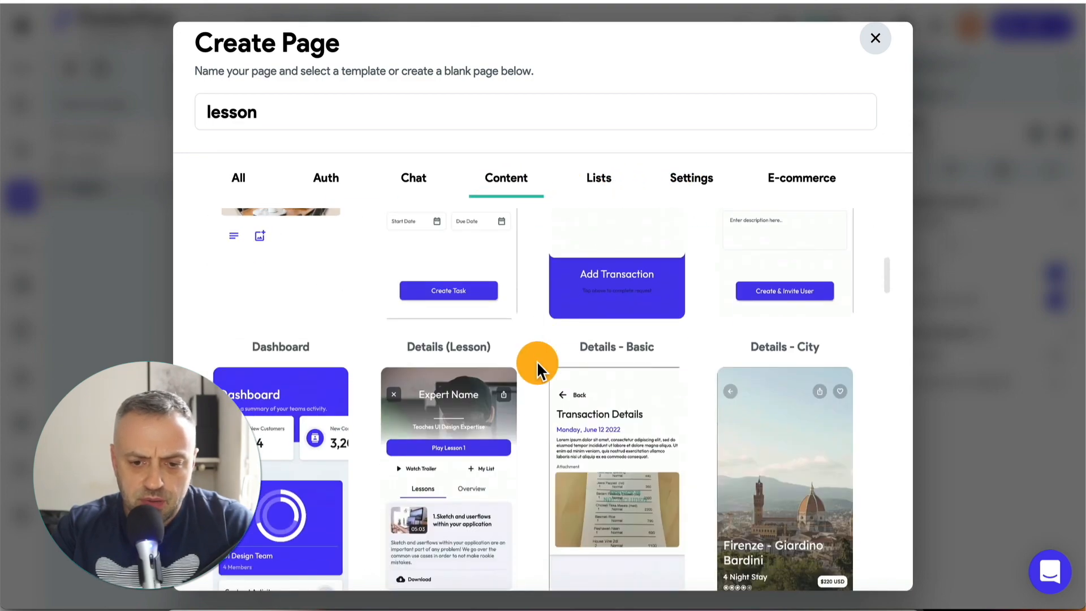
pyautogui.scroll(-3, 536, 361)
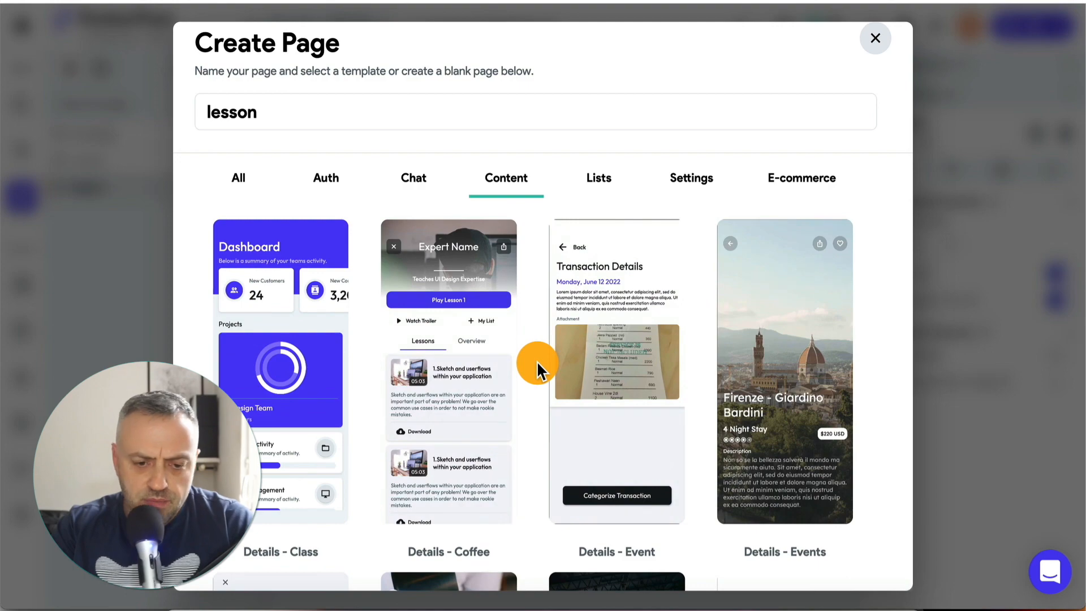
pyautogui.scroll(-5, 538, 371)
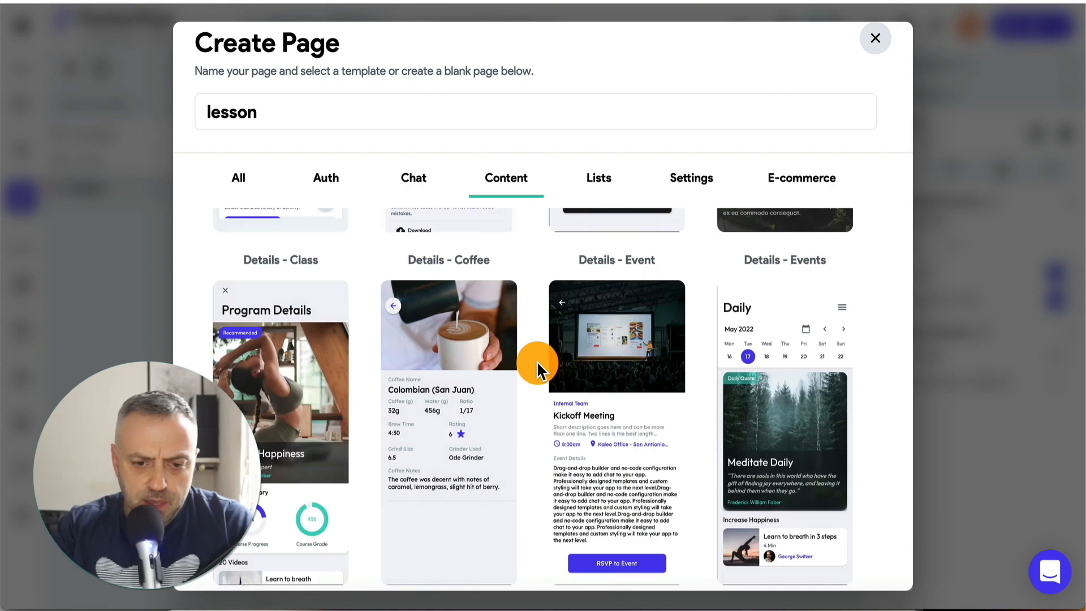
pyautogui.scroll(-8, 538, 364)
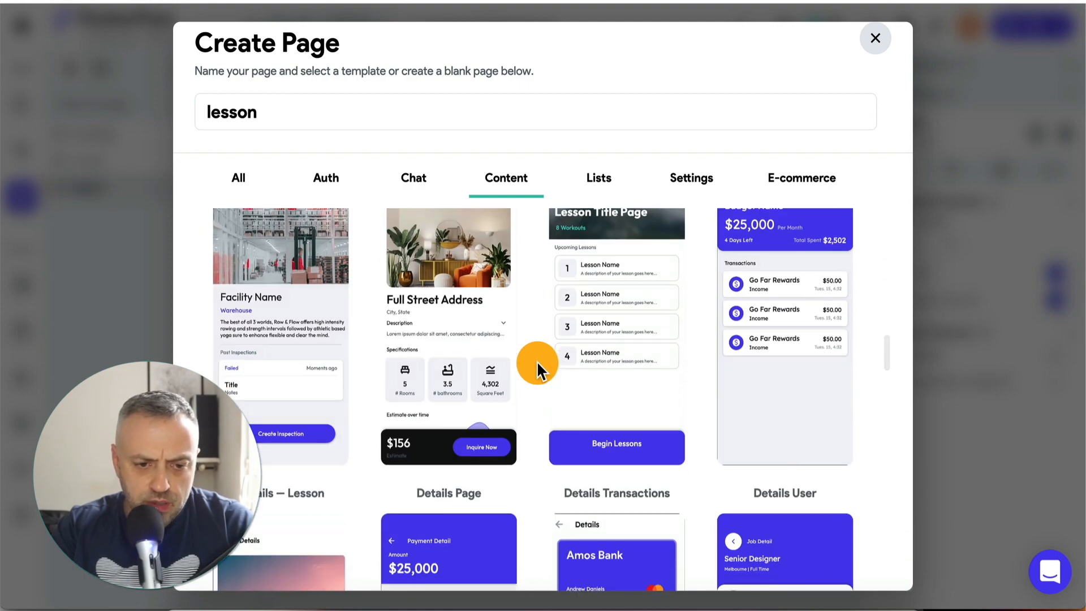
pyautogui.scroll(2, 537, 361)
pyautogui.moveTo(571, 320)
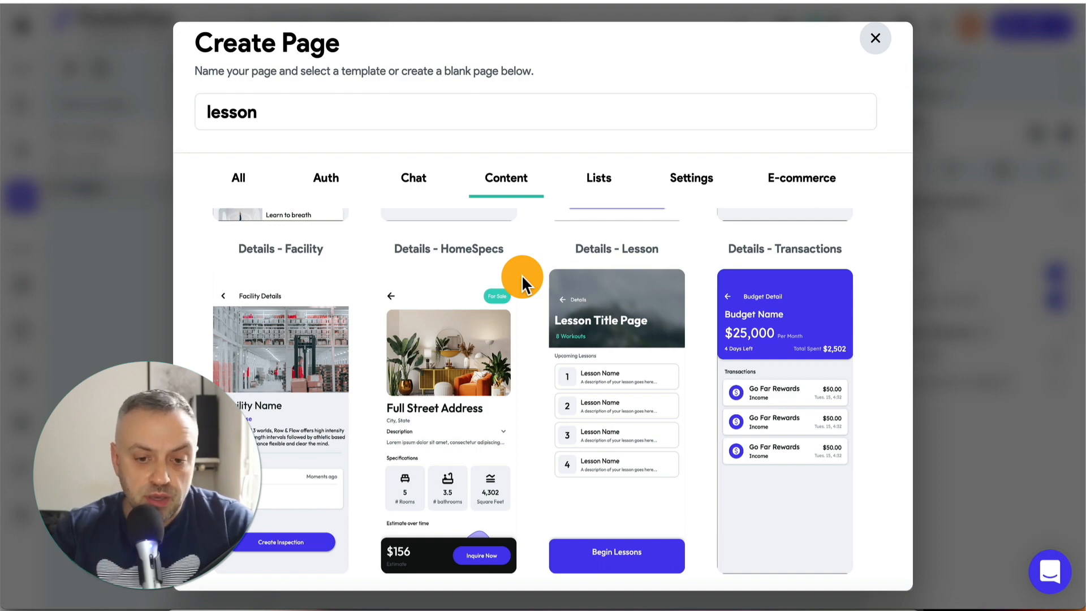
pyautogui.scroll(-4, 522, 275)
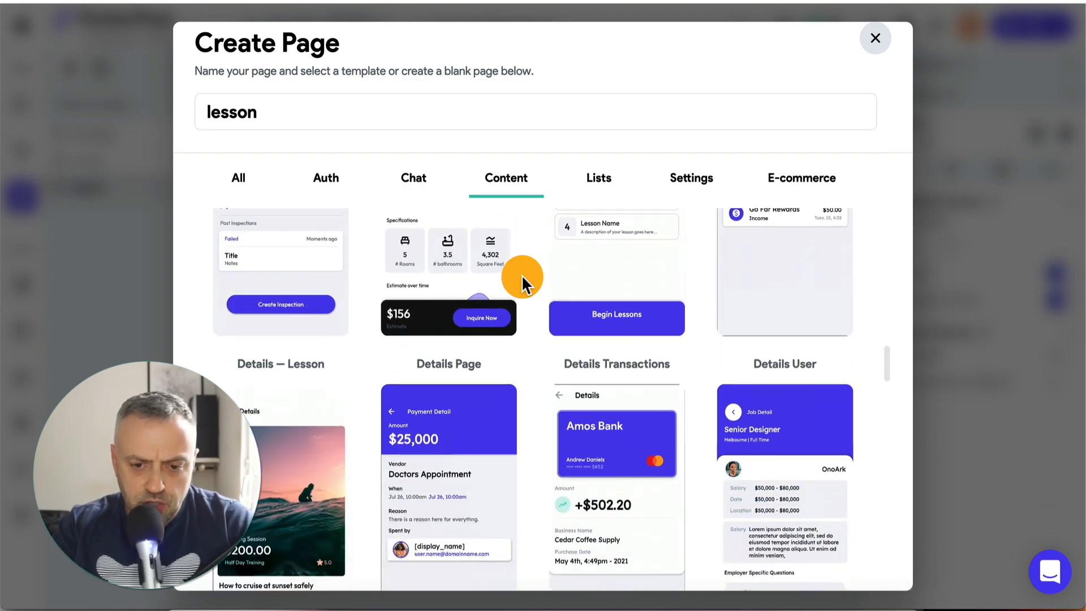
pyautogui.scroll(-5, 522, 274)
pyautogui.scroll(4, 522, 274)
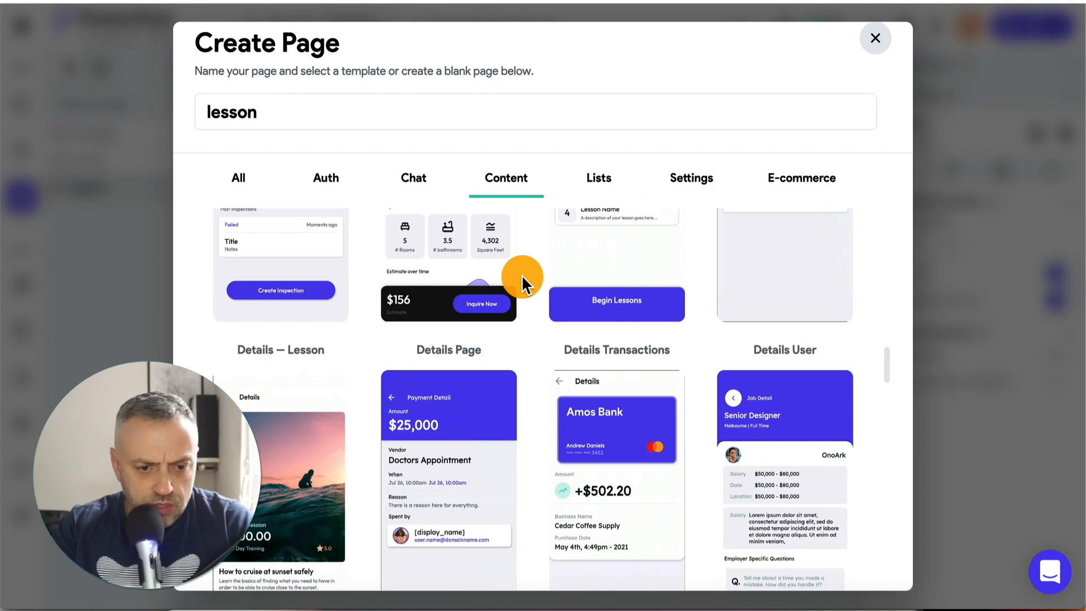
pyautogui.scroll(-3, 305, 427)
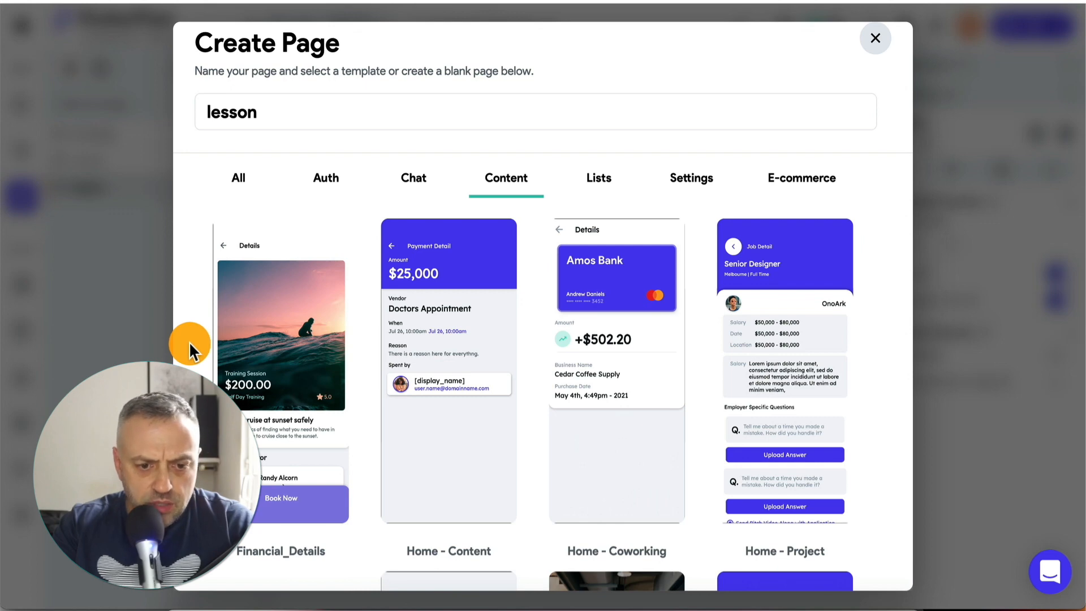
pyautogui.click(293, 373)
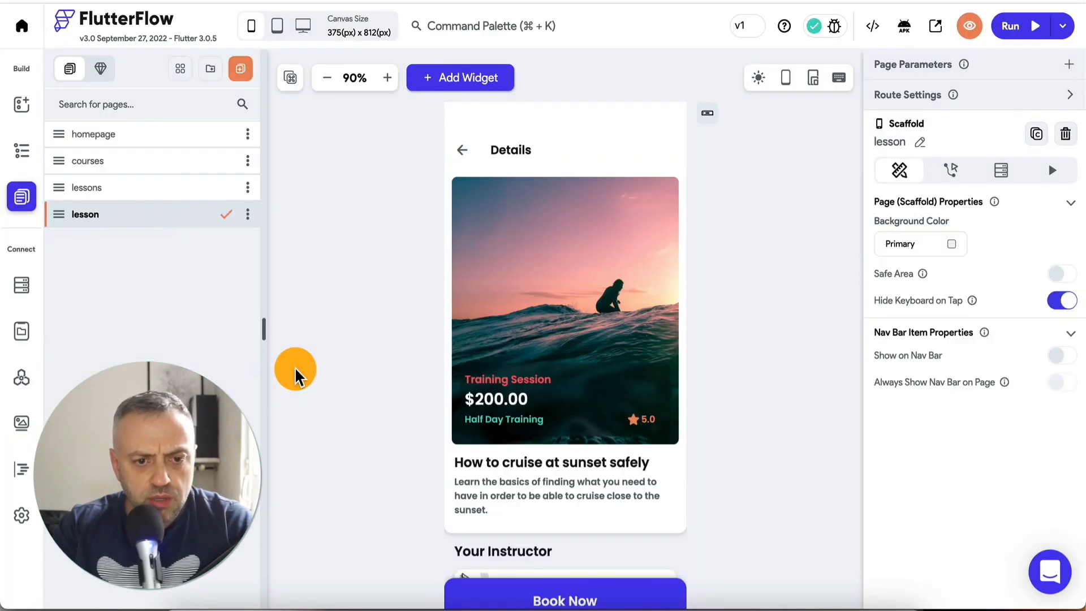
# Delete the blank lessons page from the project
pyautogui.click(177, 187)
pyautogui.click(247, 187)
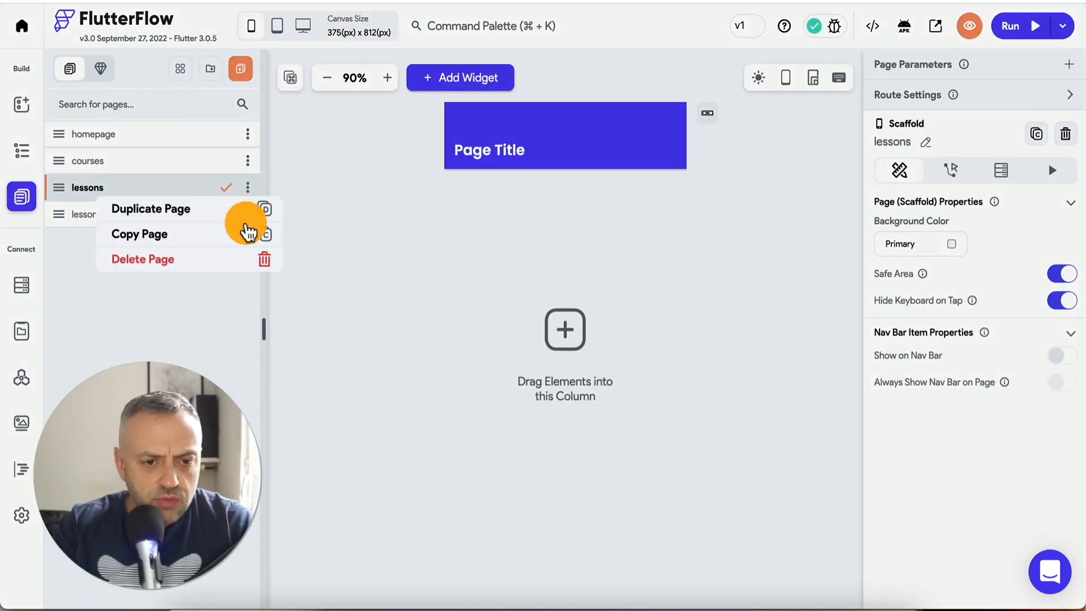
pyautogui.click(227, 261)
pyautogui.click(608, 334)
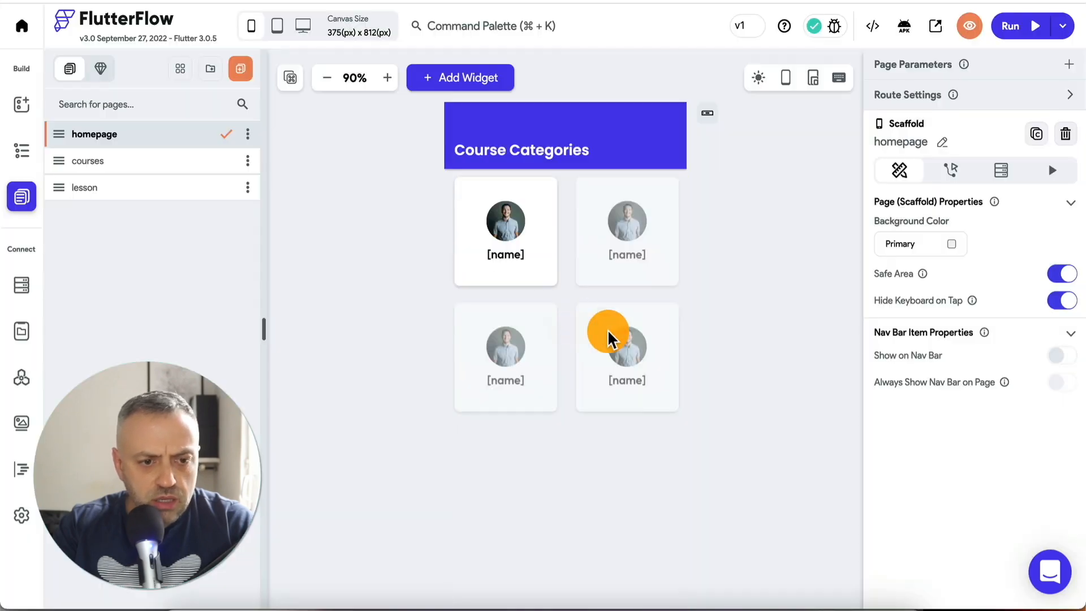
# Create a page named lessons from the Details - Lesson content template with the numbered lesson list, using the project's own theme
pyautogui.click(238, 72)
pyautogui.write('le')
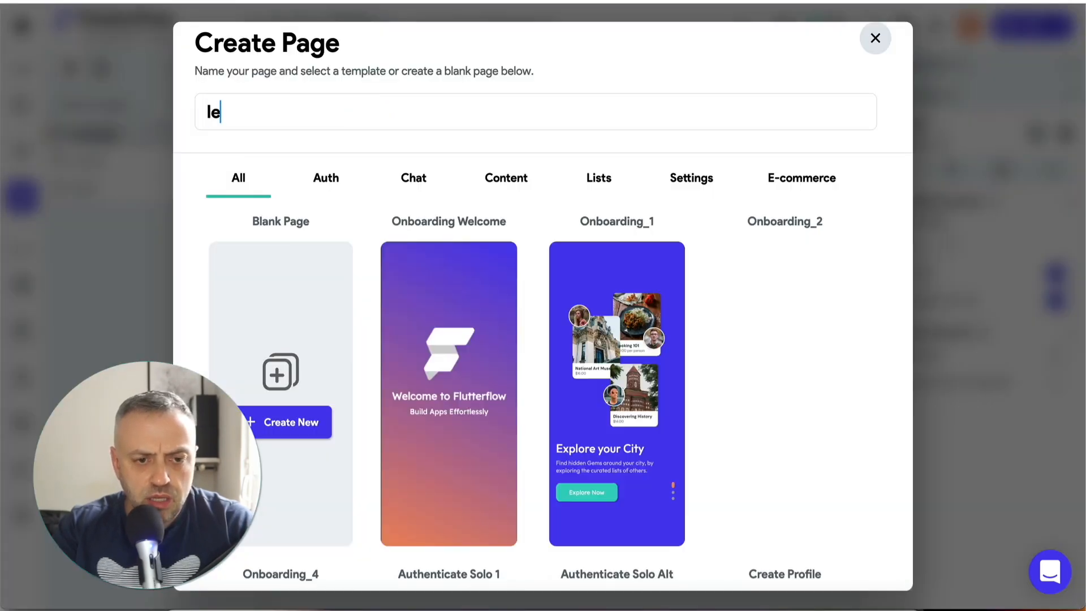
pyautogui.write('ssons')
pyautogui.click(507, 180)
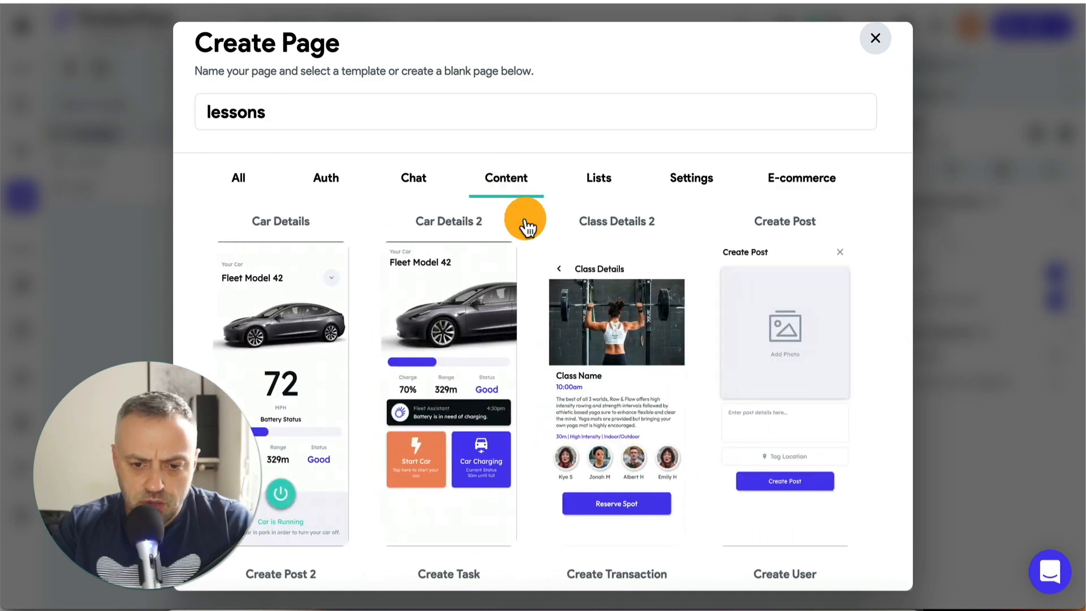
pyautogui.scroll(-10, 560, 308)
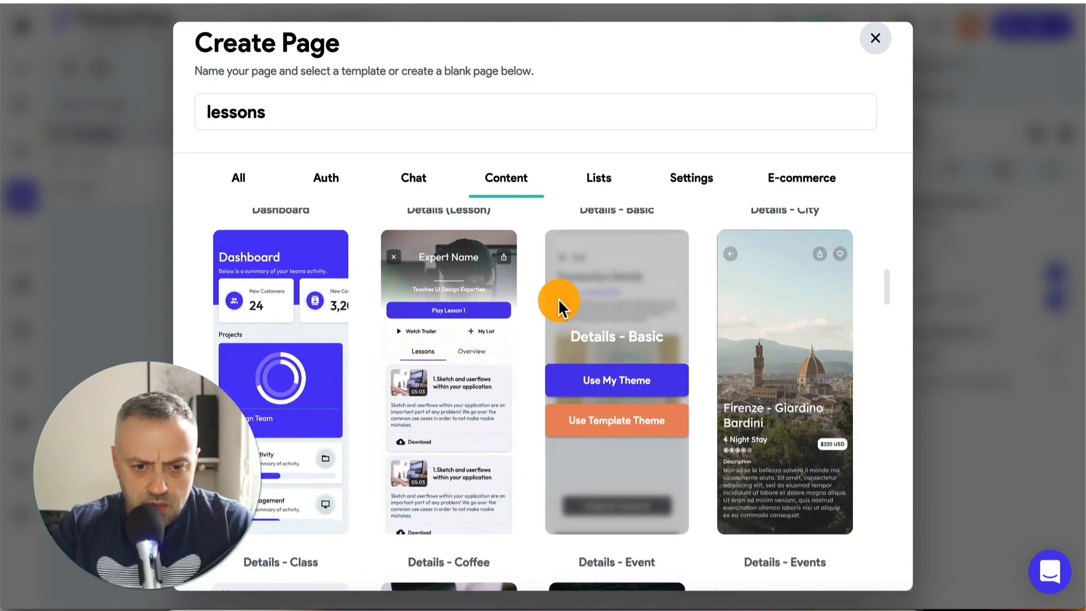
pyautogui.scroll(-10, 425, 332)
pyautogui.moveTo(644, 392)
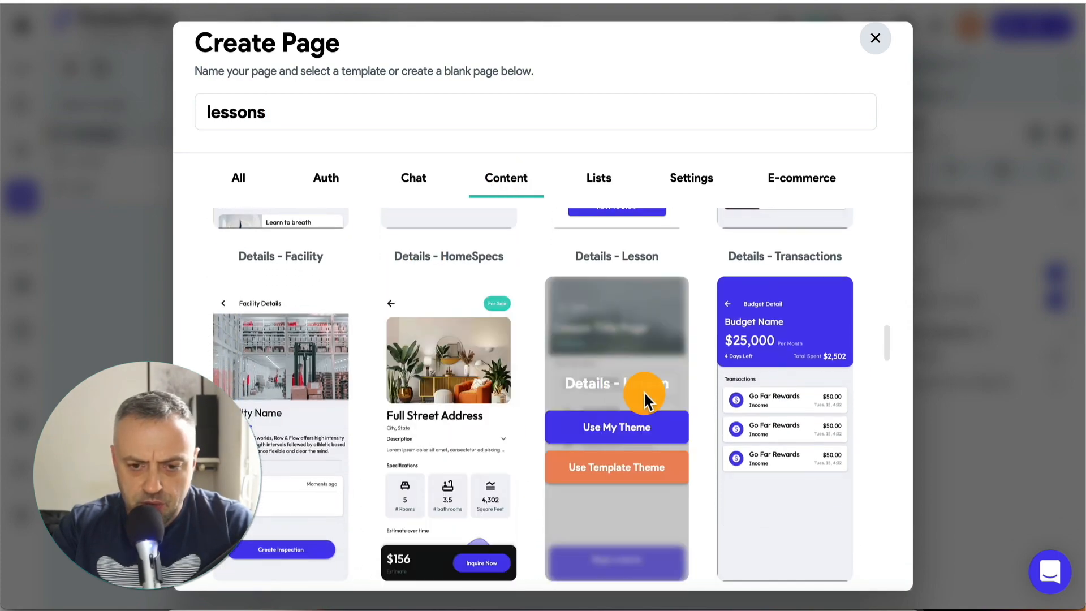
pyautogui.moveTo(719, 369)
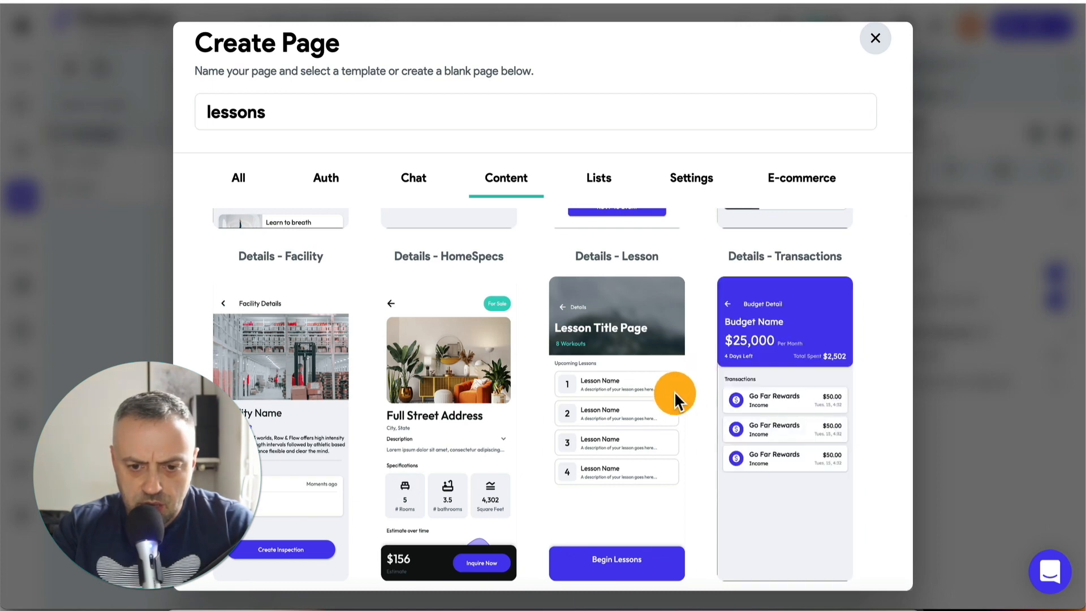
pyautogui.click(629, 428)
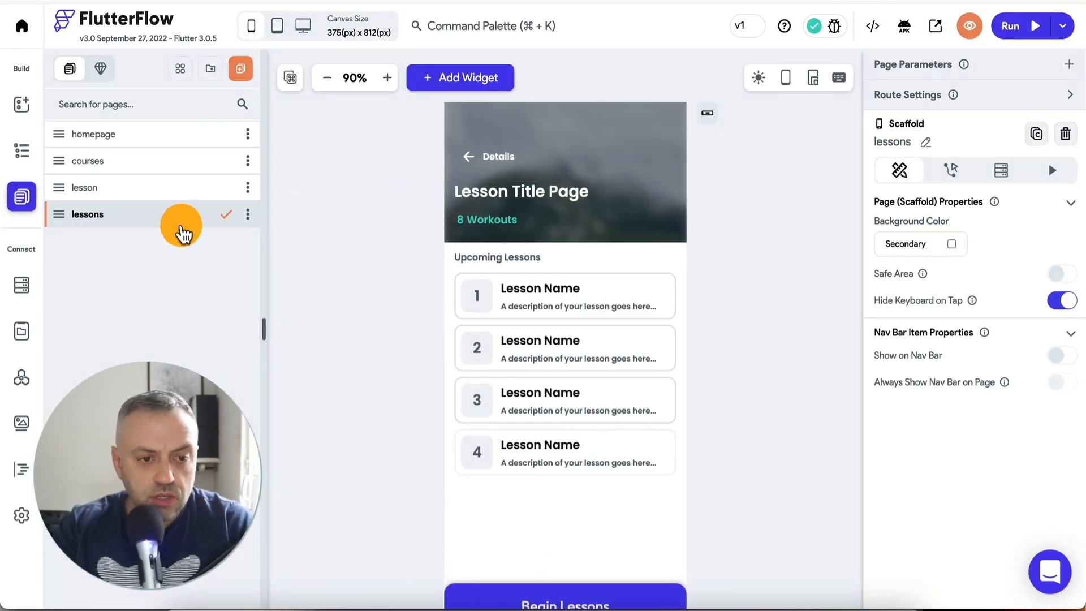
# Move the lessons page above the lesson page in the page order, review the pages and open the courses page
pyautogui.moveTo(158, 223); pyautogui.dragTo(163, 174)
pyautogui.click(130, 146)
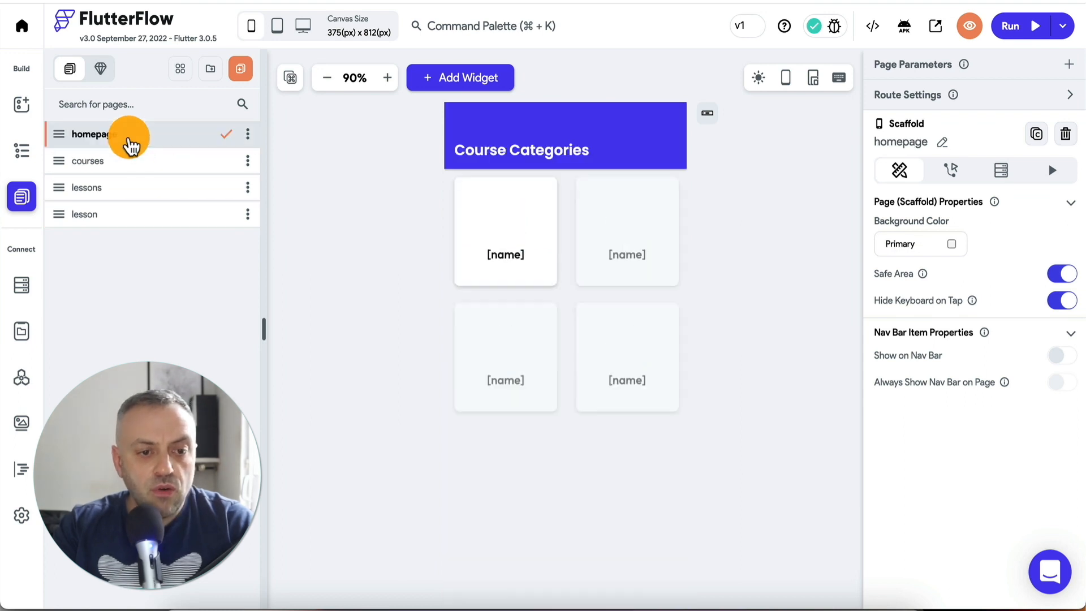
pyautogui.click(116, 163)
pyautogui.click(118, 196)
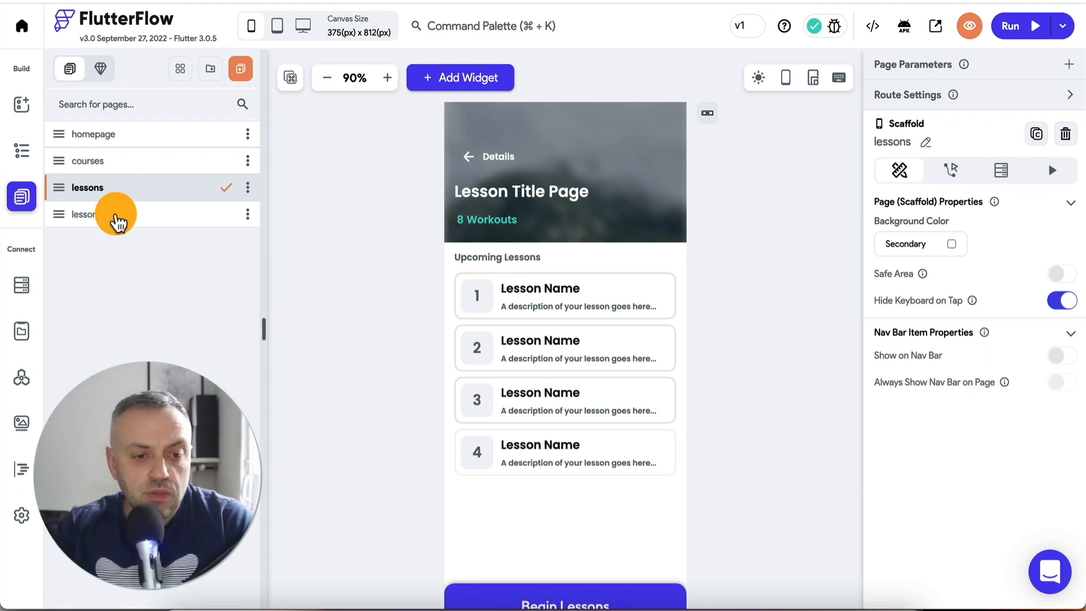
pyautogui.click(116, 215)
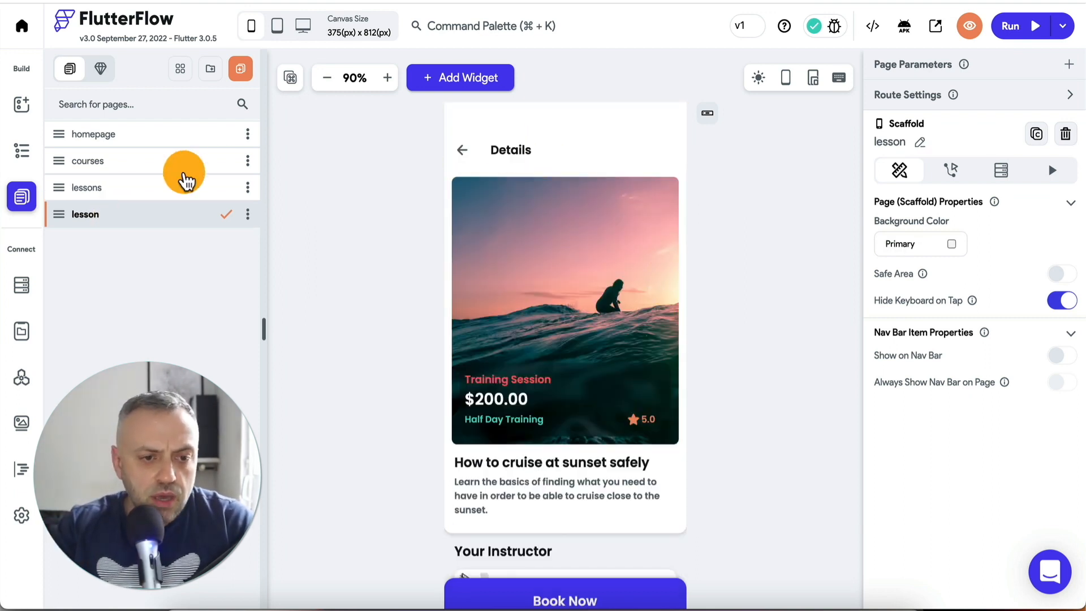
pyautogui.click(163, 168)
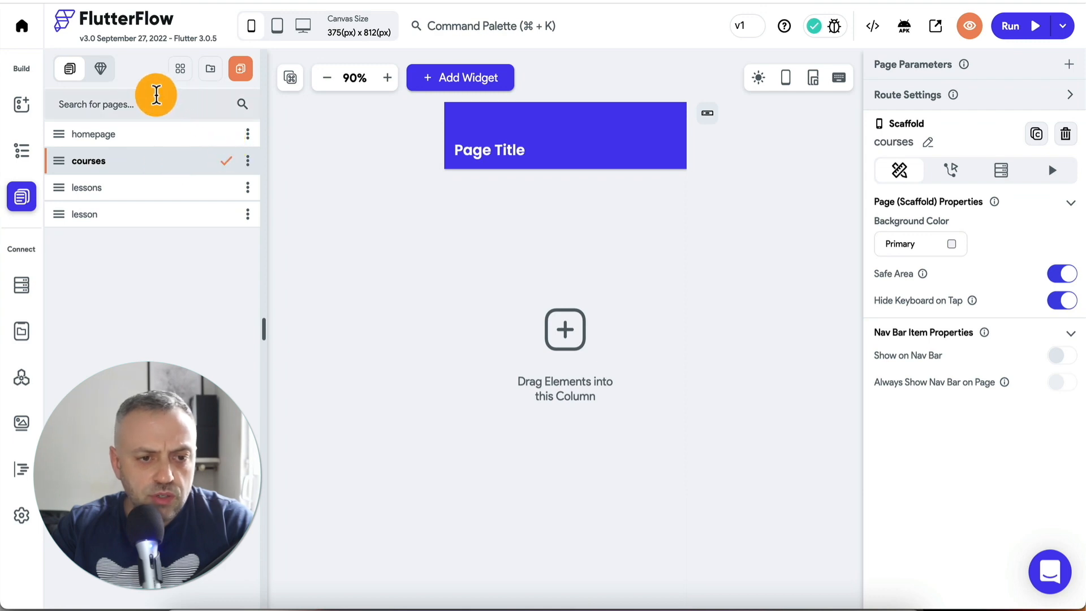
# Add a GridView inside the column of the courses page
pyautogui.click(23, 150)
pyautogui.click(231, 124)
pyautogui.write('grid')
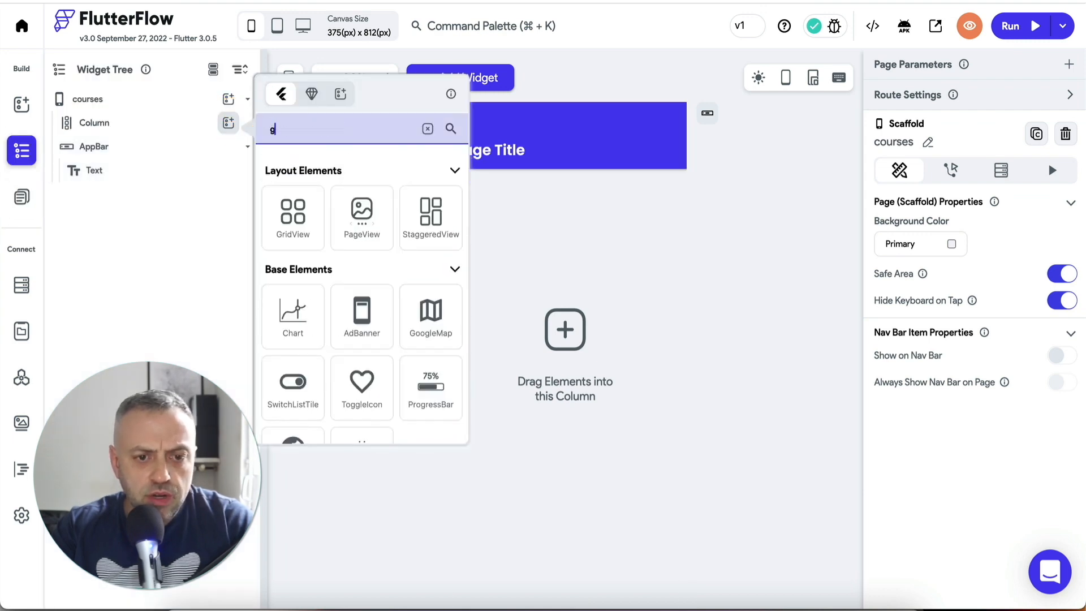
pyautogui.click(311, 236)
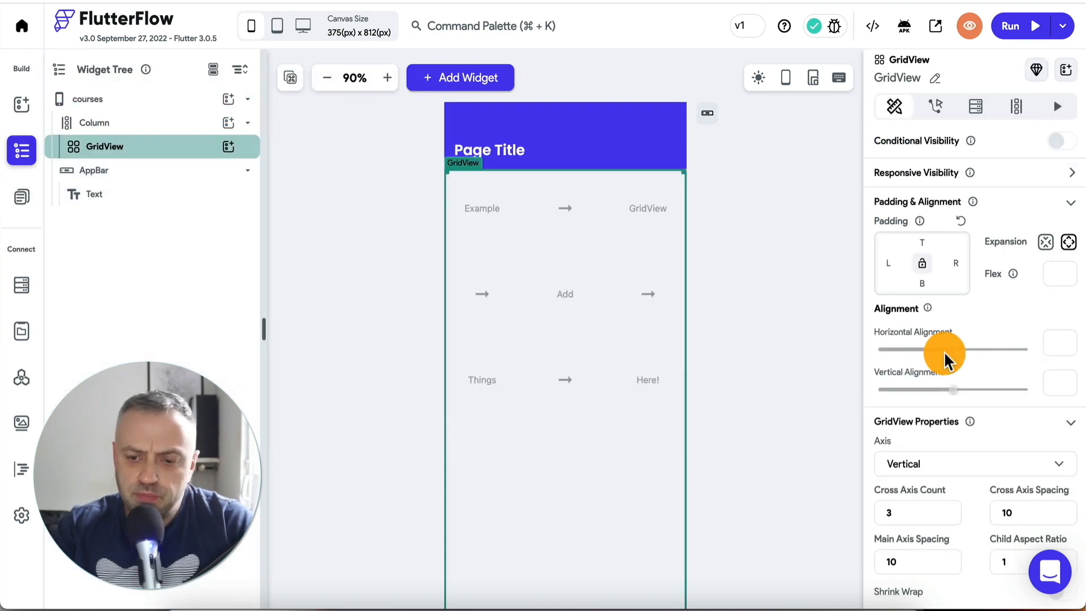
# Set the grid view's cross axis count to 2 and both its cross axis and main axis spacing to 1
pyautogui.click(929, 512)
pyautogui.press('BackSpace')
pyautogui.write('2')
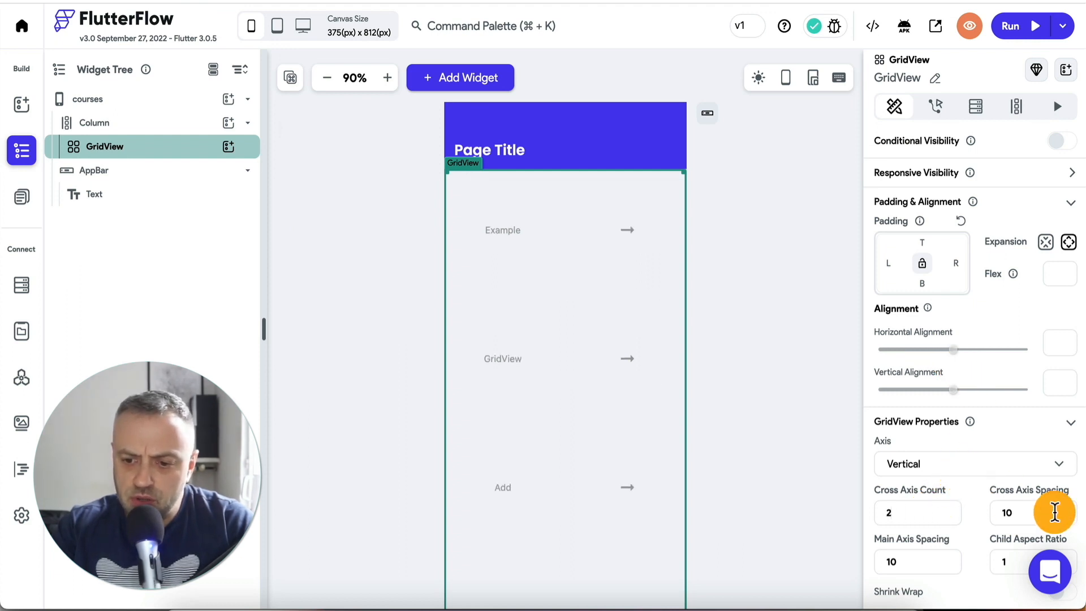
pyautogui.click(1052, 512)
pyautogui.press('BackSpace')
pyautogui.click(930, 559)
pyautogui.press('BackSpace')
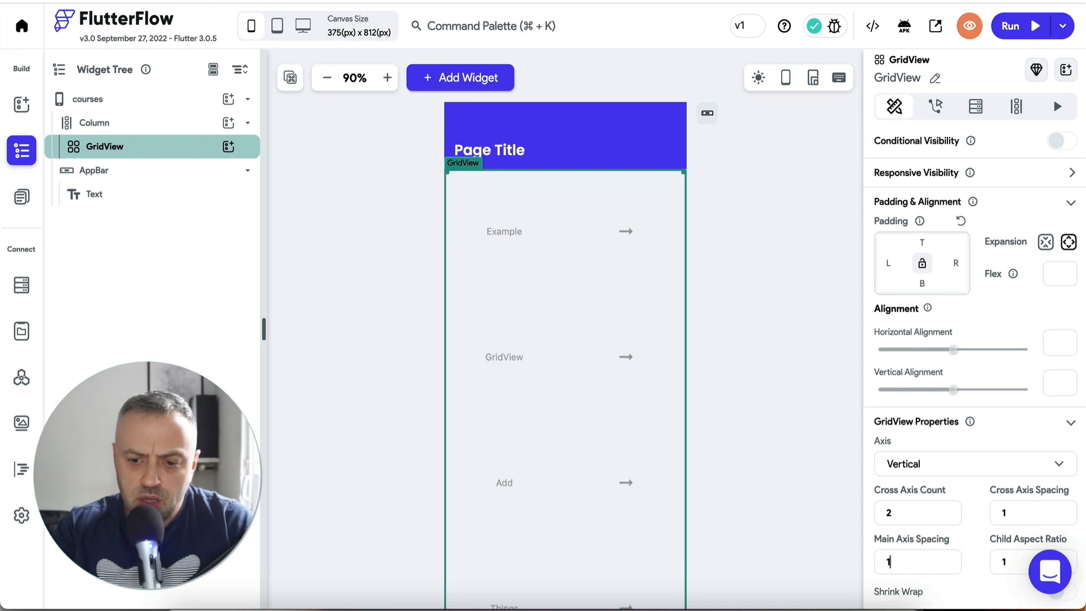
# Insert the User List 4 template card into the grid view on the courses page
pyautogui.click(228, 147)
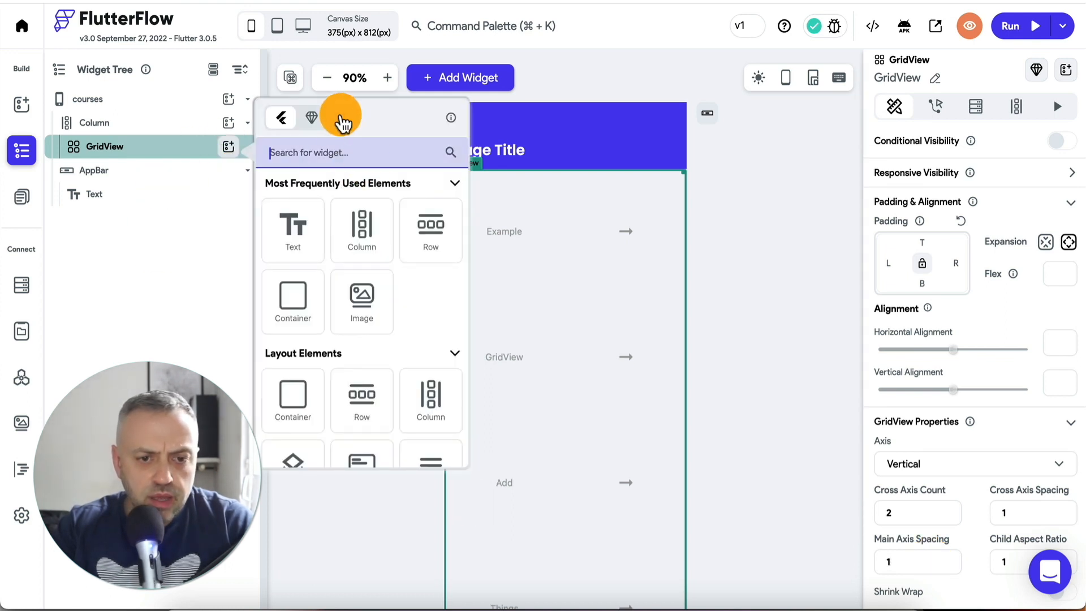
pyautogui.click(340, 117)
pyautogui.scroll(-1, 359, 313)
pyautogui.scroll(-15, 359, 313)
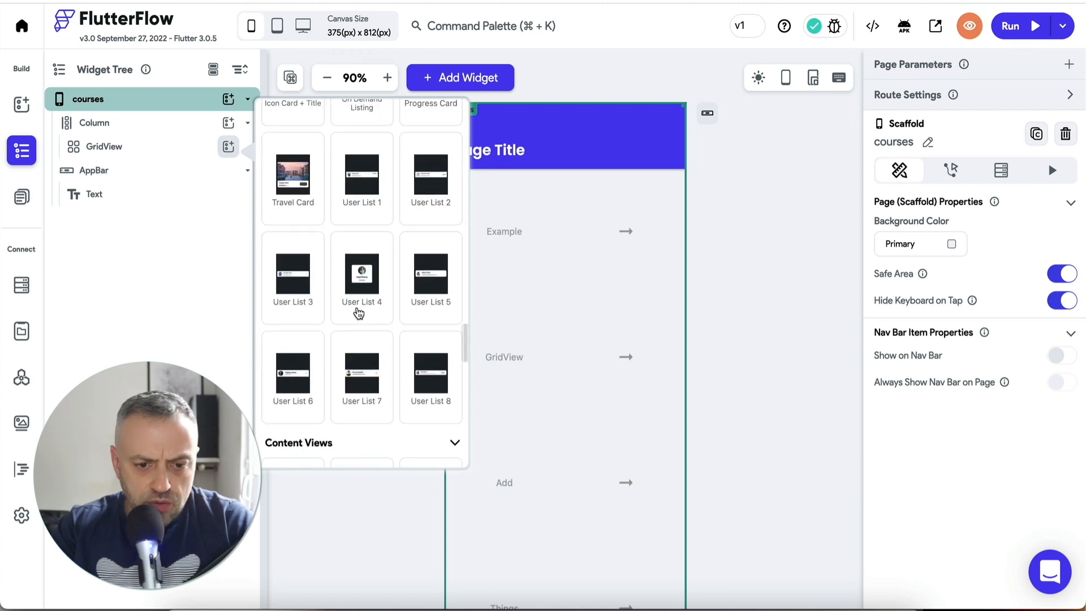
pyautogui.click(365, 273)
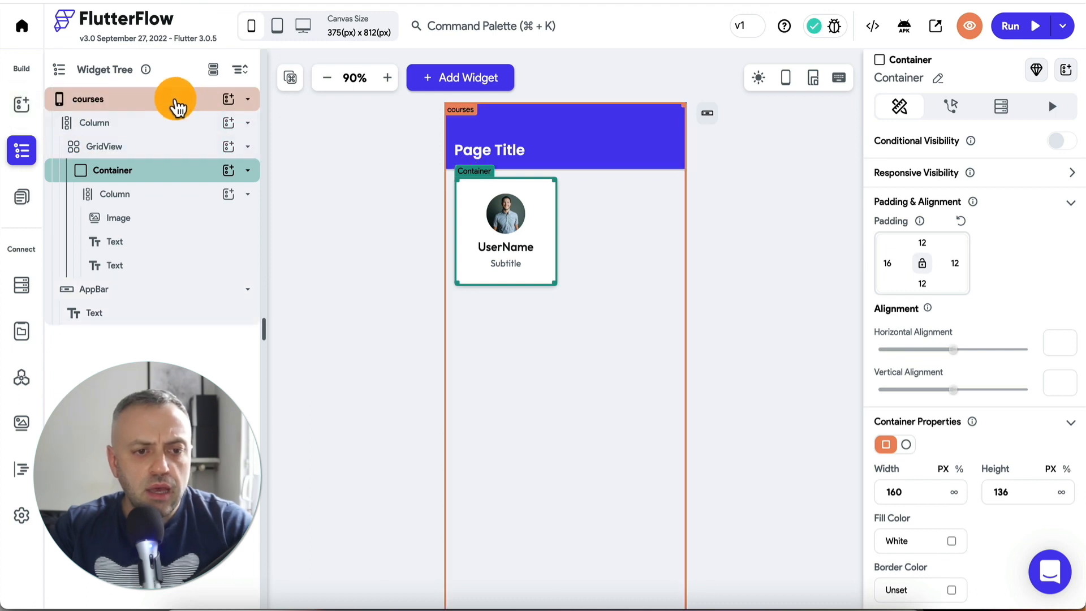
# Define a courses page parameter named categoryRef of type DocumentReference for the categories collection
pyautogui.click(177, 102)
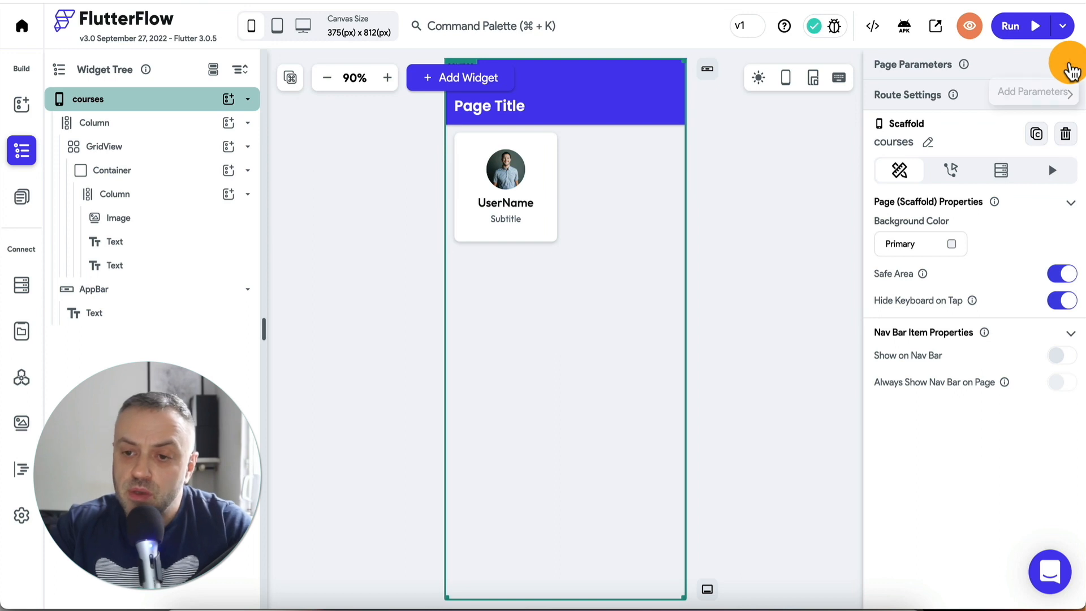
pyautogui.click(1063, 73)
pyautogui.click(987, 147)
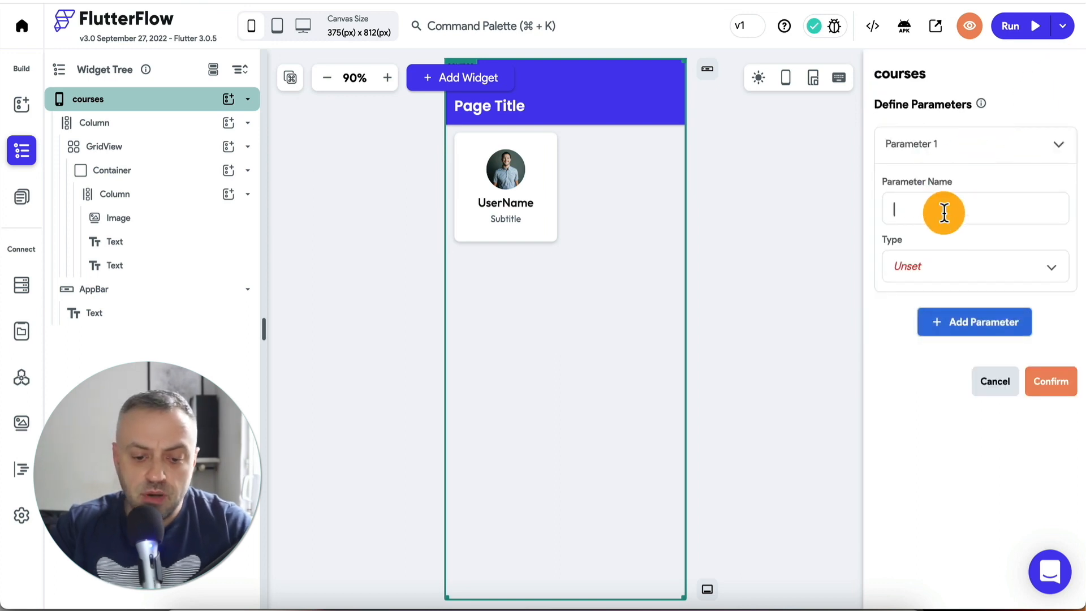
pyautogui.write('categoryRef')
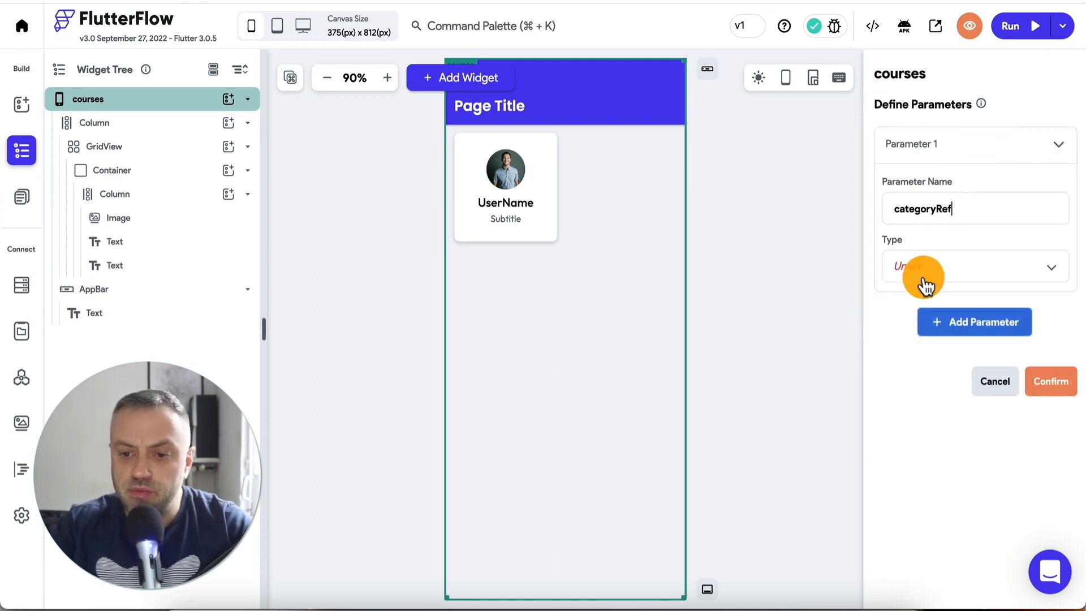
pyautogui.click(953, 274)
pyautogui.click(948, 340)
pyautogui.click(974, 328)
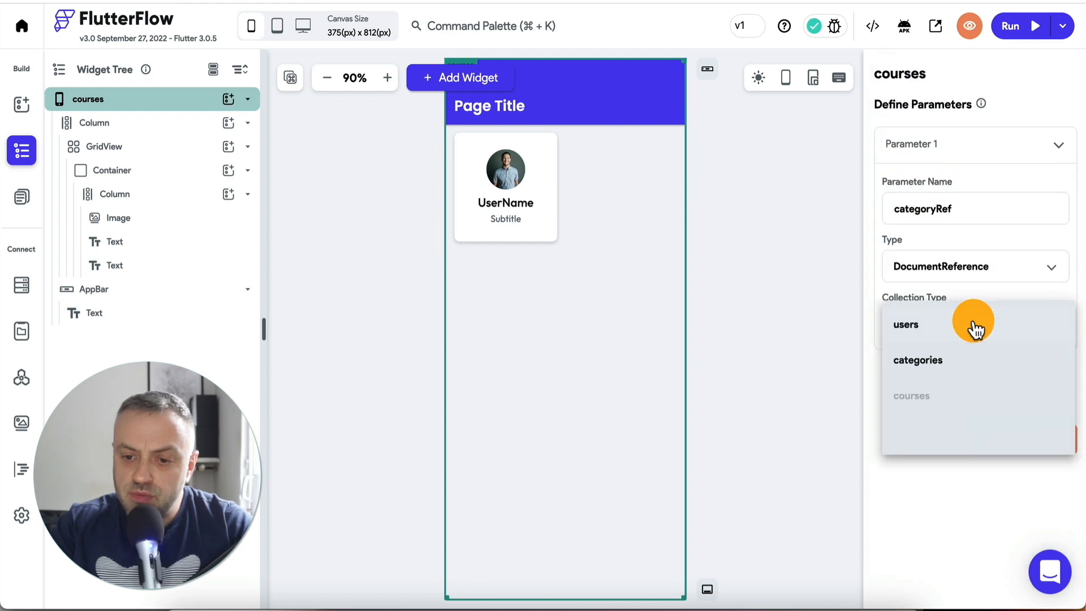
pyautogui.click(956, 362)
pyautogui.click(1051, 440)
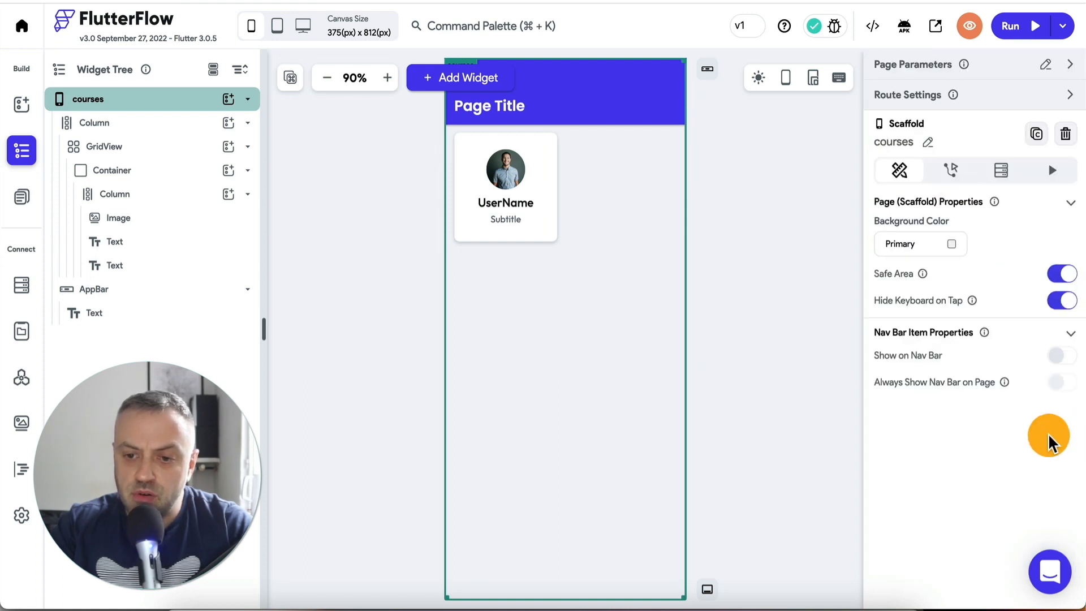
# Give the category card container on the homepage an On Tap action that navigates to the courses page
pyautogui.click(22, 198)
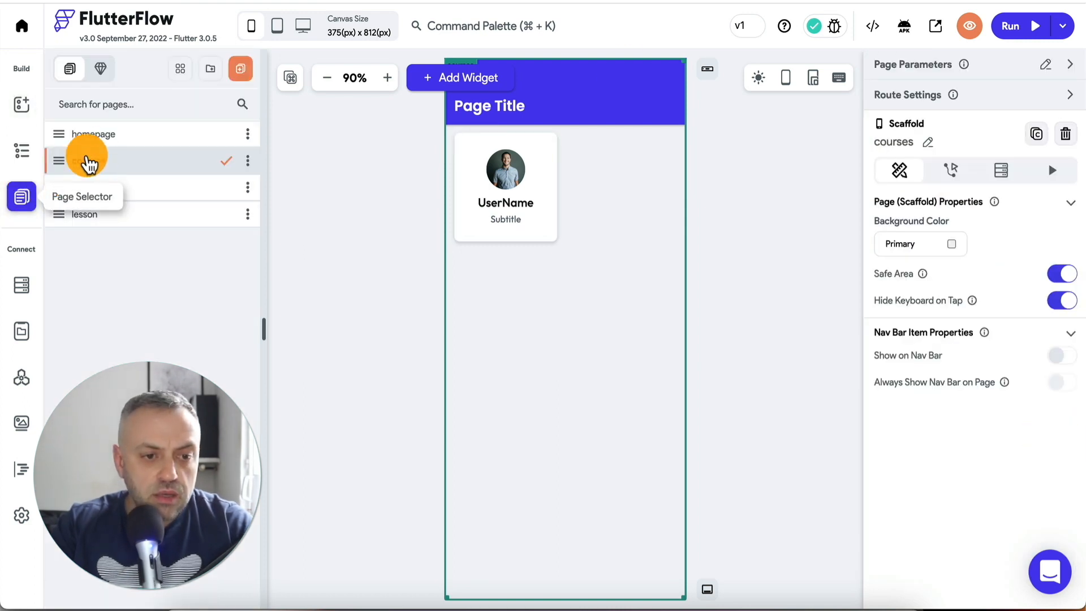
pyautogui.click(116, 134)
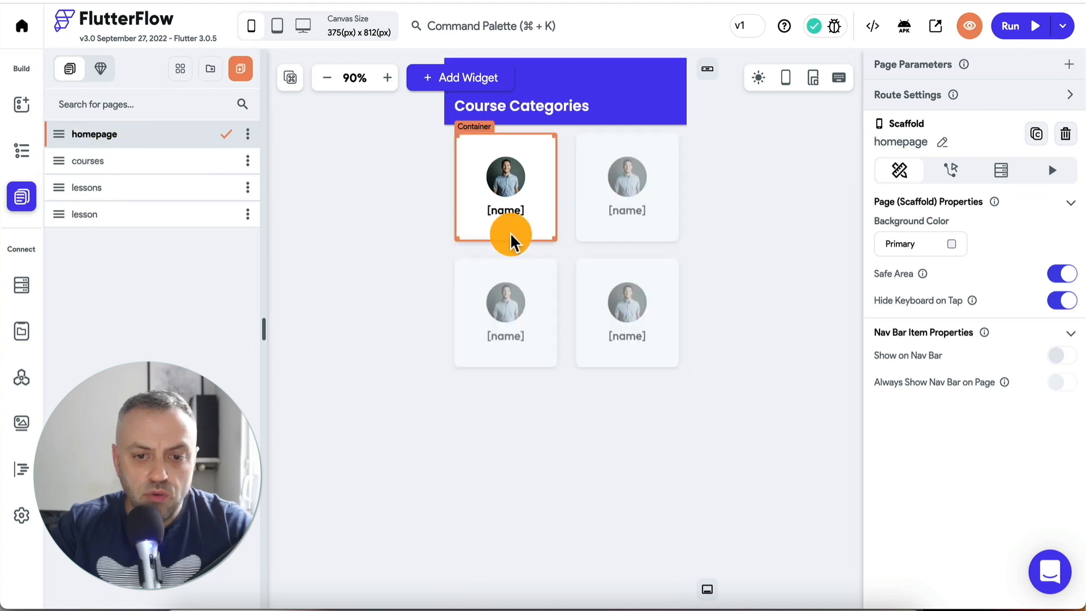
pyautogui.click(460, 154)
pyautogui.click(953, 109)
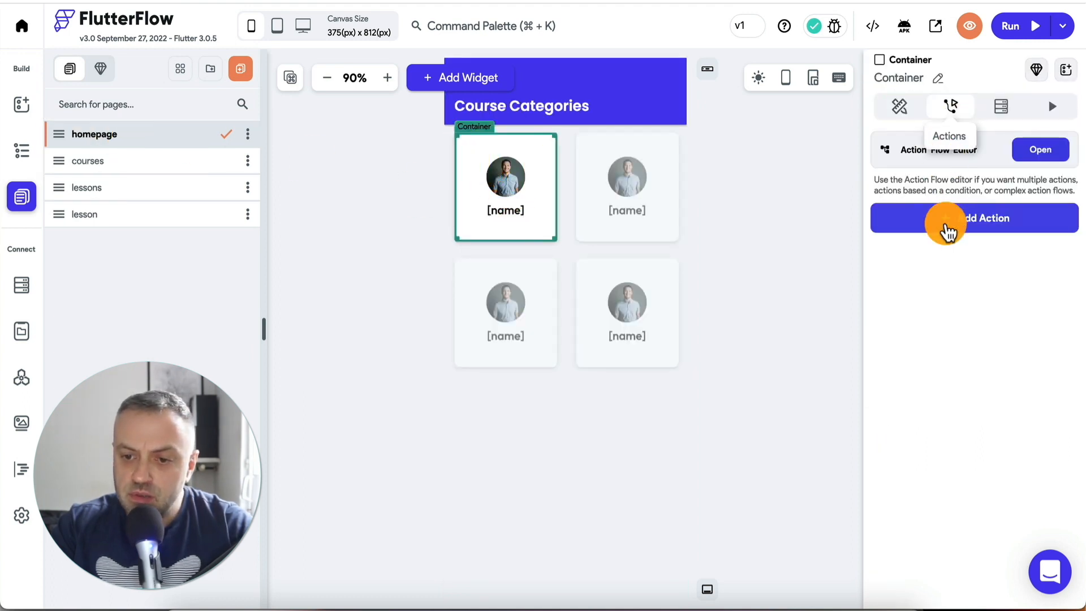
pyautogui.click(987, 230)
pyautogui.write('nav')
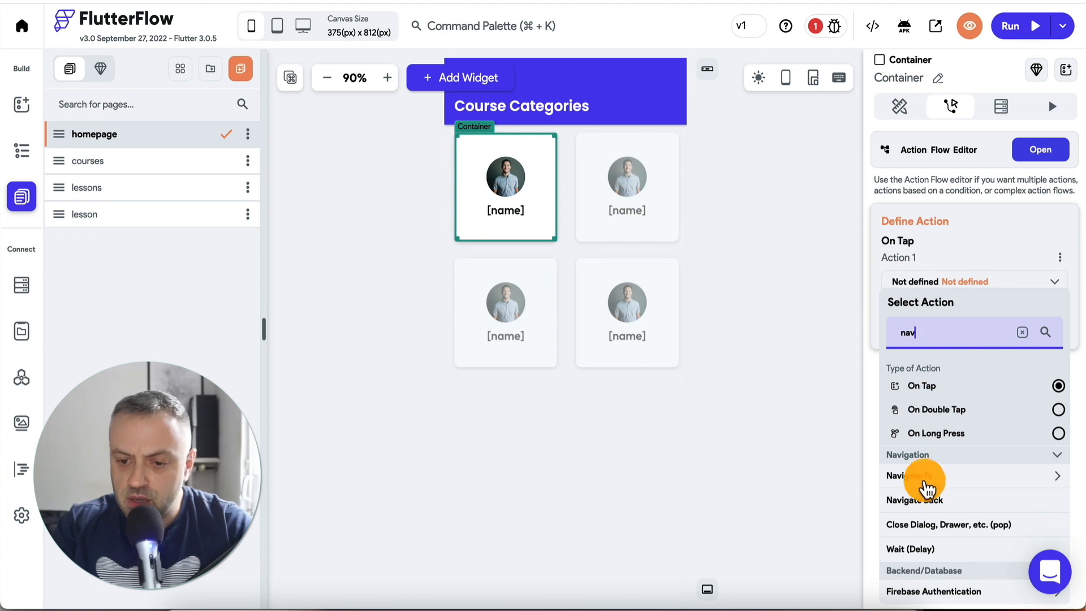
pyautogui.click(949, 479)
pyautogui.click(934, 522)
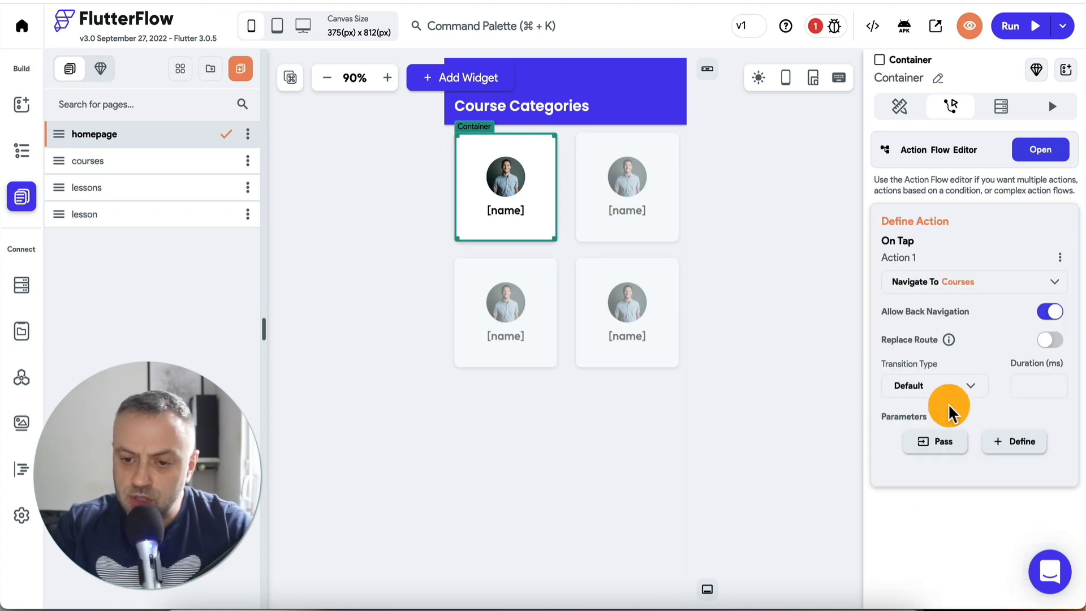
# Pass the categoryRef parameter with the navigation, using the categories document's Reference as its value
pyautogui.click(943, 450)
pyautogui.click(962, 455)
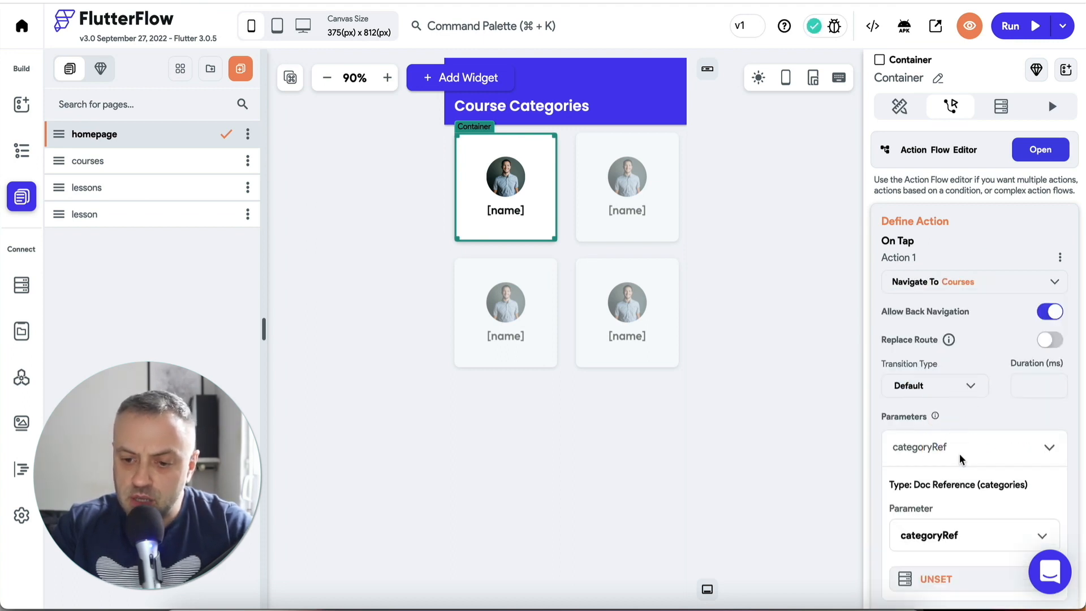
pyautogui.click(941, 418)
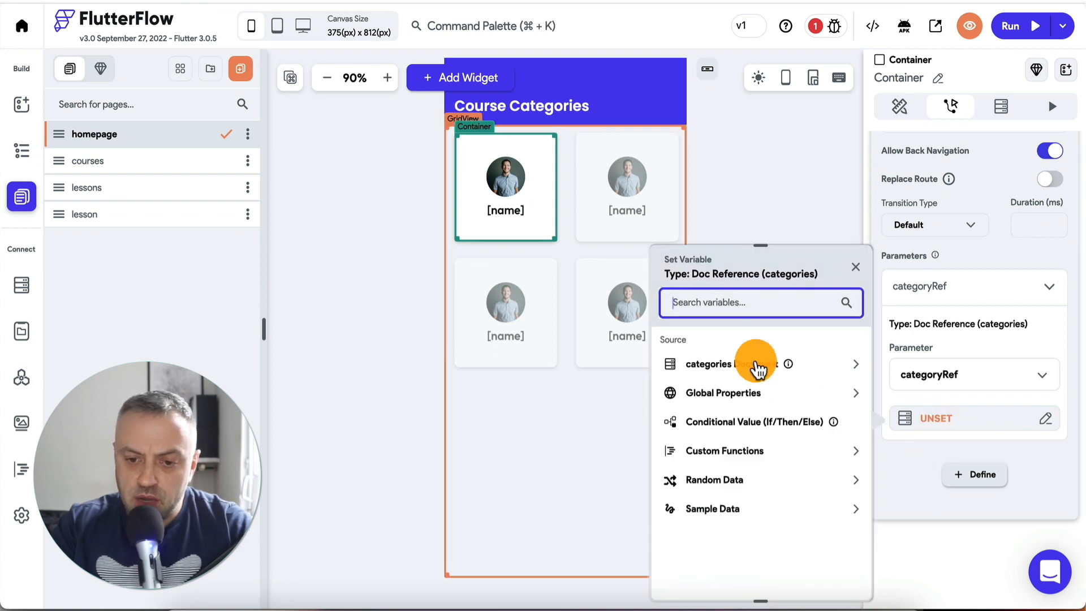
pyautogui.click(758, 367)
pyautogui.click(747, 459)
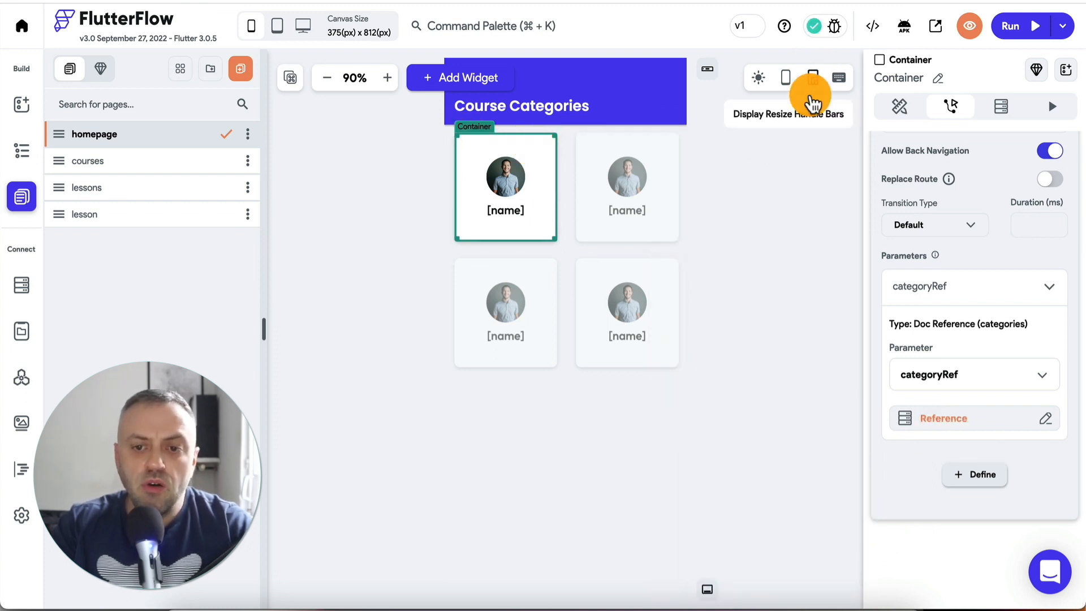
# Set up a collection query on the courses page's grid view that returns a list of documents from courses
pyautogui.click(115, 162)
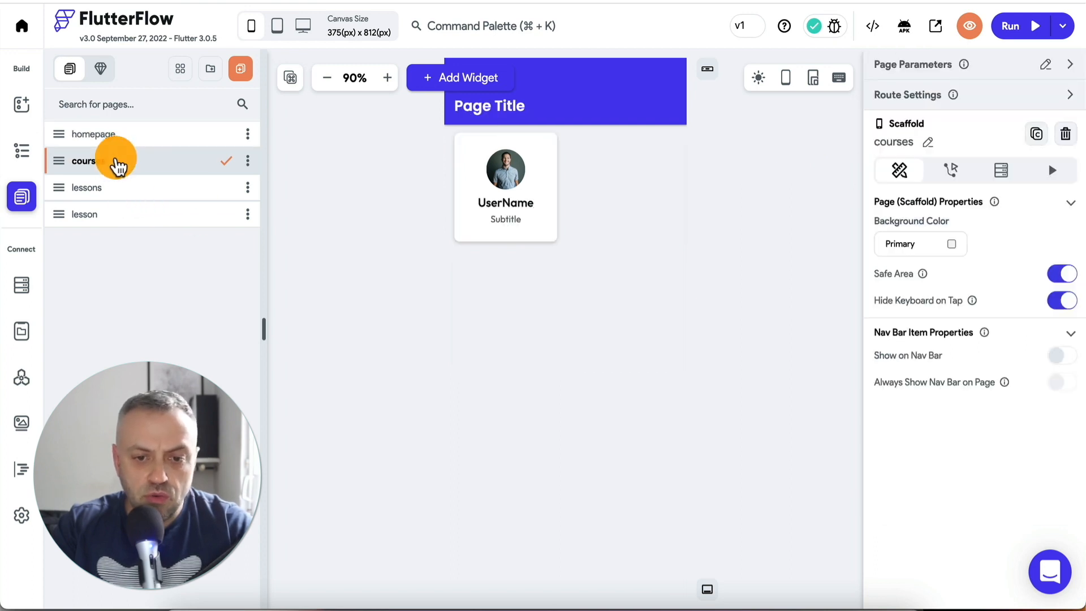
pyautogui.click(24, 151)
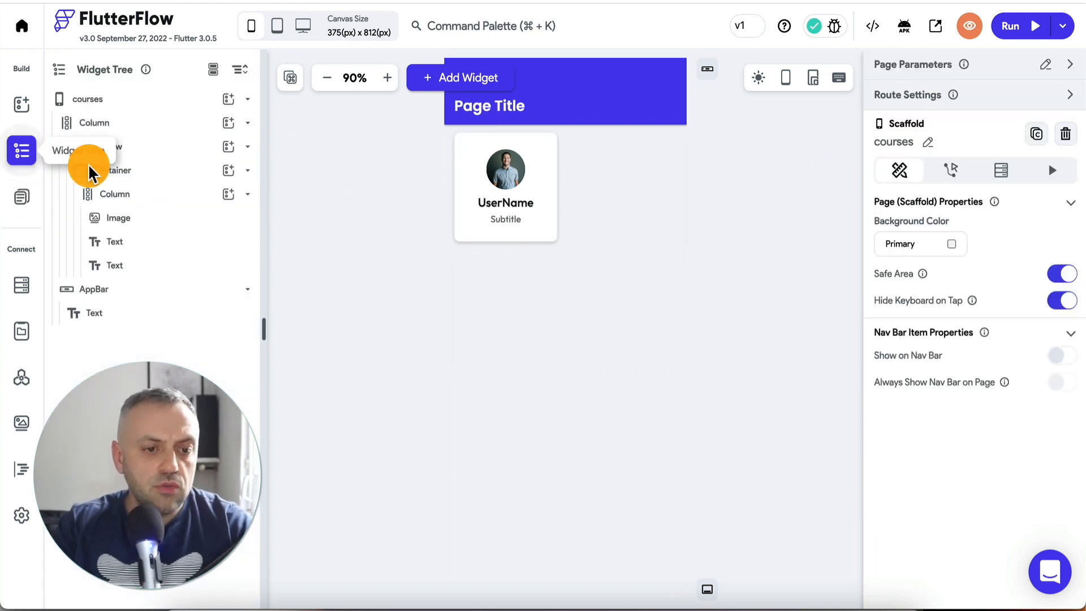
pyautogui.click(161, 147)
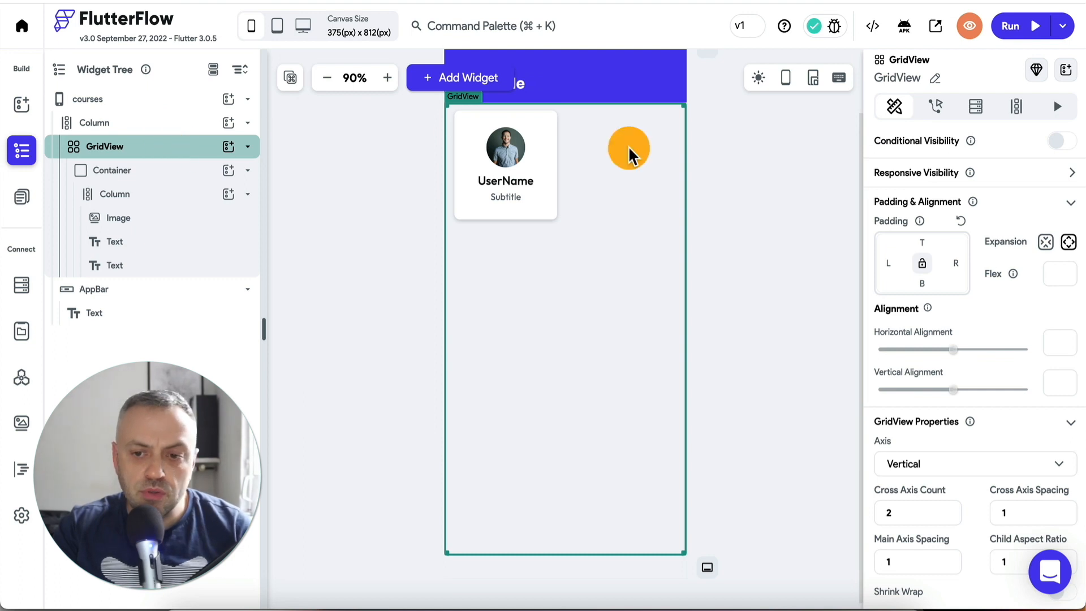
pyautogui.click(982, 118)
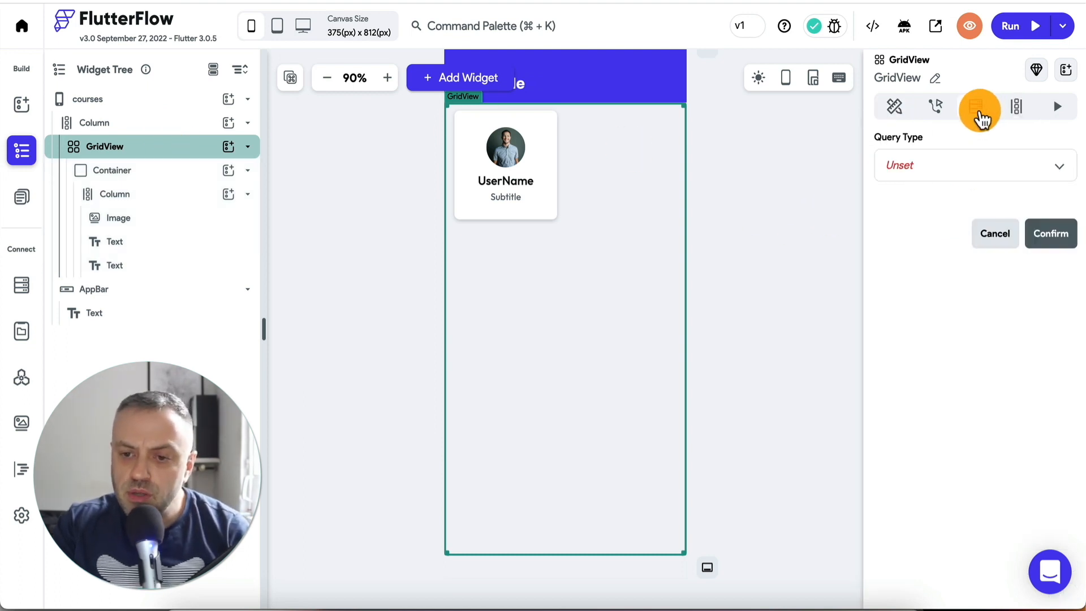
pyautogui.click(969, 170)
pyautogui.click(974, 170)
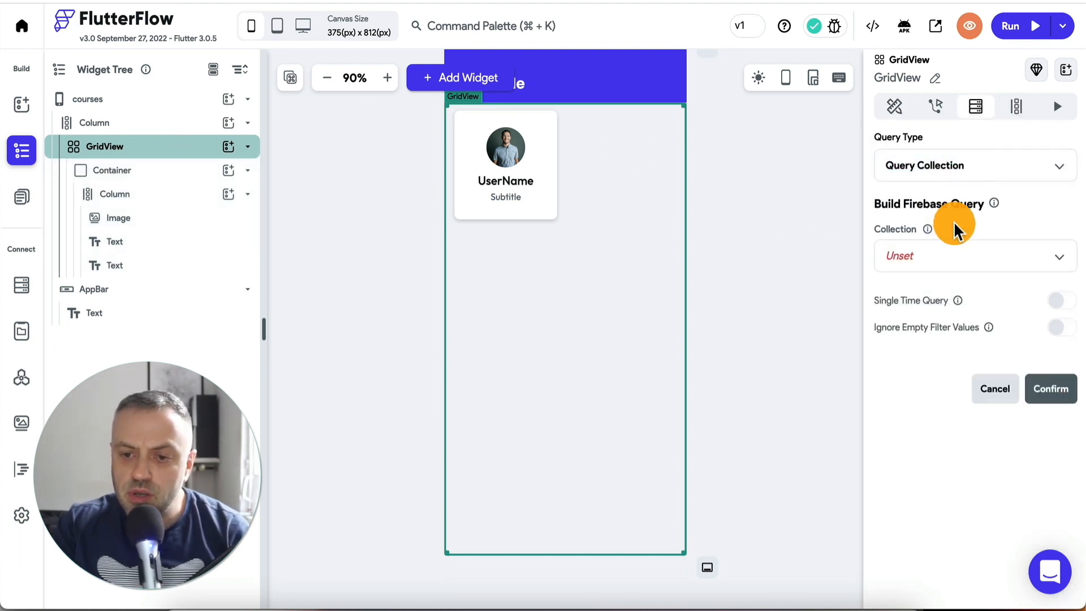
pyautogui.click(954, 261)
pyautogui.click(943, 325)
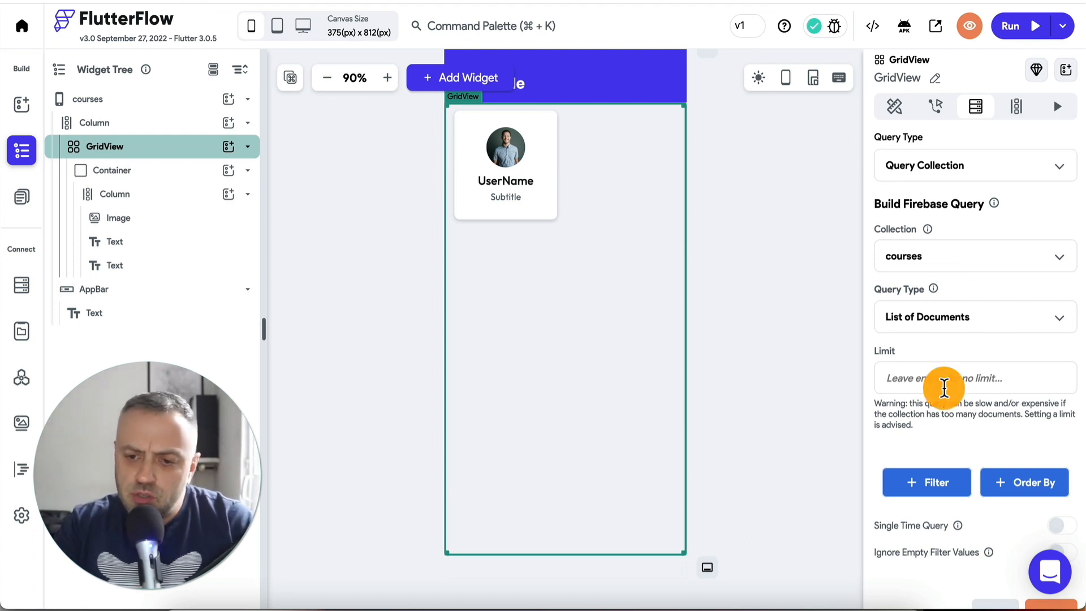
# Filter the grid view's query so that categoryRef is Equal To the categoryRef page parameter, and confirm the query
pyautogui.scroll(-3, 944, 388)
pyautogui.click(962, 359)
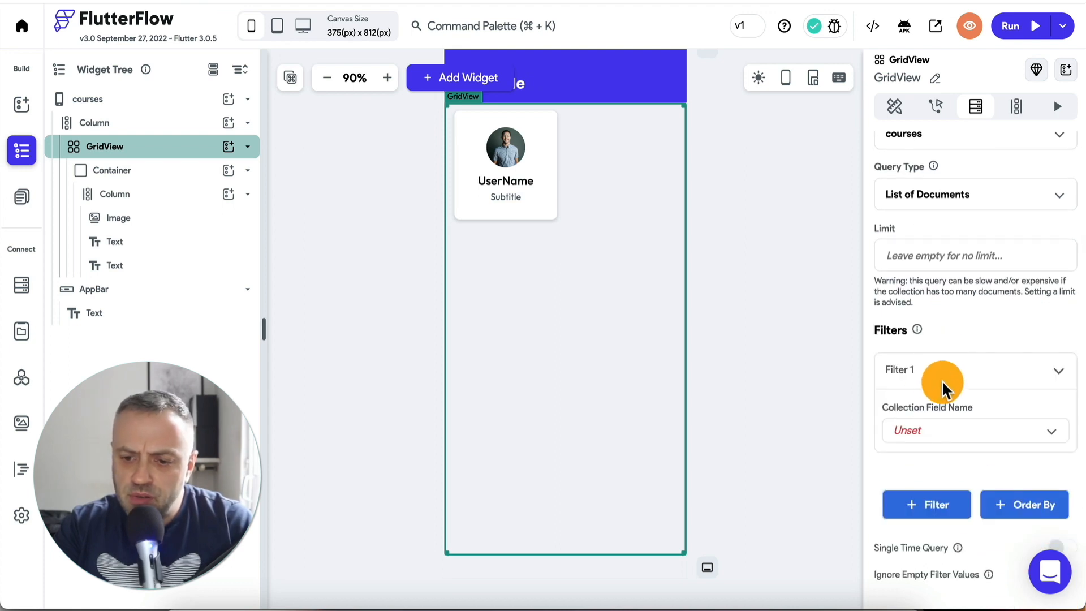
pyautogui.click(936, 432)
pyautogui.click(941, 512)
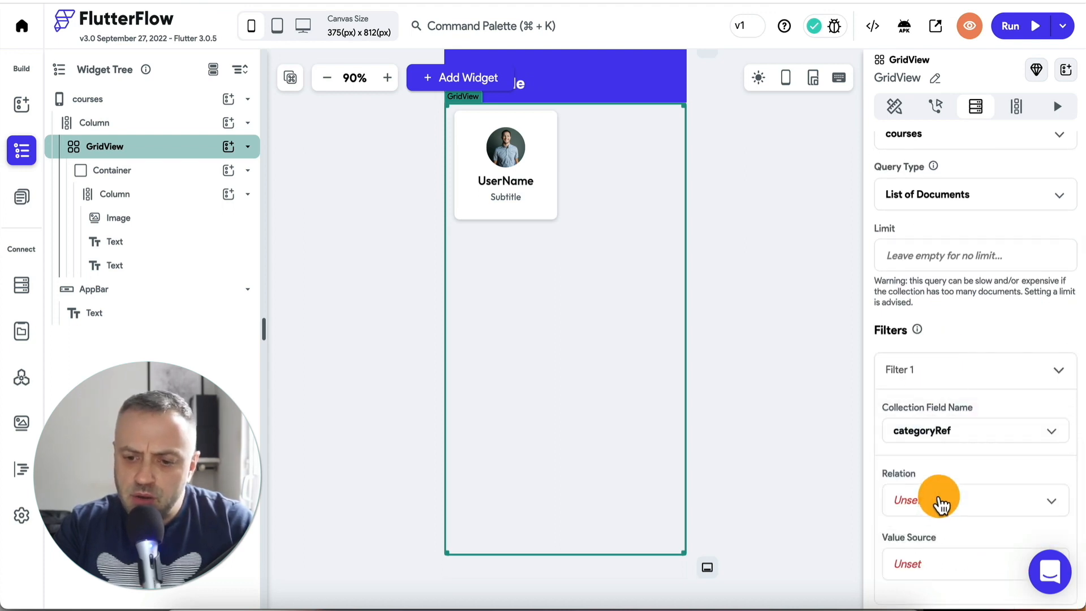
pyautogui.click(938, 505)
pyautogui.click(945, 300)
pyautogui.scroll(-5, 945, 299)
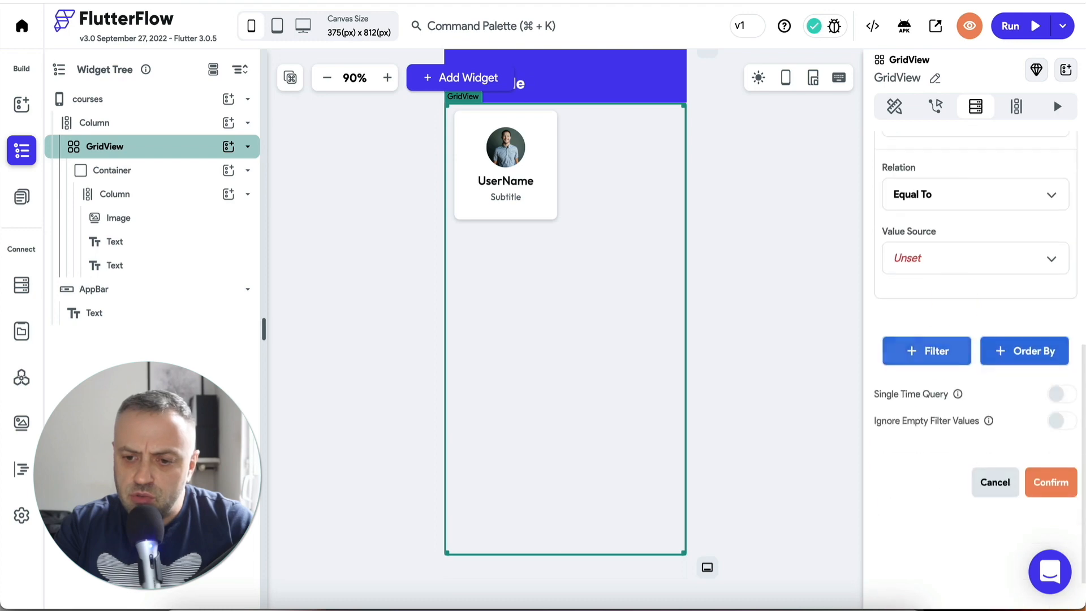
pyautogui.click(977, 262)
pyautogui.click(976, 257)
pyautogui.click(961, 307)
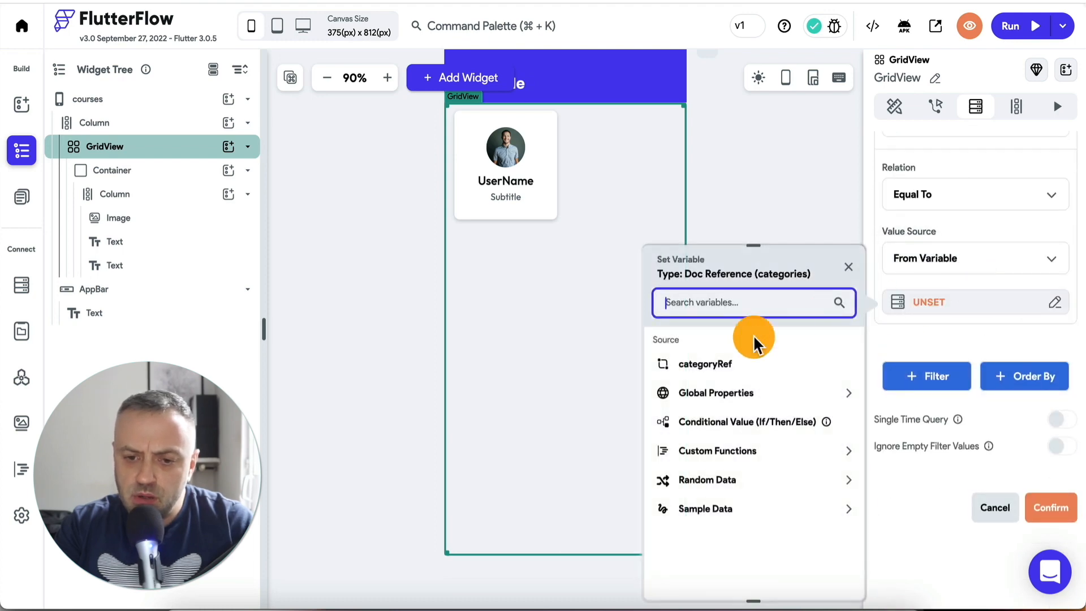
pyautogui.click(718, 388)
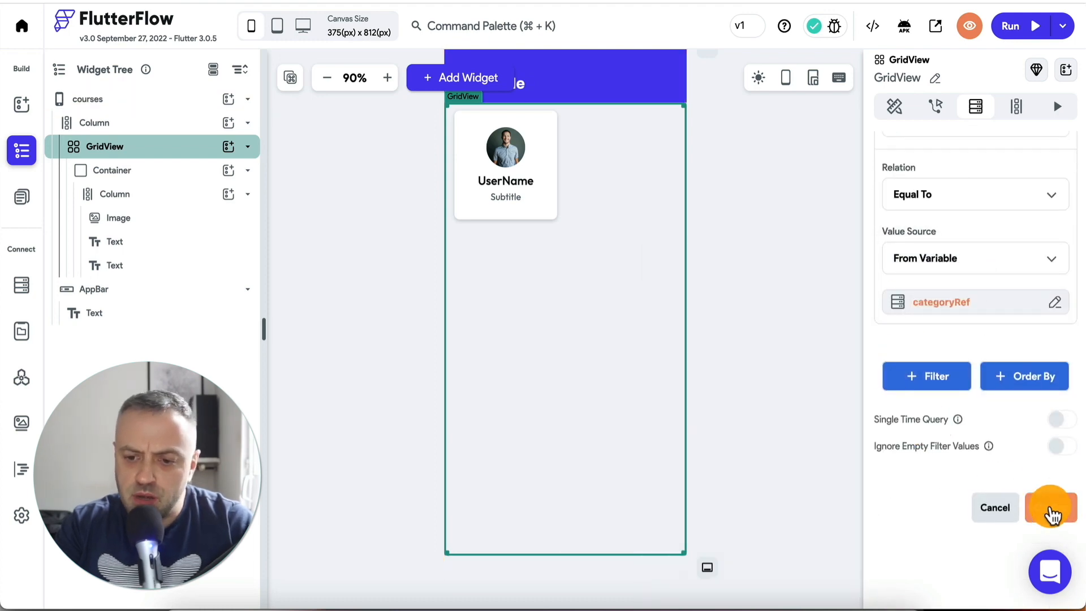
pyautogui.click(1027, 508)
pyautogui.click(648, 383)
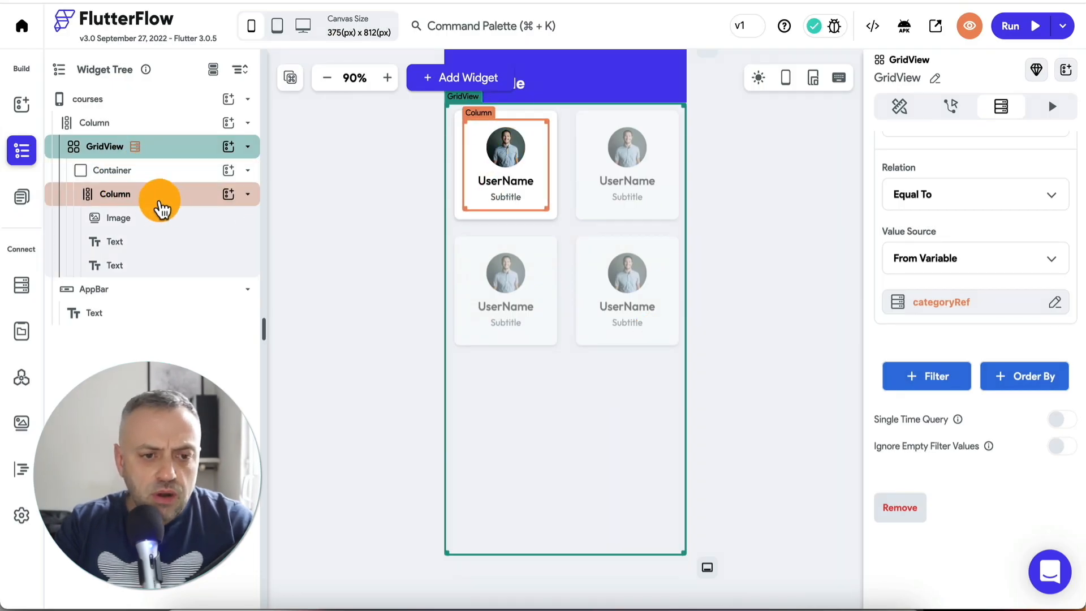
# Change the app bar title text on the courses page to "Courses"
pyautogui.click(514, 142)
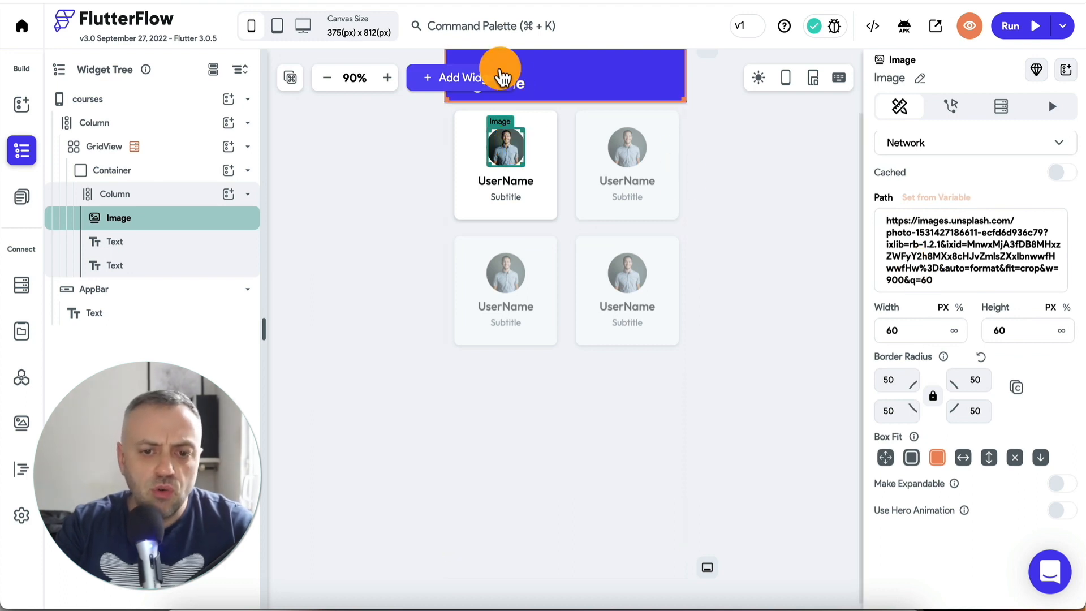
pyautogui.scroll(2, 391, 211)
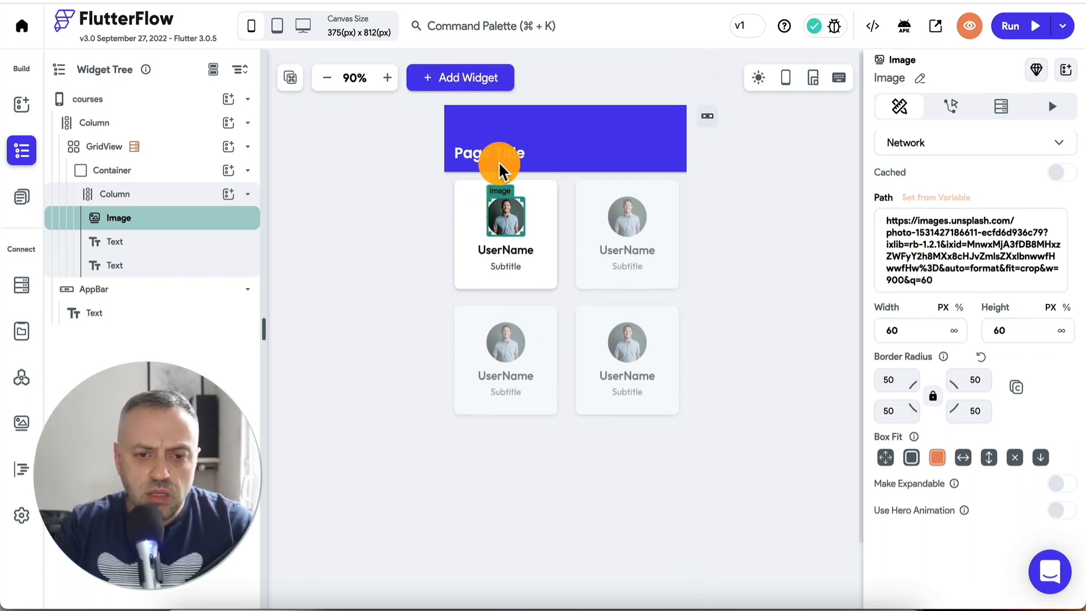
pyautogui.click(549, 122)
pyautogui.click(152, 99)
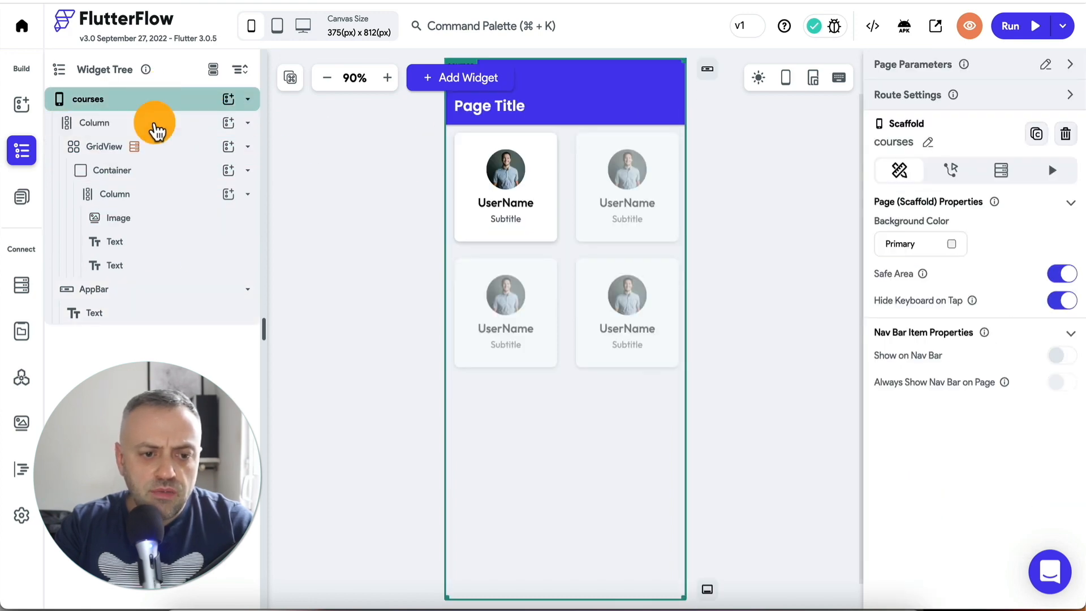
pyautogui.click(176, 327)
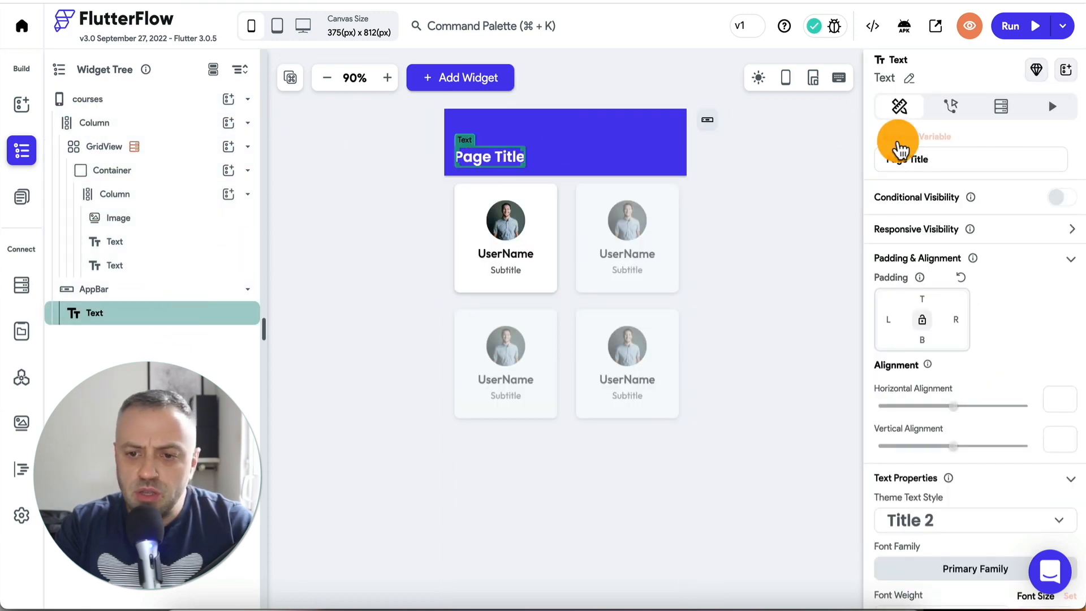
pyautogui.moveTo(959, 156); pyautogui.dragTo(882, 151)
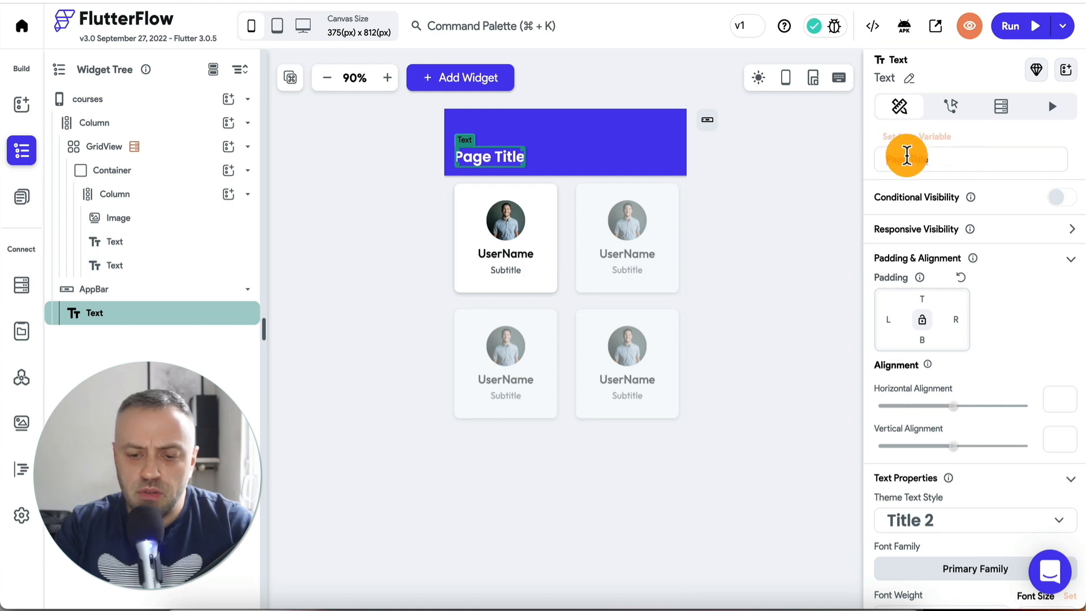
pyautogui.write('Courses')
pyautogui.click(740, 260)
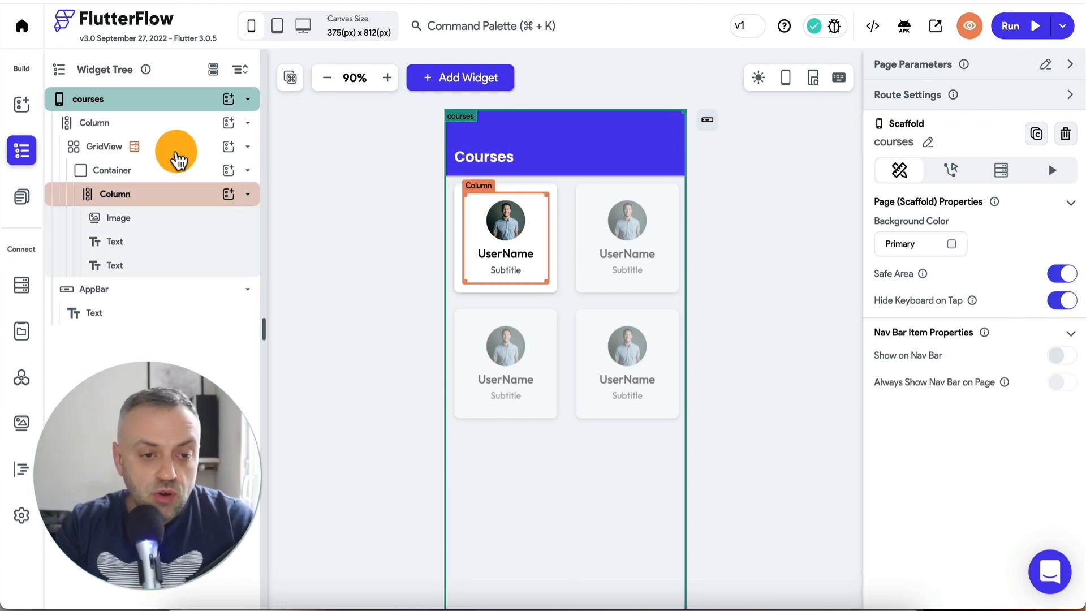
# Set the course card image's path from the img field of the courses document
pyautogui.click(516, 220)
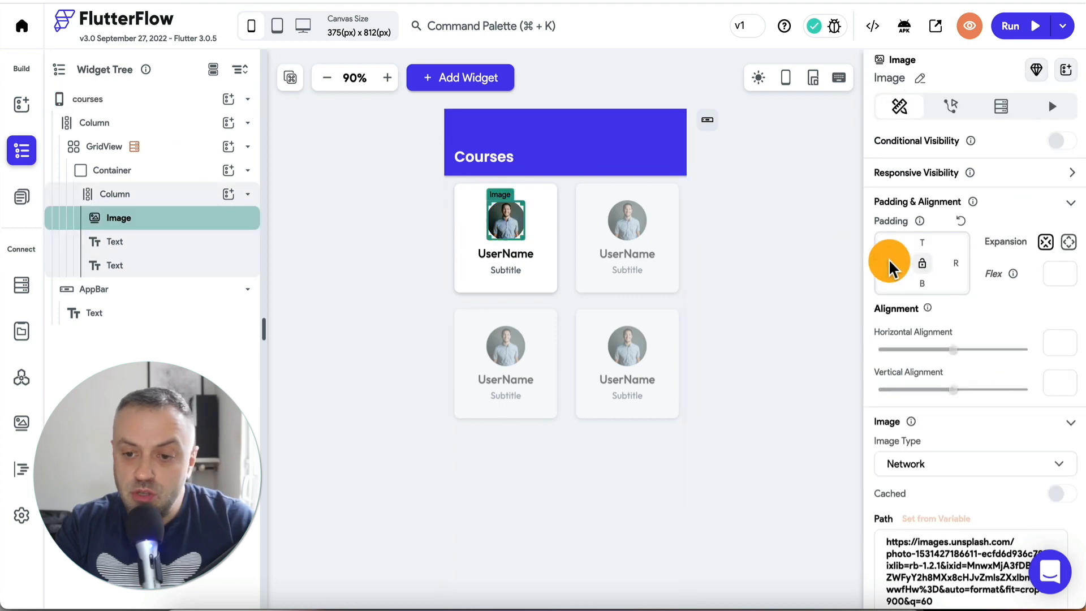
pyautogui.scroll(-4, 902, 263)
pyautogui.click(937, 299)
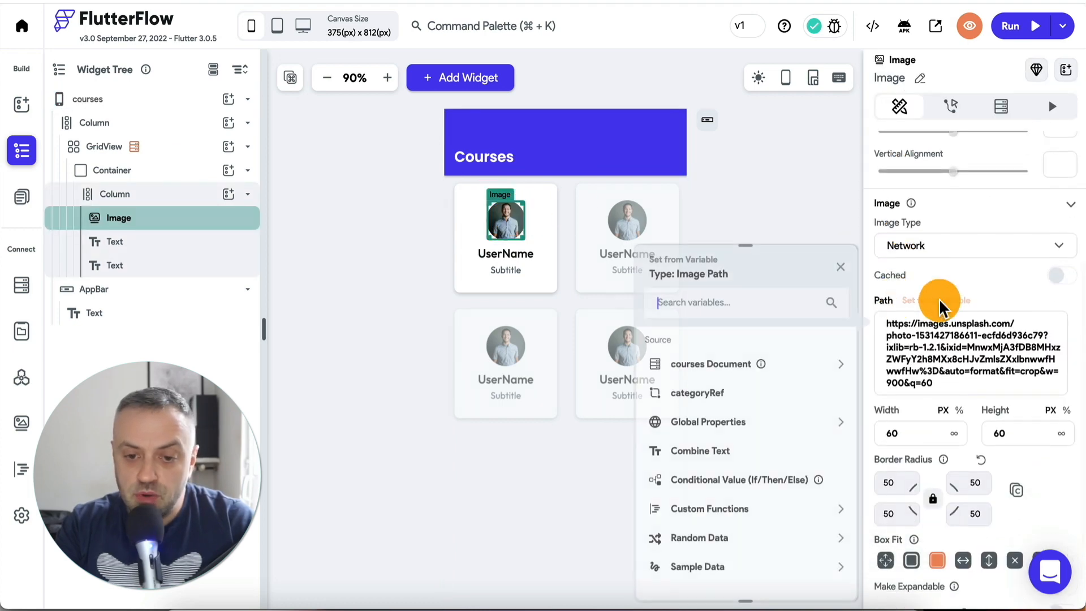
pyautogui.click(709, 365)
pyautogui.click(697, 436)
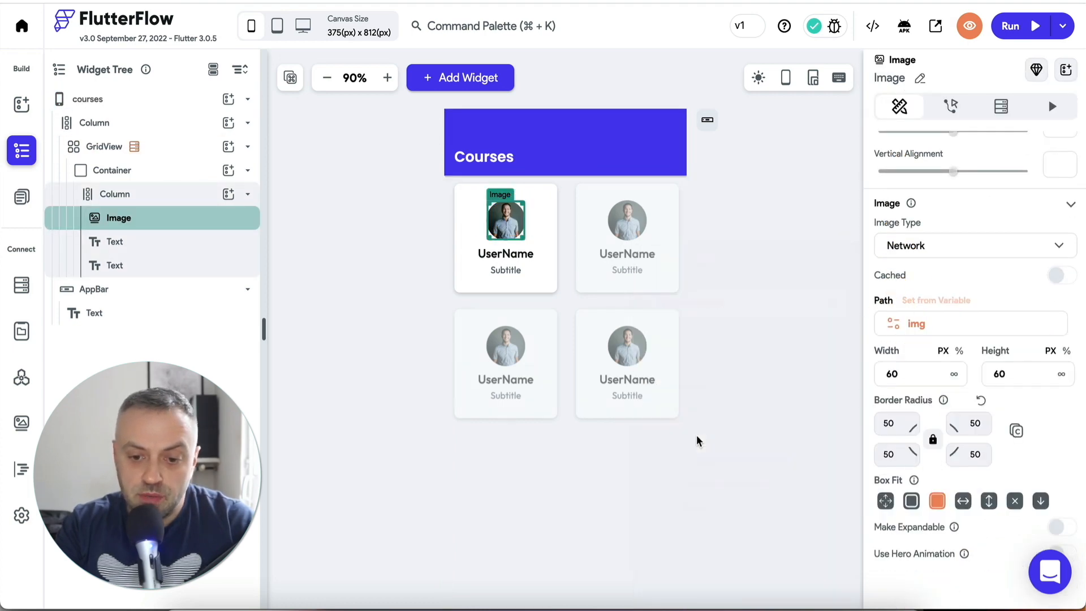
# Set the course card's UserName text from the name field of the courses document
pyautogui.click(525, 255)
pyautogui.scroll(-5, 956, 293)
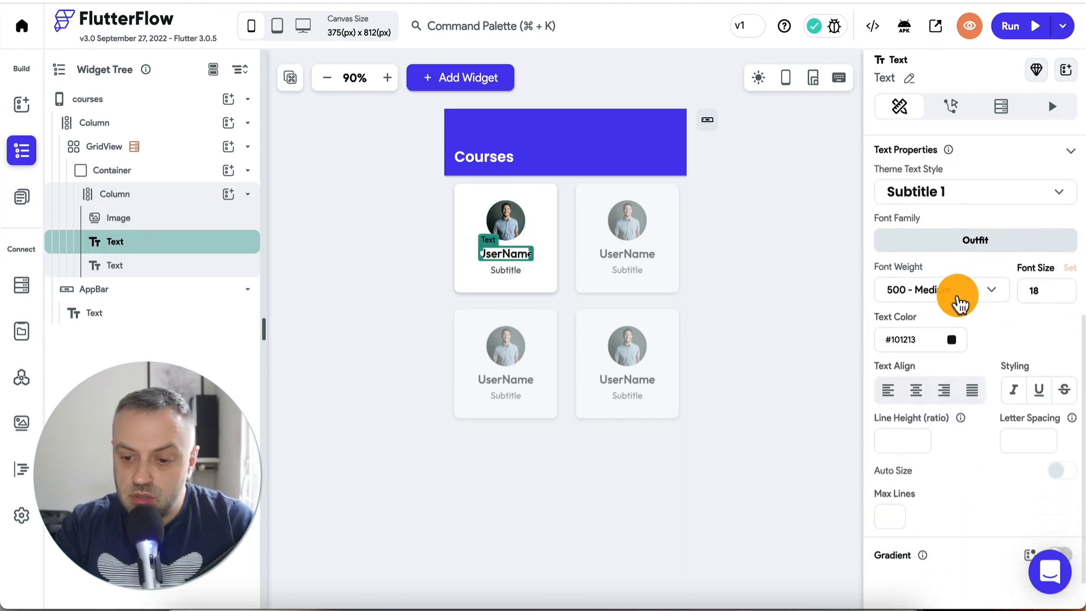
pyautogui.scroll(5, 957, 296)
pyautogui.click(934, 136)
pyautogui.click(731, 228)
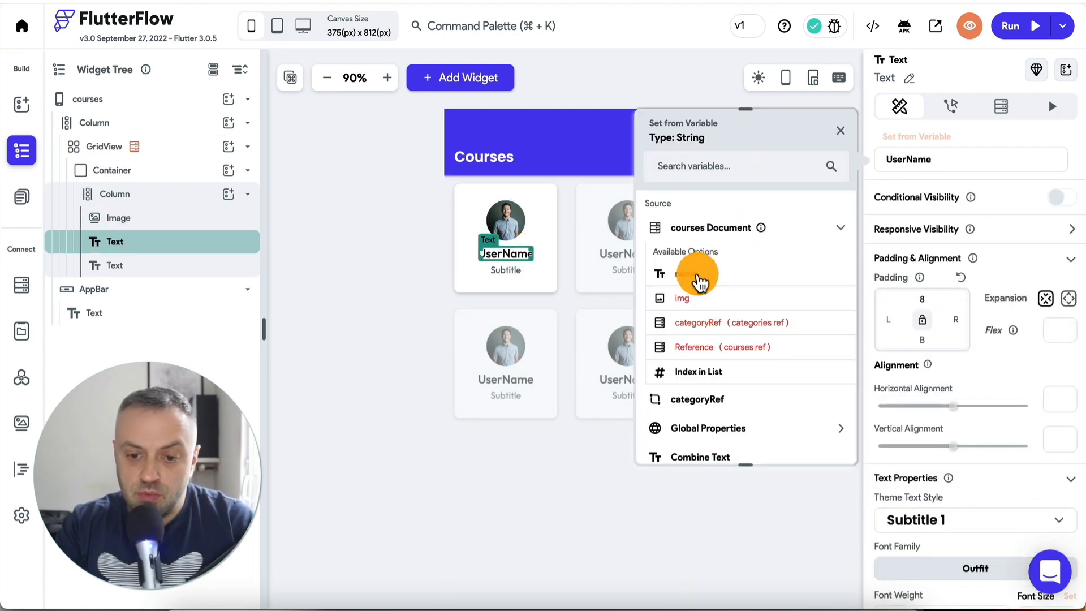
pyautogui.click(697, 275)
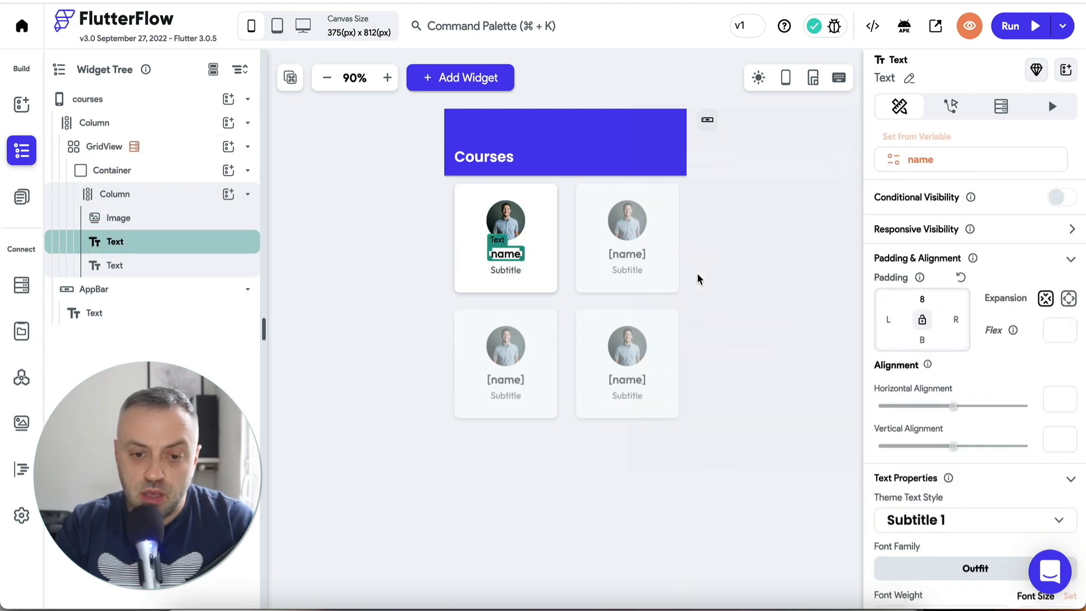
# Delete the Subtitle text from the course card and deselect the card's contents
pyautogui.click(509, 272)
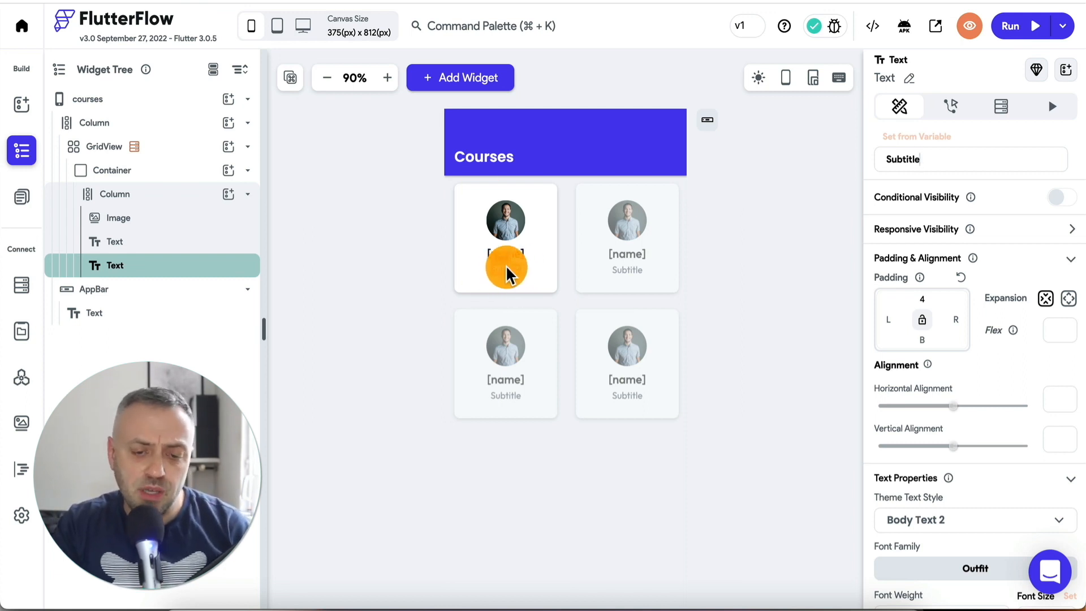
pyautogui.press('Delete')
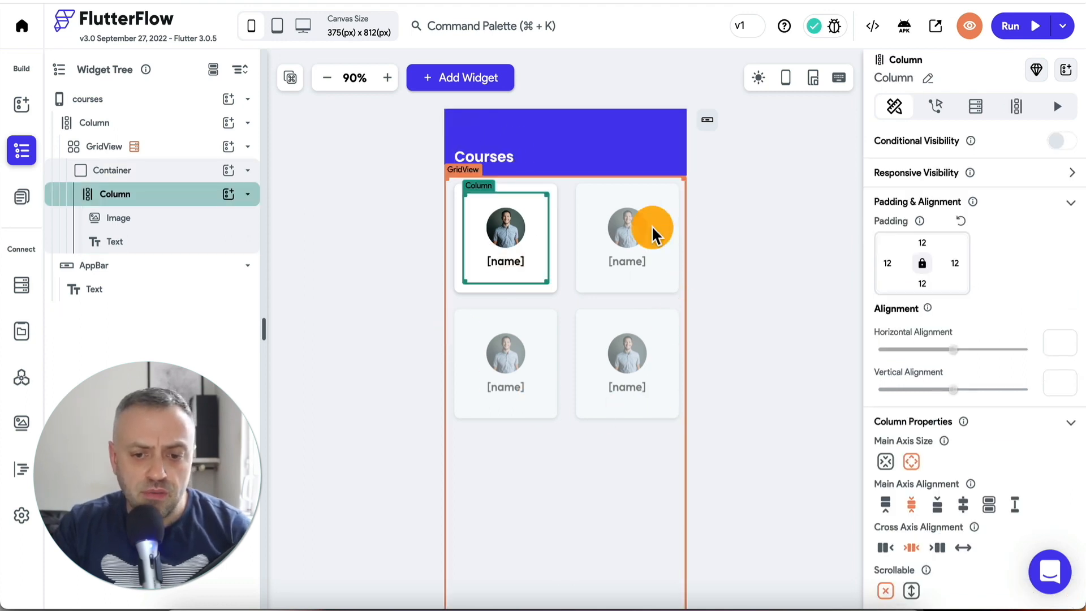
pyautogui.click(395, 289)
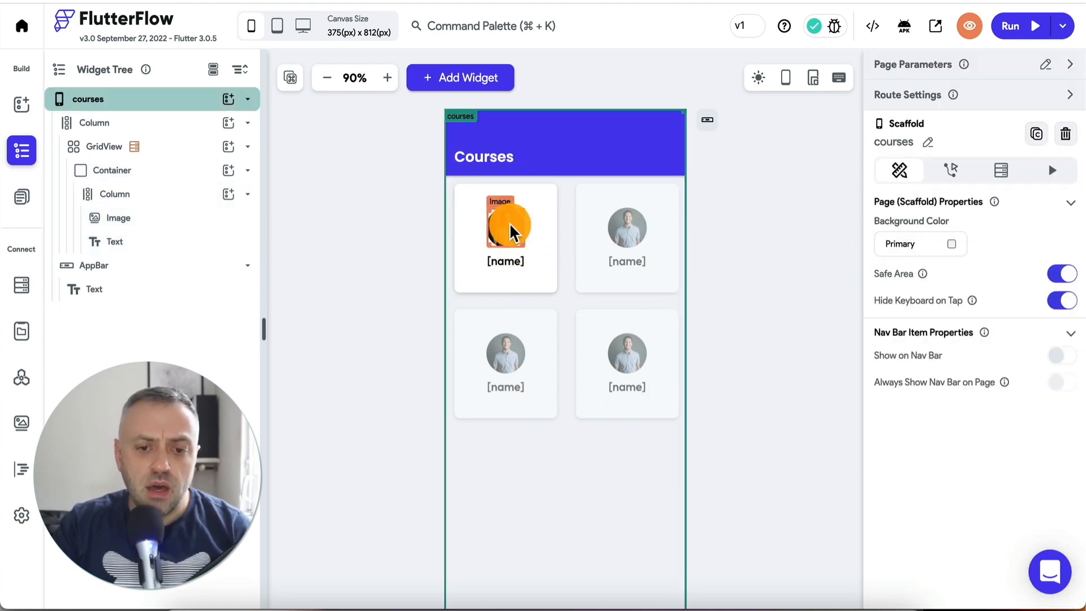
pyautogui.click(409, 243)
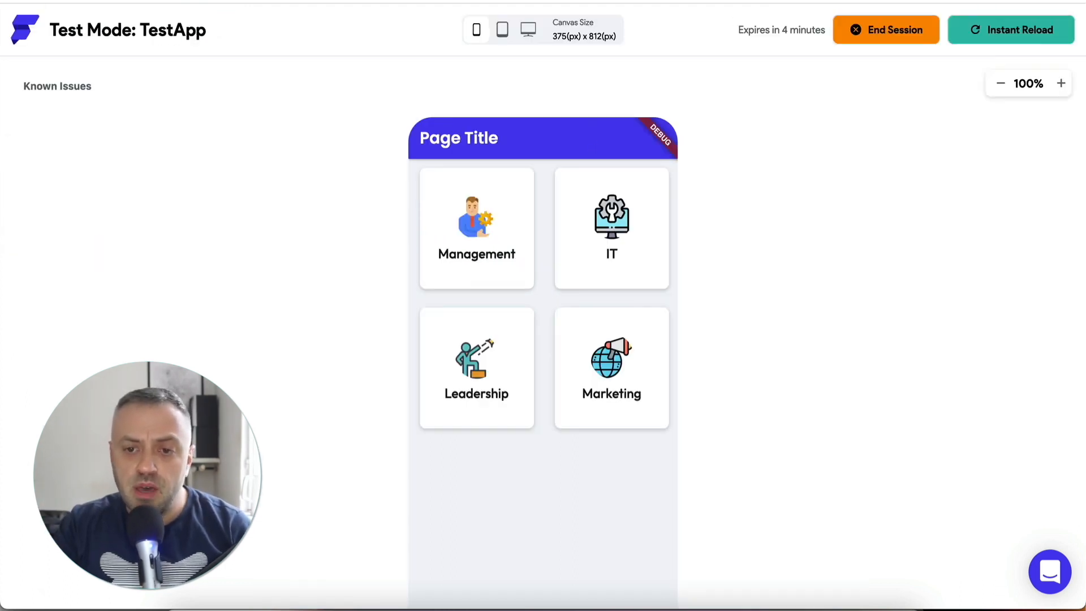
# Switch to the test session, reload the app, and open the IT, Leadership, Management and Marketing categories to check their filtered courses
pyautogui.click(1015, 37)
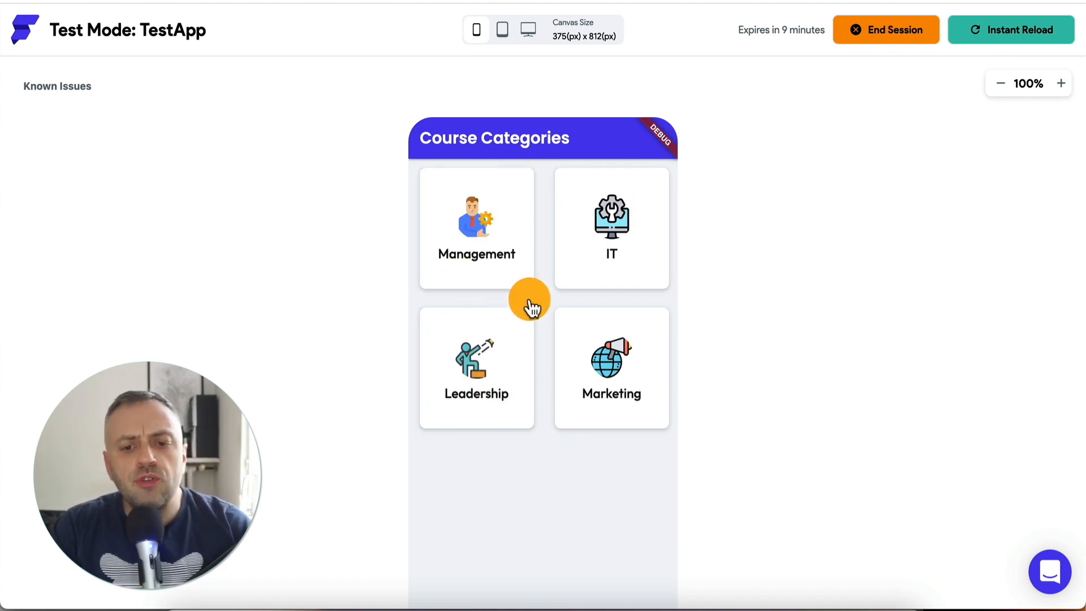
pyautogui.click(617, 225)
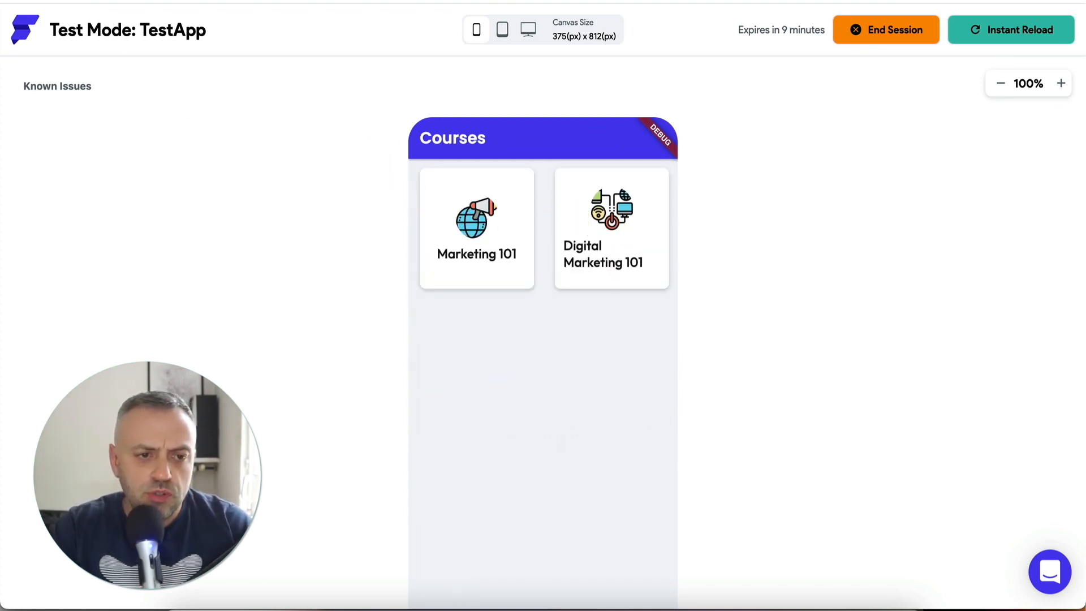
pyautogui.press('super+Left')
pyautogui.click(489, 359)
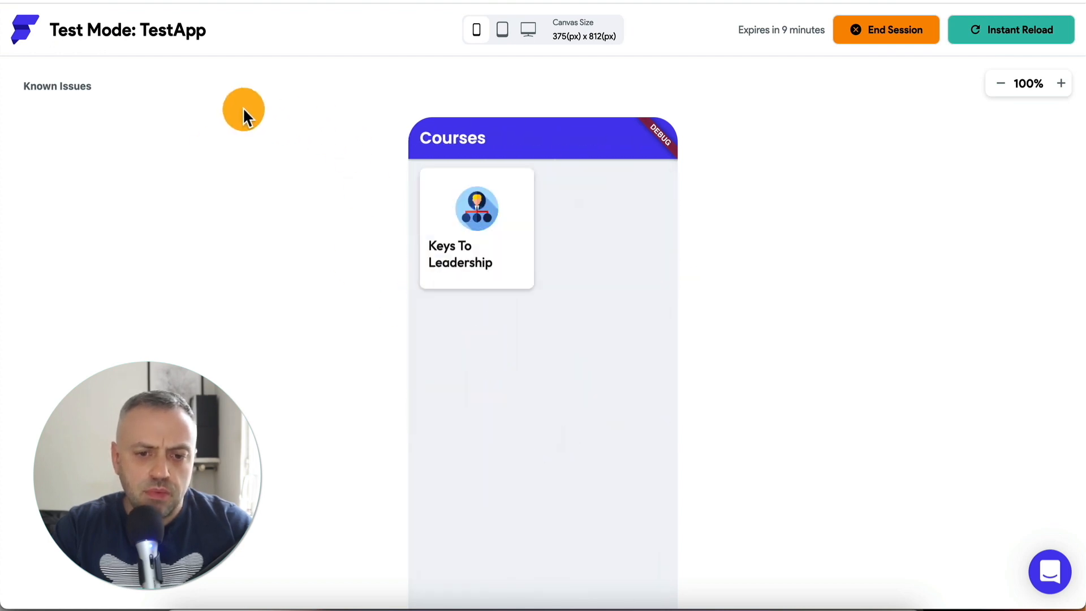
pyautogui.press('super+Left')
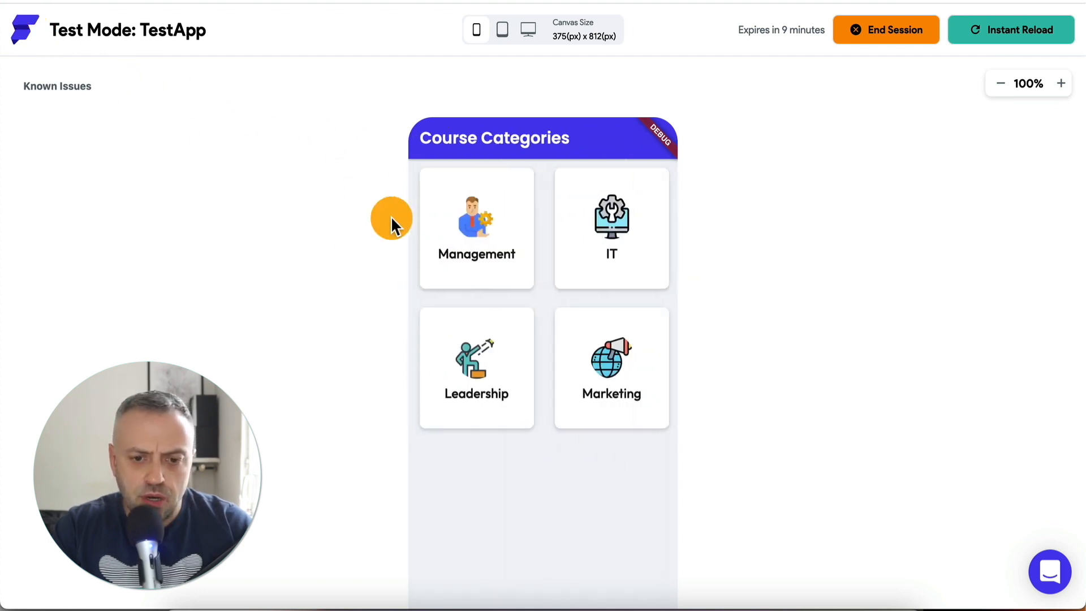
pyautogui.click(465, 216)
pyautogui.press('super+Left')
pyautogui.click(571, 370)
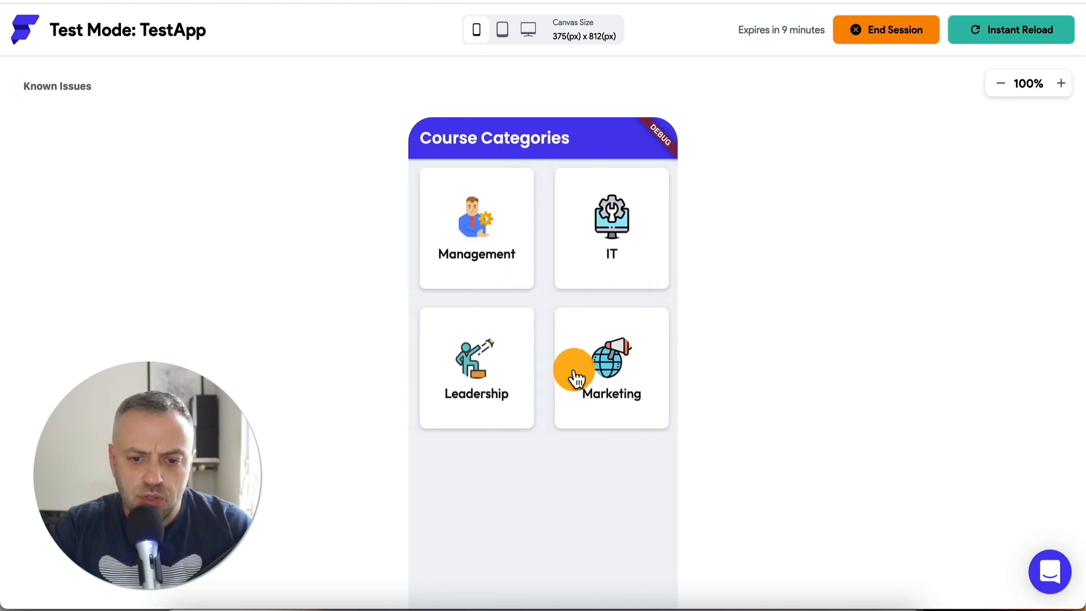
pyautogui.press('super+Left')
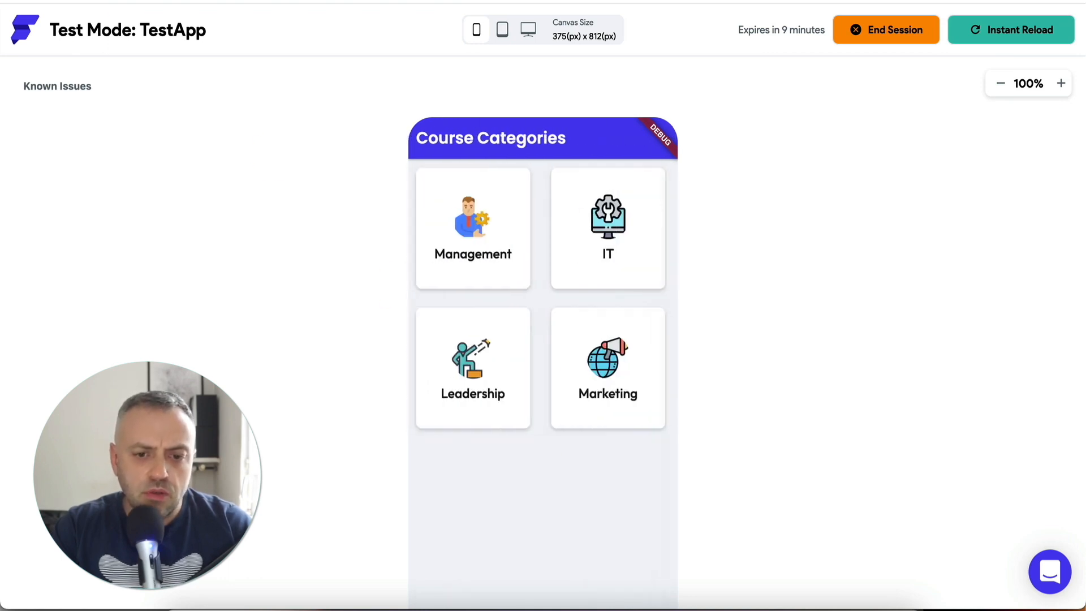
pyautogui.click(606, 270)
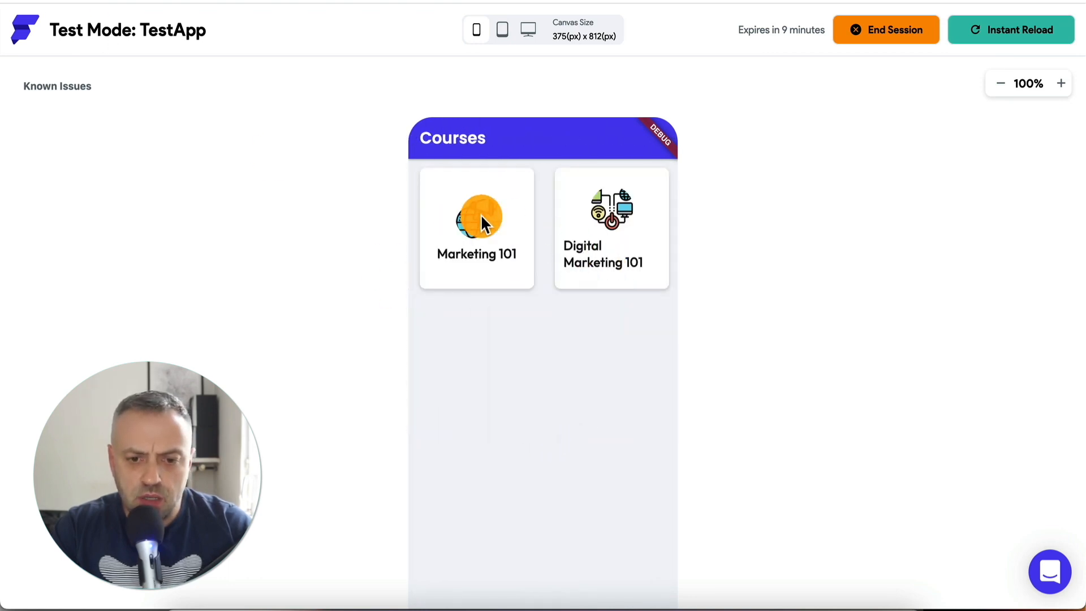
# Switch to Firestore and examine the course documents, the categories they reference, and the lessons subcollection of the Marketing 101 course
pyautogui.click(512, 1)
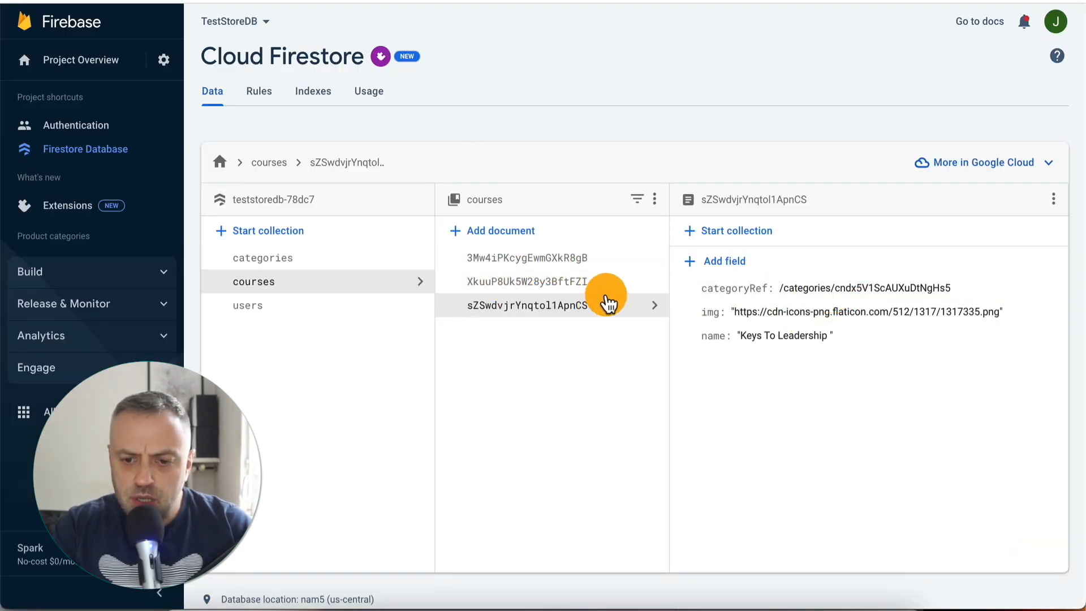
pyautogui.click(588, 285)
pyautogui.click(594, 261)
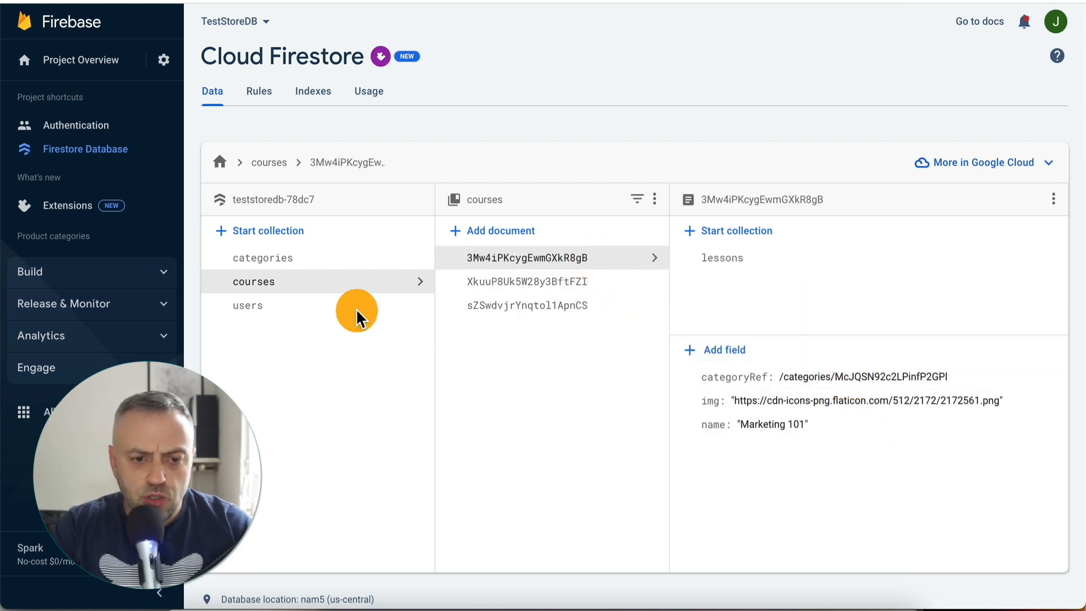
pyautogui.click(354, 263)
pyautogui.click(530, 283)
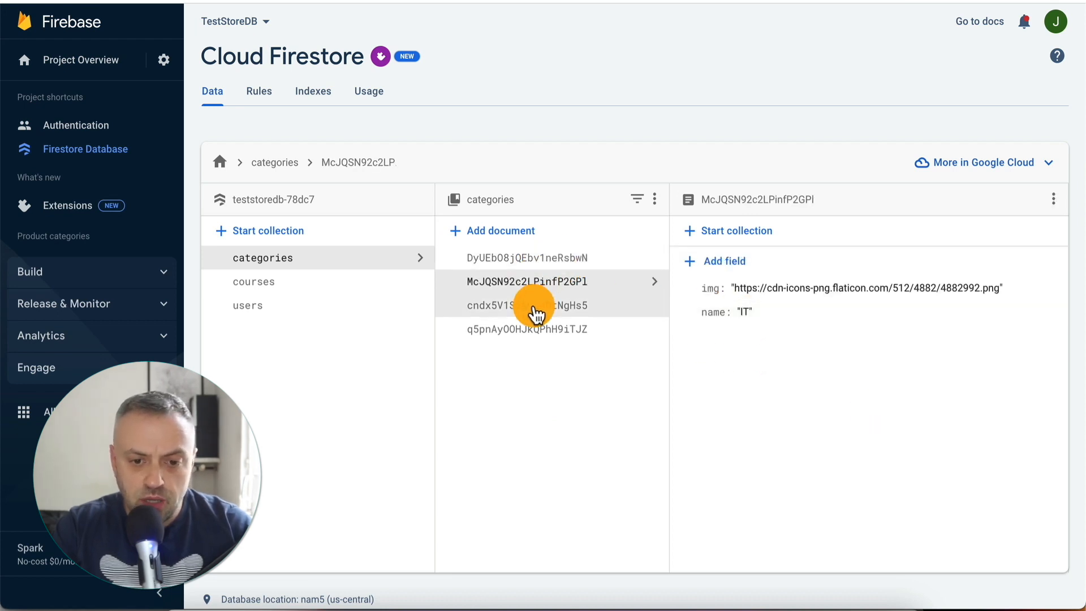
pyautogui.click(551, 314)
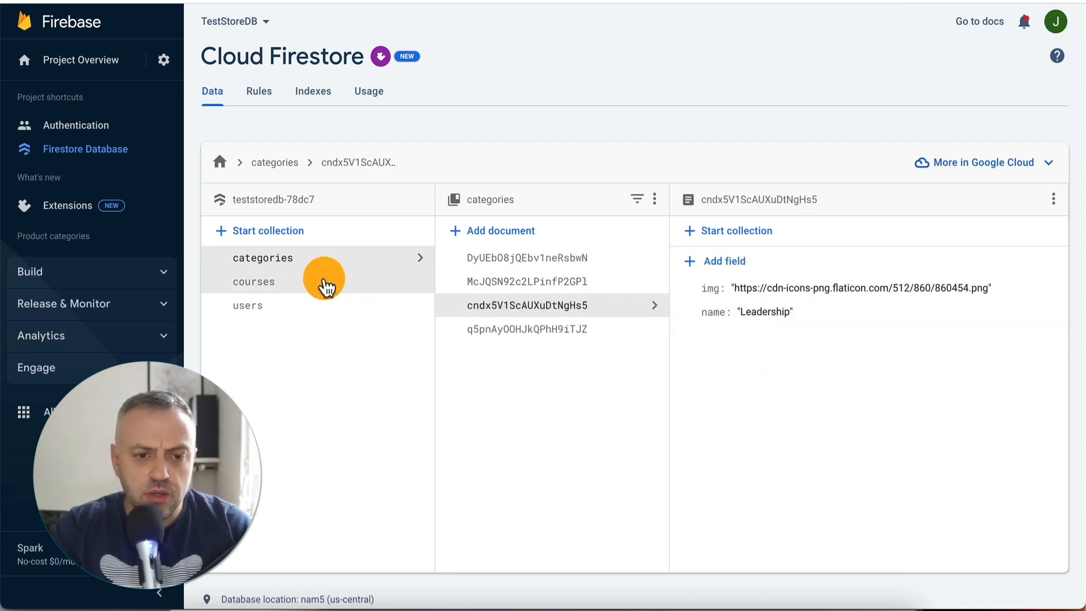
pyautogui.click(325, 282)
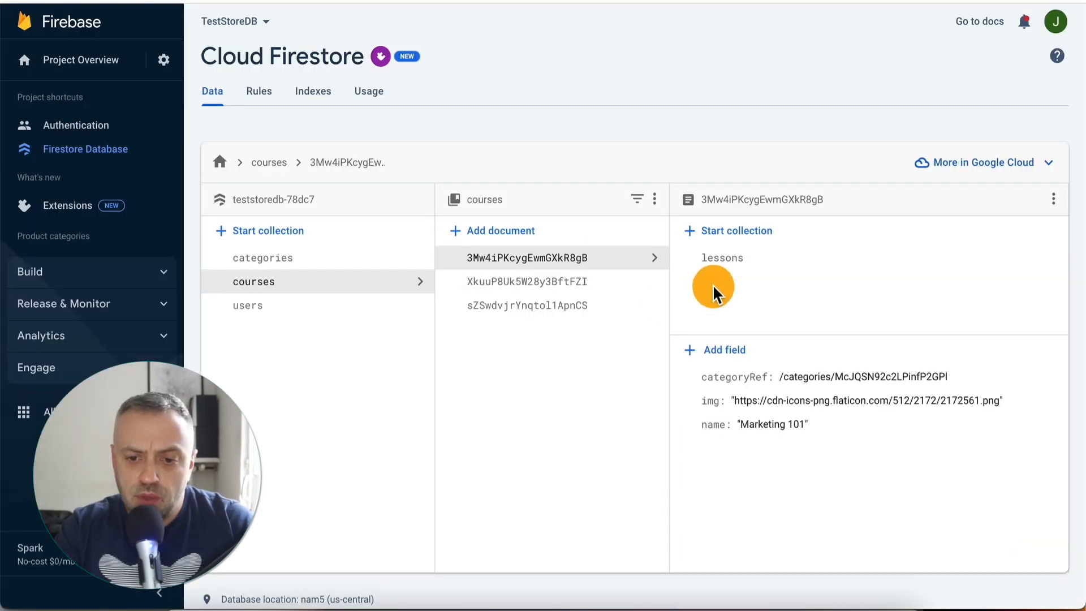
pyautogui.click(730, 263)
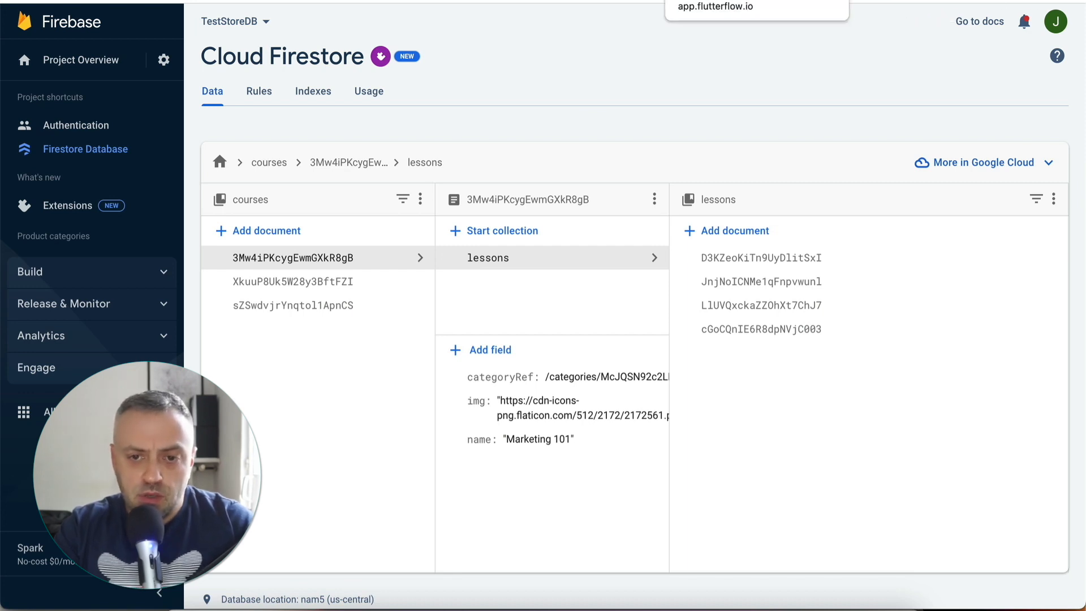
# Switch back to FlutterFlow, dismiss the project run versions, and open the lessons page
pyautogui.click(726, 0)
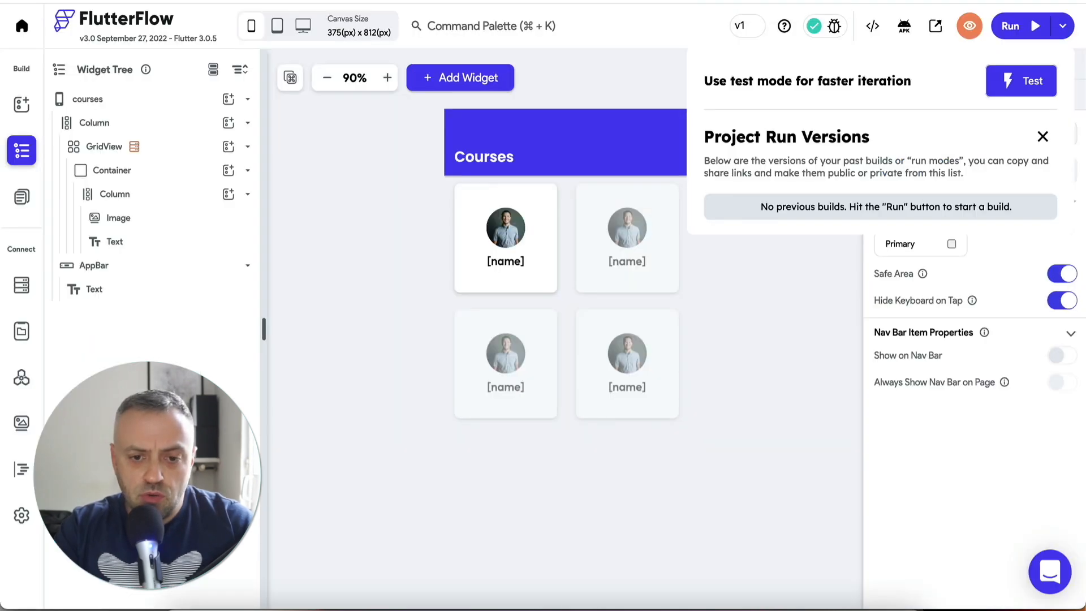
pyautogui.click(1043, 138)
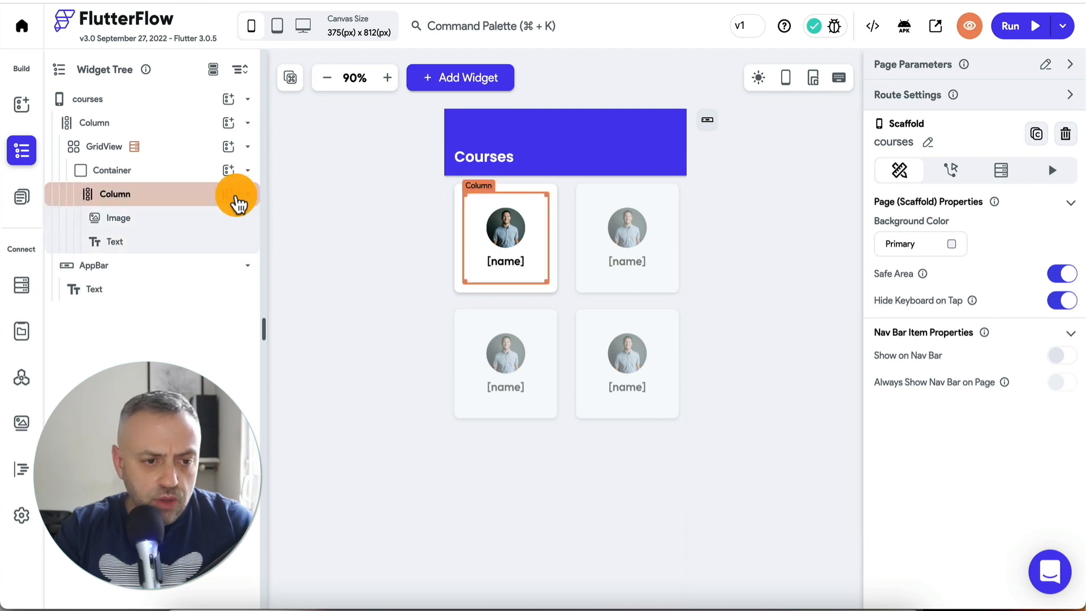
pyautogui.click(25, 198)
pyautogui.click(136, 192)
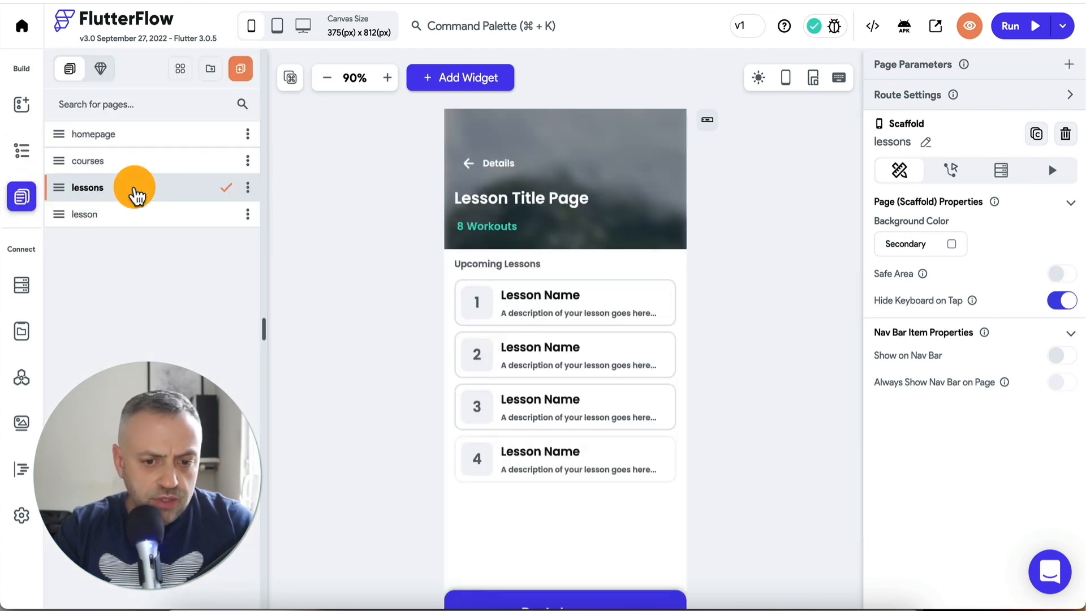
# Change the Details text beside the back arrow in the lessons page header to "Courses"
pyautogui.click(473, 168)
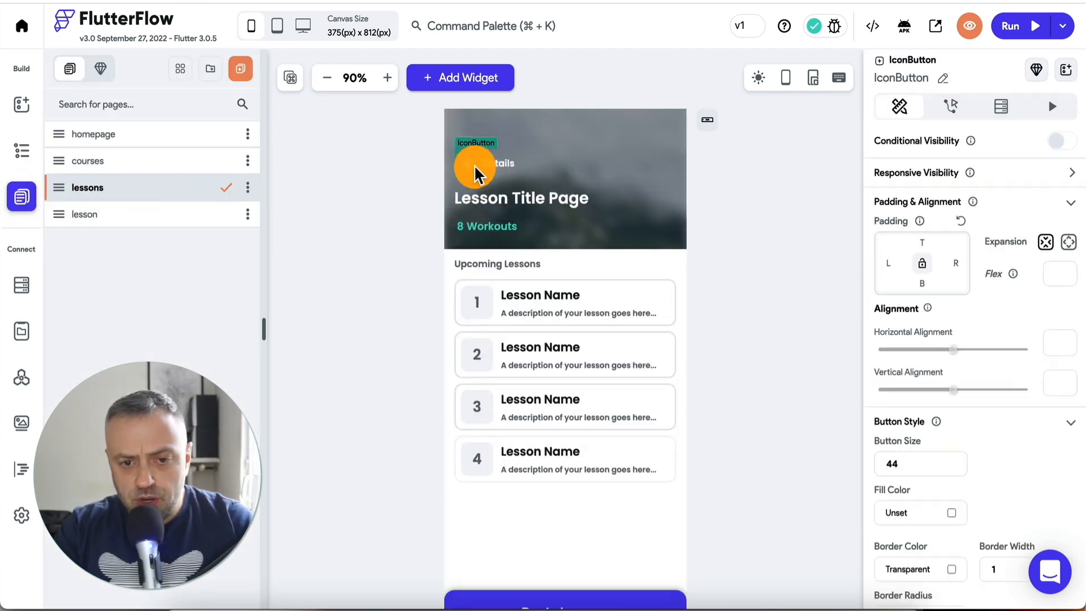
pyautogui.click(508, 162)
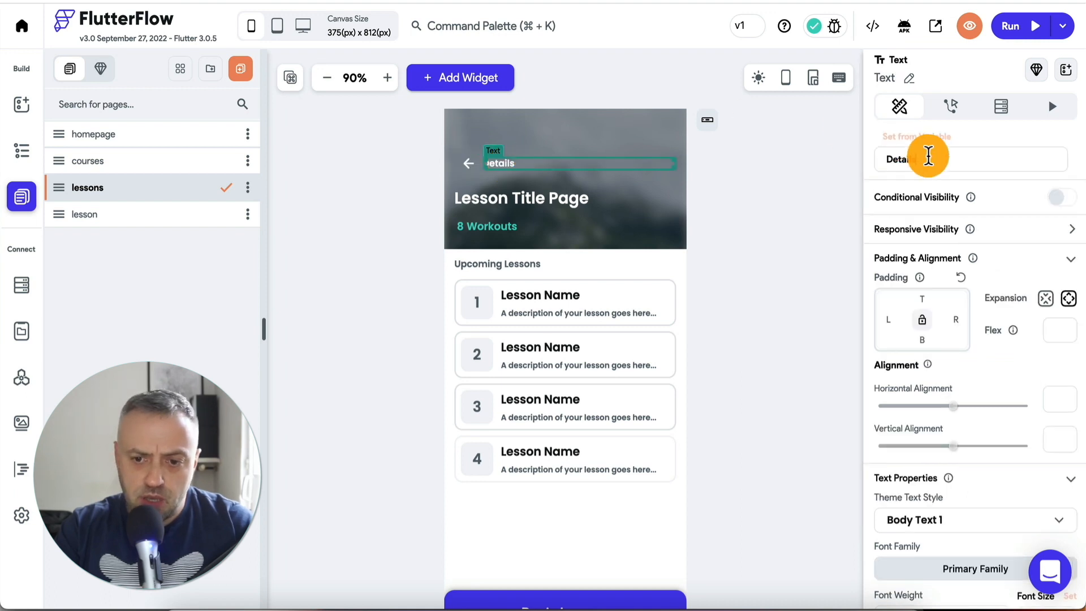
pyautogui.write('Courses')
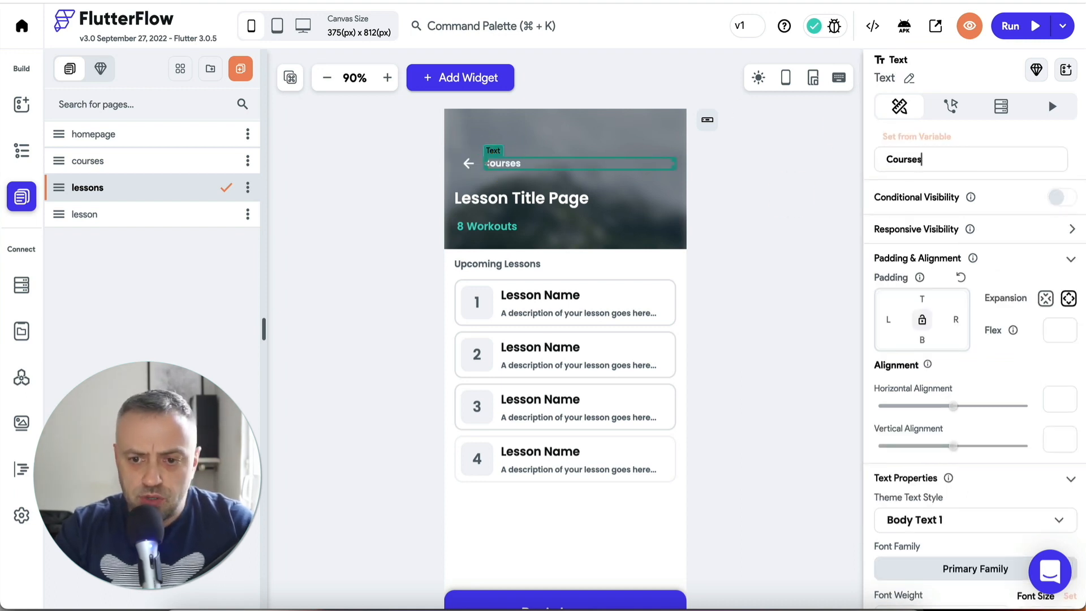
# Check the tap action assigned to the back arrow in the lessons page header
pyautogui.click(473, 165)
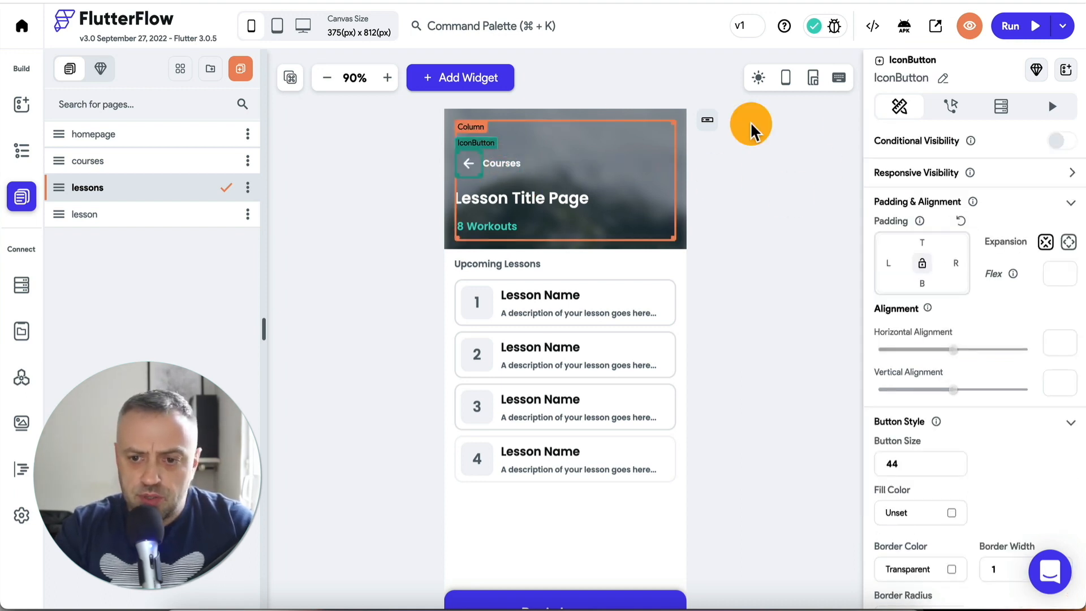
pyautogui.click(955, 109)
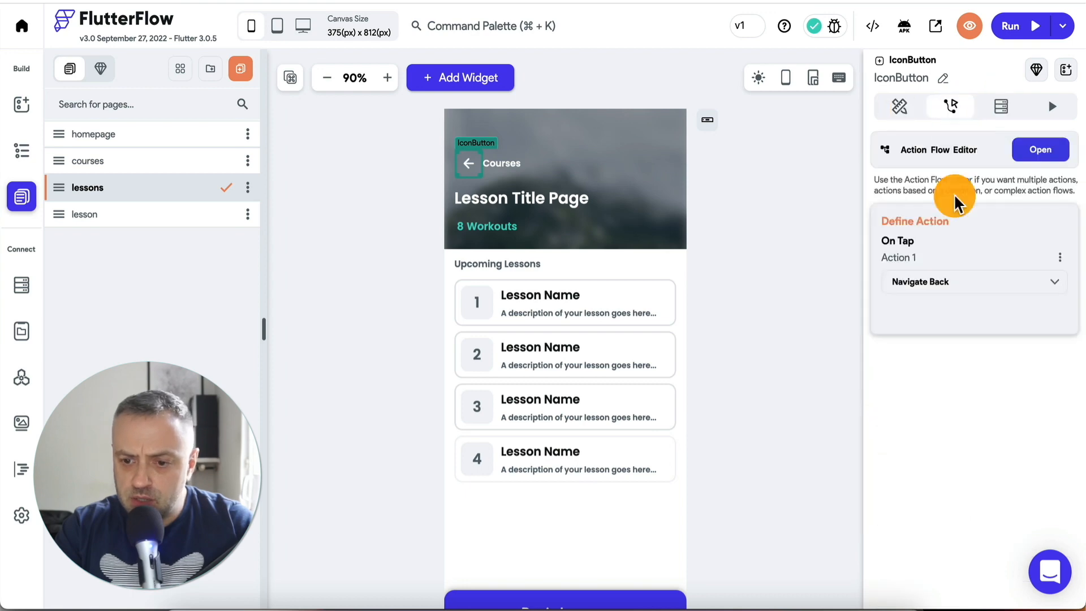
pyautogui.click(542, 195)
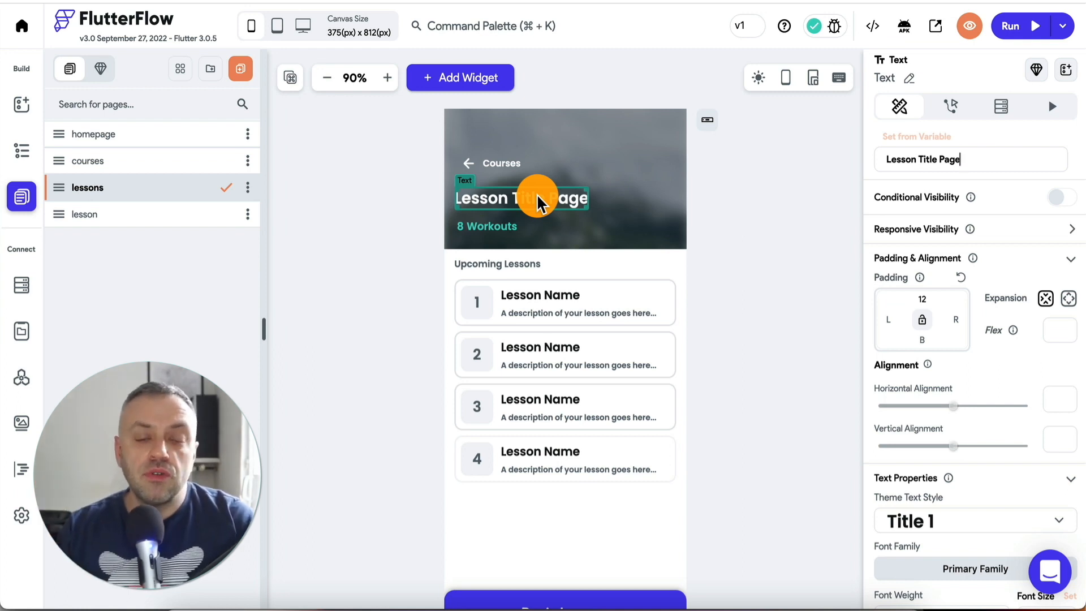
# Define a lessons page parameter named courseRef of type DocumentReference for the courses collection
pyautogui.click(21, 150)
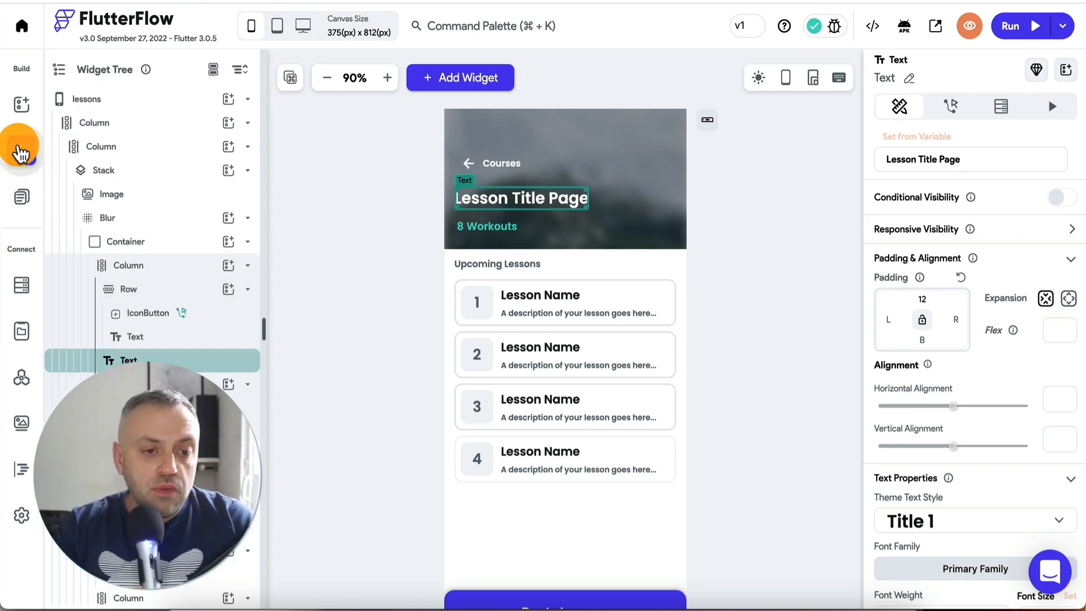
pyautogui.click(150, 109)
pyautogui.click(1068, 66)
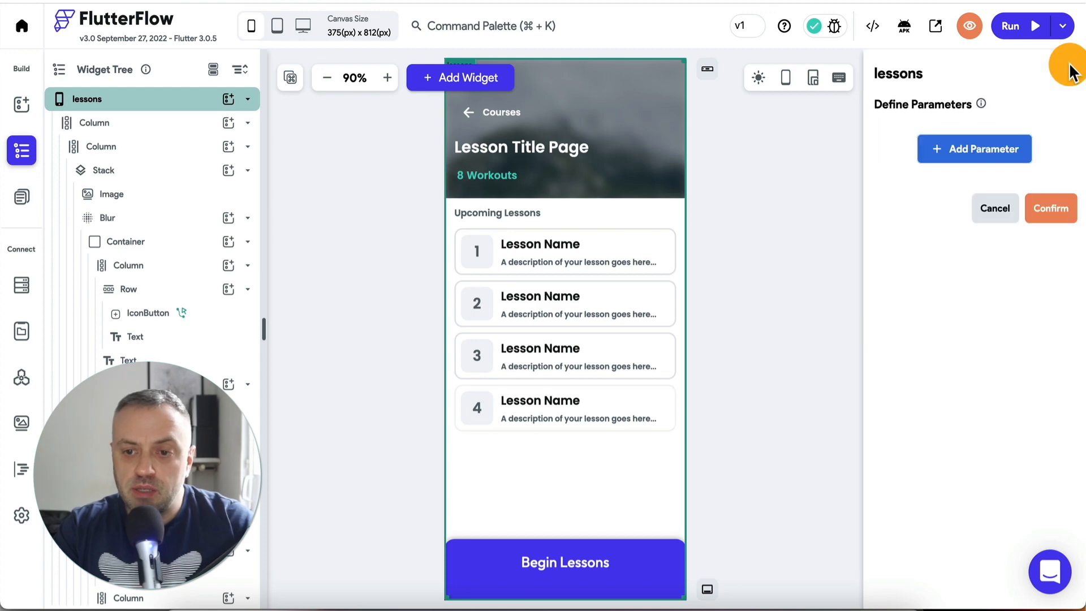
pyautogui.click(989, 149)
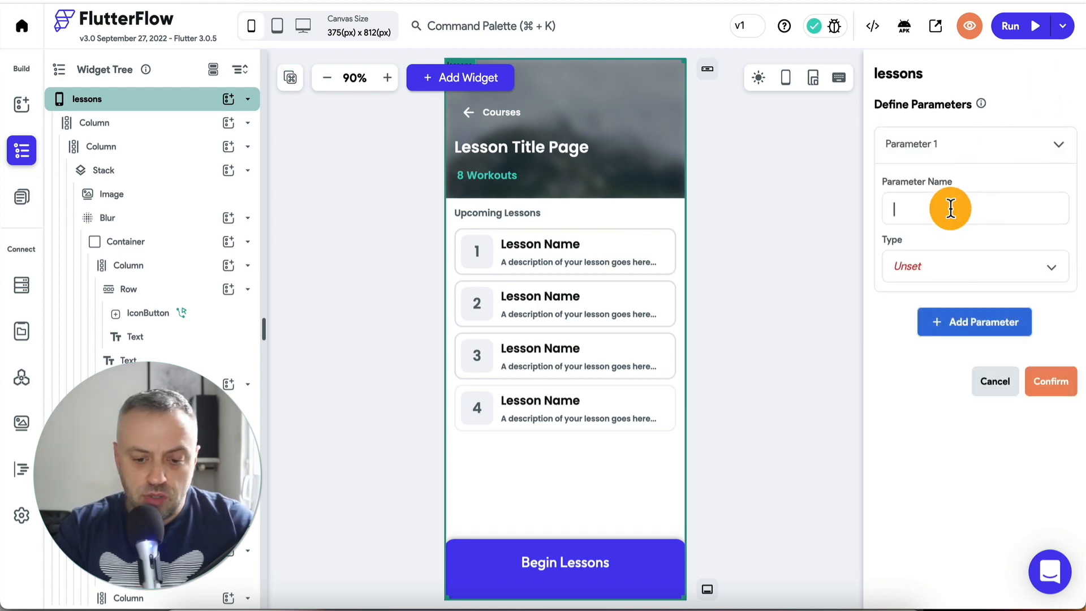
pyautogui.write('courseRef')
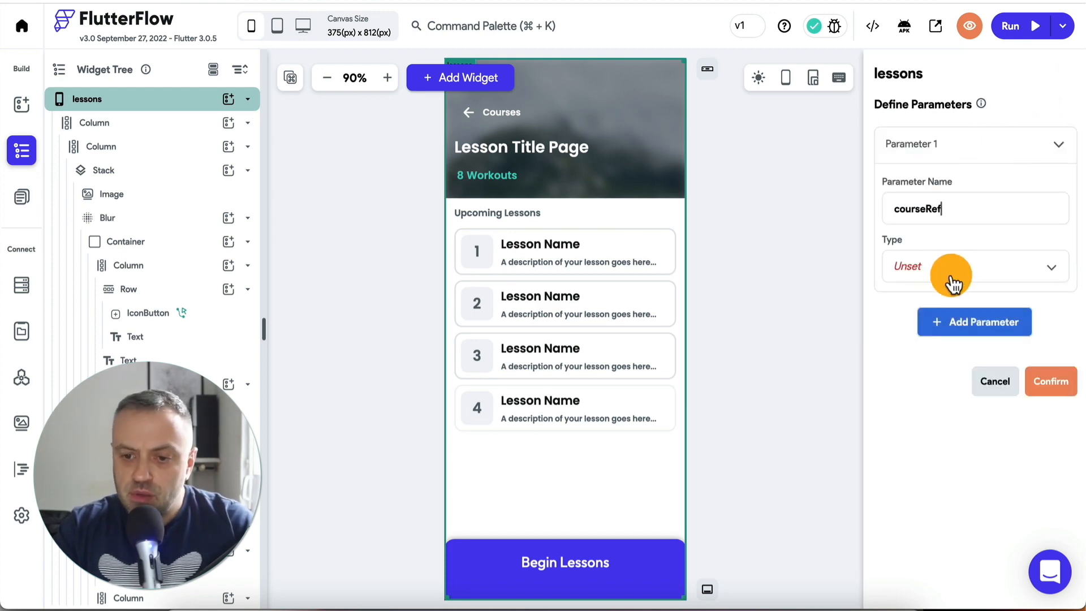
pyautogui.click(950, 276)
pyautogui.click(956, 350)
pyautogui.click(975, 328)
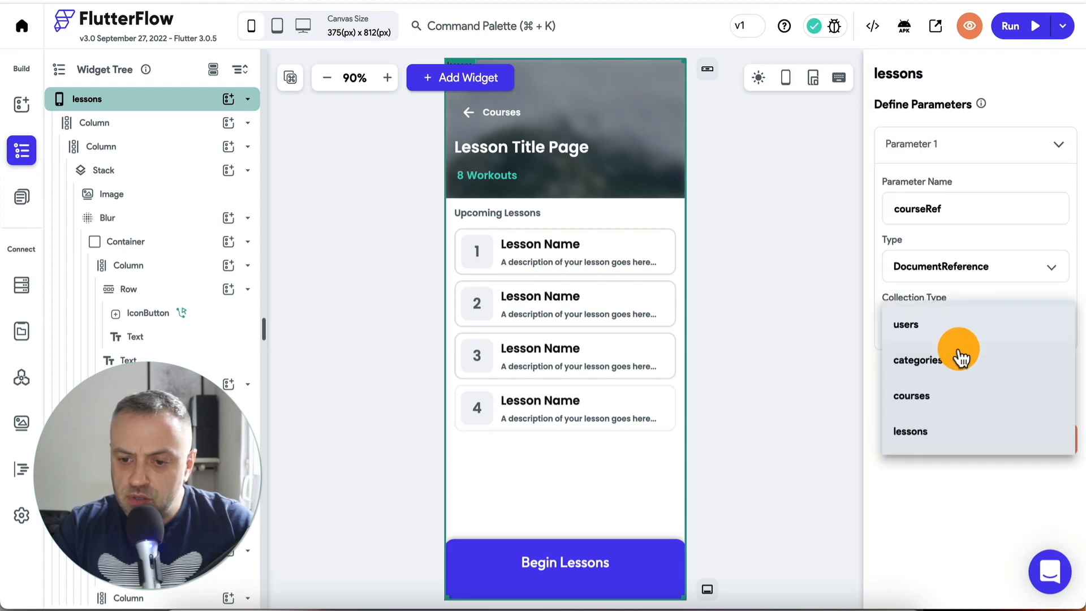
pyautogui.click(950, 404)
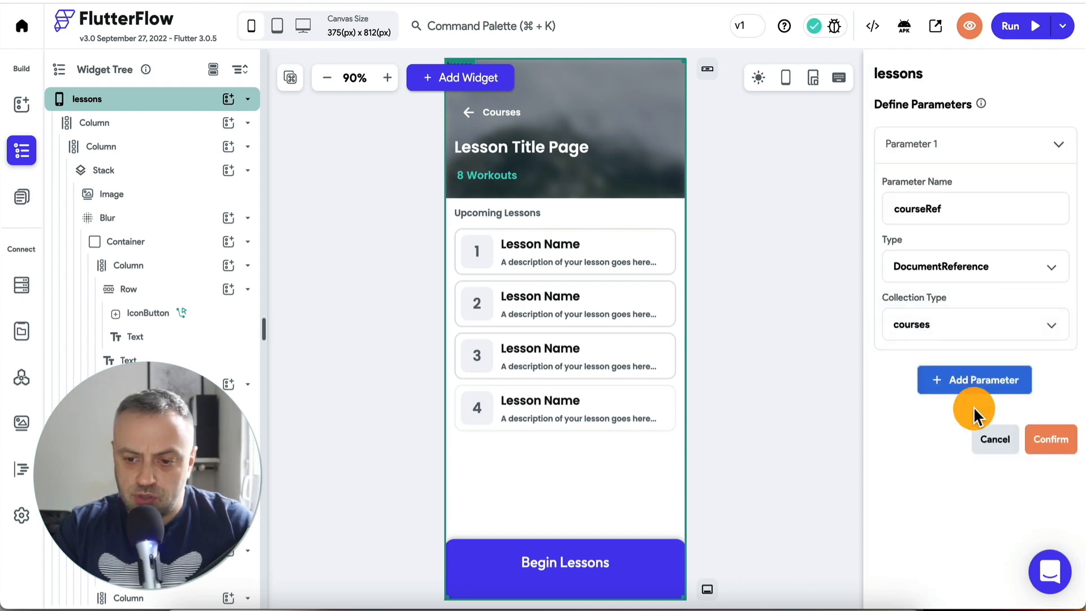
pyautogui.click(1051, 444)
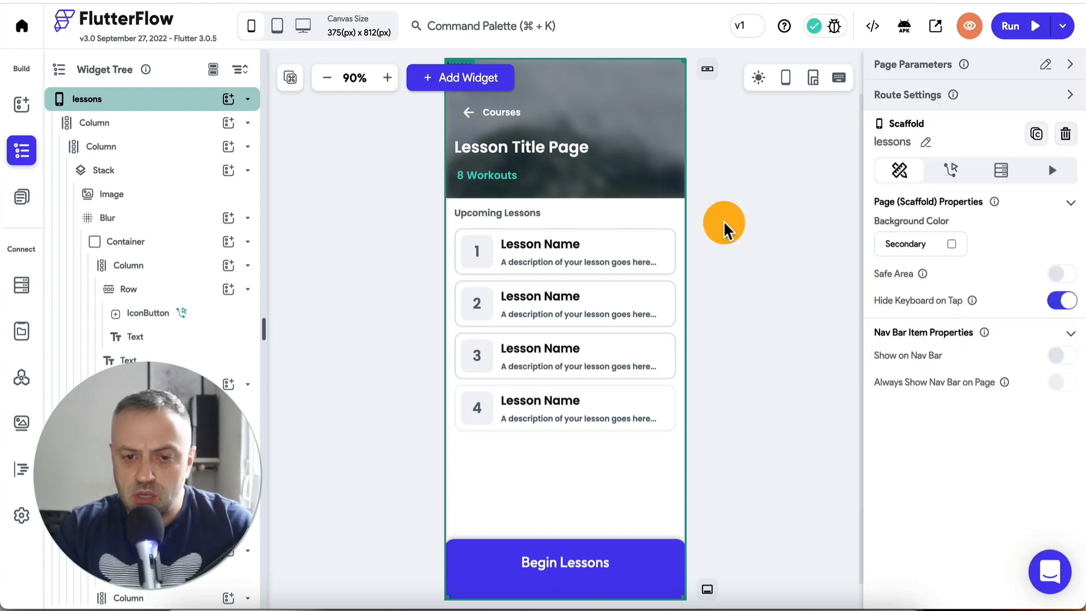
# Change the lessons page title to "Course Lessons" and delete the undefined tap action added to it
pyautogui.click(544, 148)
pyautogui.click(949, 111)
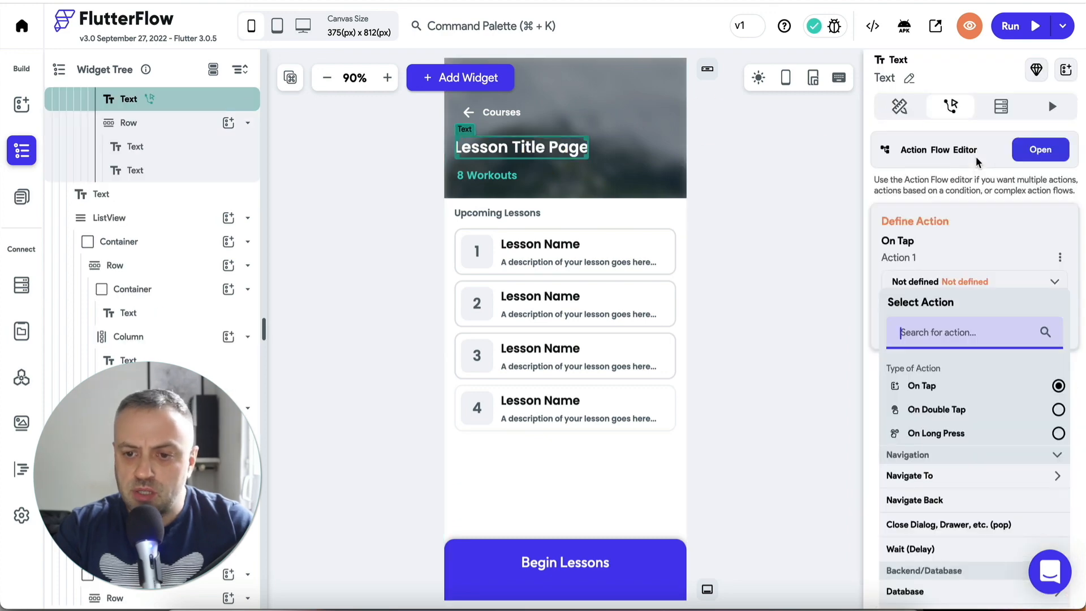
pyautogui.click(1060, 258)
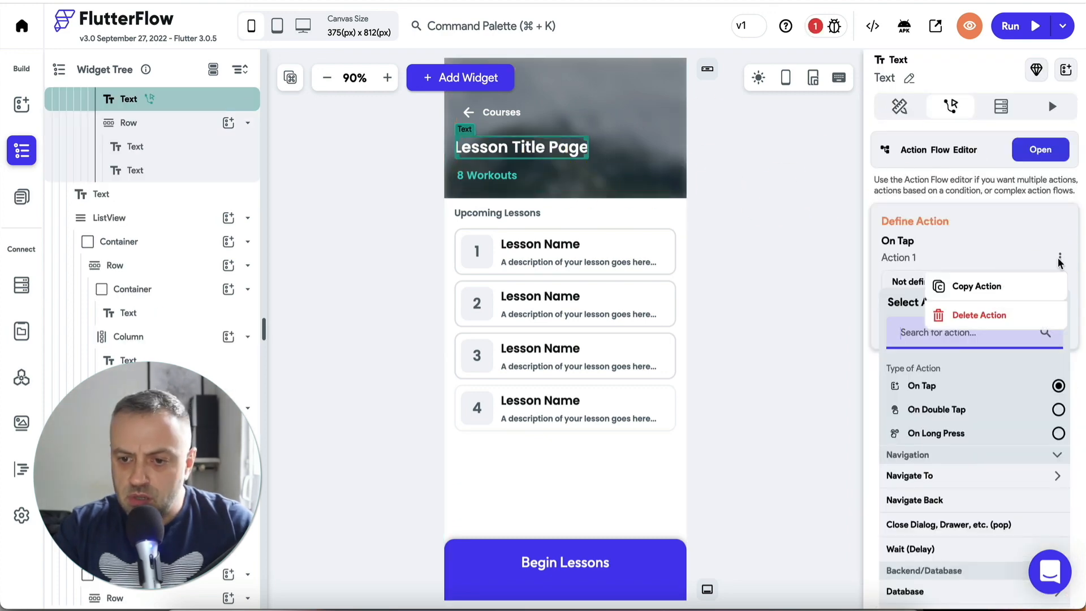
pyautogui.click(1018, 317)
pyautogui.click(643, 337)
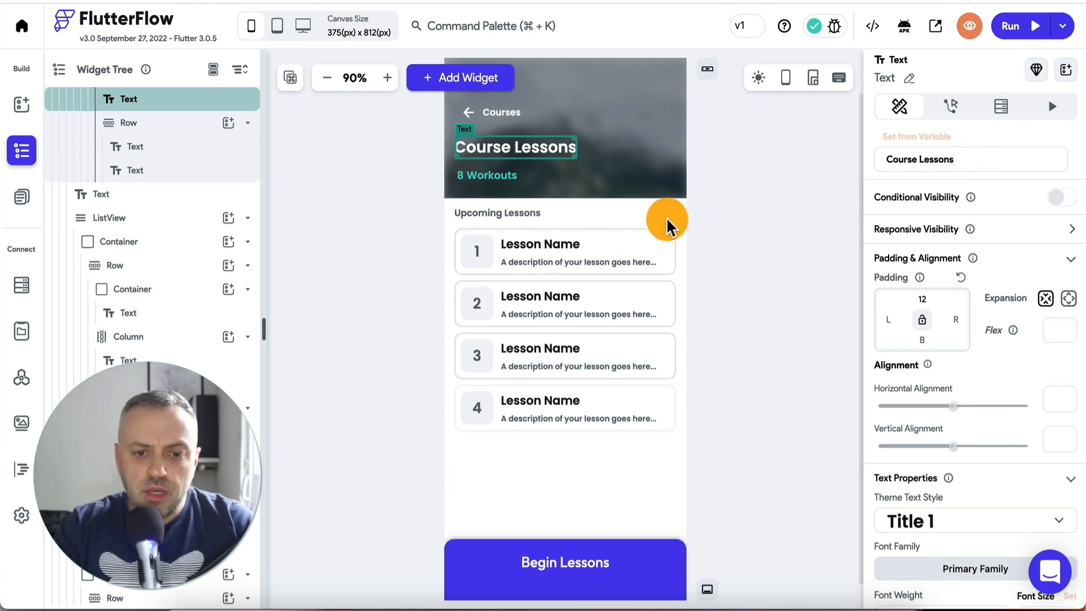
# Inspect the workout count and label texts under the title, including the variable sources available for the number
pyautogui.click(501, 174)
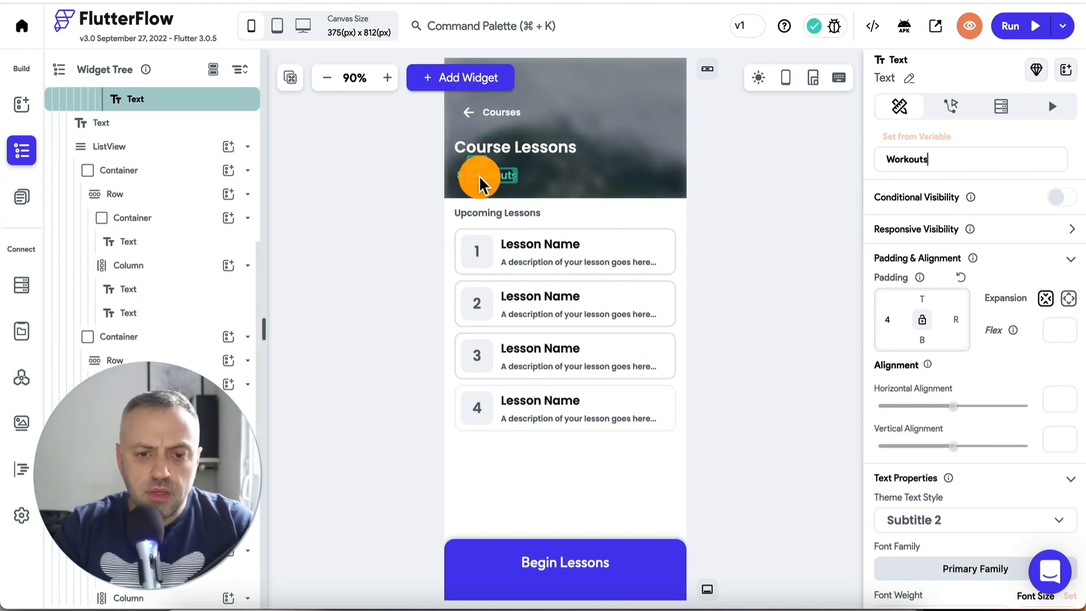
pyautogui.click(459, 176)
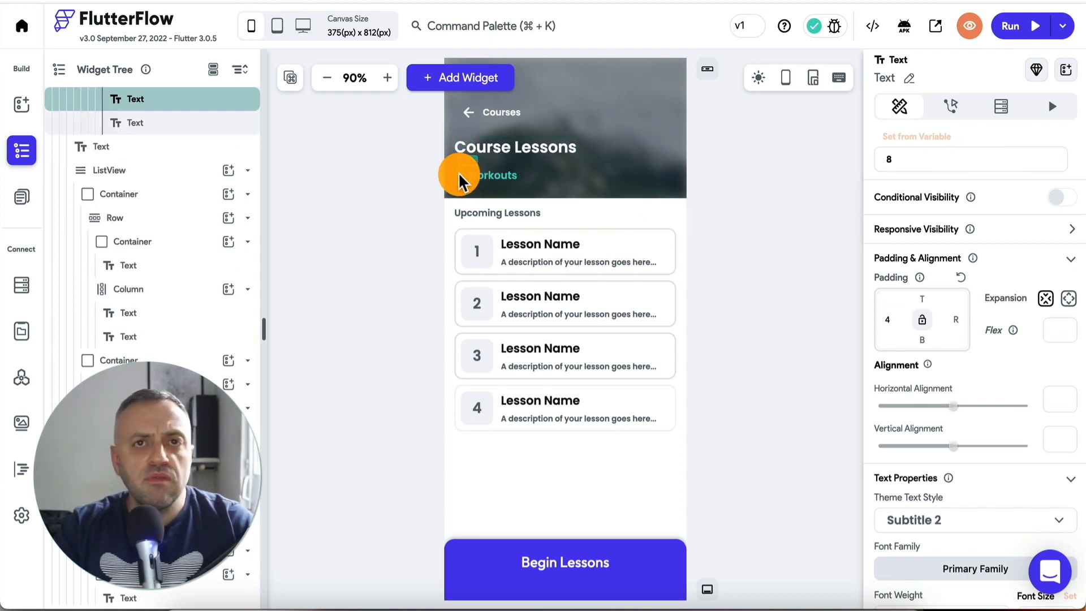
pyautogui.click(487, 175)
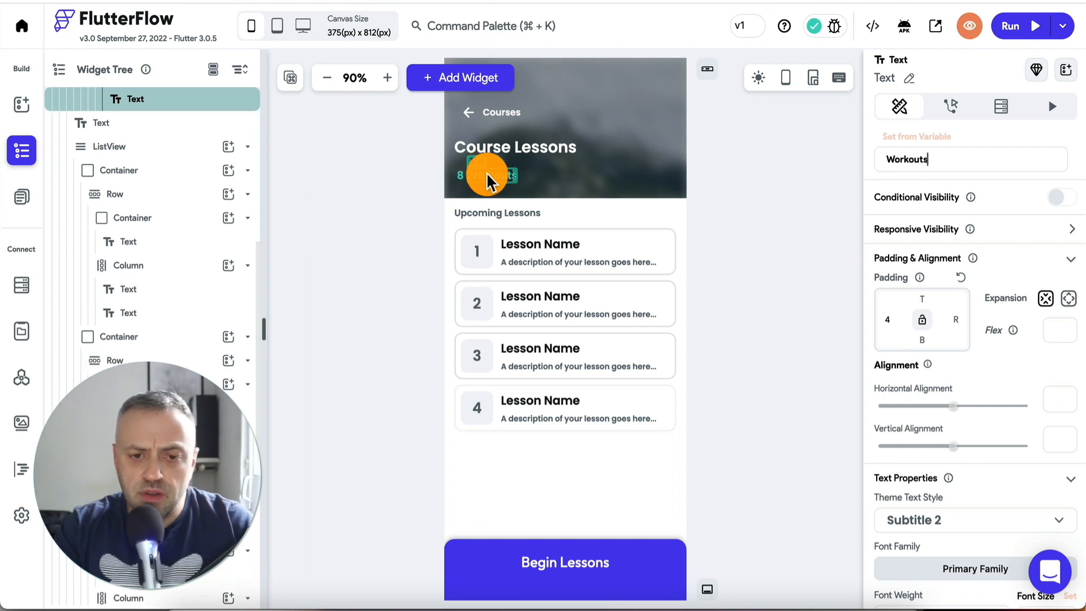
pyautogui.click(461, 178)
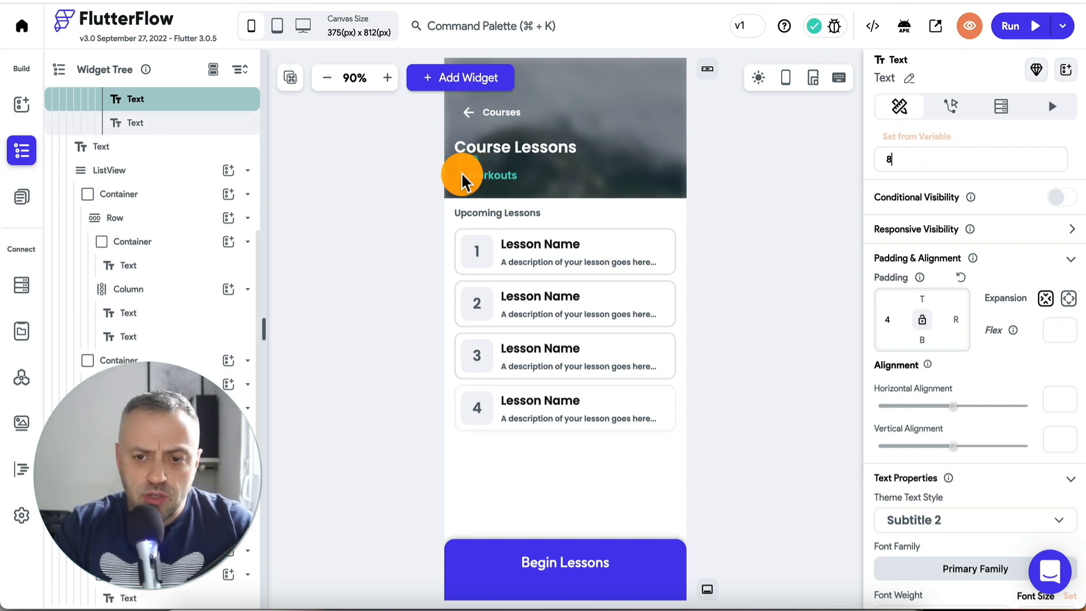
pyautogui.click(926, 137)
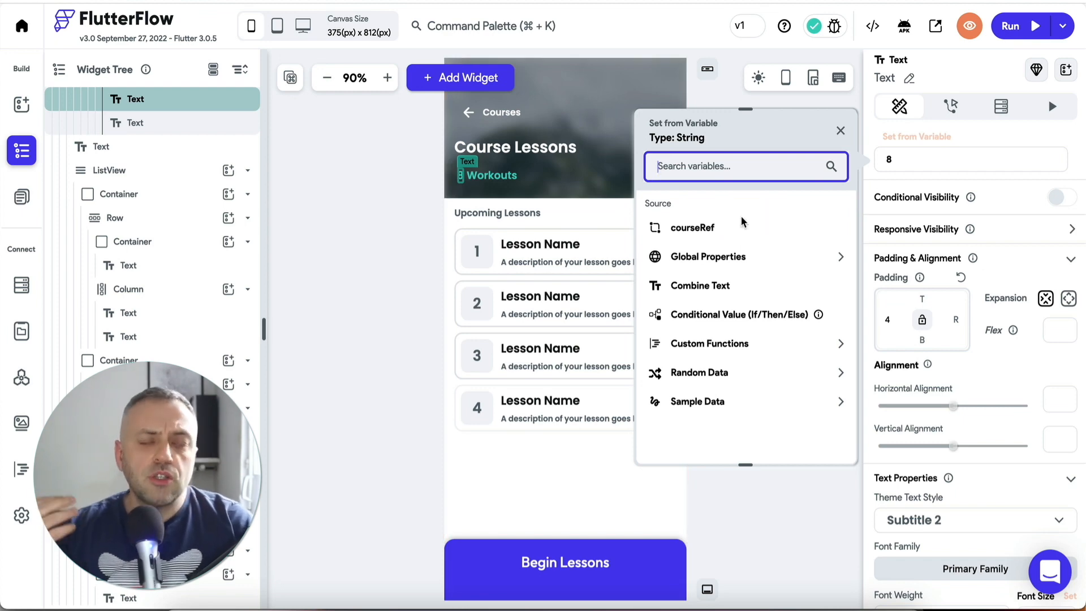
pyautogui.click(759, 481)
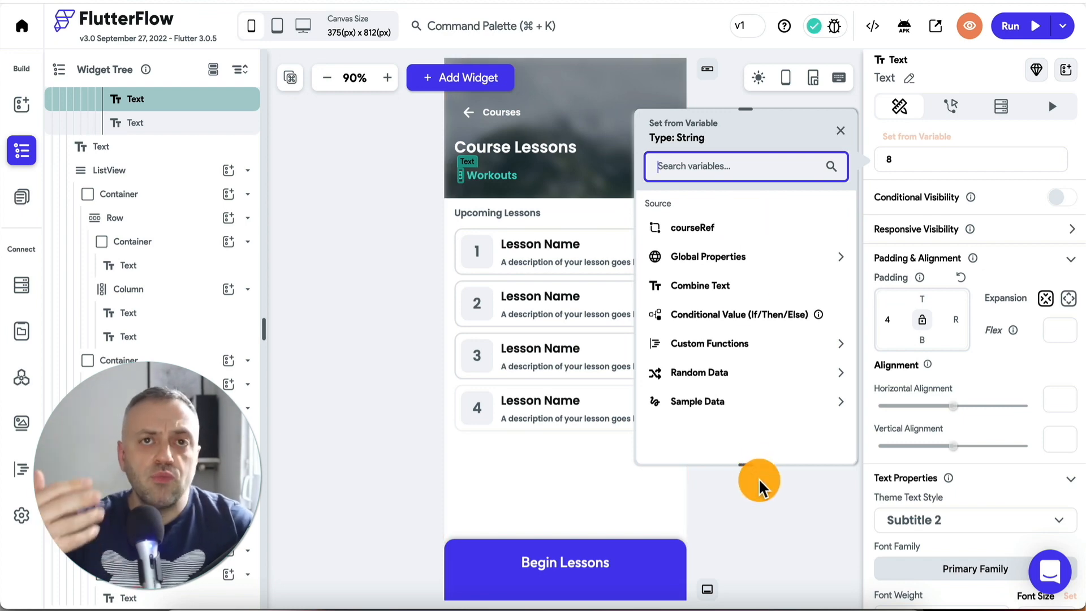
pyautogui.click(763, 511)
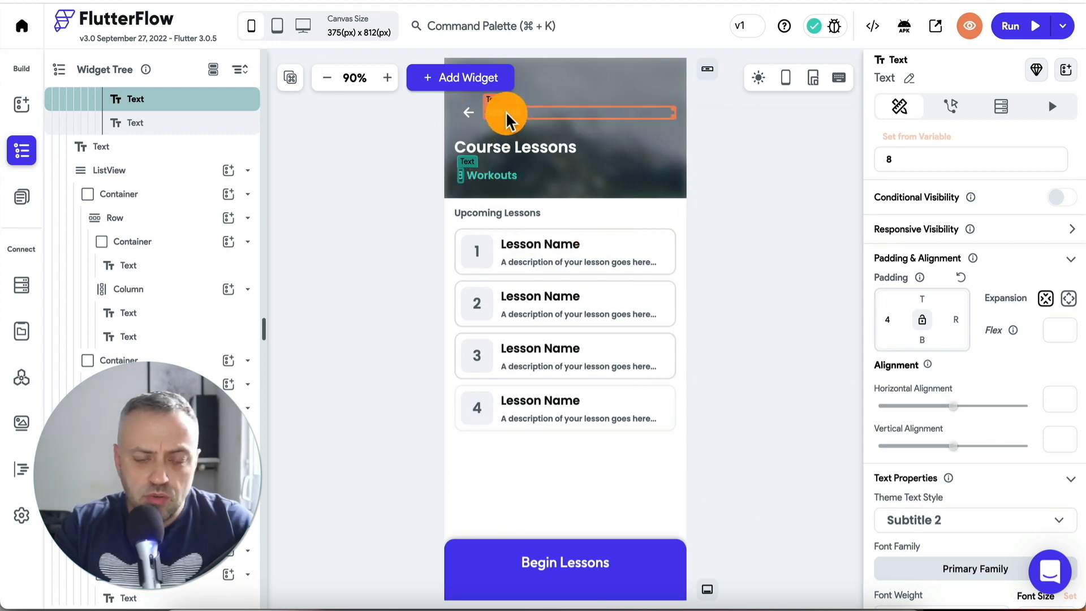
pyautogui.click(511, 141)
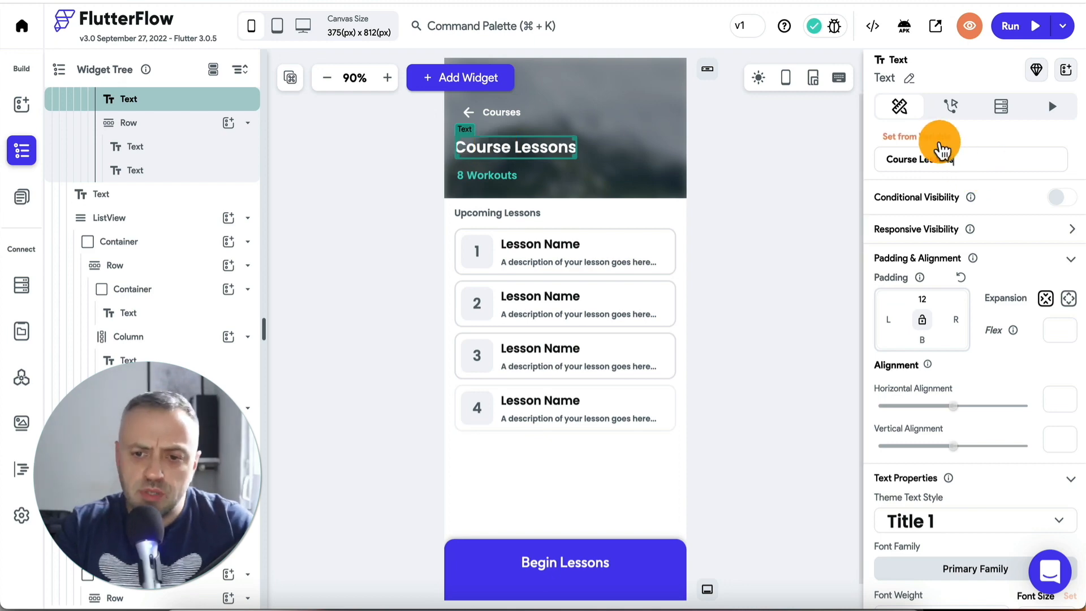
# Shorten the "Upcoming Lessons" heading above the lesson list to "Lessons"
pyautogui.click(511, 212)
pyautogui.doubleClick(913, 160)
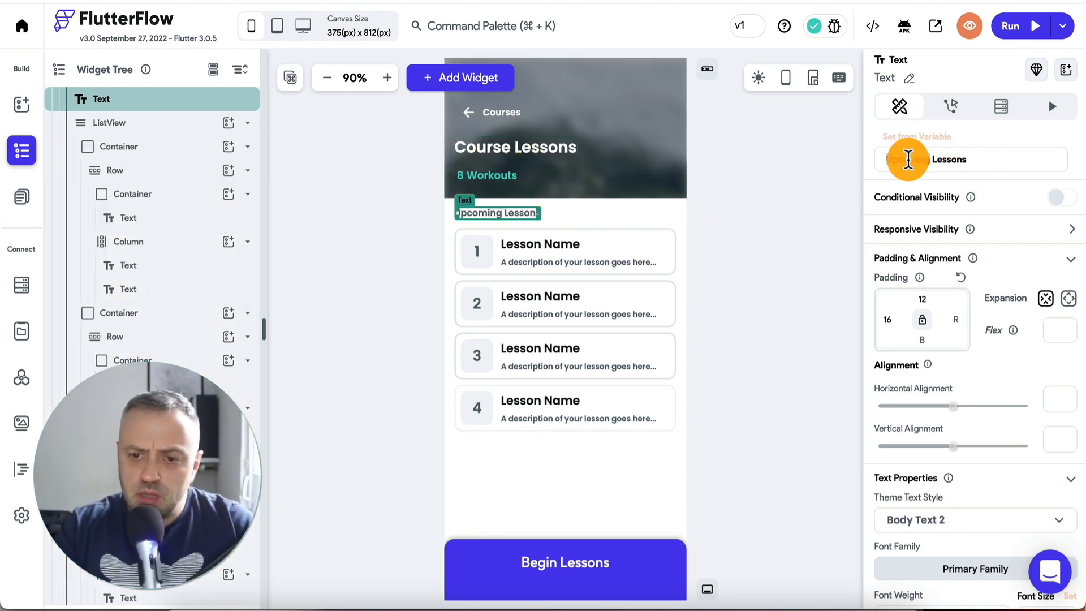
pyautogui.press('BackSpace')
pyautogui.click(755, 295)
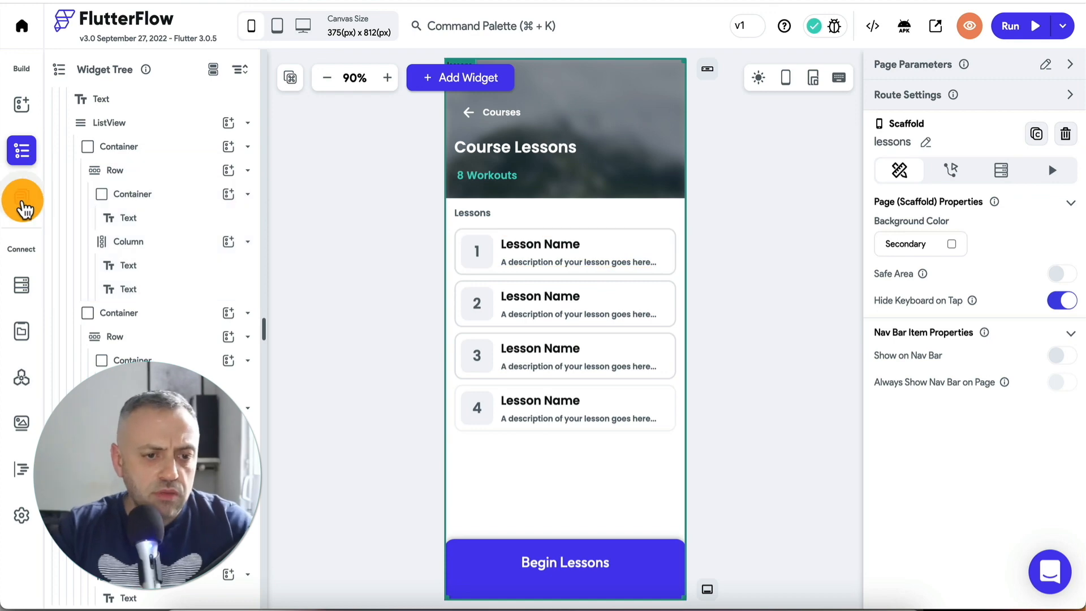
# Add an On Tap action to the course card container on the courses page that navigates to the lessons page
pyautogui.click(21, 197)
pyautogui.click(149, 161)
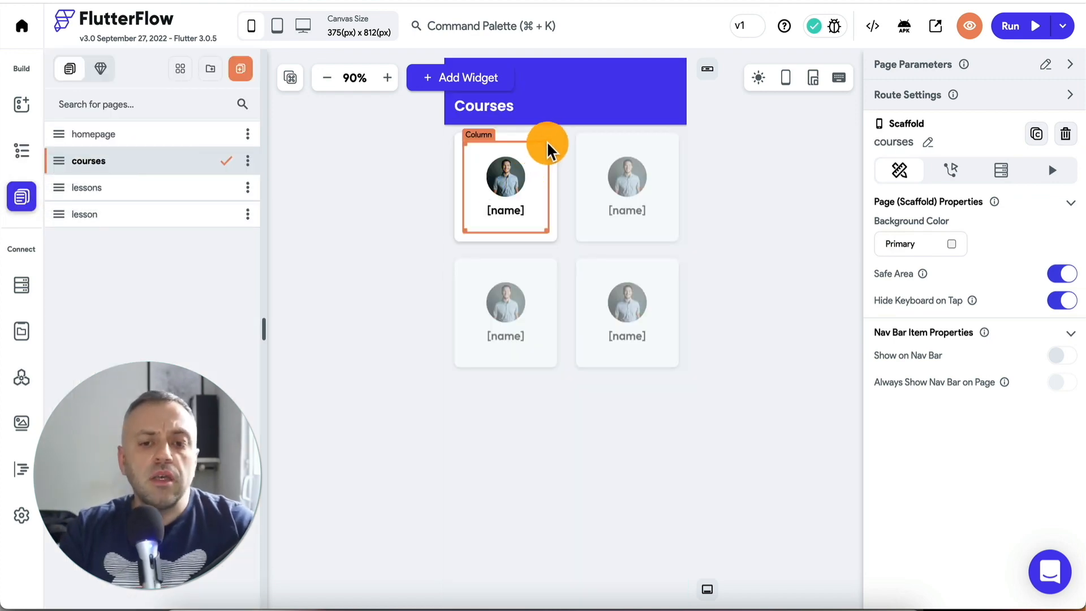
pyautogui.click(552, 143)
pyautogui.click(952, 107)
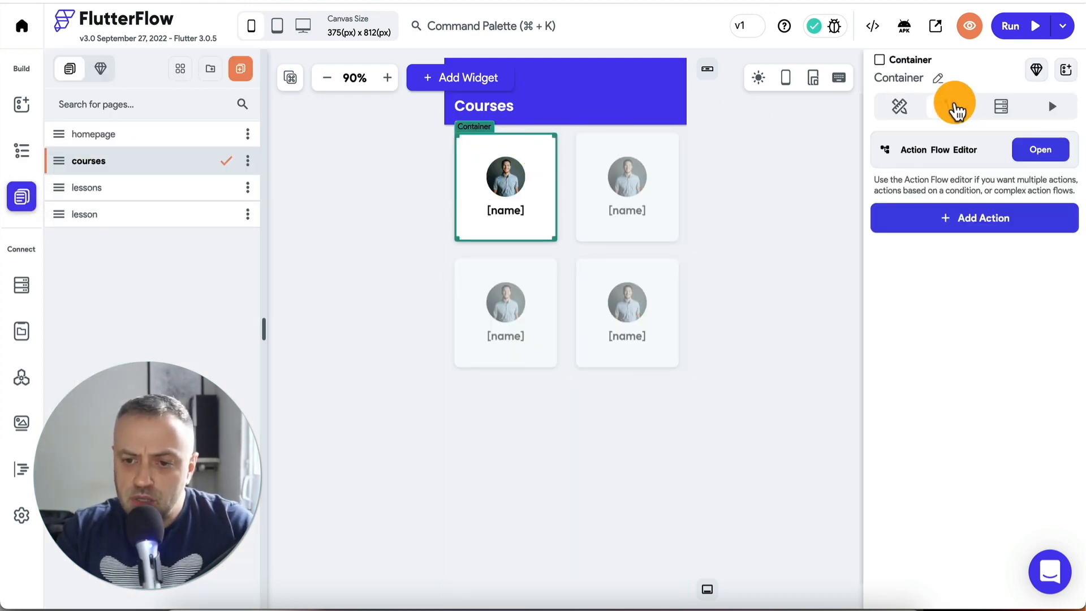
pyautogui.click(968, 218)
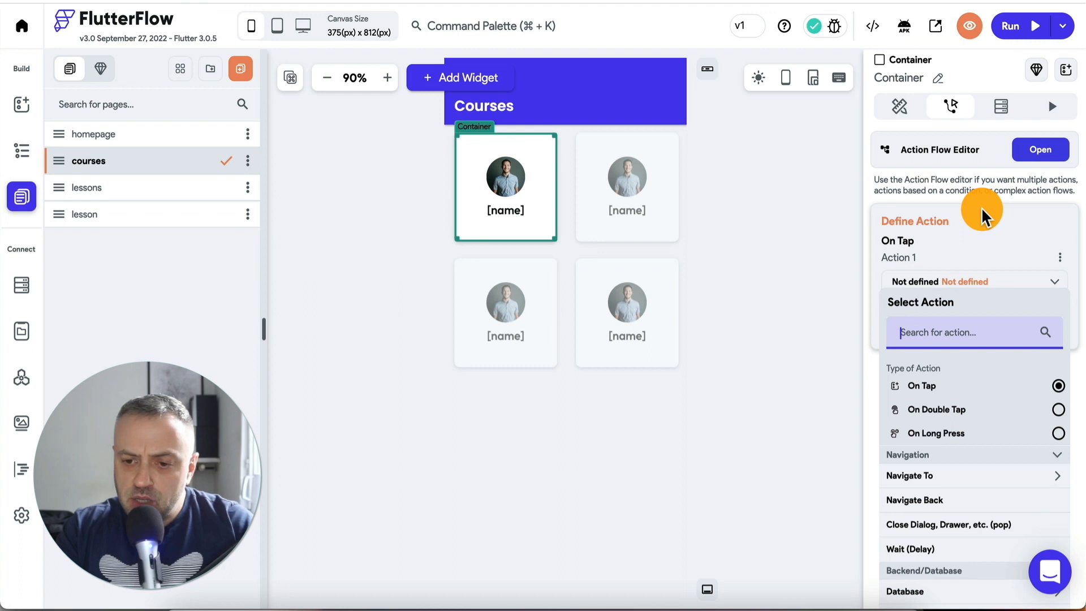
pyautogui.click(931, 480)
pyautogui.click(928, 549)
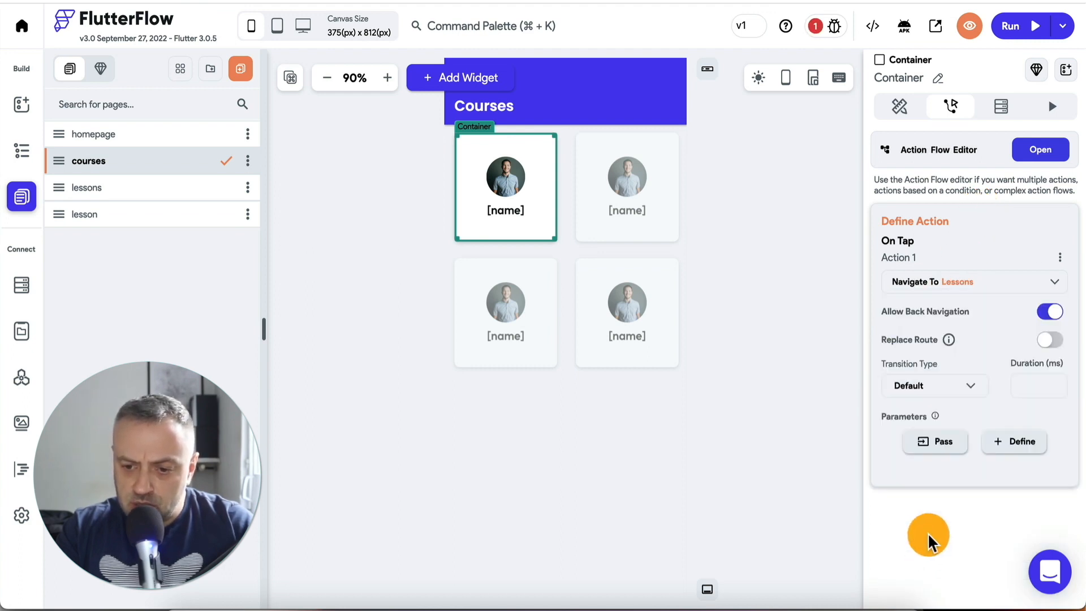
# Pass the courseRef parameter with the navigation, set to the courses document's Reference
pyautogui.click(941, 447)
pyautogui.click(930, 577)
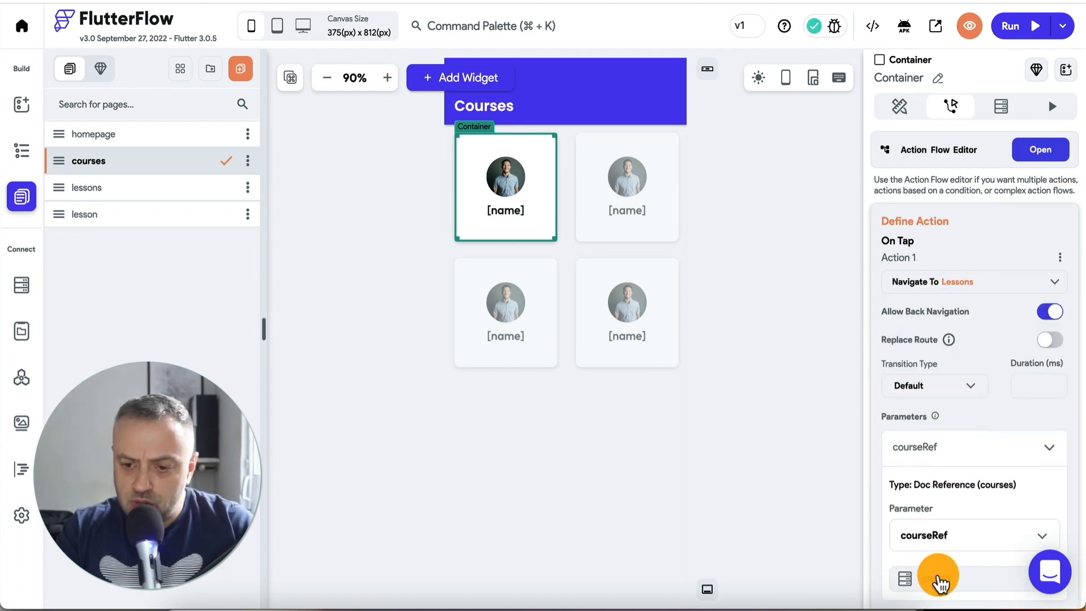
pyautogui.click(799, 362)
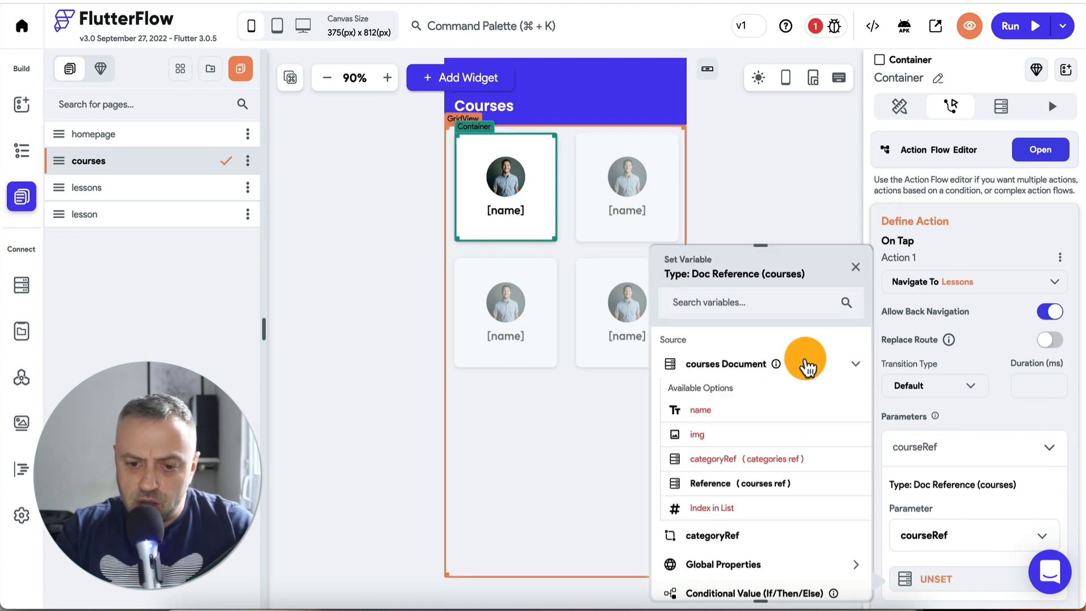
pyautogui.click(765, 484)
pyautogui.scroll(-3, 923, 559)
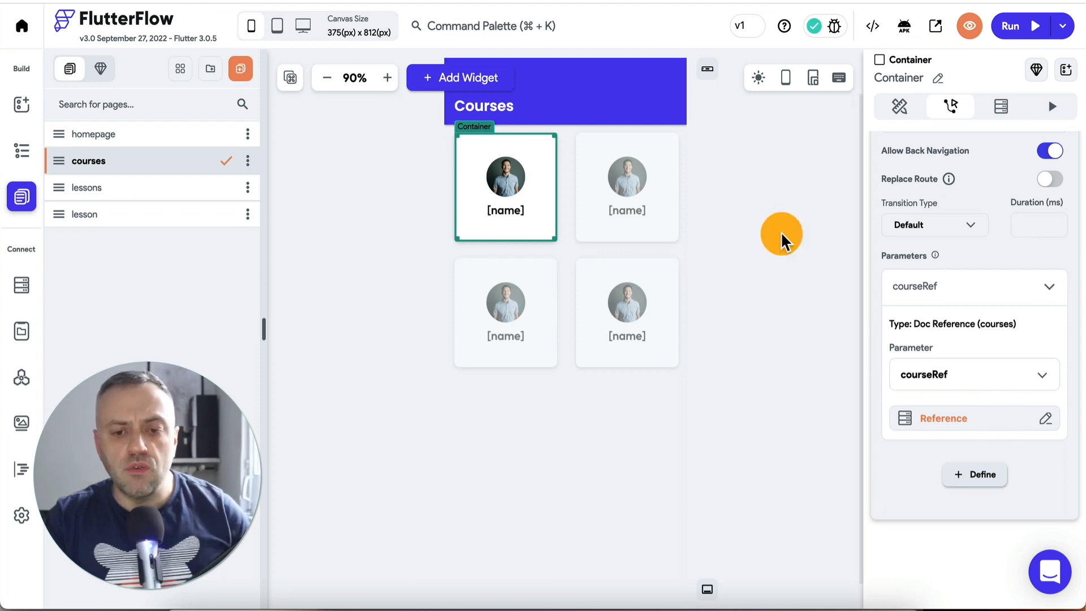
# Add a Document from Reference backend query to the lessons page, using the courses collection and the courseRef parameter
pyautogui.click(152, 194)
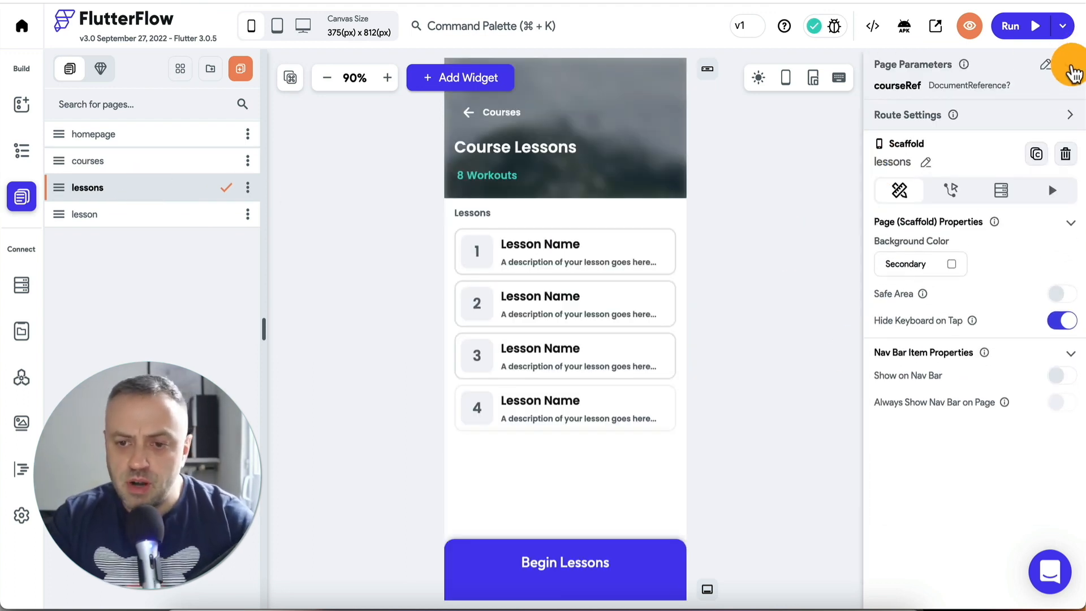
pyautogui.click(21, 150)
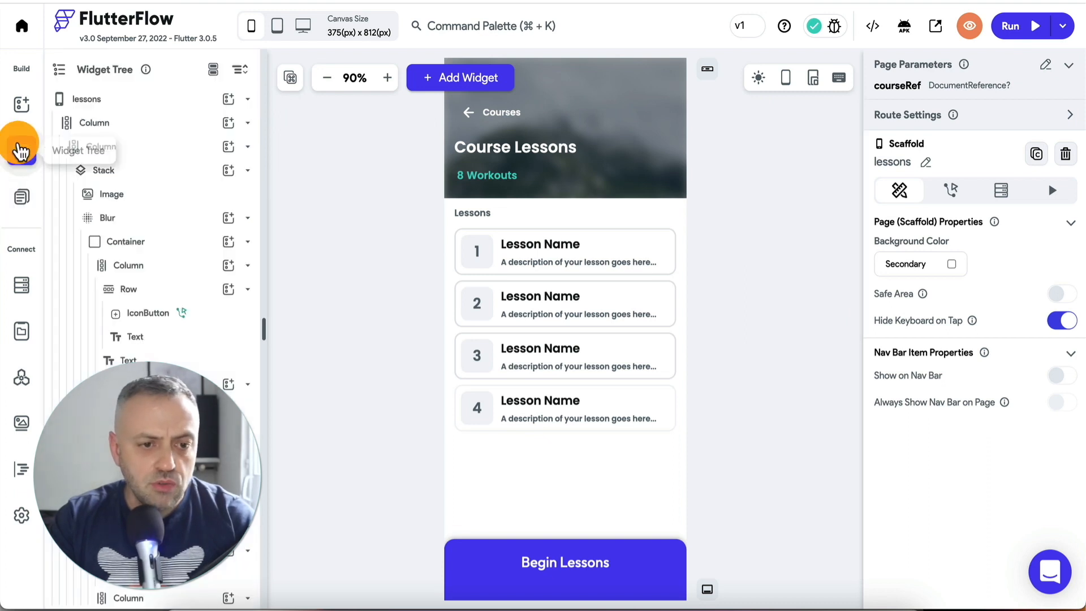
pyautogui.click(152, 98)
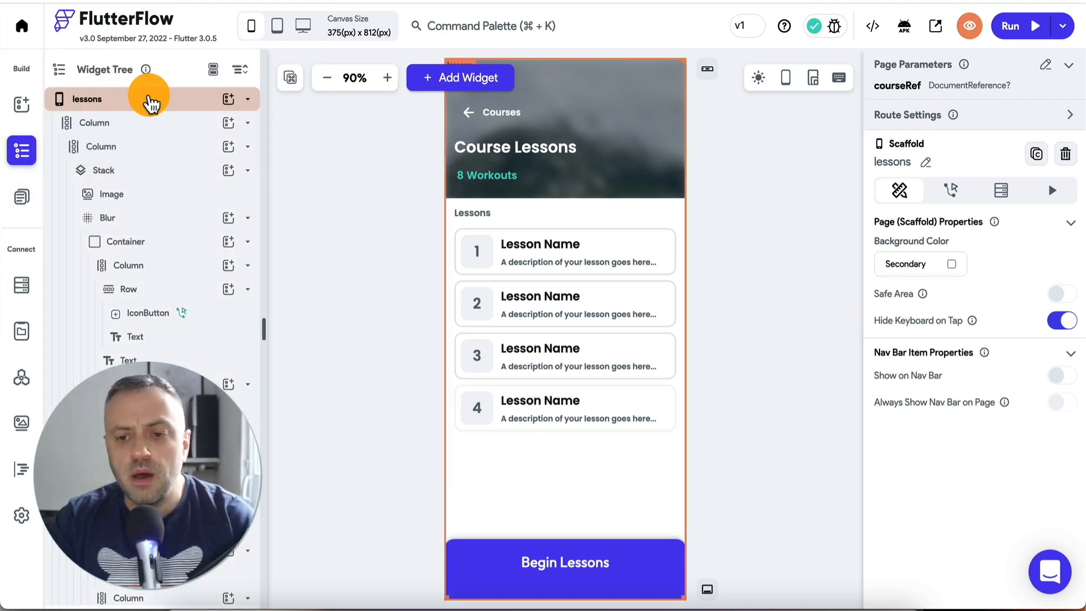
pyautogui.click(150, 102)
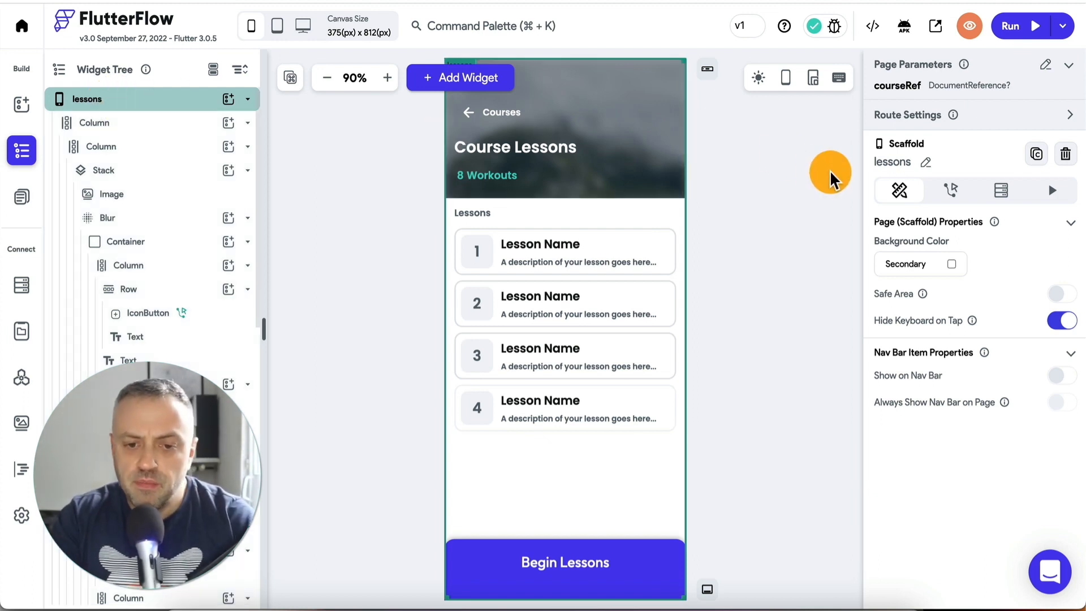
pyautogui.click(1001, 191)
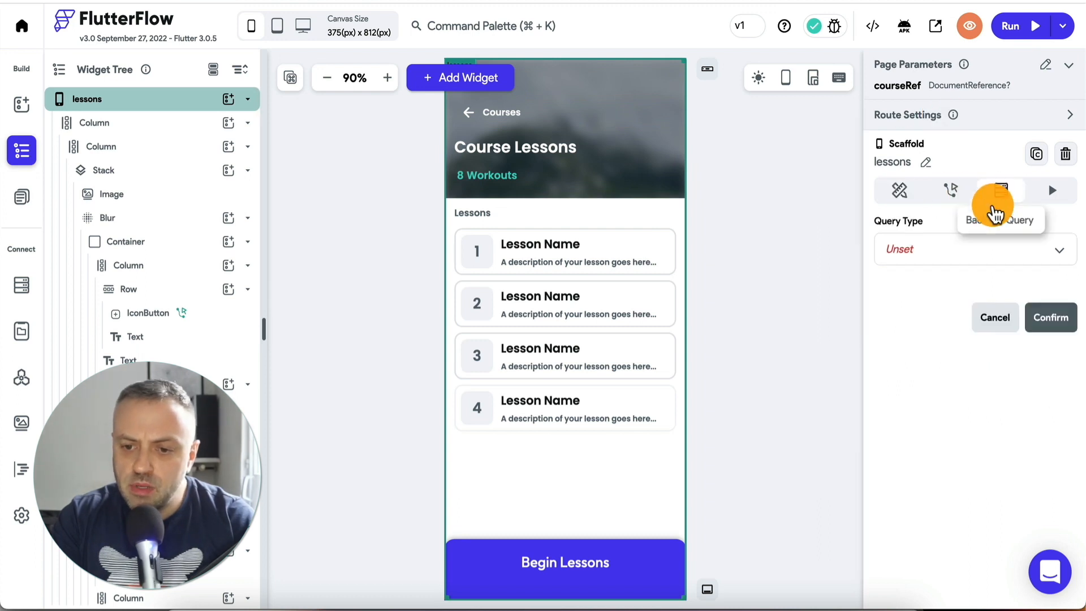
pyautogui.click(960, 254)
pyautogui.click(950, 286)
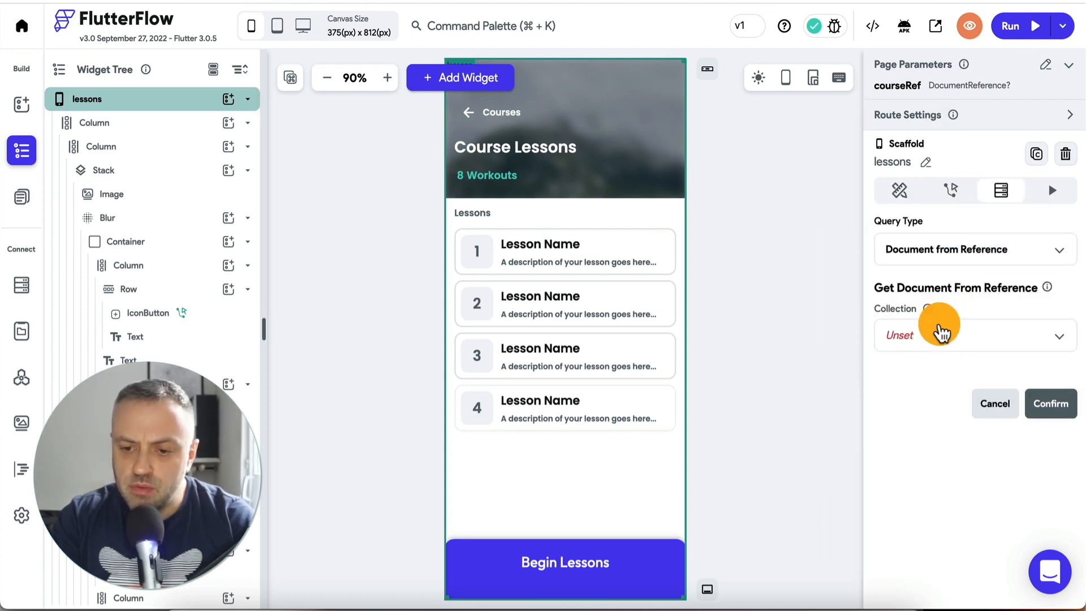
pyautogui.click(942, 333)
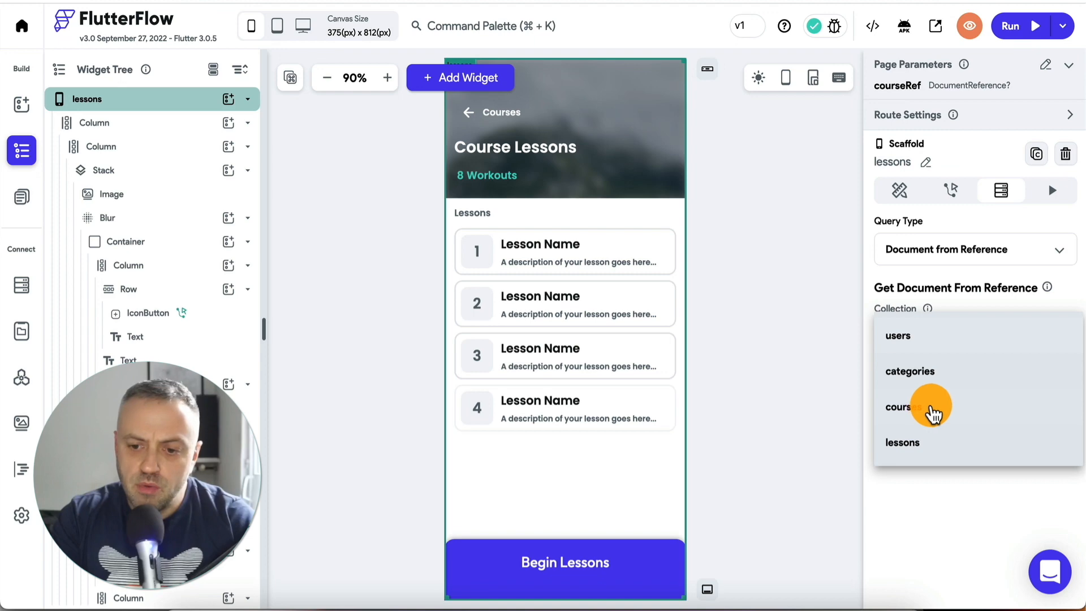
pyautogui.click(932, 408)
pyautogui.click(952, 375)
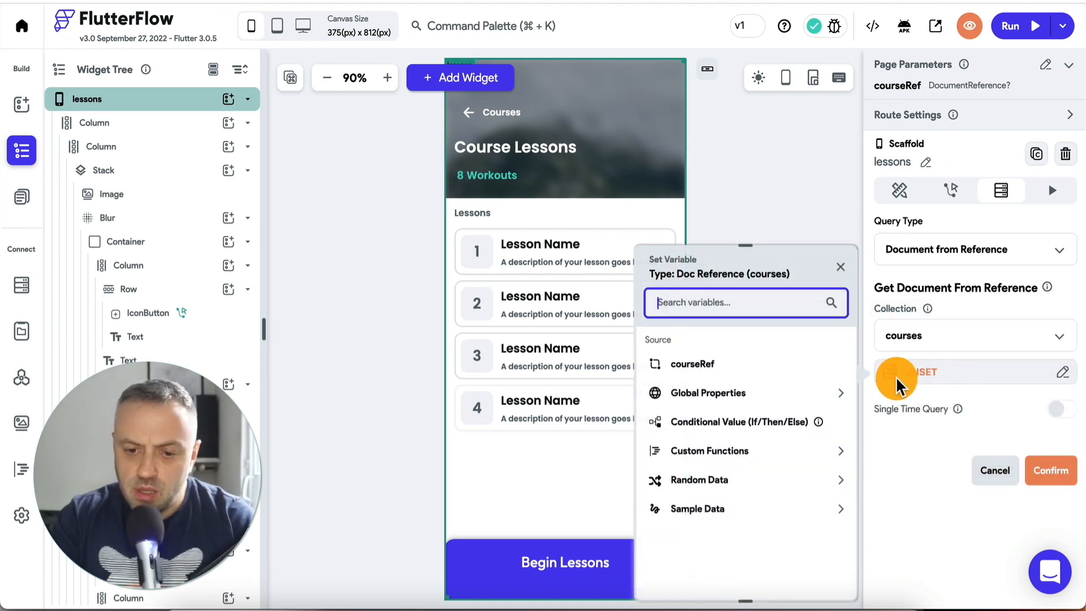
pyautogui.click(767, 368)
pyautogui.click(1043, 469)
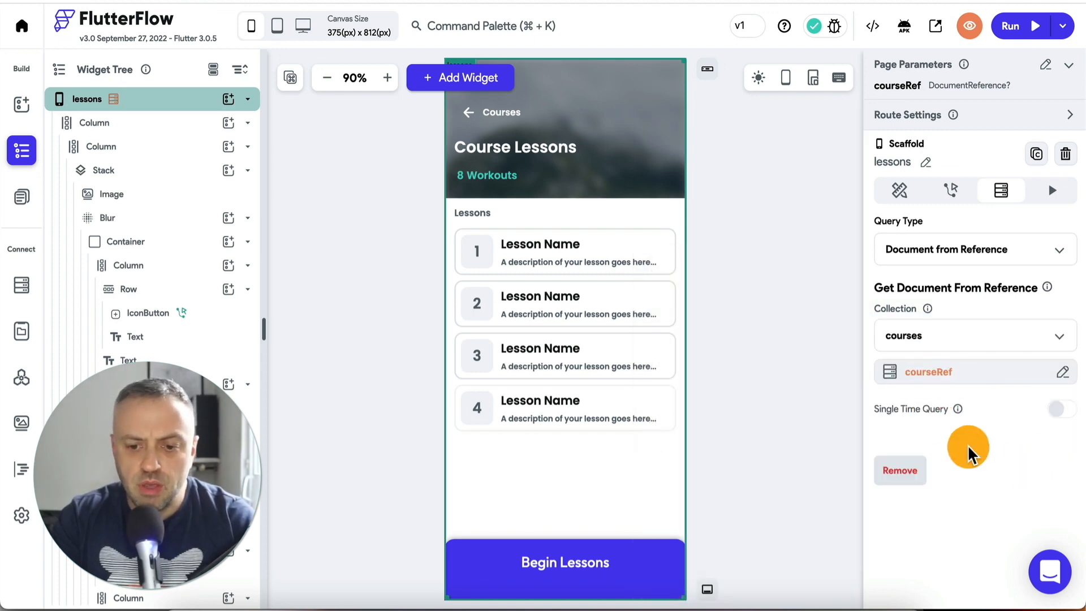
# Bind the "Course Lessons" title text in the lessons page header to the courses document's name field
pyautogui.click(488, 158)
pyautogui.click(916, 137)
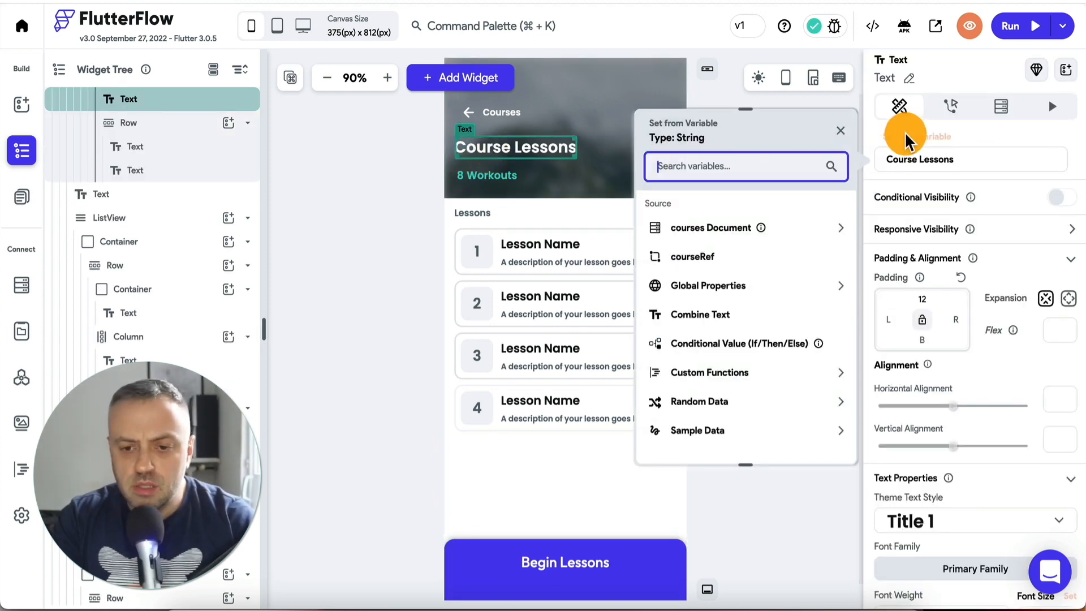
pyautogui.click(712, 229)
pyautogui.click(684, 274)
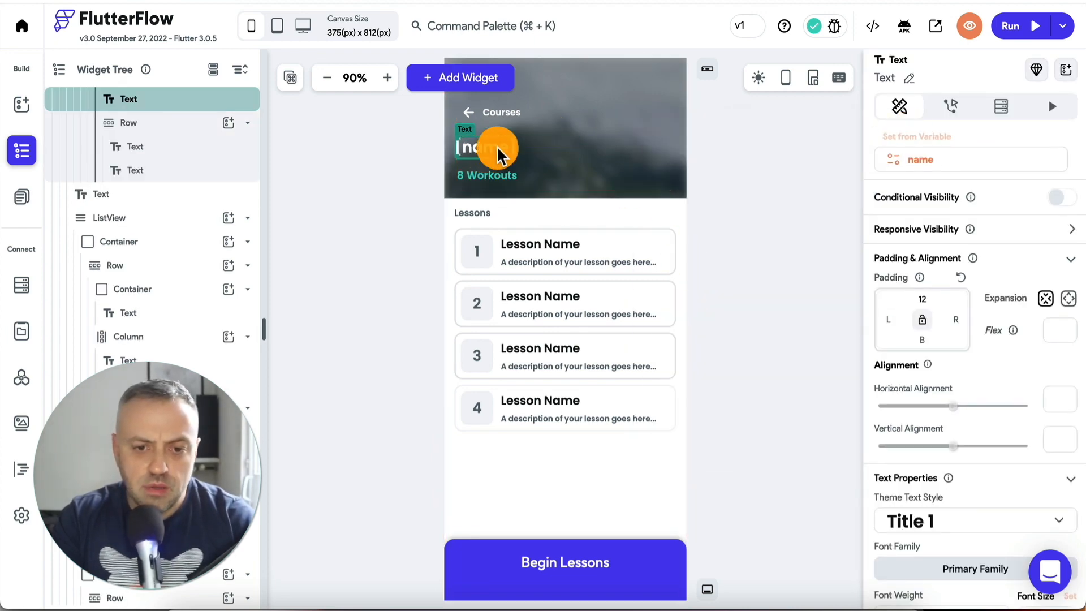
# Change the label beside the header's back arrow to "List of Courses"
pyautogui.click(511, 108)
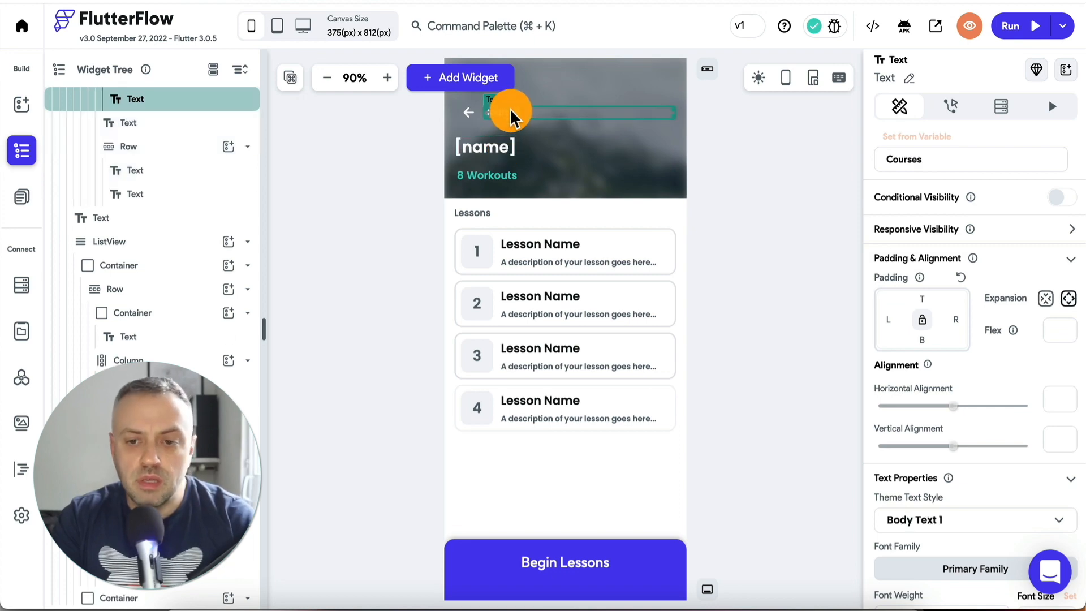
pyautogui.click(888, 161)
pyautogui.write('List of')
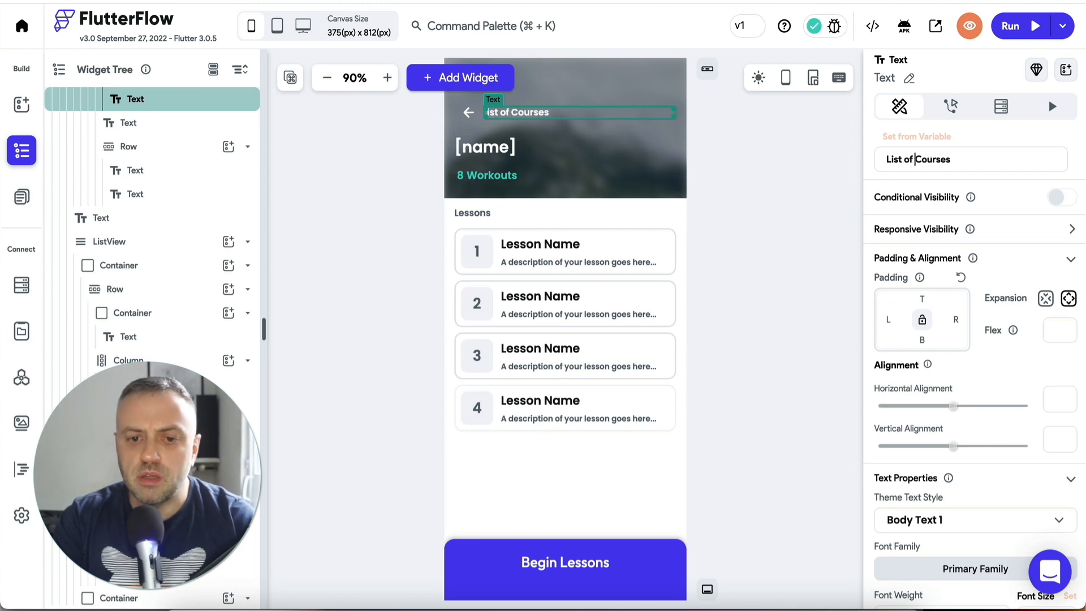
pyautogui.click(777, 240)
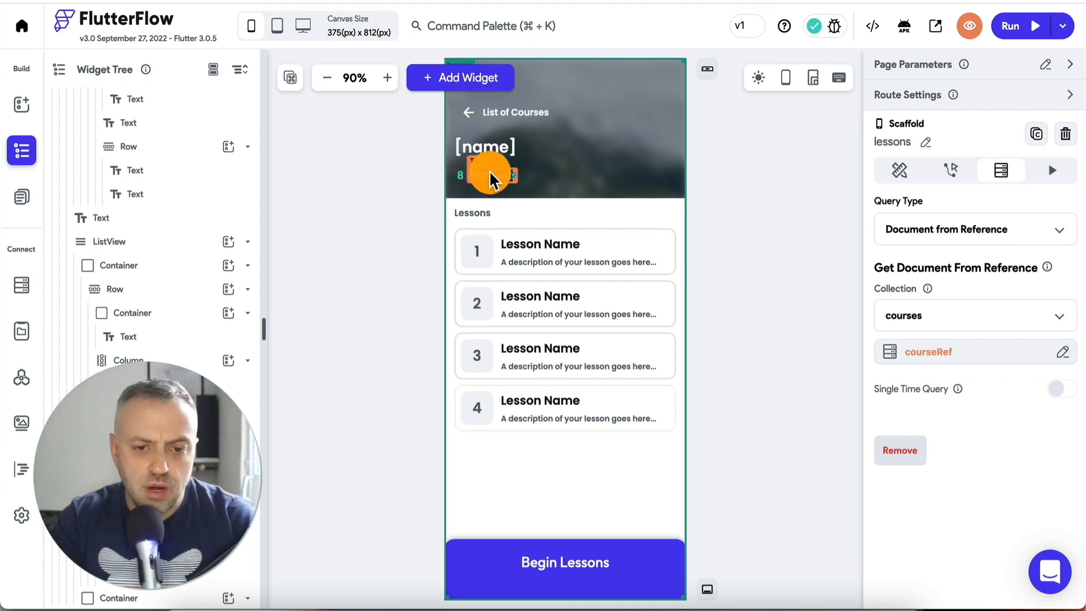
pyautogui.scroll(5, 230, 270)
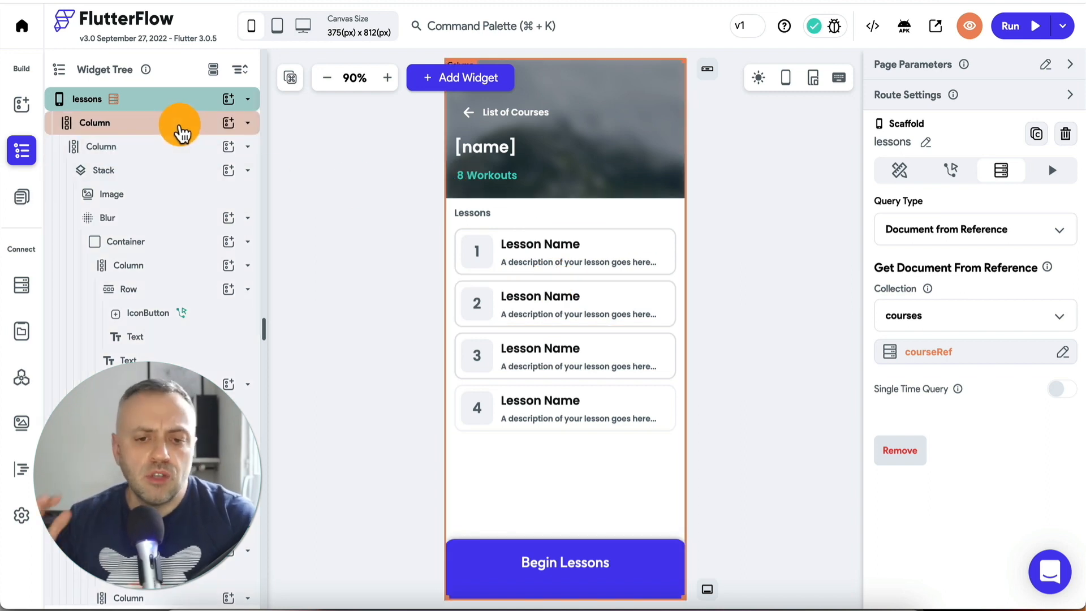
pyautogui.click(460, 175)
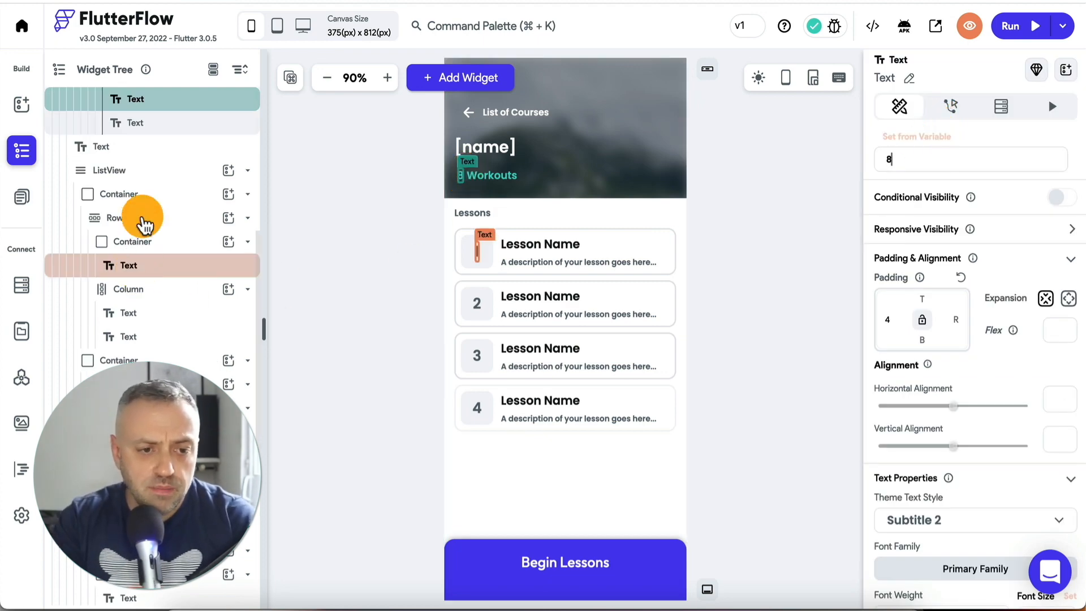
pyautogui.scroll(5, 145, 218)
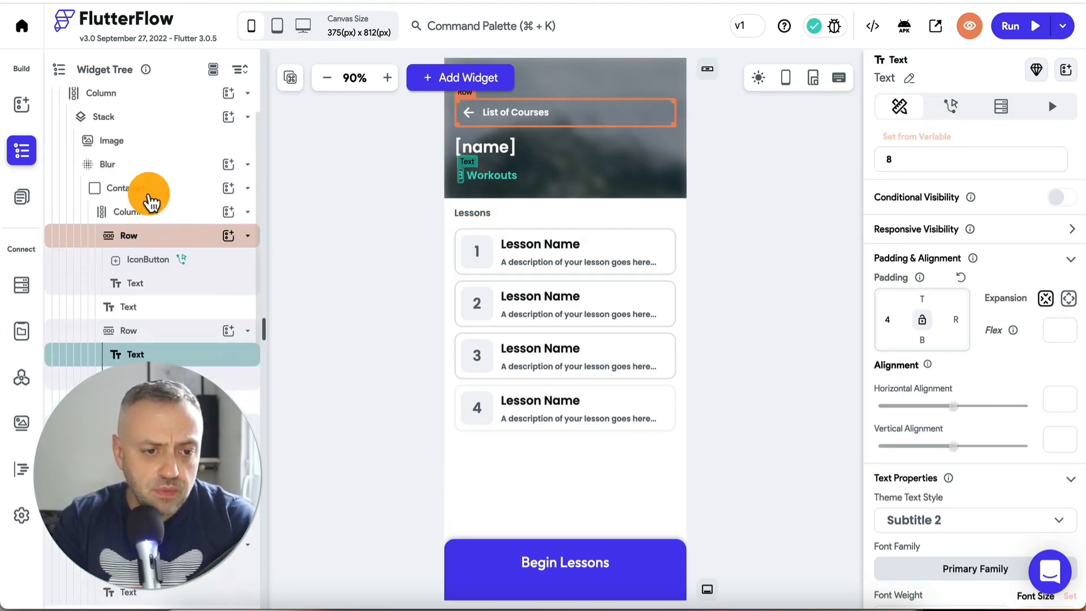
pyautogui.click(221, 430)
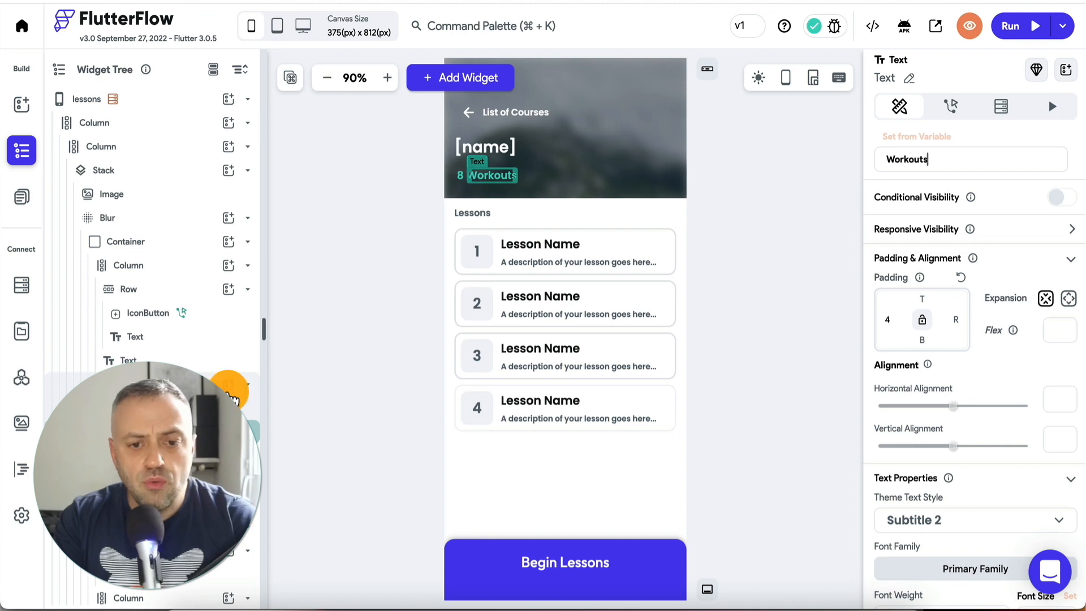
# Set up a Query Collection backend query on the workout number text for the lessons collection, with courseRef as the courses Reference
pyautogui.click(460, 177)
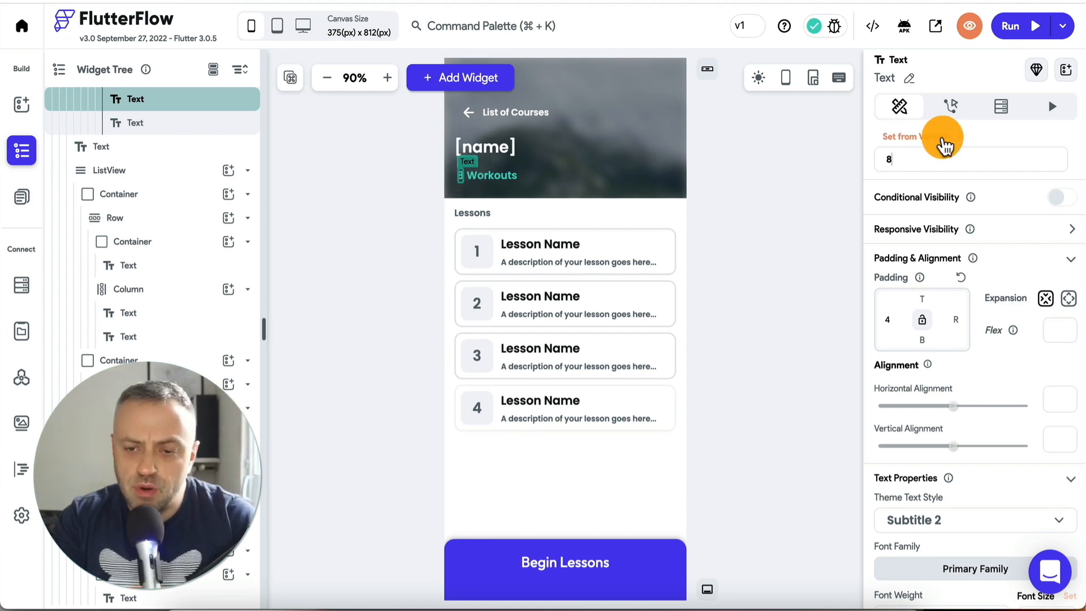
pyautogui.click(1000, 109)
pyautogui.click(942, 169)
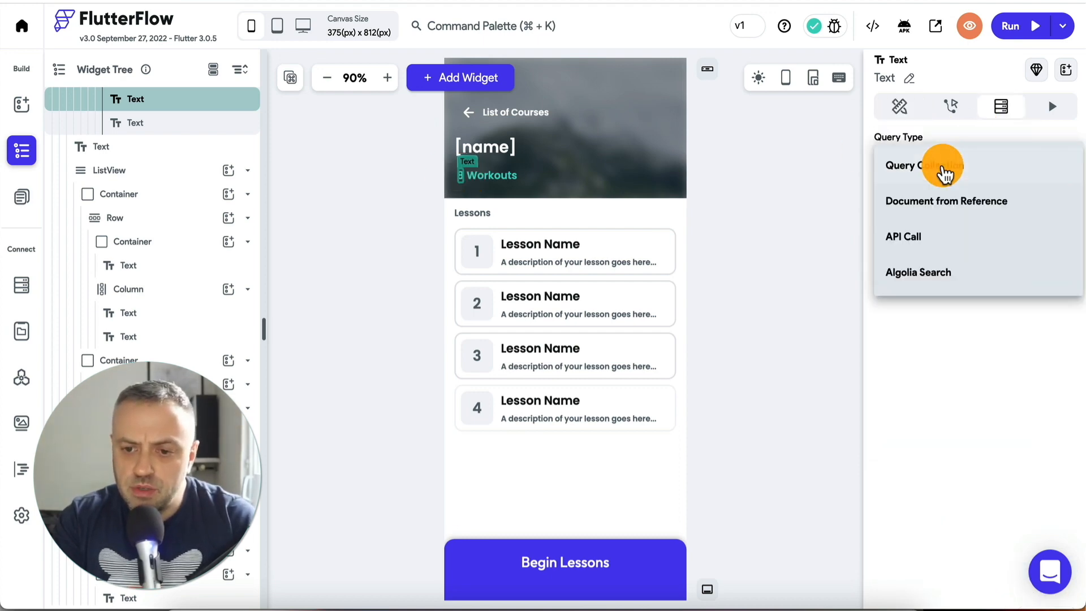
pyautogui.click(944, 170)
pyautogui.click(935, 267)
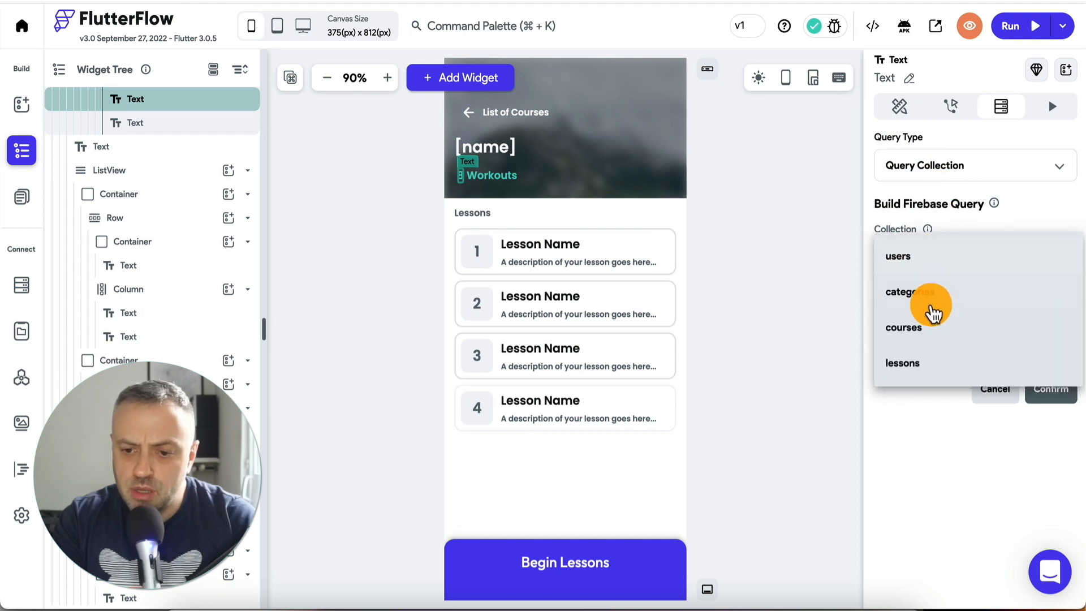
pyautogui.click(922, 363)
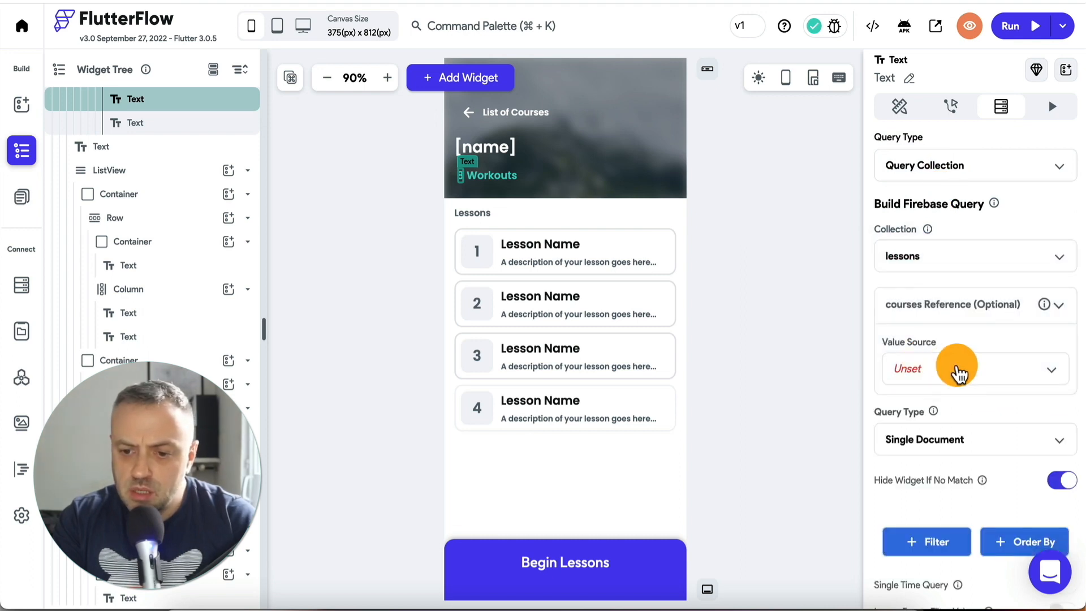
pyautogui.click(958, 373)
pyautogui.click(941, 407)
pyautogui.click(943, 416)
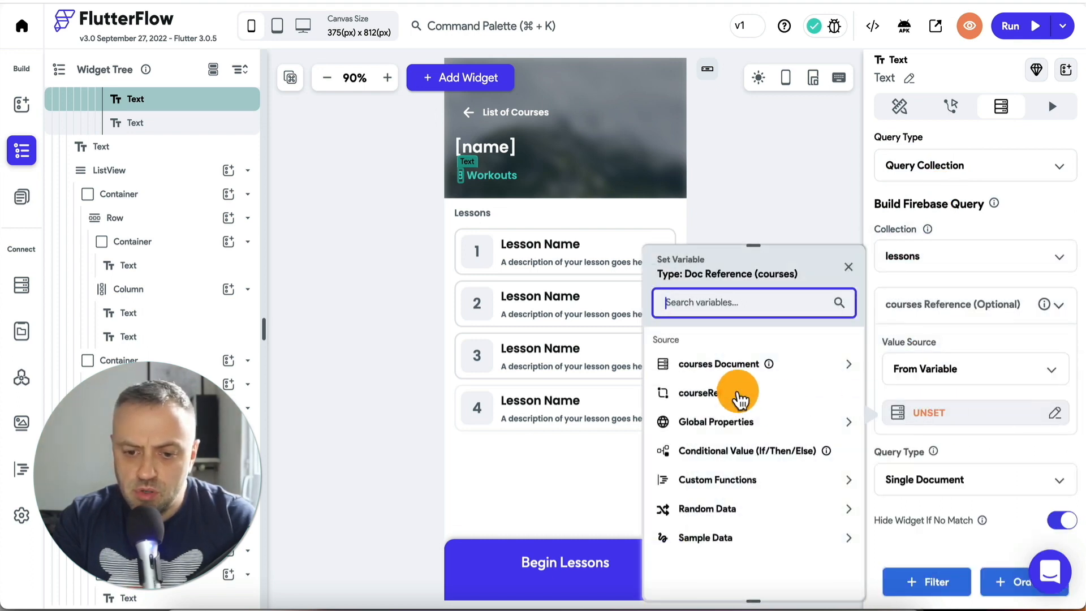
pyautogui.click(738, 395)
# Set the number text's lessons query type to List of Documents and confirm the query
pyautogui.scroll(-5, 953, 447)
pyautogui.click(967, 221)
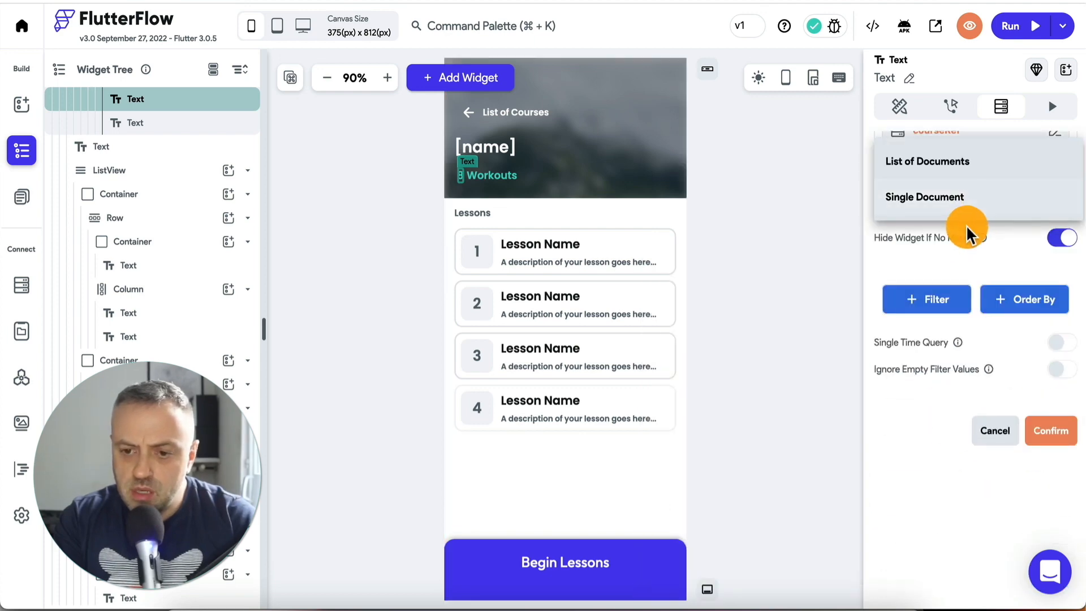
pyautogui.click(968, 164)
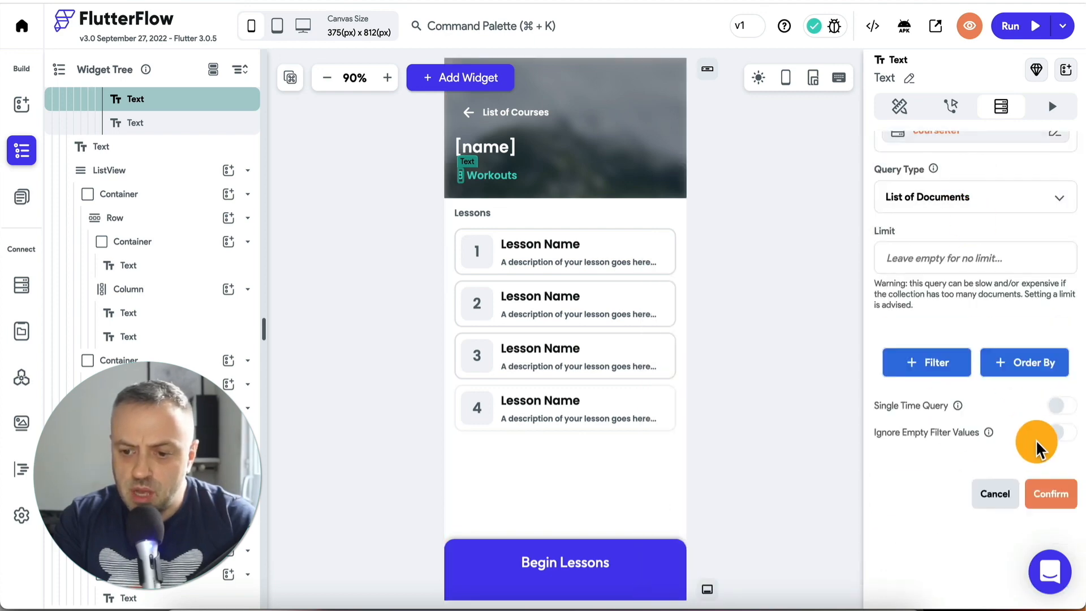
pyautogui.click(1055, 503)
# Bind the workout number text to the lessons Documents variable using the Number of Items option
pyautogui.scroll(3, 934, 171)
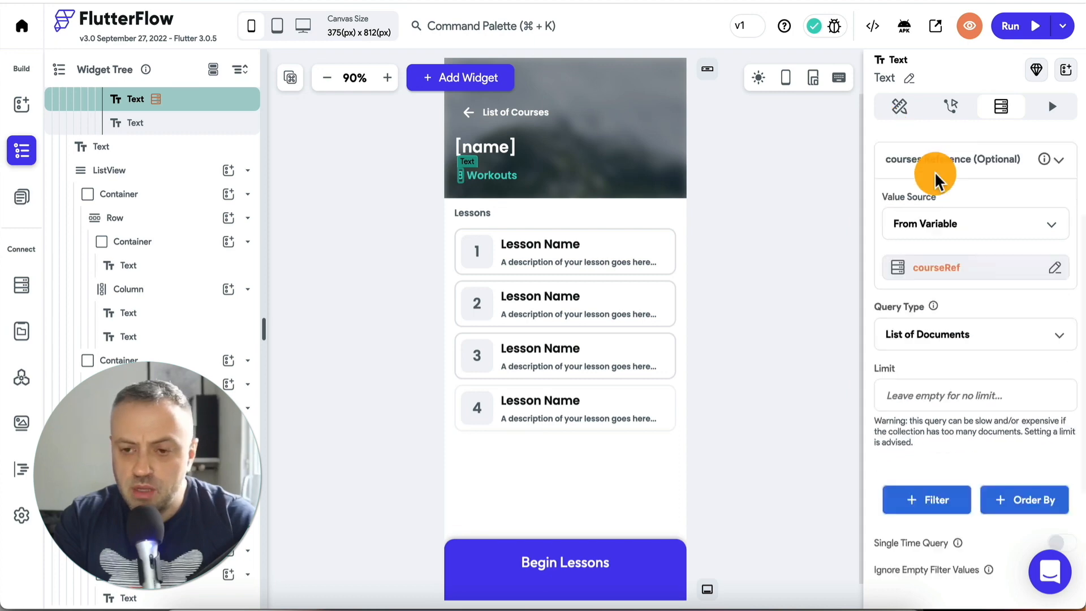
pyautogui.scroll(3, 935, 171)
pyautogui.click(901, 109)
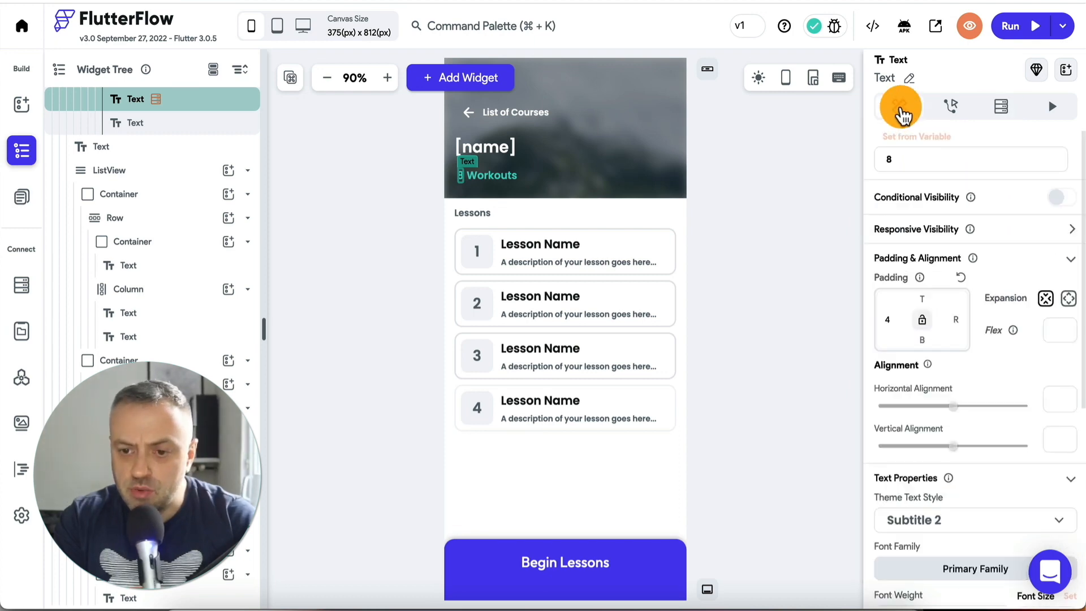
pyautogui.click(943, 141)
pyautogui.click(778, 226)
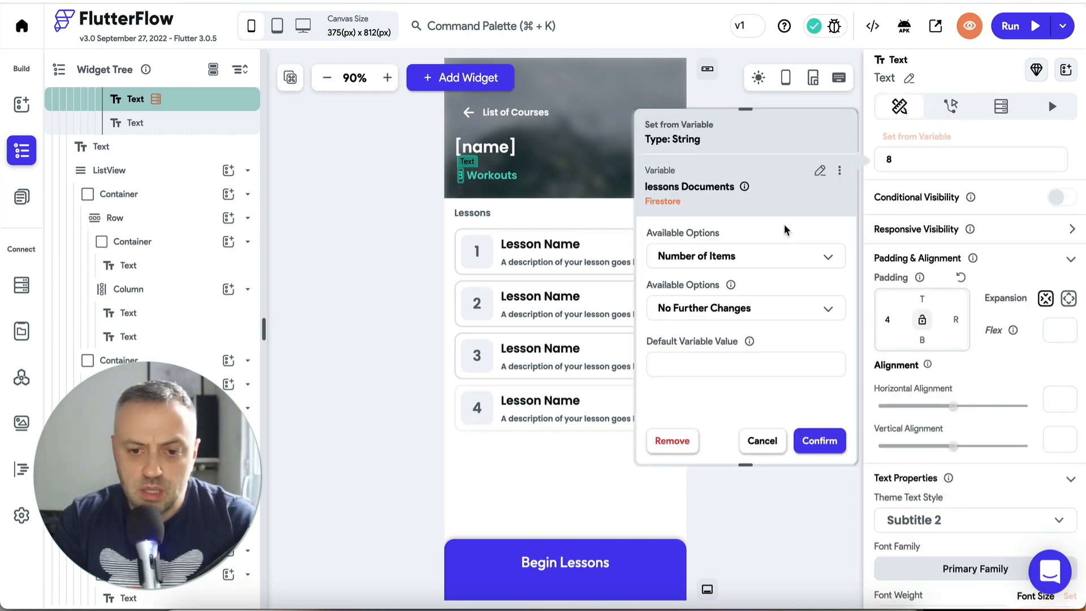
pyautogui.click(817, 442)
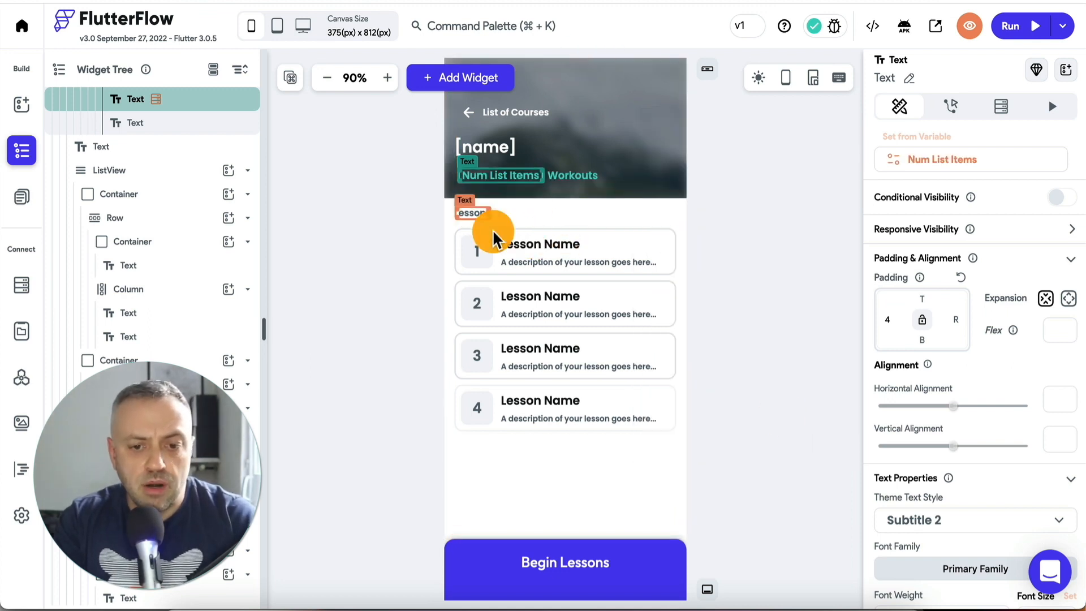
# Delete the second, third and fourth lesson containers from the ListView, keeping only the first lesson card
pyautogui.click(456, 232)
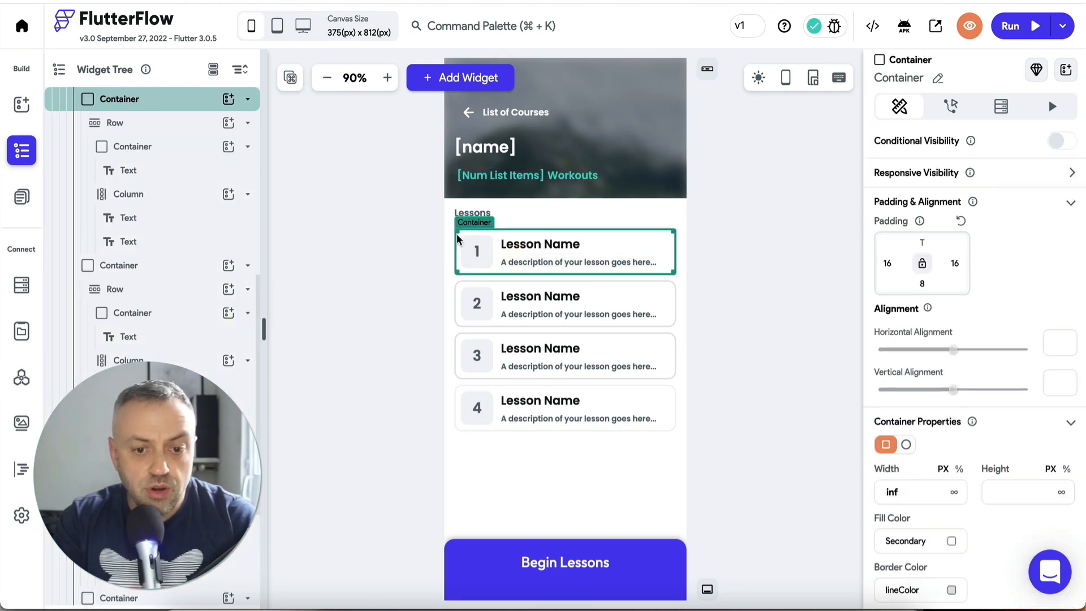
pyautogui.scroll(5, 180, 260)
pyautogui.click(170, 385)
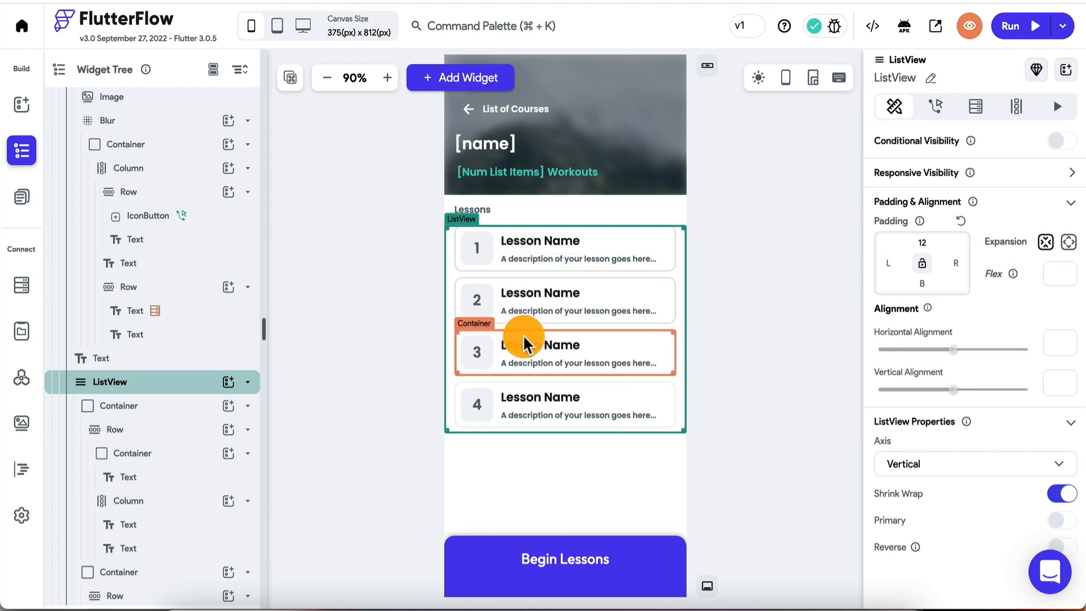
pyautogui.scroll(-3, 140, 464)
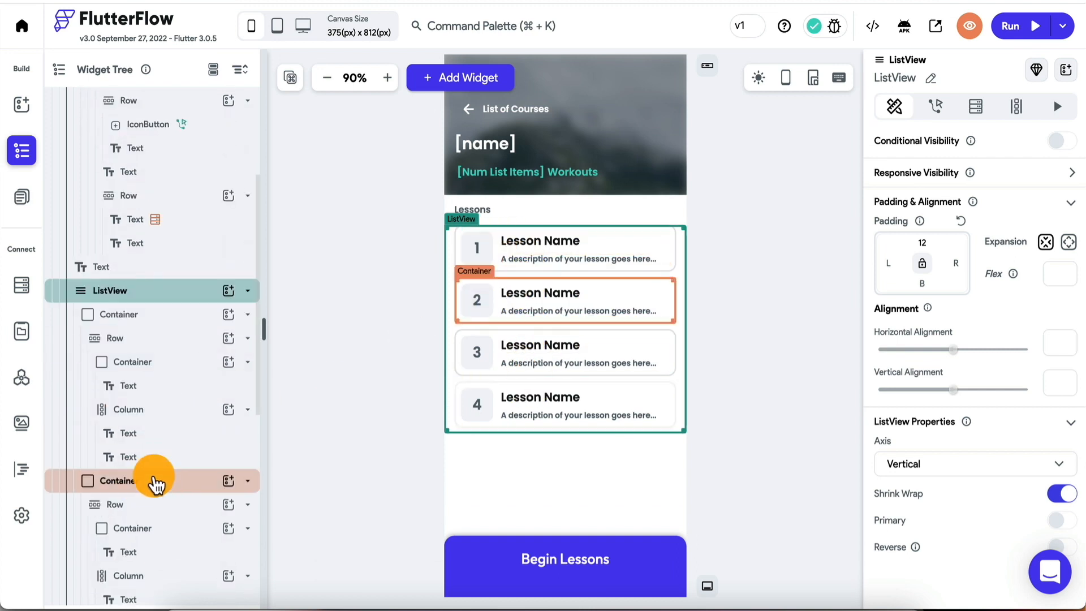
pyautogui.click(151, 480)
pyautogui.press('Delete')
pyautogui.click(154, 456)
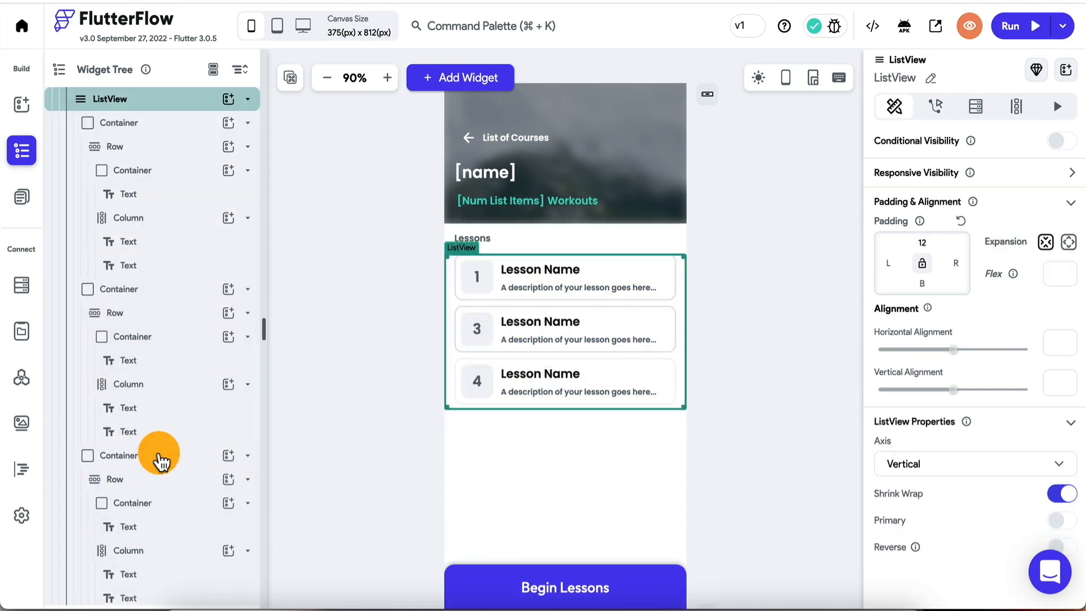
pyautogui.press('Delete')
pyautogui.click(151, 403)
pyautogui.press('Delete')
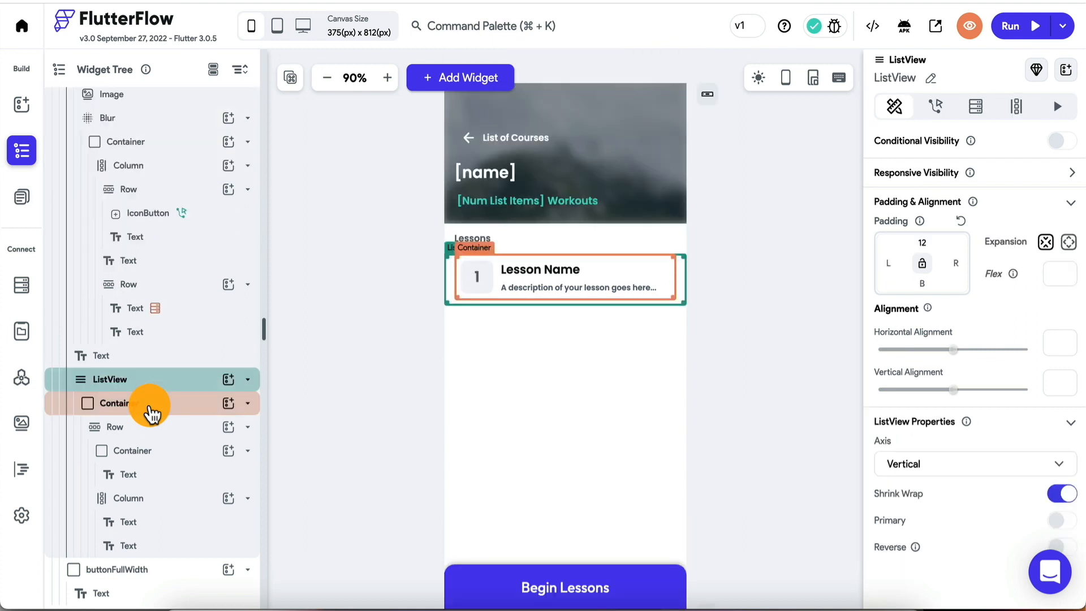
pyautogui.scroll(3, 151, 378)
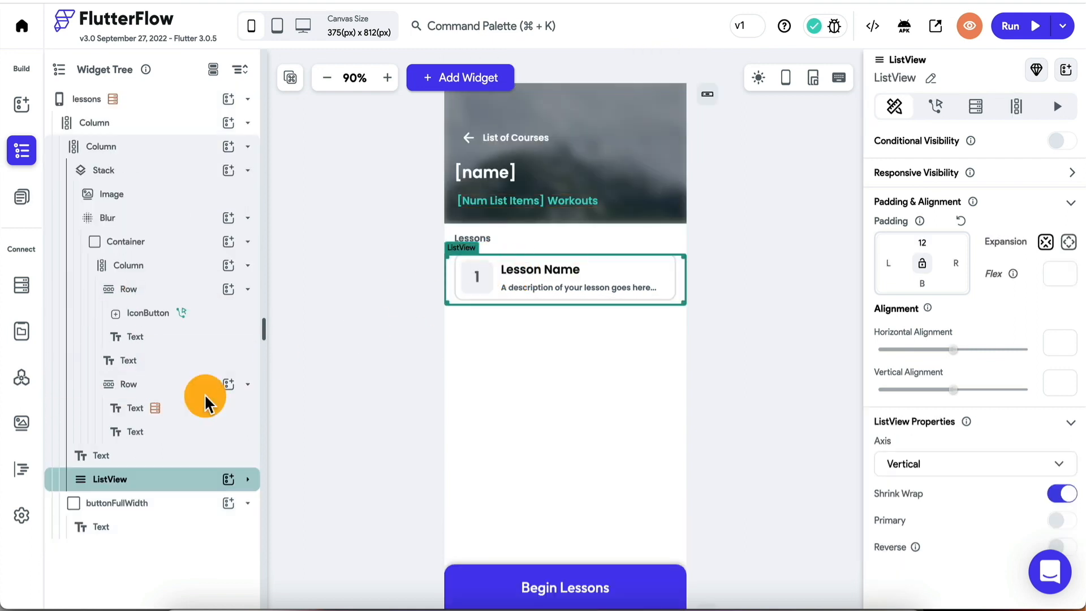
# Set up a Query Collection backend query on the lessons ListView for the lessons collection
pyautogui.click(248, 480)
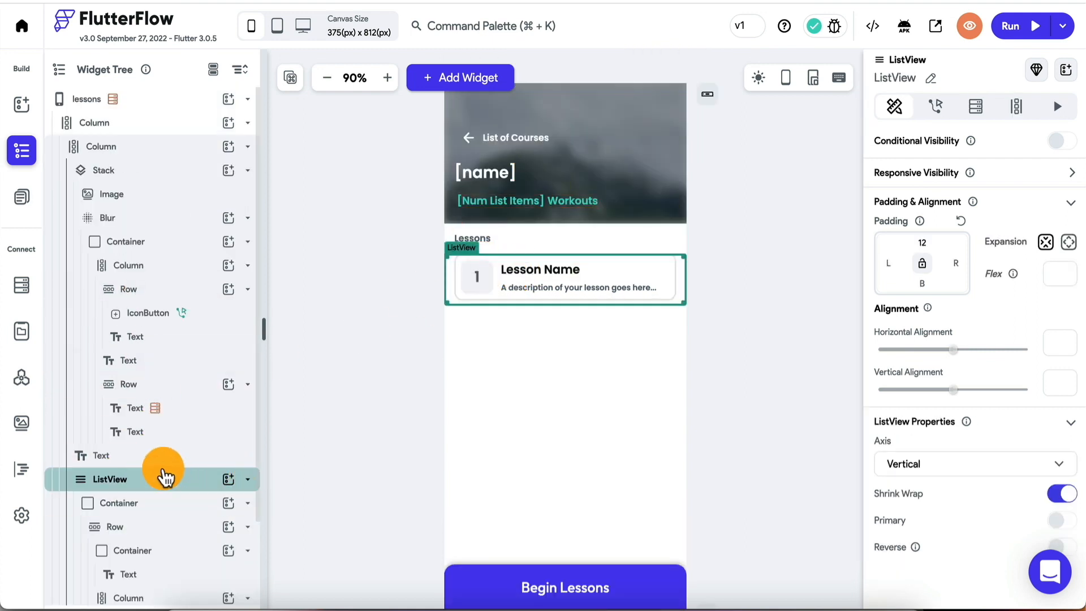
pyautogui.click(974, 106)
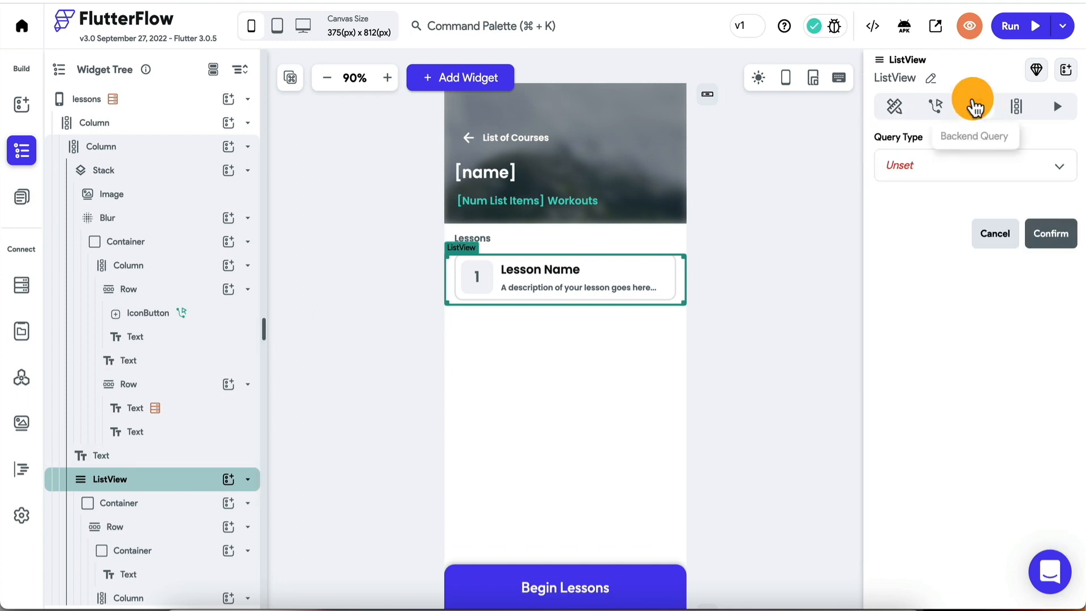
pyautogui.click(970, 166)
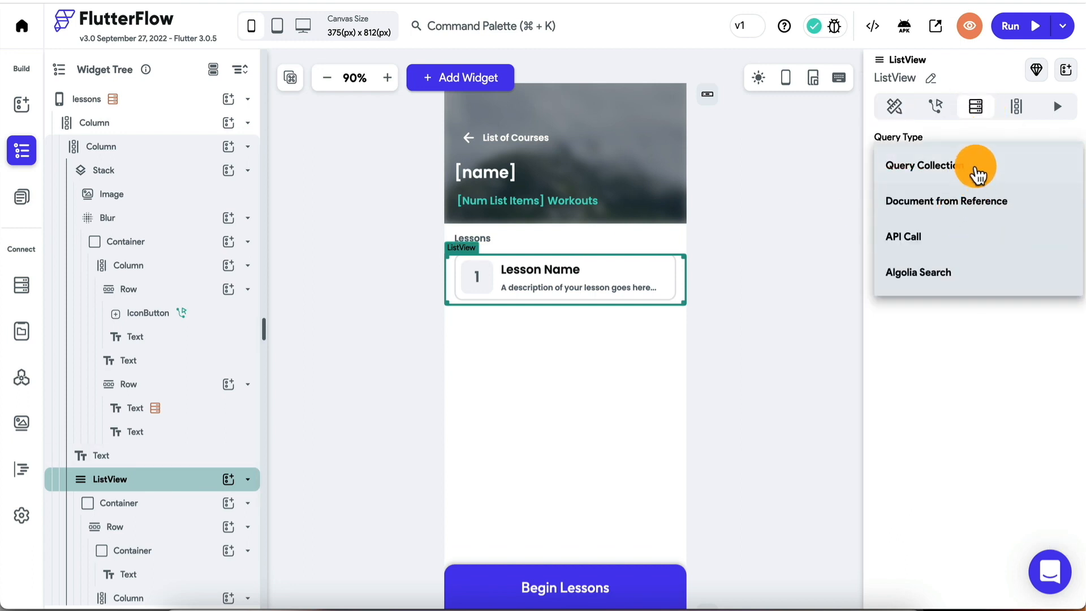
pyautogui.click(974, 170)
pyautogui.click(952, 265)
pyautogui.click(952, 360)
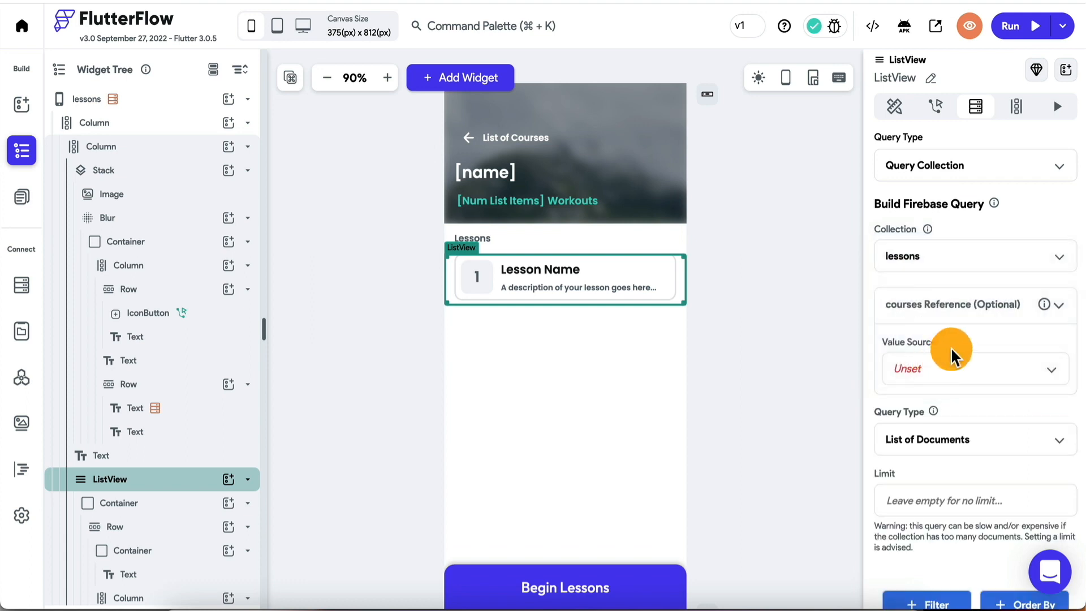
# Set the ListView query's courses Reference from the courses Document's Reference variable and confirm the backend query
pyautogui.click(956, 372)
pyautogui.click(949, 402)
pyautogui.click(949, 414)
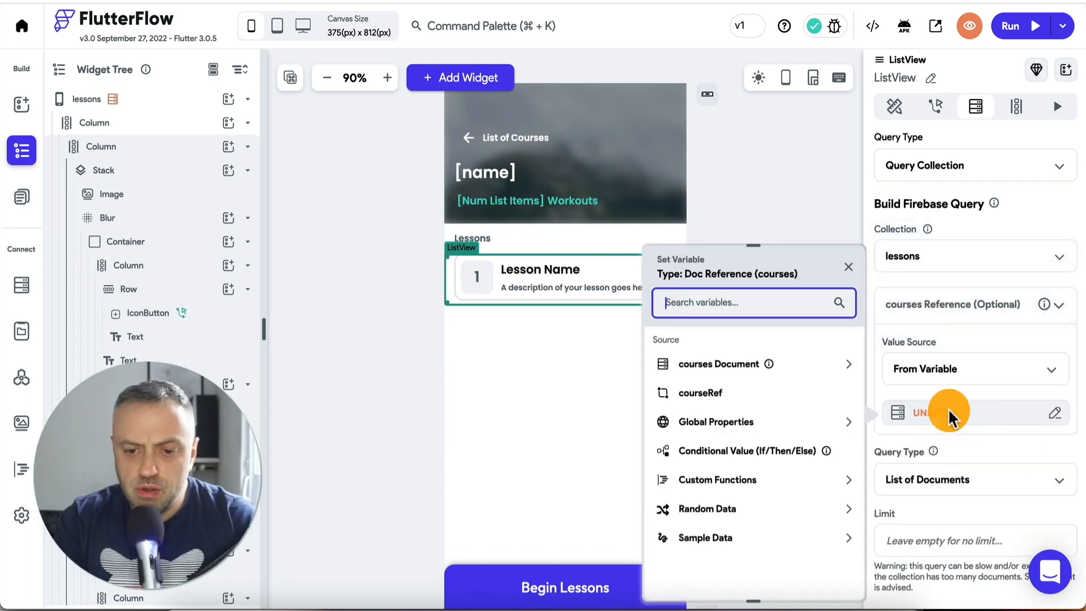
pyautogui.click(731, 367)
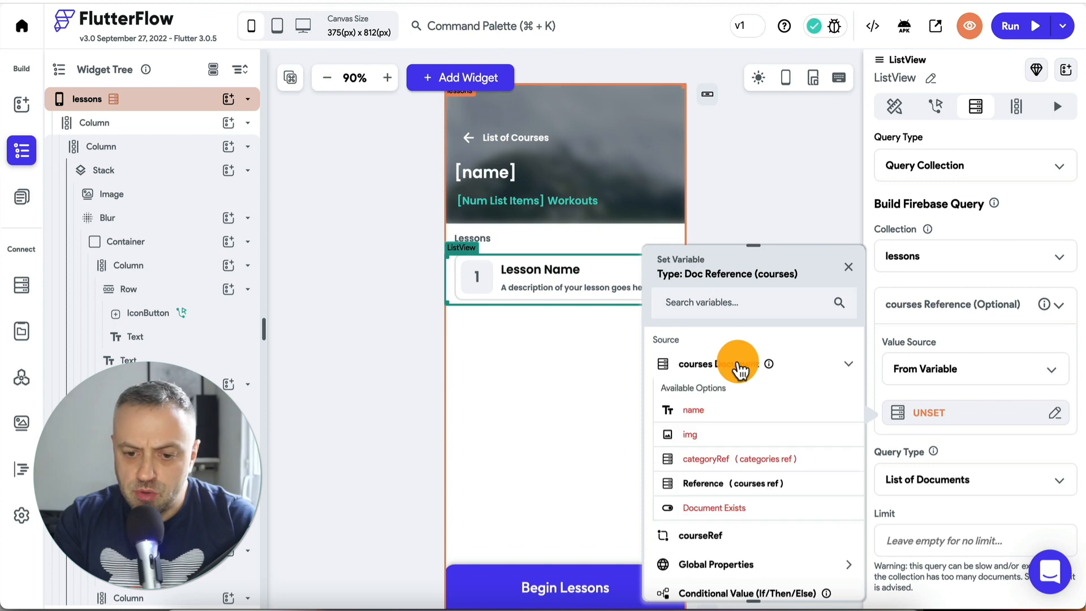
pyautogui.click(740, 485)
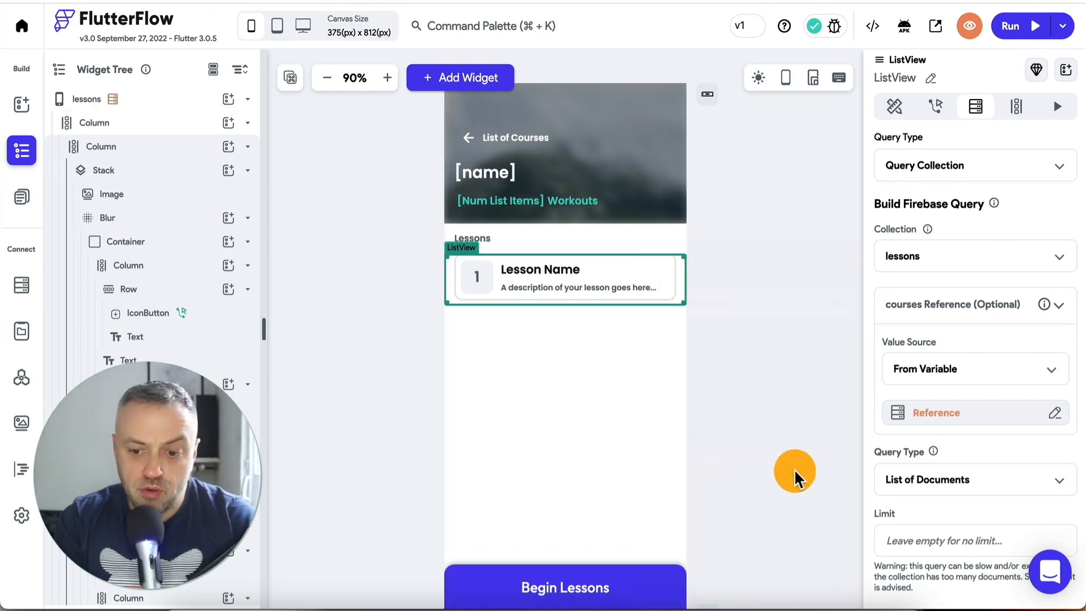
pyautogui.scroll(-5, 993, 444)
pyautogui.click(1051, 508)
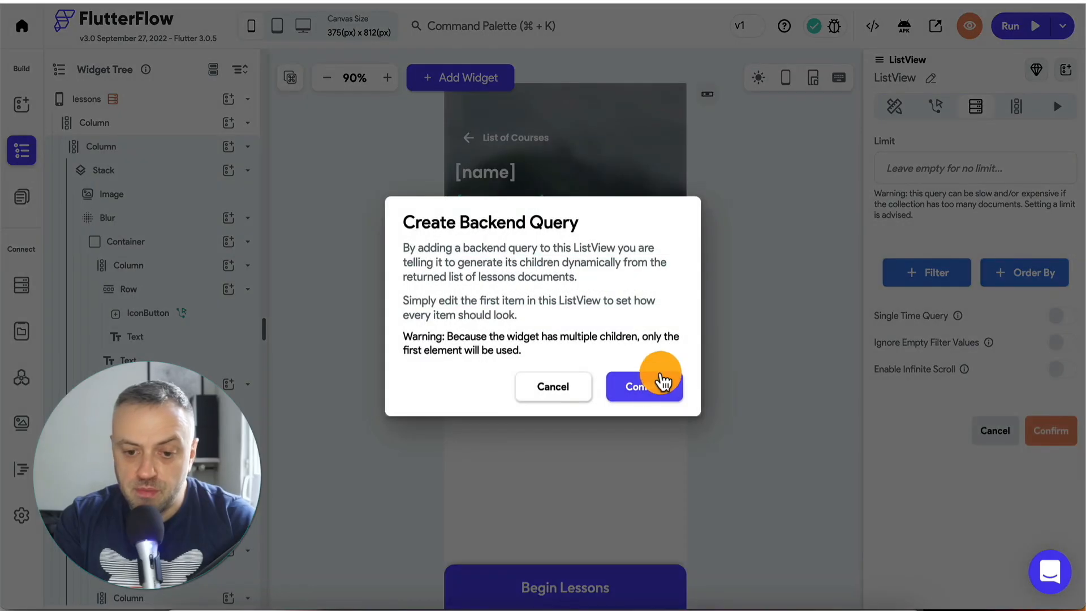
pyautogui.click(644, 387)
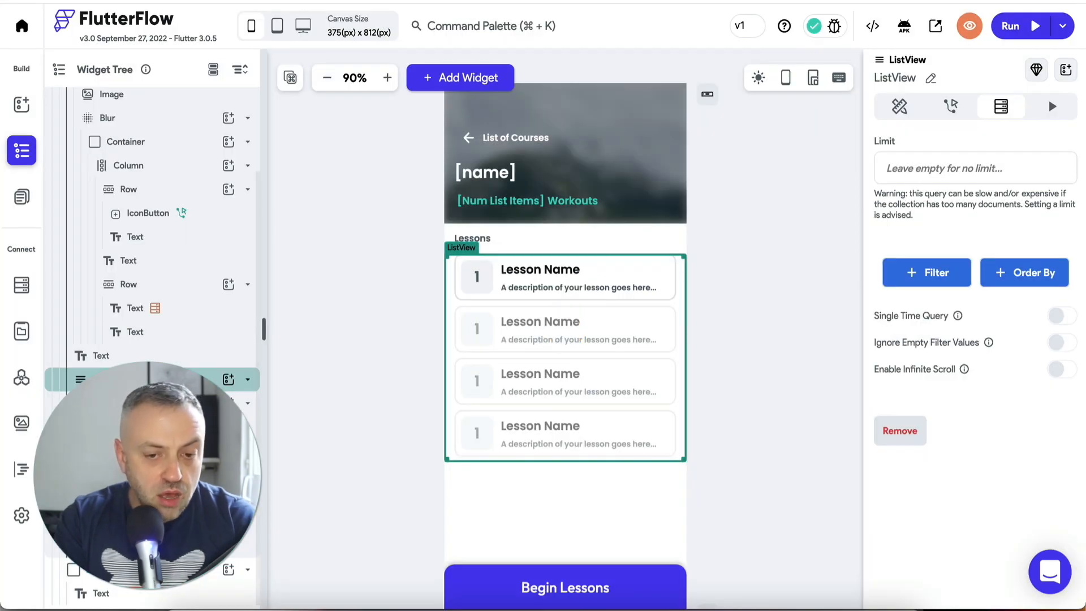
# Bind the Lesson Name text in the first lesson card to the lessons Document's name
pyautogui.click(522, 269)
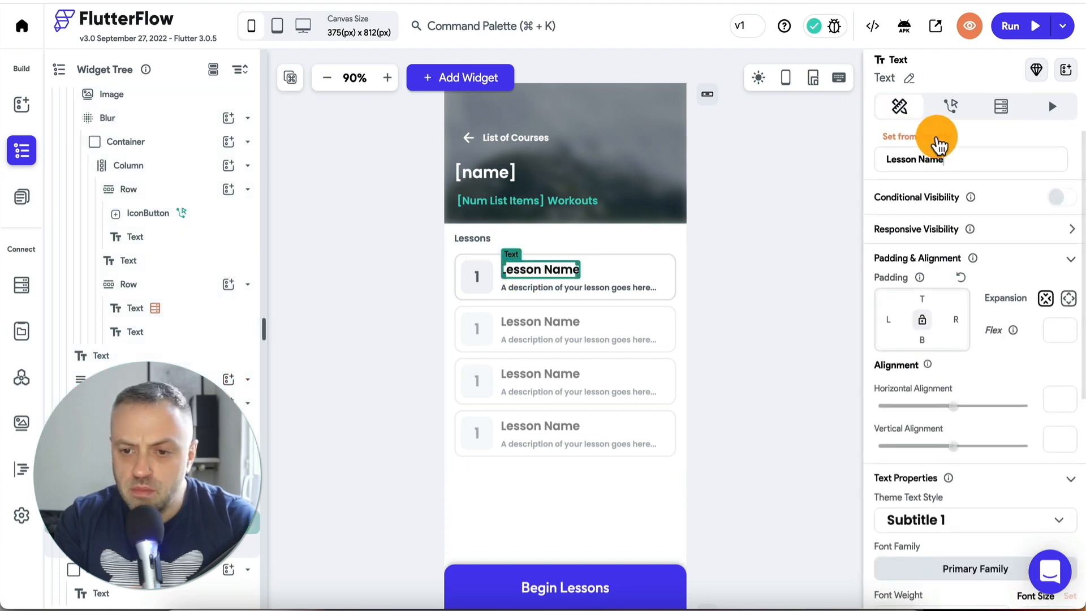
pyautogui.click(936, 136)
pyautogui.click(713, 227)
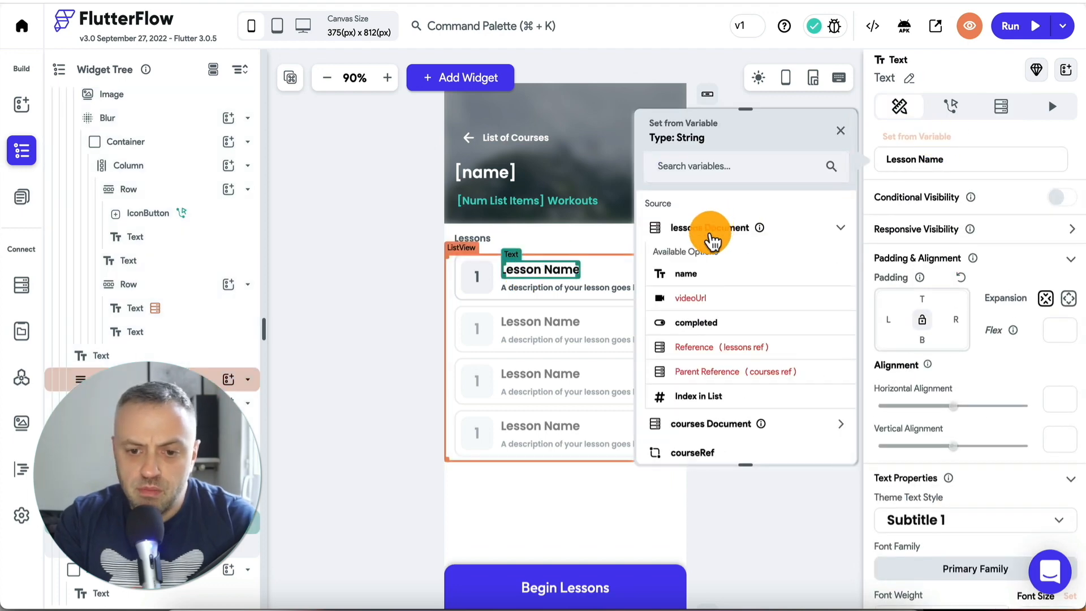
pyautogui.click(712, 273)
pyautogui.click(585, 284)
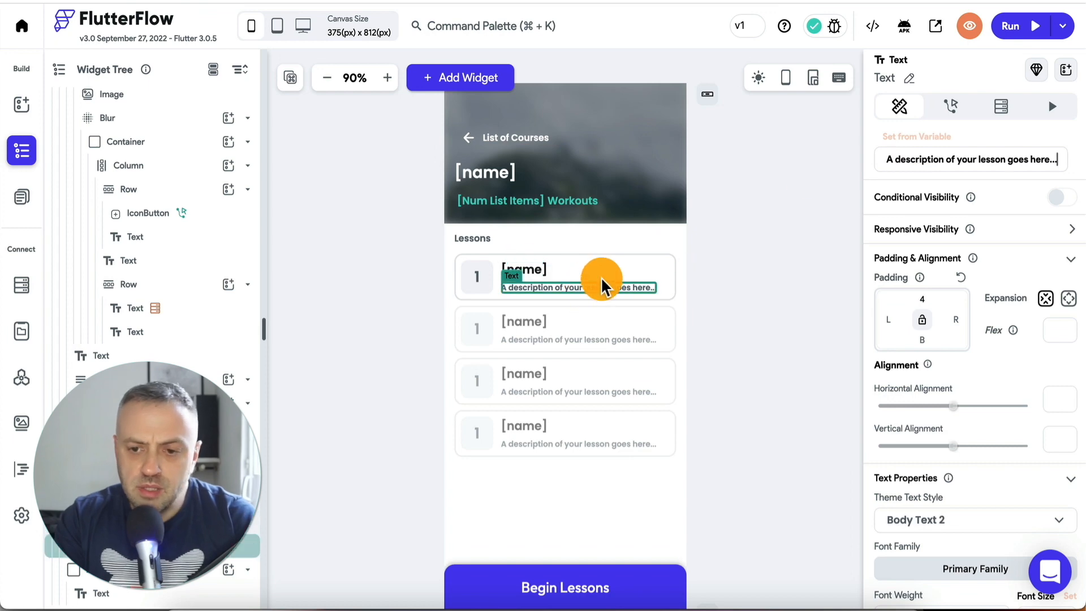
pyautogui.click(943, 139)
pyautogui.click(783, 230)
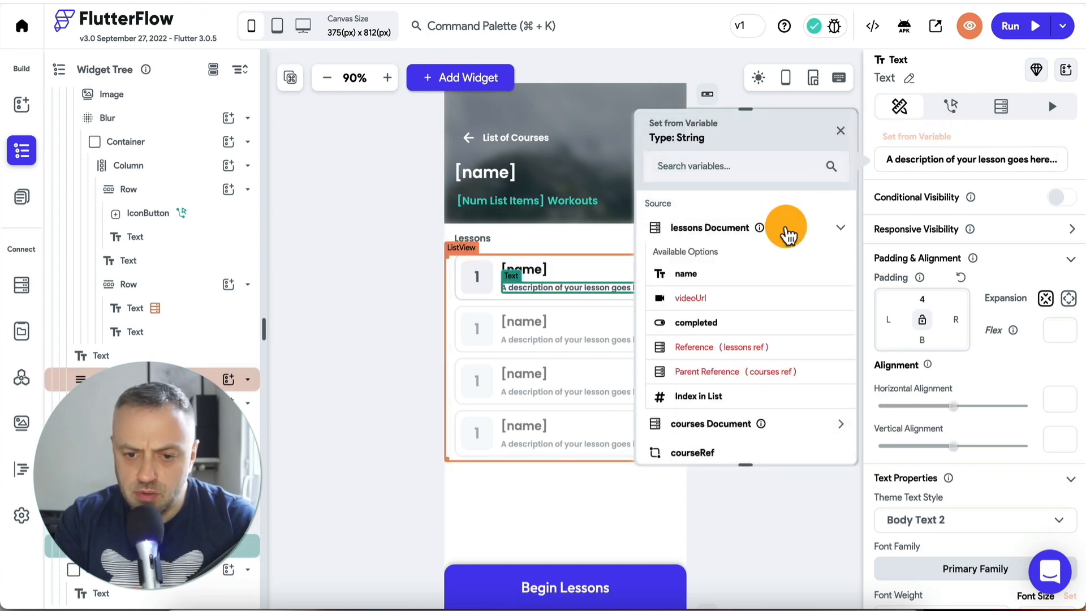
pyautogui.click(772, 522)
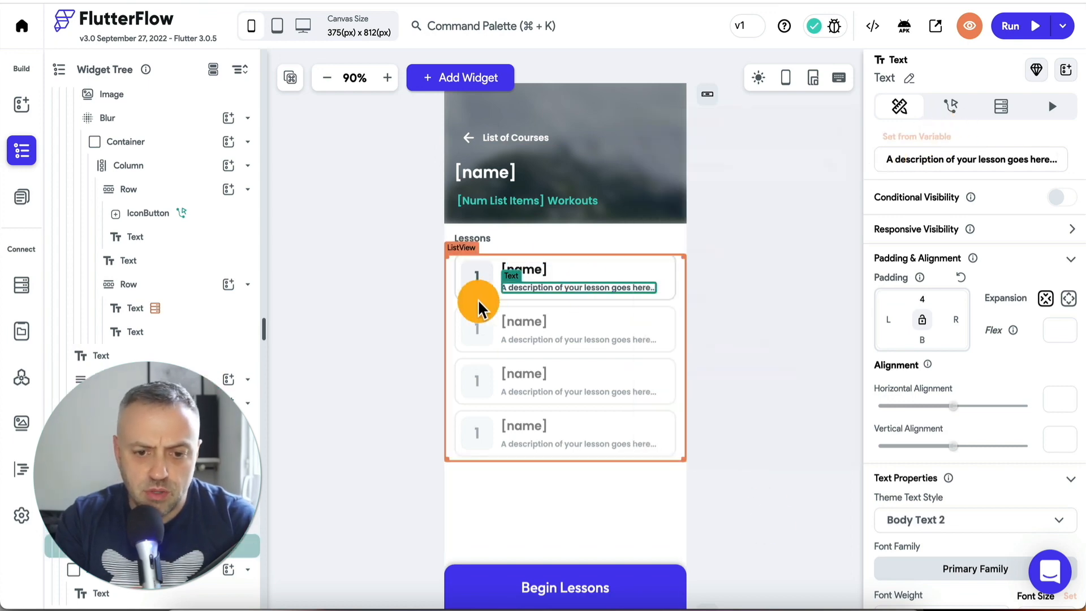
# Bind the lesson card's number text to the lessons Document's Index in List with No Further Changes
pyautogui.click(477, 279)
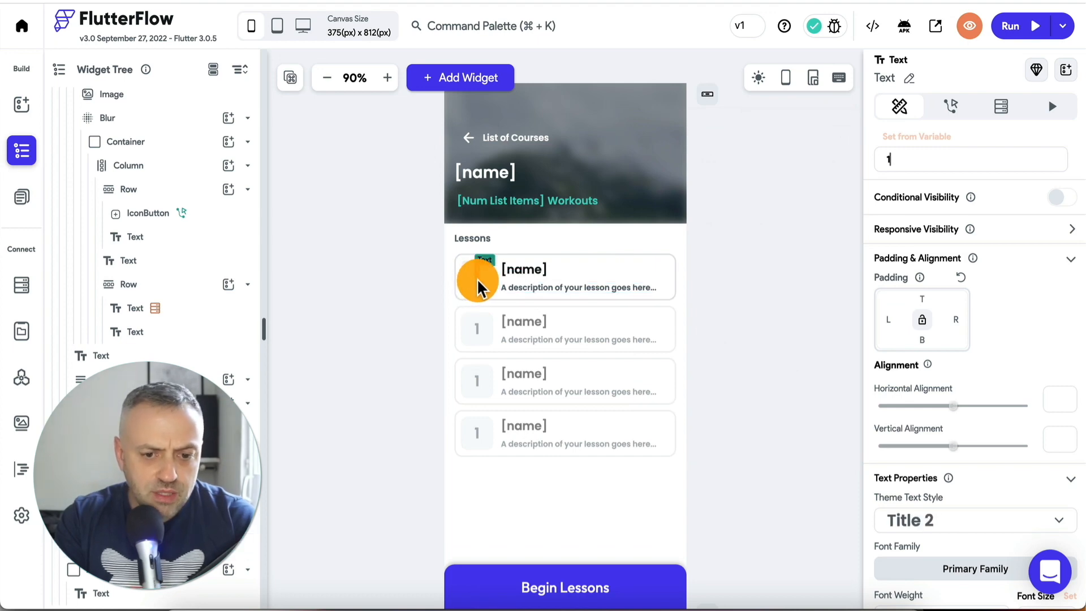
pyautogui.click(925, 142)
pyautogui.click(728, 229)
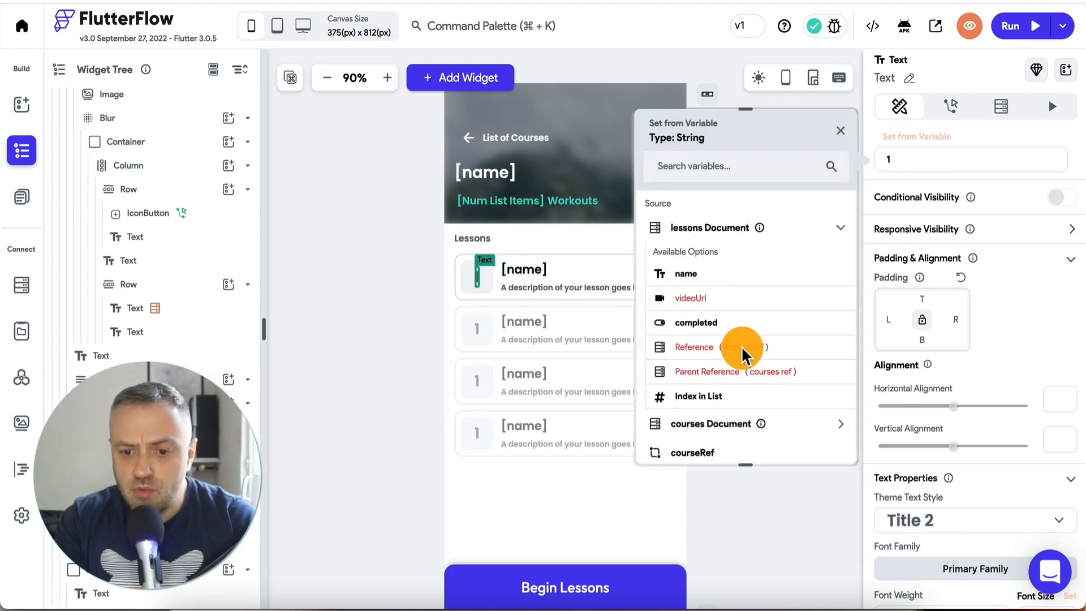
pyautogui.click(704, 395)
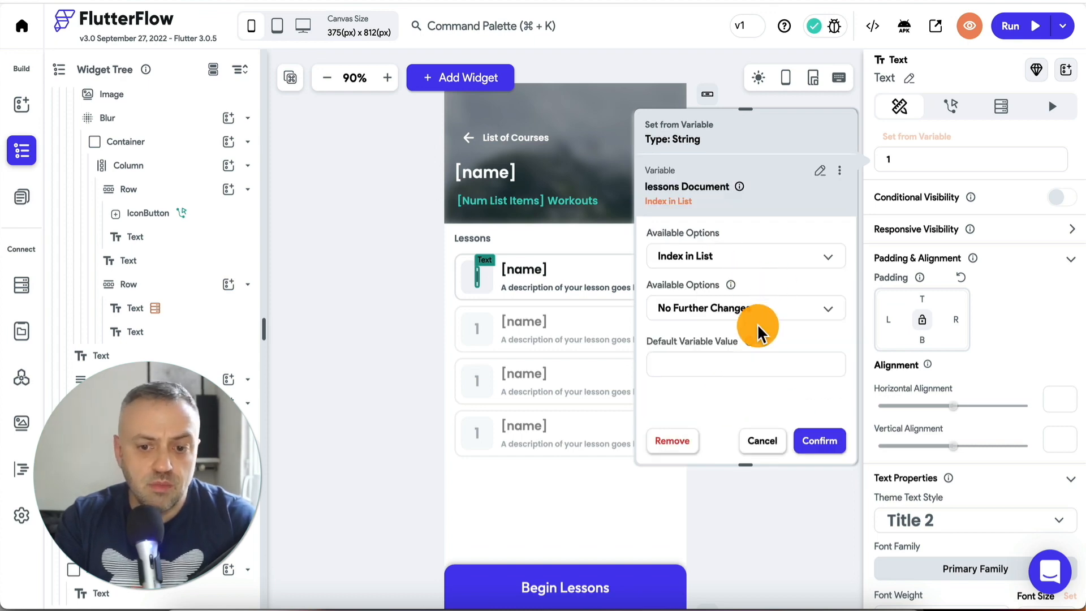
pyautogui.click(823, 441)
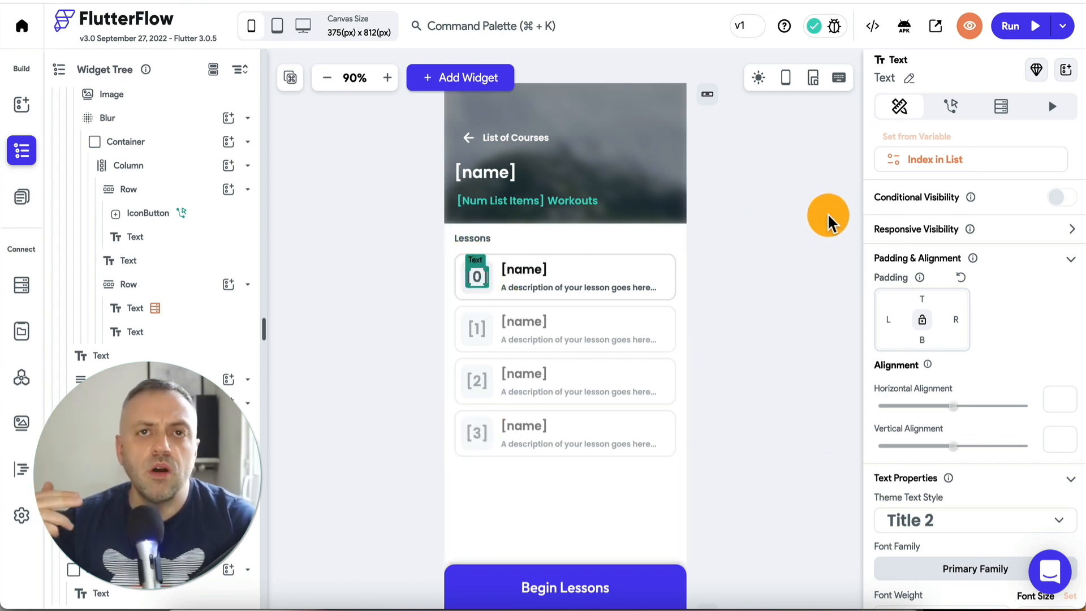
# Check the further formatting options of the number text's Index in List variable, and remove the variable
pyautogui.click(900, 160)
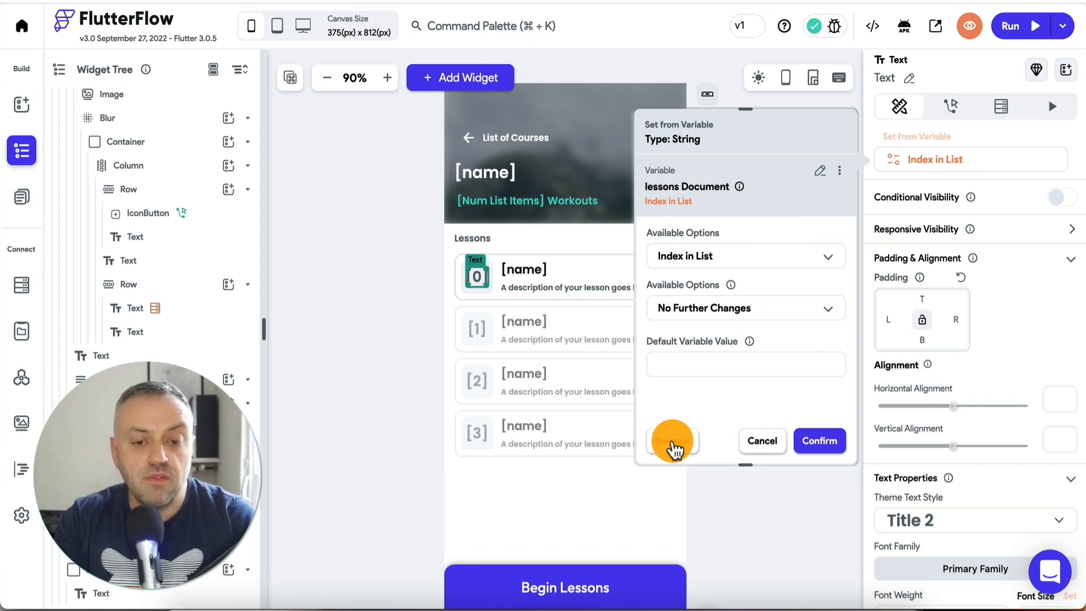
pyautogui.click(755, 310)
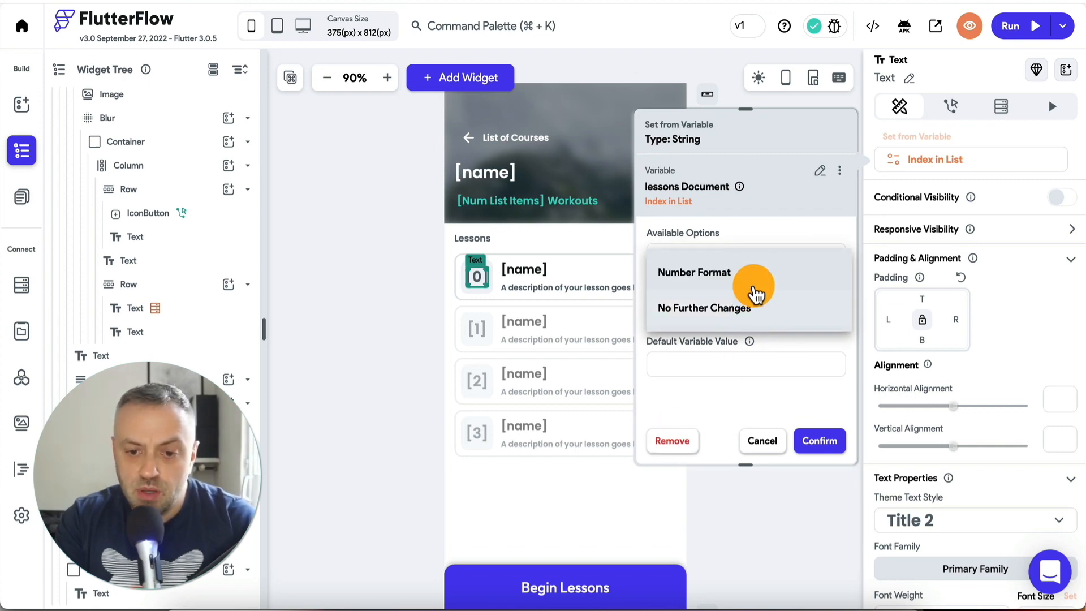
pyautogui.click(741, 388)
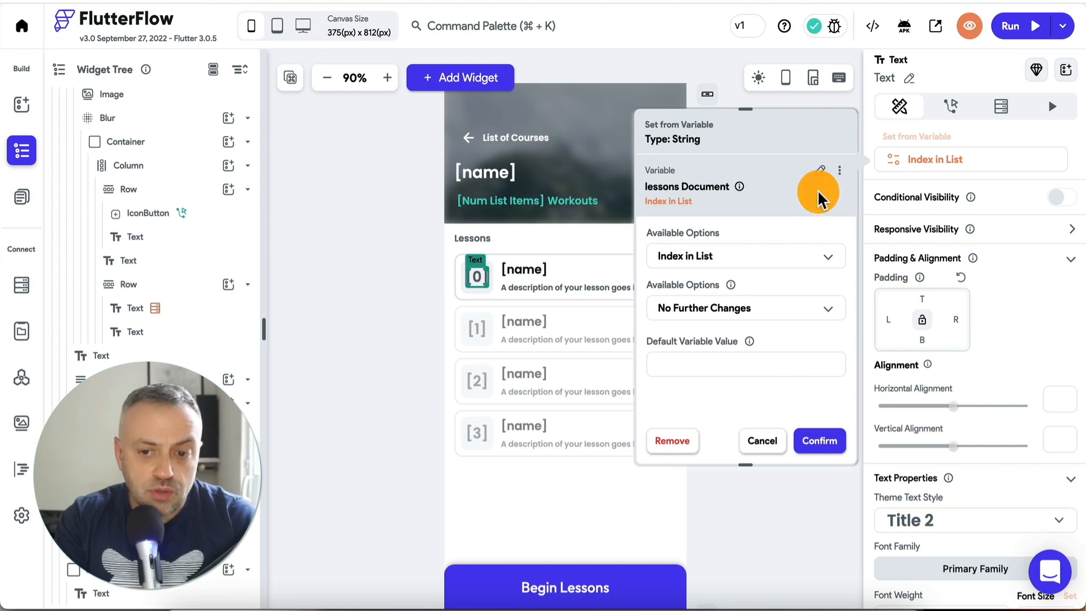
pyautogui.click(683, 440)
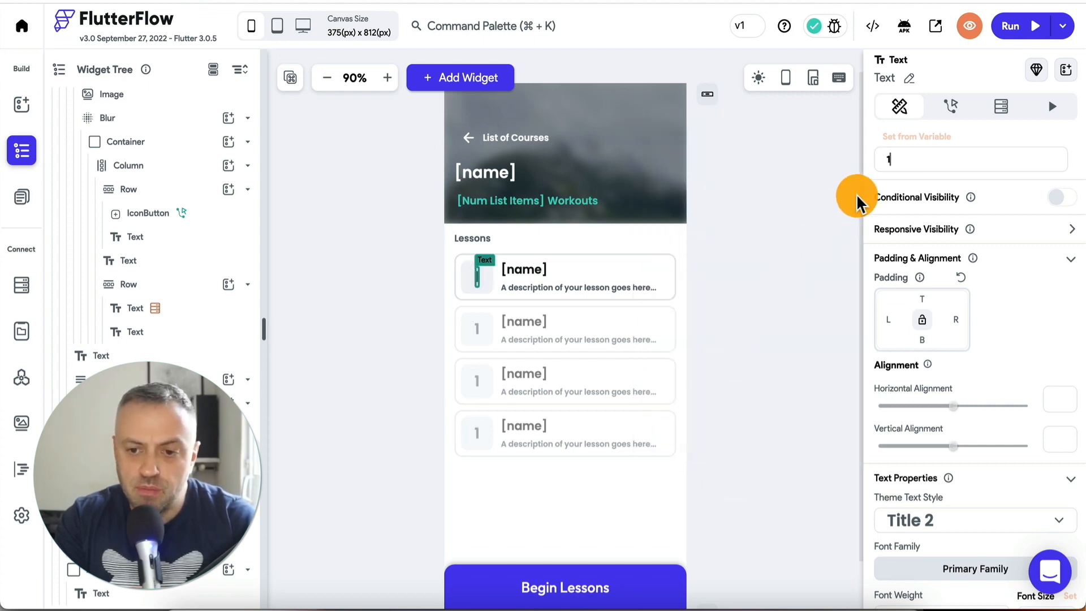
# Create a custom function named addOne for the lesson number text, with an Integer return type
pyautogui.click(924, 134)
pyautogui.scroll(-1, 782, 374)
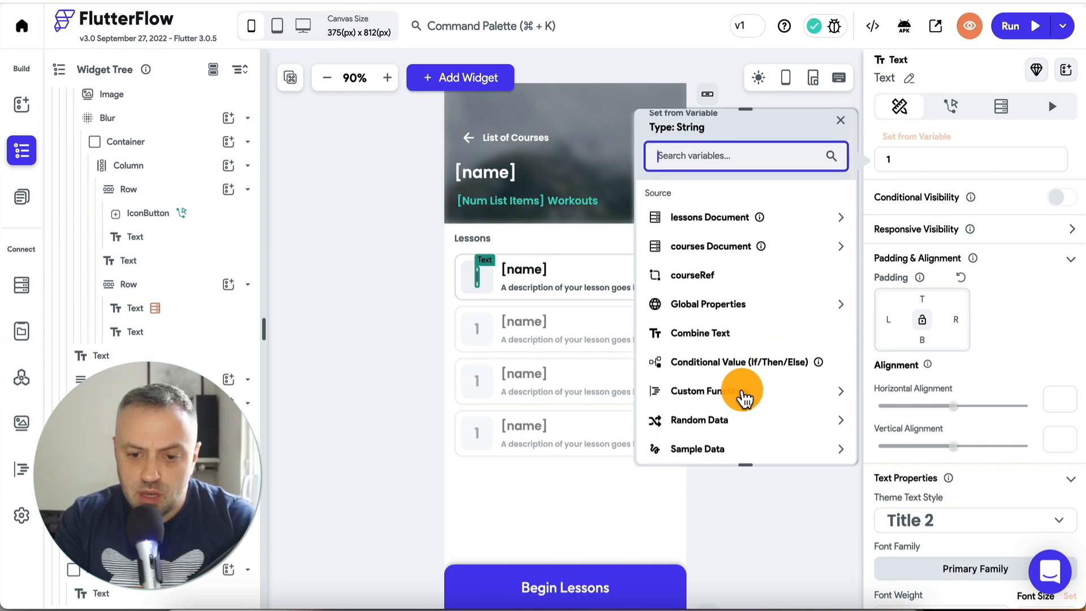
pyautogui.click(738, 390)
pyautogui.click(717, 439)
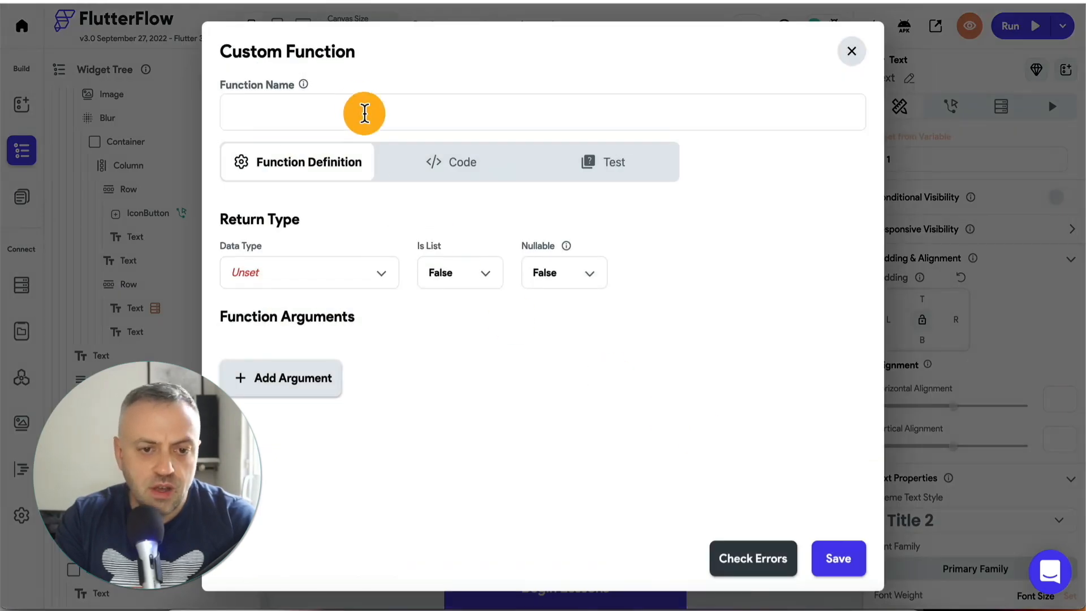
pyautogui.write('addOne')
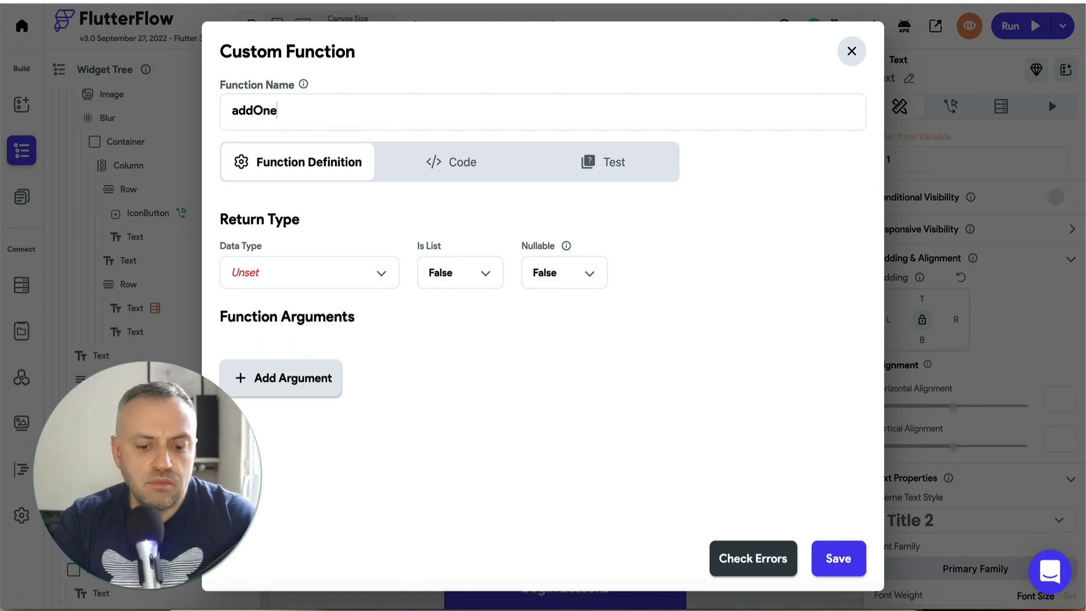
pyautogui.click(351, 285)
pyautogui.click(307, 65)
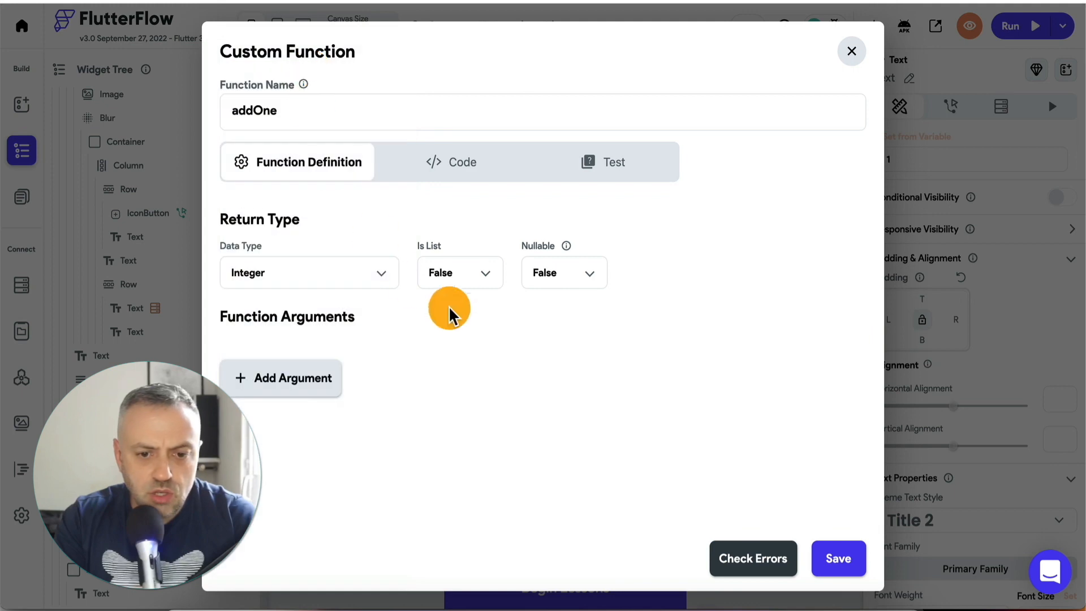
# Add a function argument named value with data type Integer and Nullable set to False
pyautogui.click(320, 376)
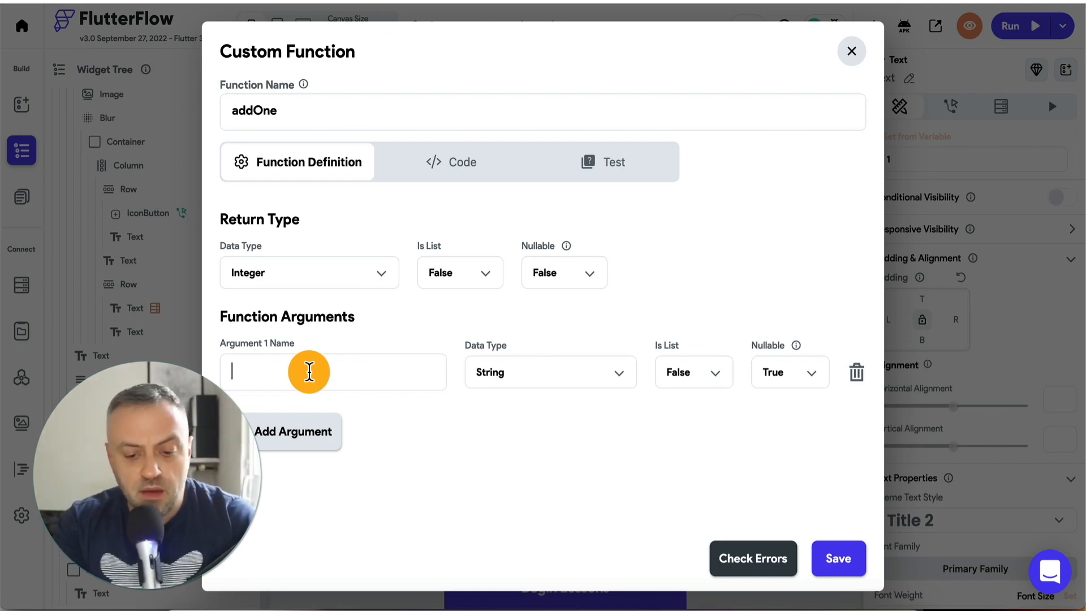
pyautogui.write('value')
pyautogui.click(530, 375)
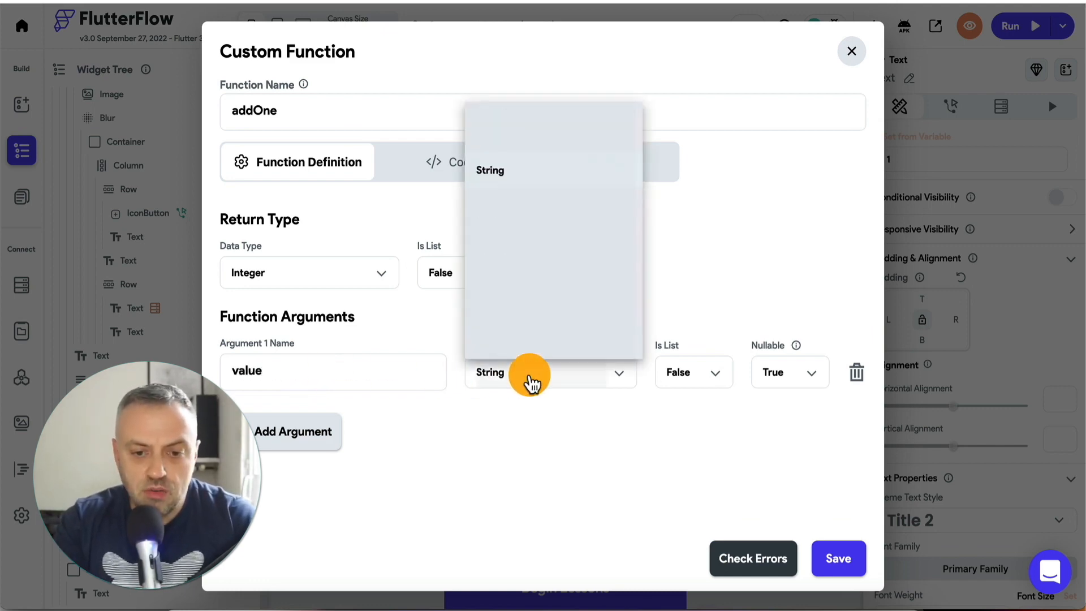
pyautogui.click(536, 71)
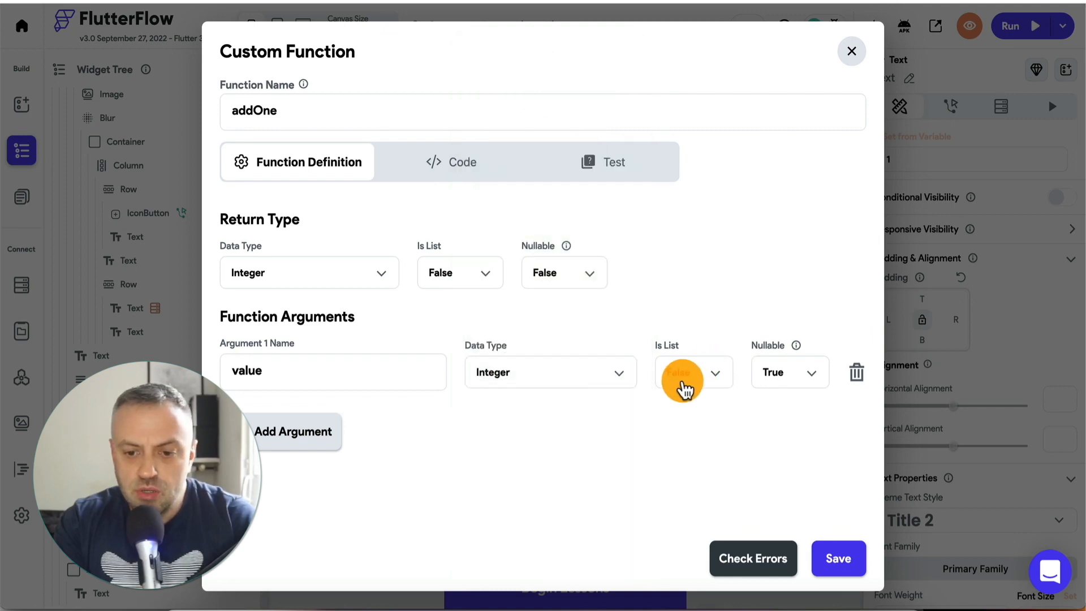
pyautogui.click(800, 388)
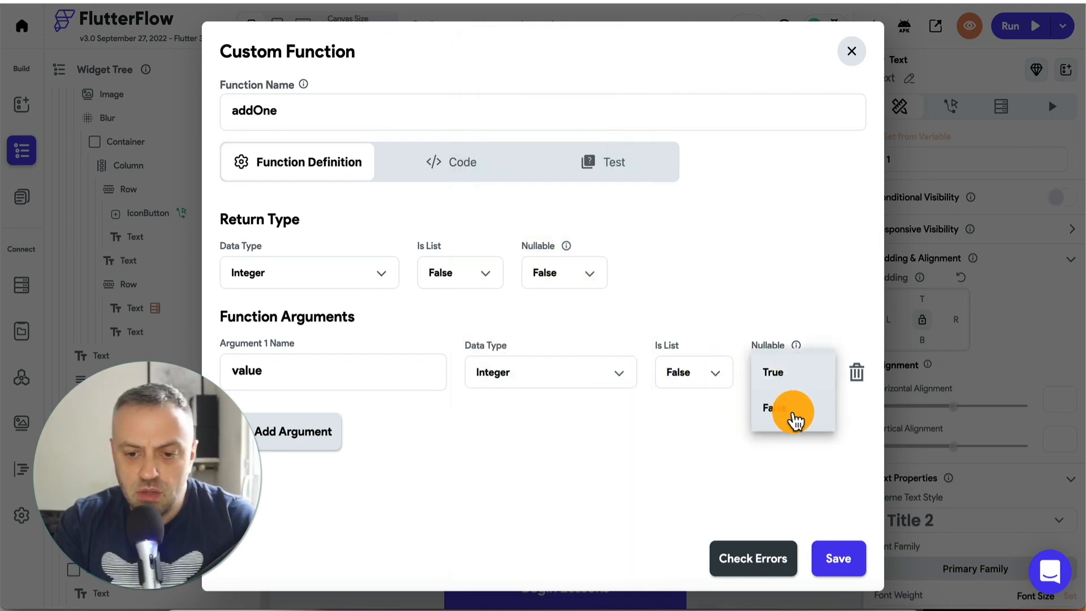
pyautogui.click(796, 419)
# Replace the placeholder comment in addOne's code with "return value + 1;" and save the function
pyautogui.click(475, 179)
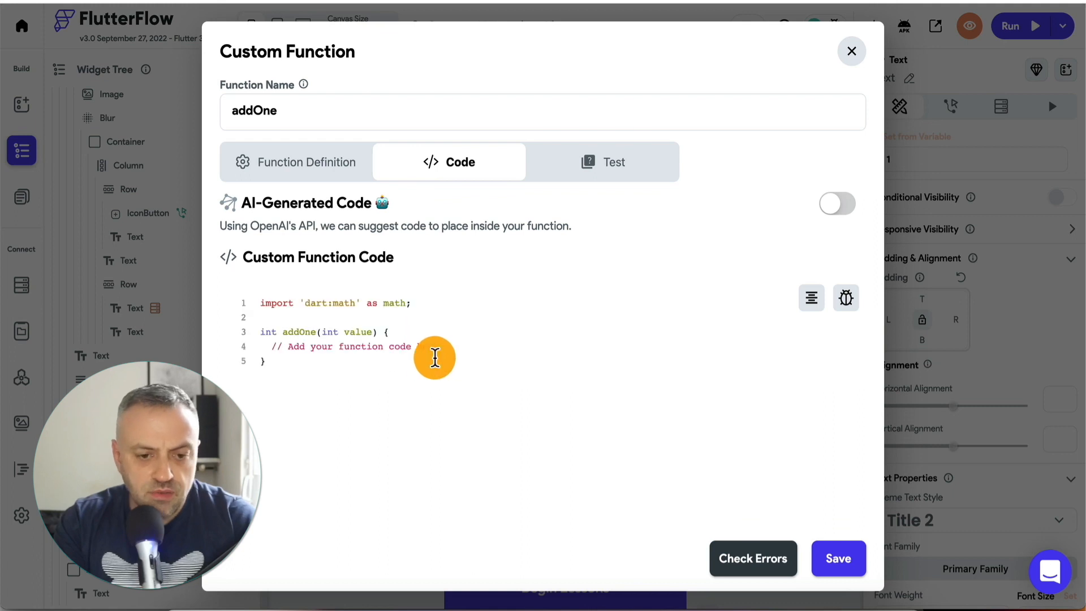
pyautogui.moveTo(447, 346); pyautogui.dragTo(272, 347)
pyautogui.write('re')
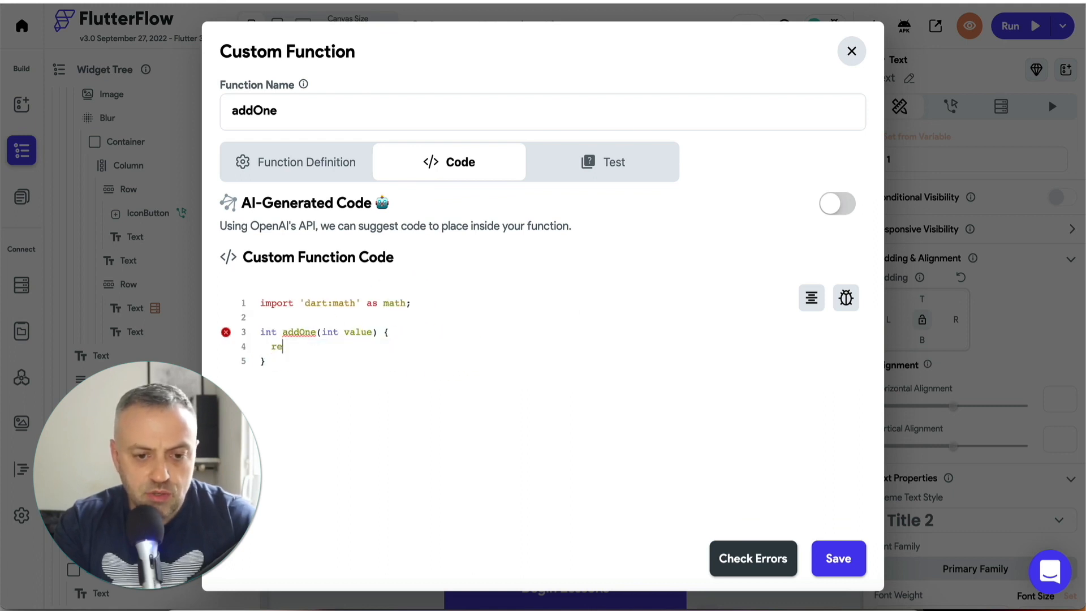
pyautogui.write('turn value + 1;')
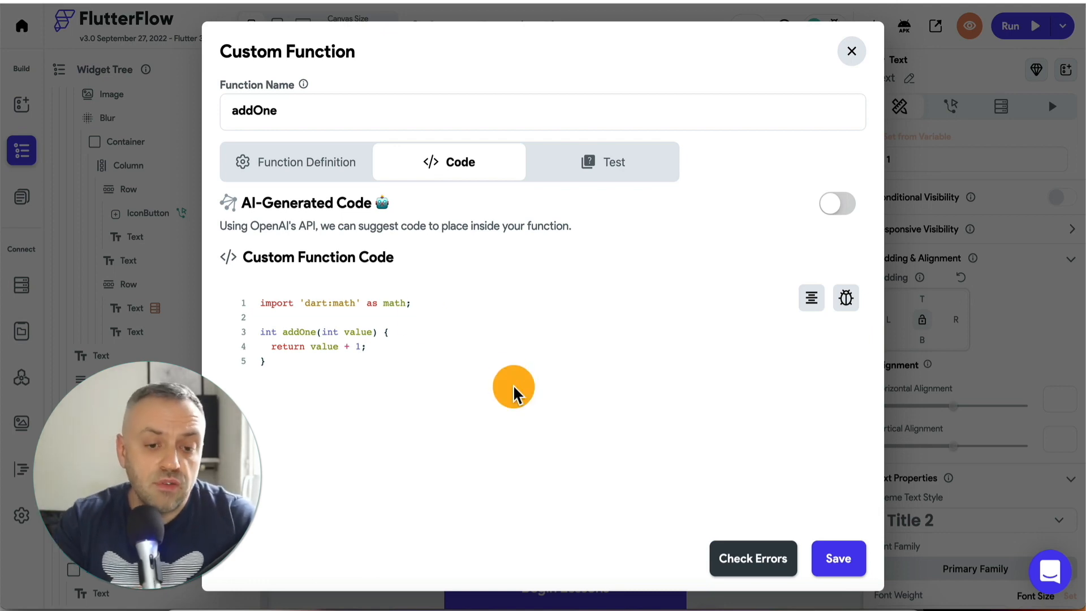
pyautogui.click(838, 559)
# Set addOne's value argument from the lessons Document's Index in List variable and apply the function to the number text
pyautogui.scroll(-2, 720, 320)
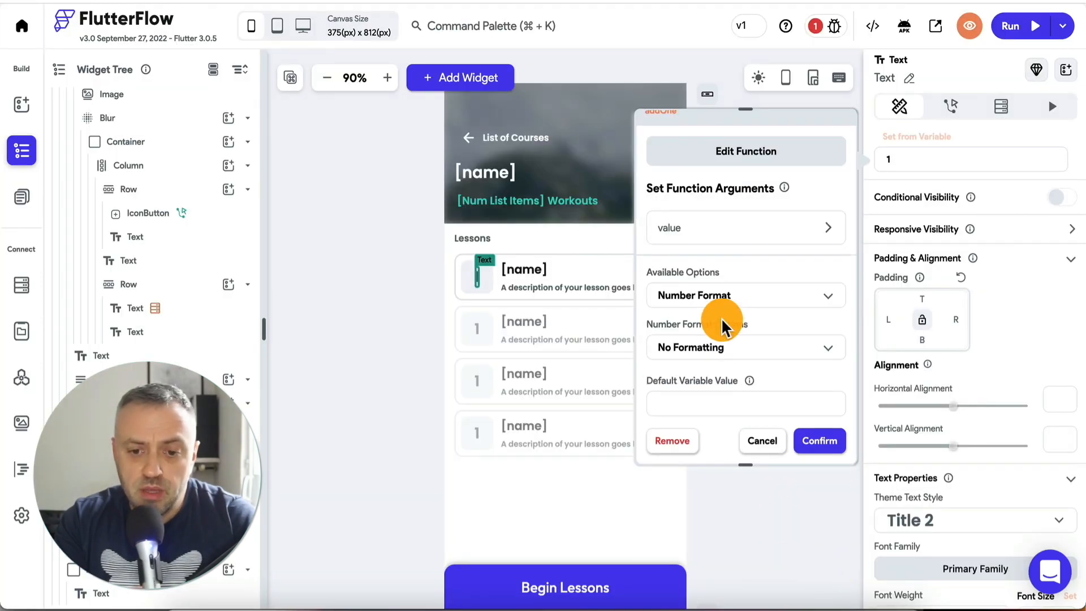
pyautogui.click(731, 228)
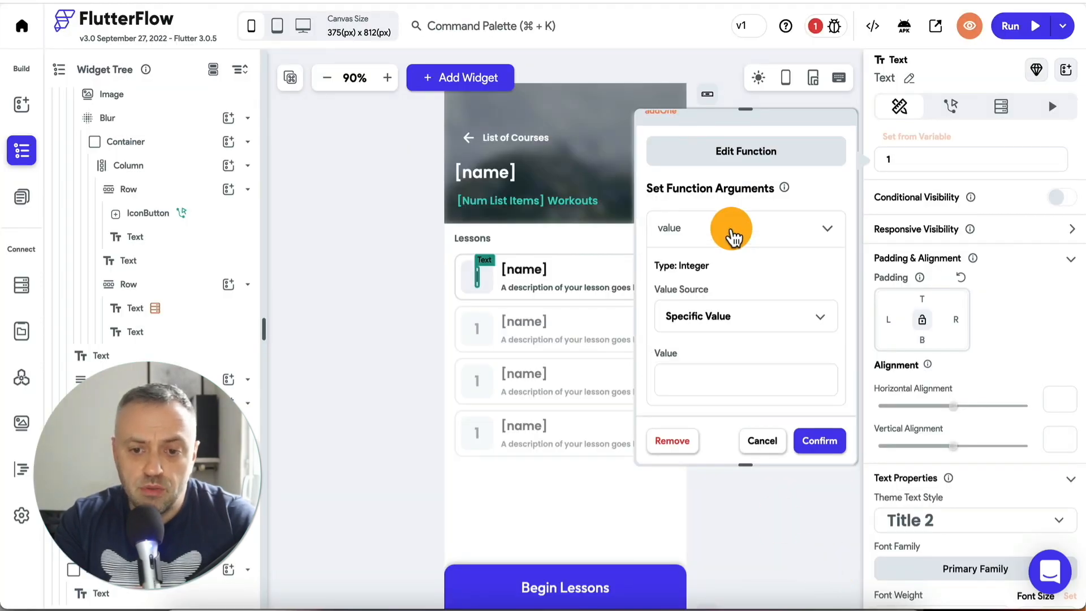
pyautogui.click(723, 333)
pyautogui.click(715, 354)
pyautogui.click(728, 359)
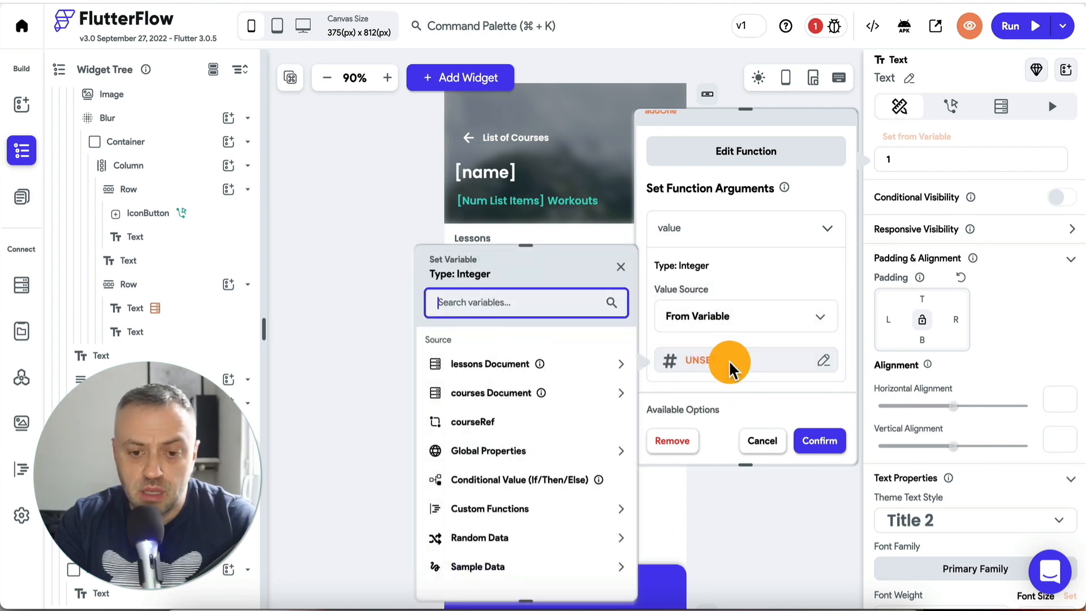
pyautogui.click(500, 368)
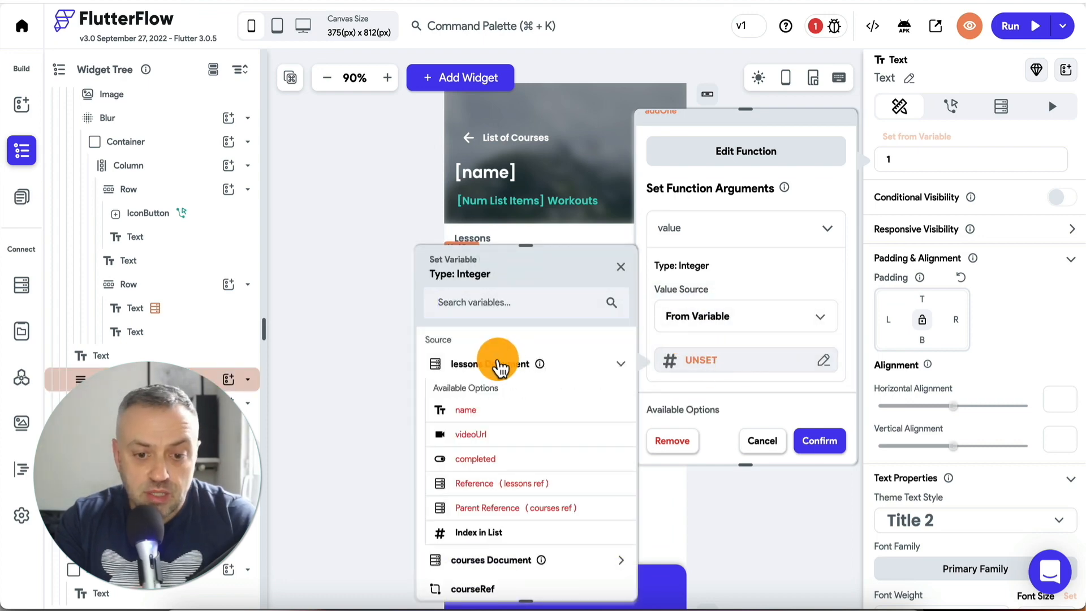
pyautogui.click(492, 531)
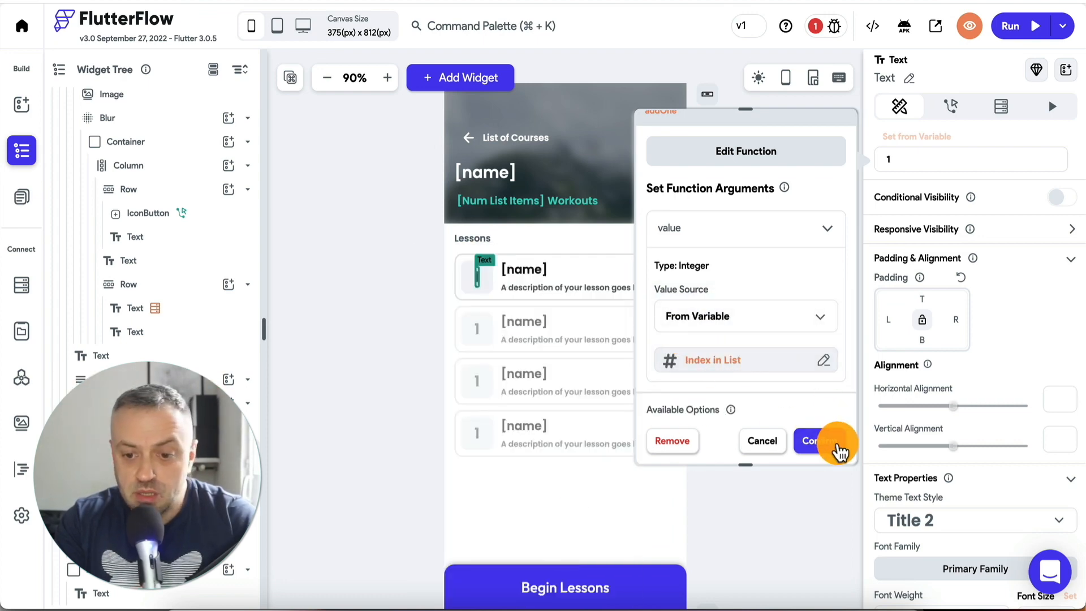
pyautogui.click(835, 443)
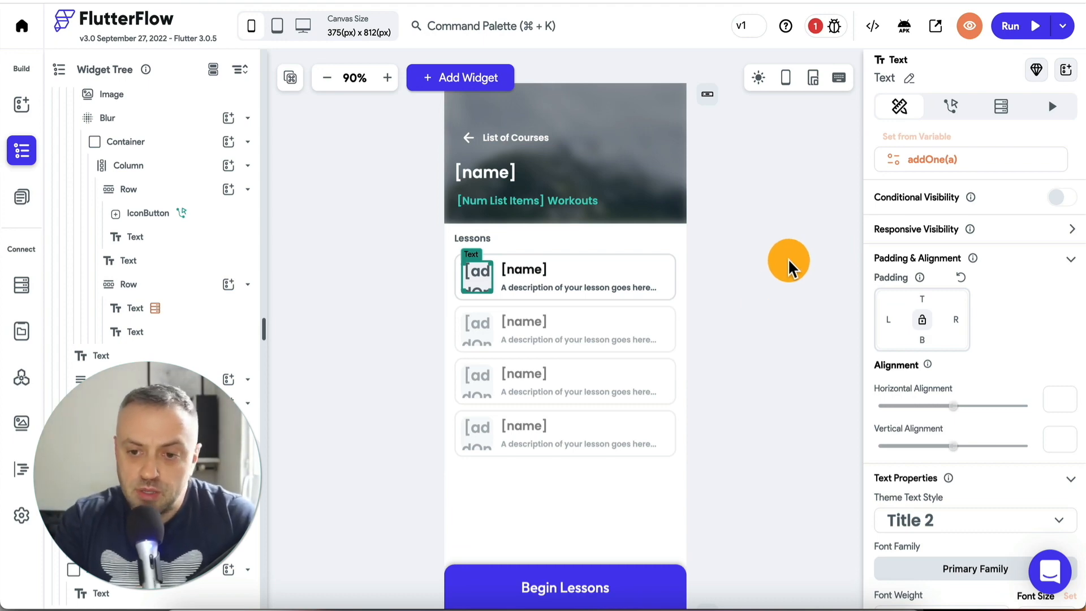
# Check the project's custom functions for errors and return to the page builder
pyautogui.click(816, 28)
pyautogui.click(767, 144)
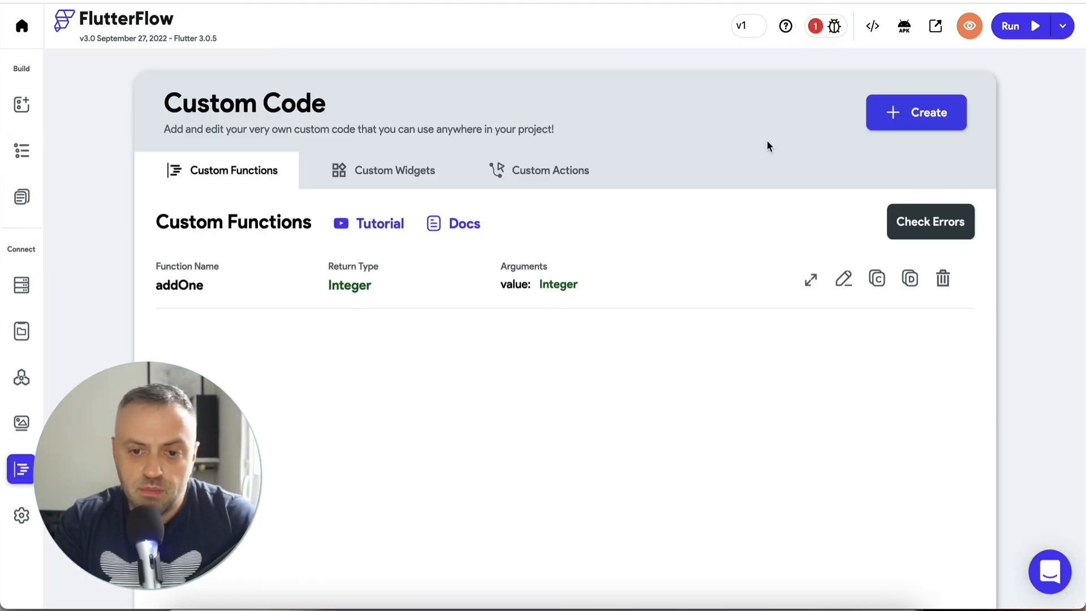
pyautogui.click(897, 223)
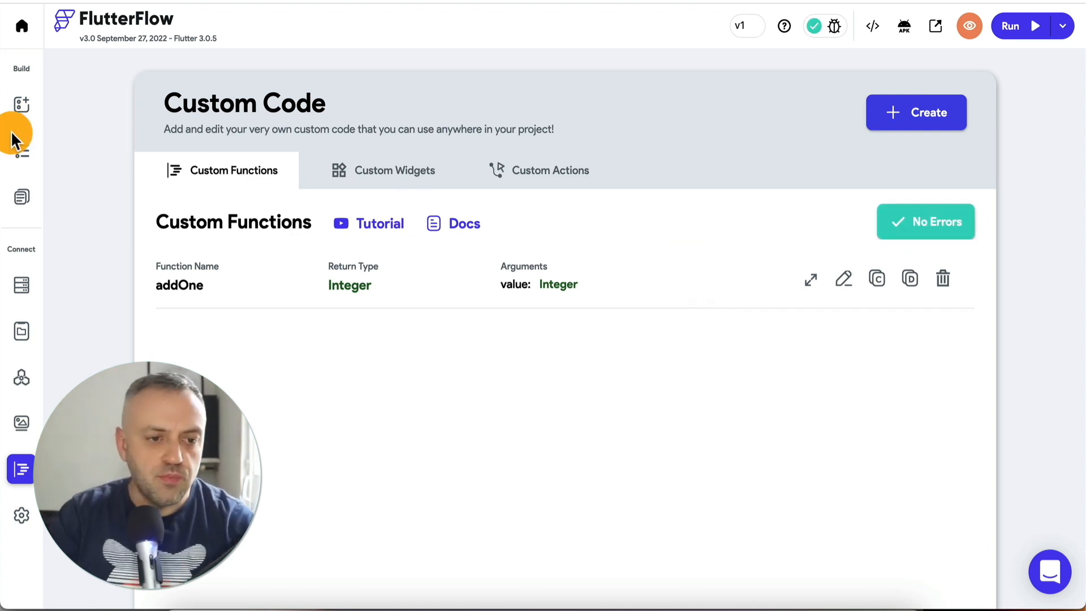
pyautogui.click(23, 109)
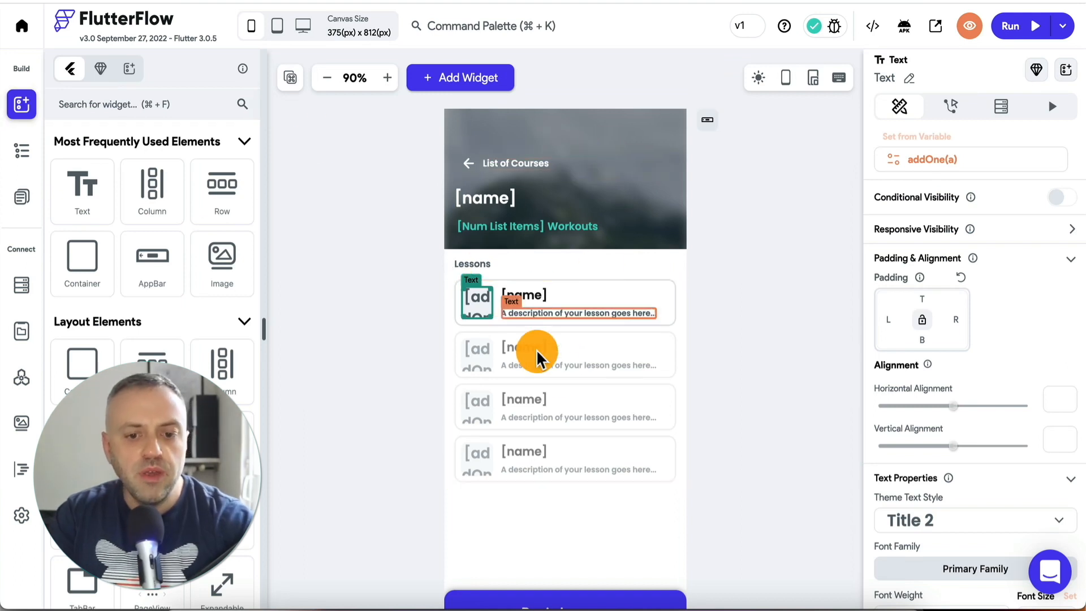
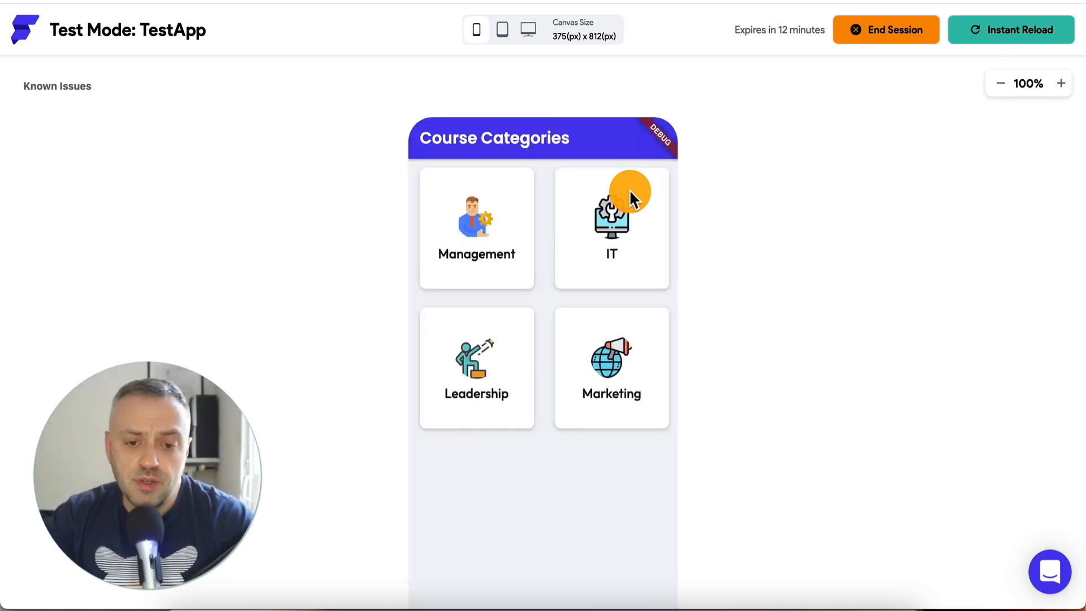
# Open the Marketing 101 course in the test app and examine the numbering and order of its lessons
pyautogui.click(600, 275)
pyautogui.click(480, 261)
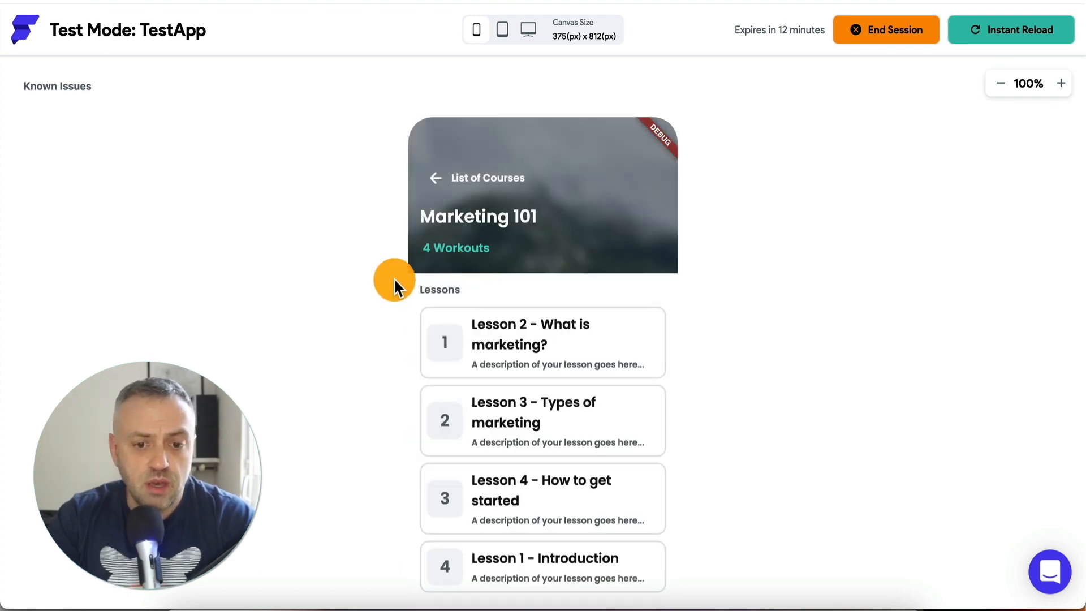
pyautogui.scroll(-3, 394, 277)
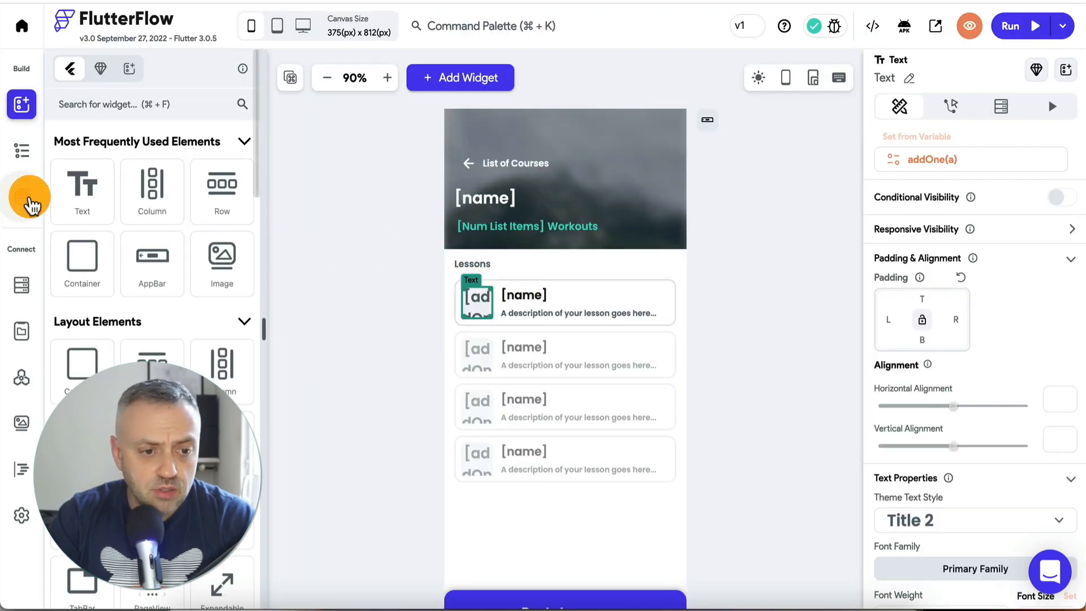
# Add an ordering to the lessons ListView's query by the name field with Increasing order, and confirm the query
pyautogui.click(22, 150)
pyautogui.scroll(-2, 155, 345)
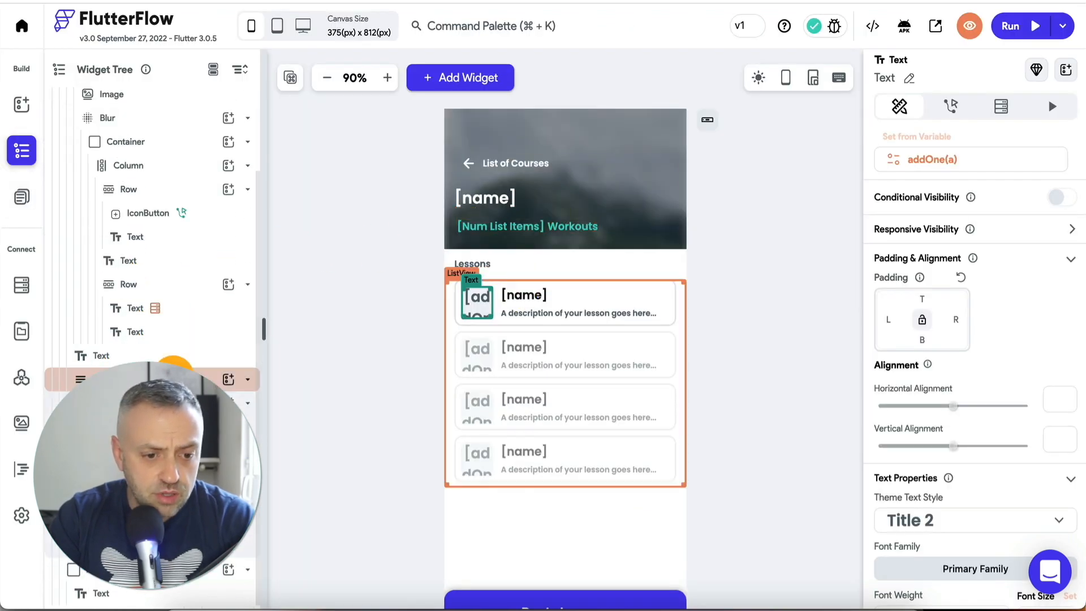
pyautogui.click(175, 369)
pyautogui.scroll(-4, 928, 289)
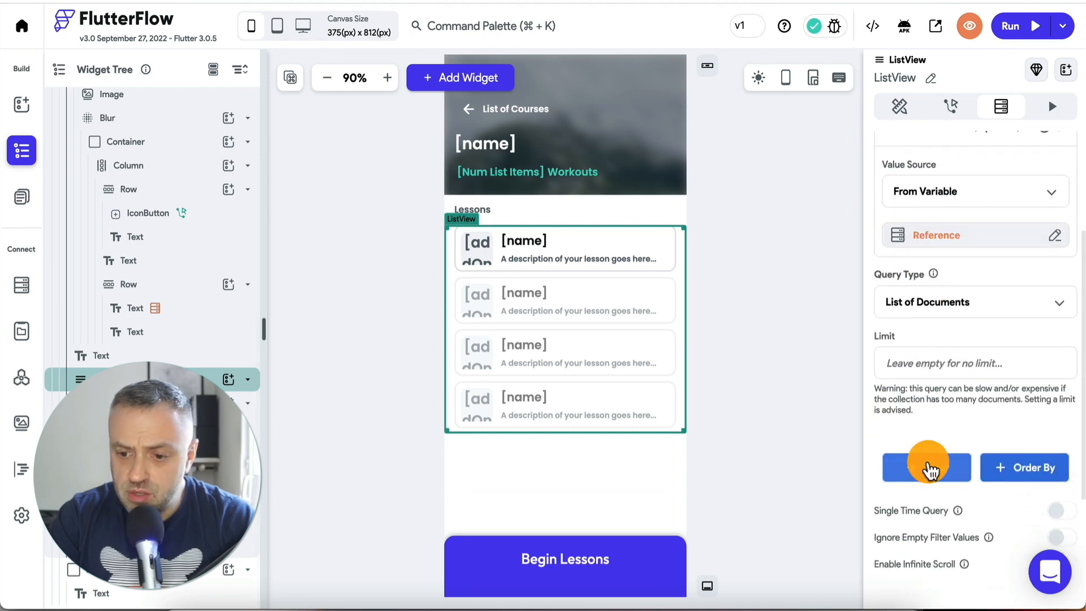
pyautogui.click(1020, 470)
pyautogui.scroll(-3, 996, 424)
pyautogui.click(973, 371)
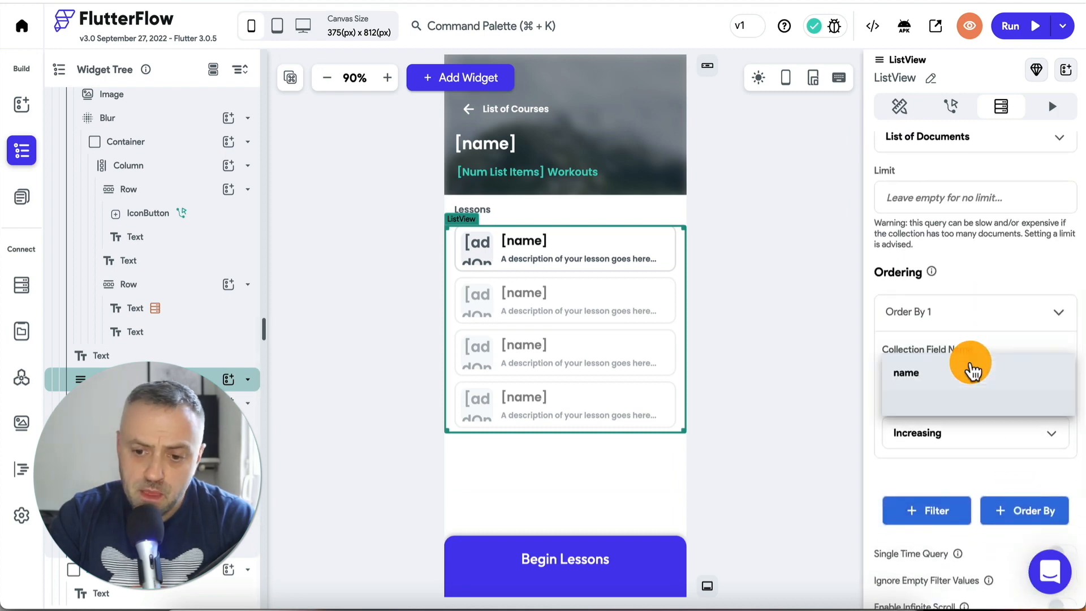
pyautogui.click(953, 375)
pyautogui.click(954, 440)
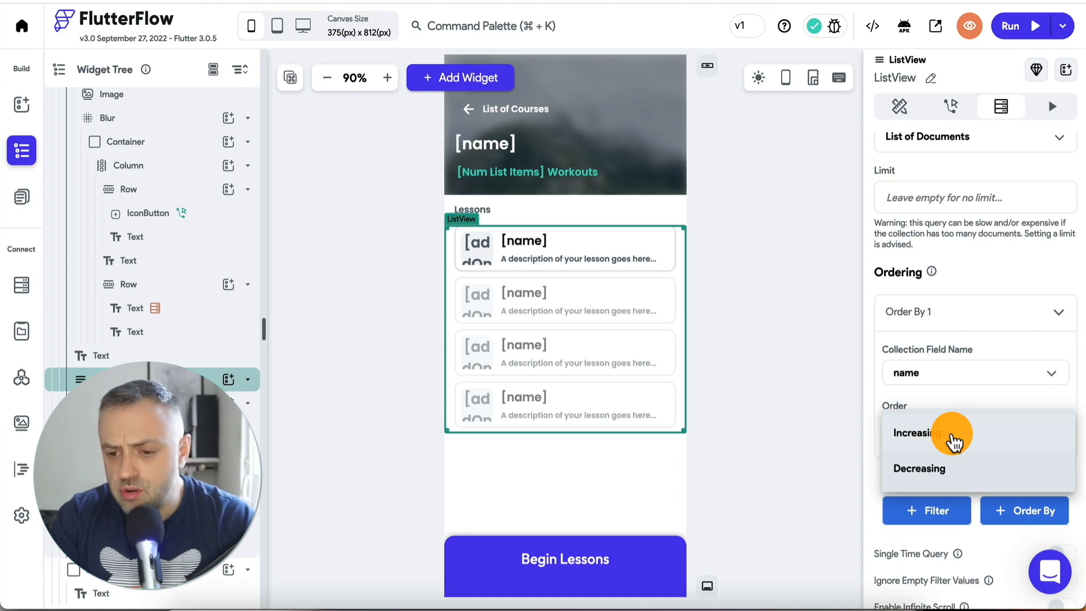
pyautogui.click(954, 434)
pyautogui.scroll(-3, 951, 439)
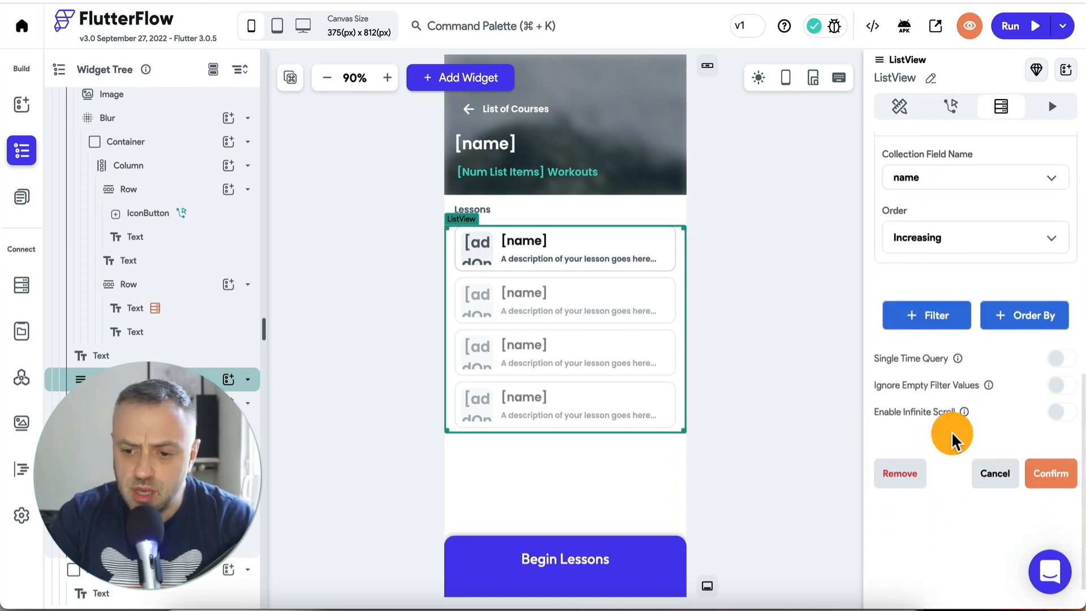
pyautogui.click(1052, 475)
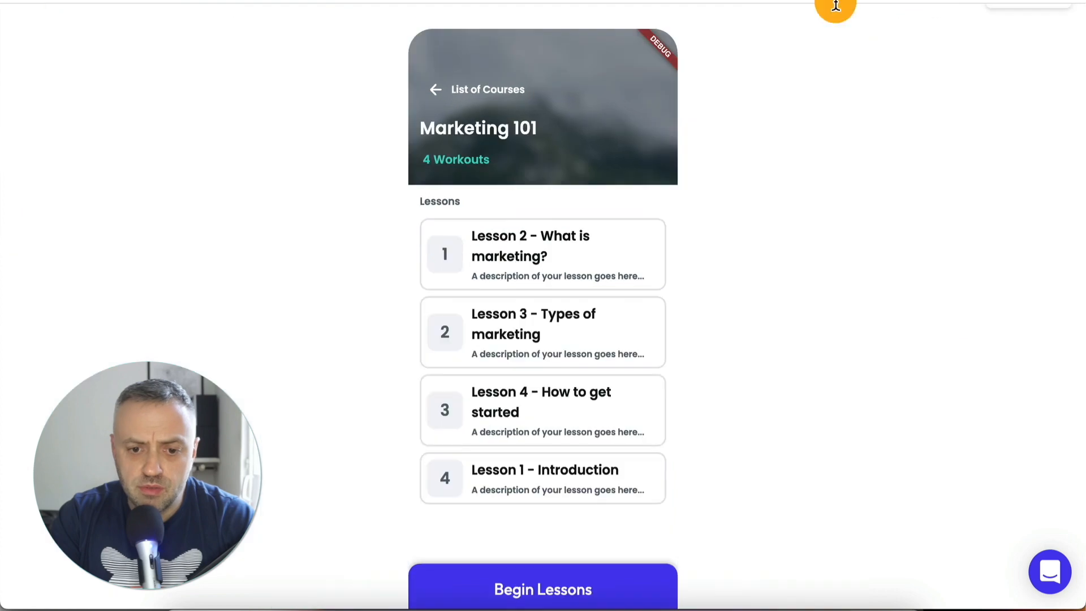
# Reload the test app and open a category and course to check the lesson order
pyautogui.click(982, 42)
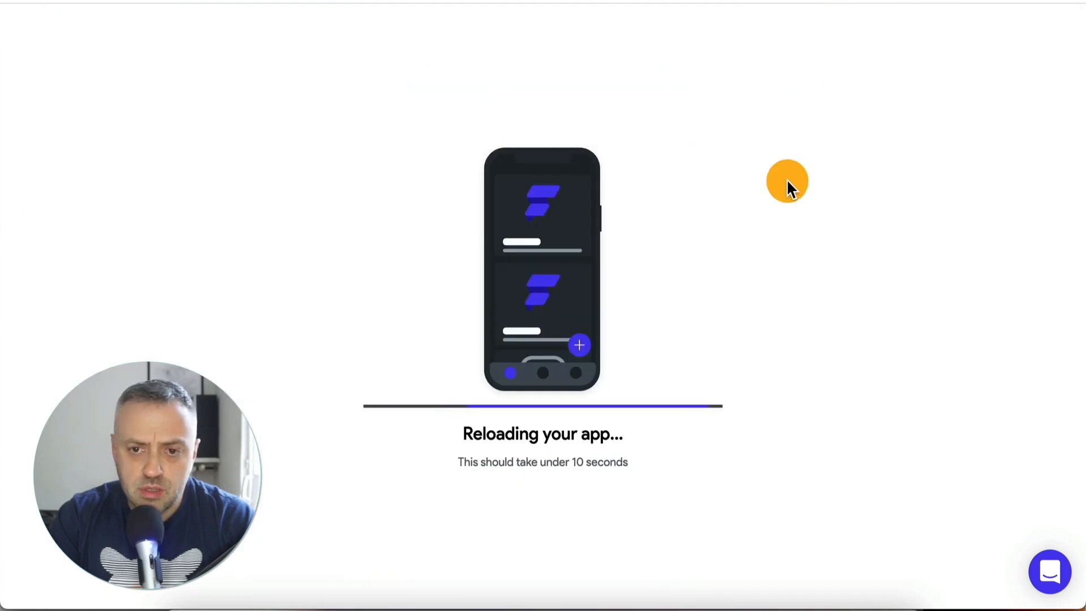
pyautogui.click(613, 238)
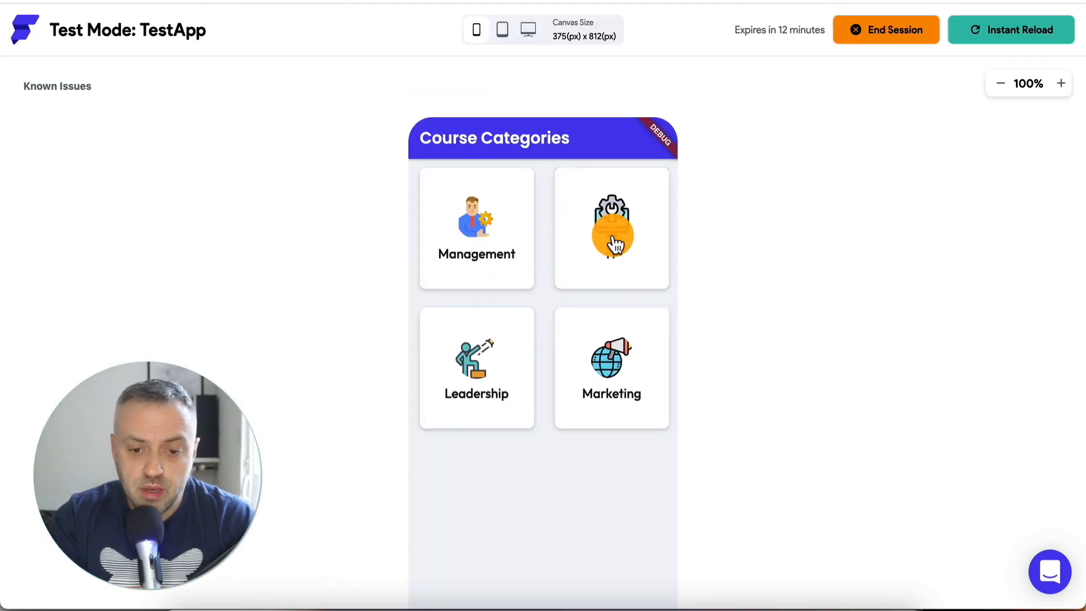
pyautogui.click(487, 249)
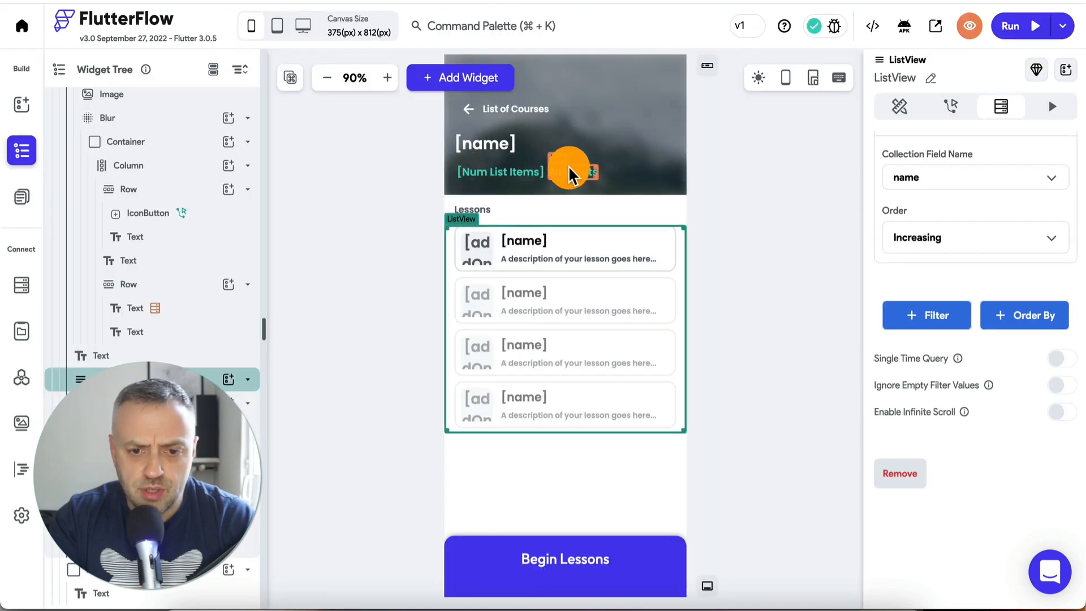
# Change the Workouts label in the lessons page header to Lessons, and delete the Begin Lessons button
pyautogui.click(574, 169)
pyautogui.click(968, 152)
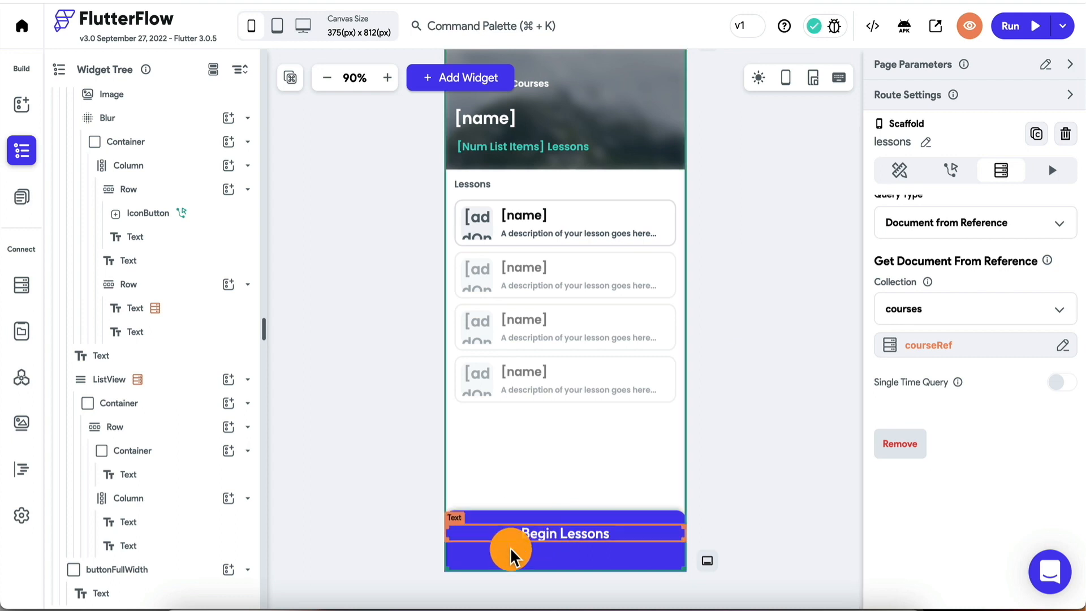
pyautogui.click(511, 551)
pyautogui.click(497, 517)
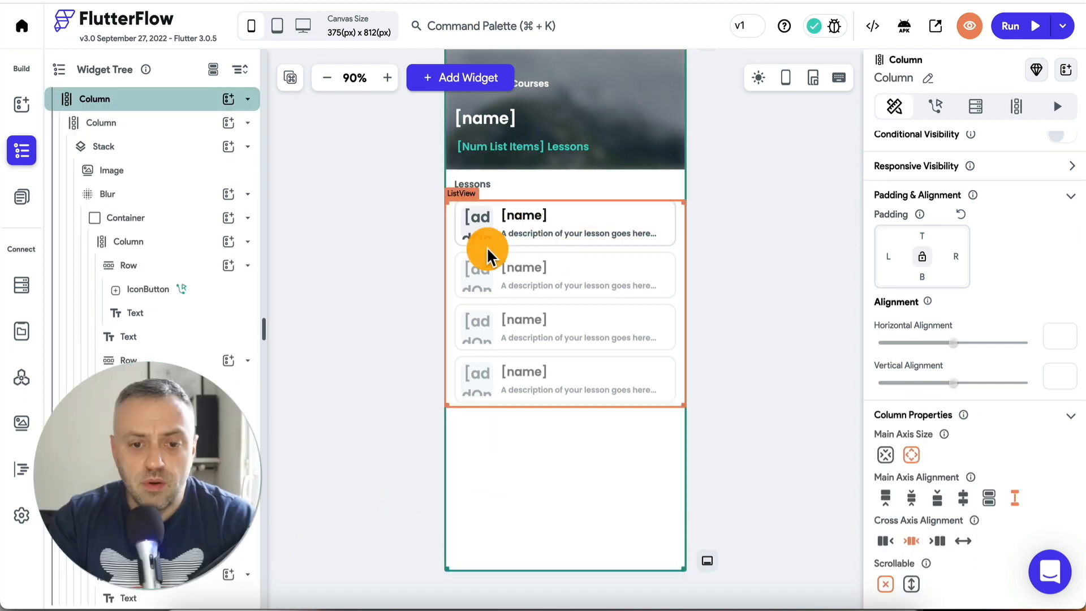
# Add an On Tap action to the lesson item's container that navigates to the Lesson page
pyautogui.click(456, 218)
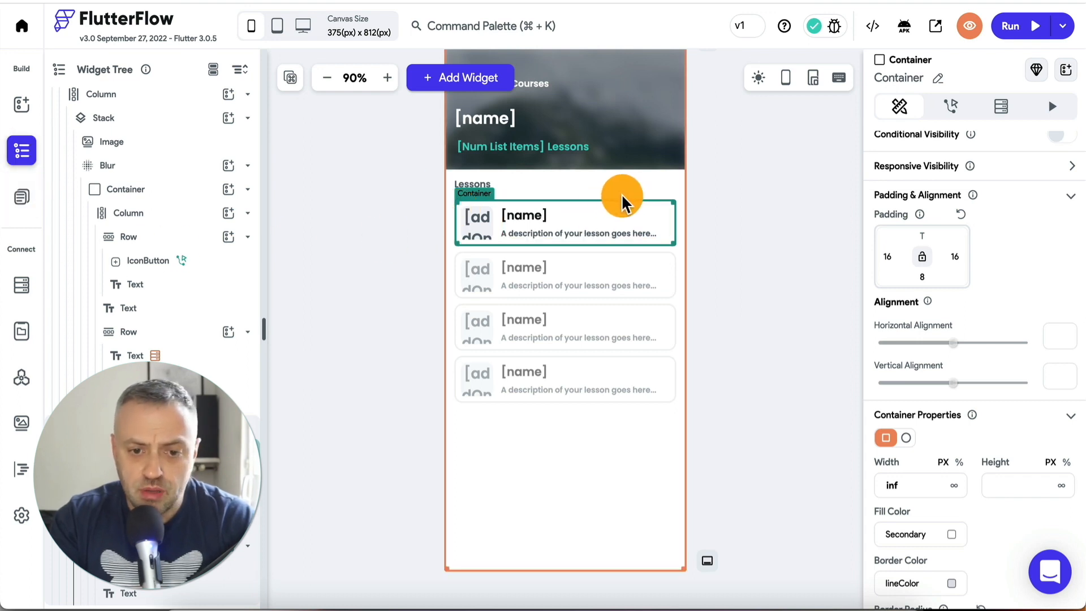
pyautogui.click(962, 116)
pyautogui.click(969, 216)
pyautogui.click(967, 332)
pyautogui.write('nav')
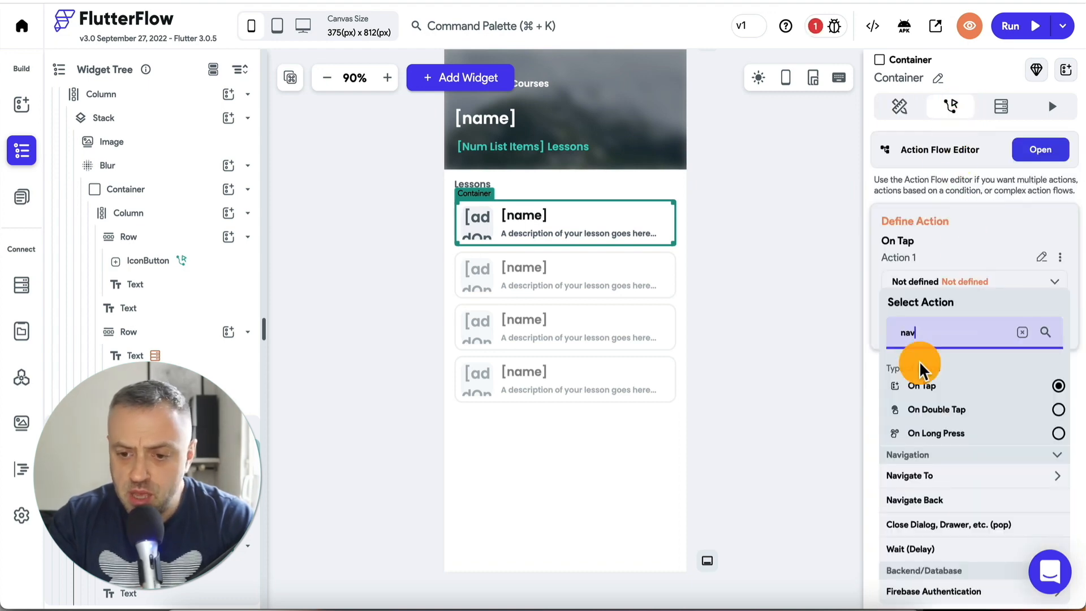
pyautogui.click(929, 484)
pyautogui.click(928, 573)
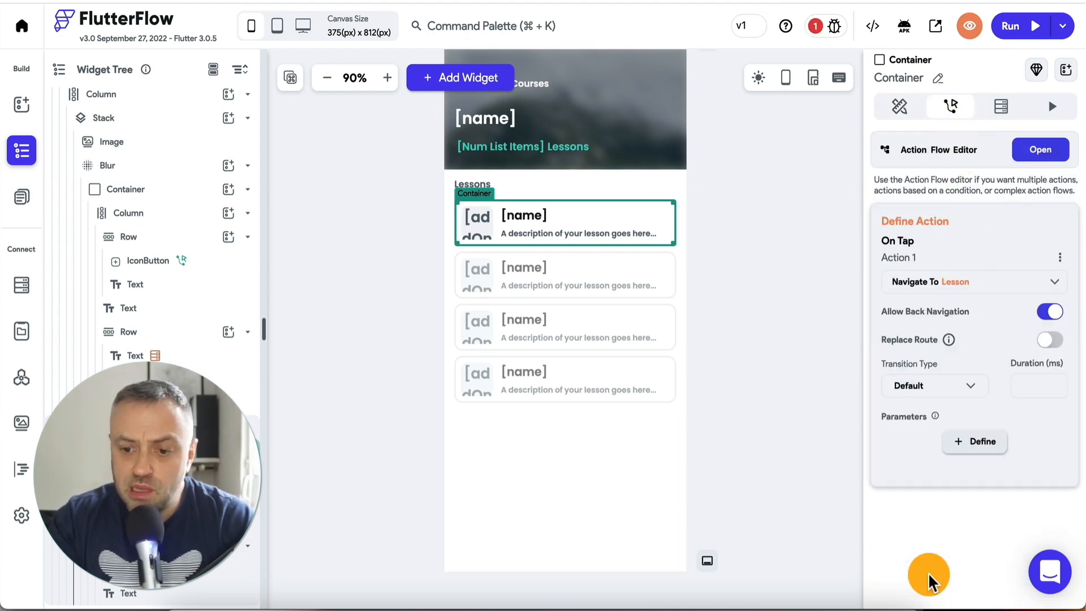
# Define a lesson page parameter named lessonRef of type DocumentReference with the lessons collection, and confirm it
pyautogui.click(974, 441)
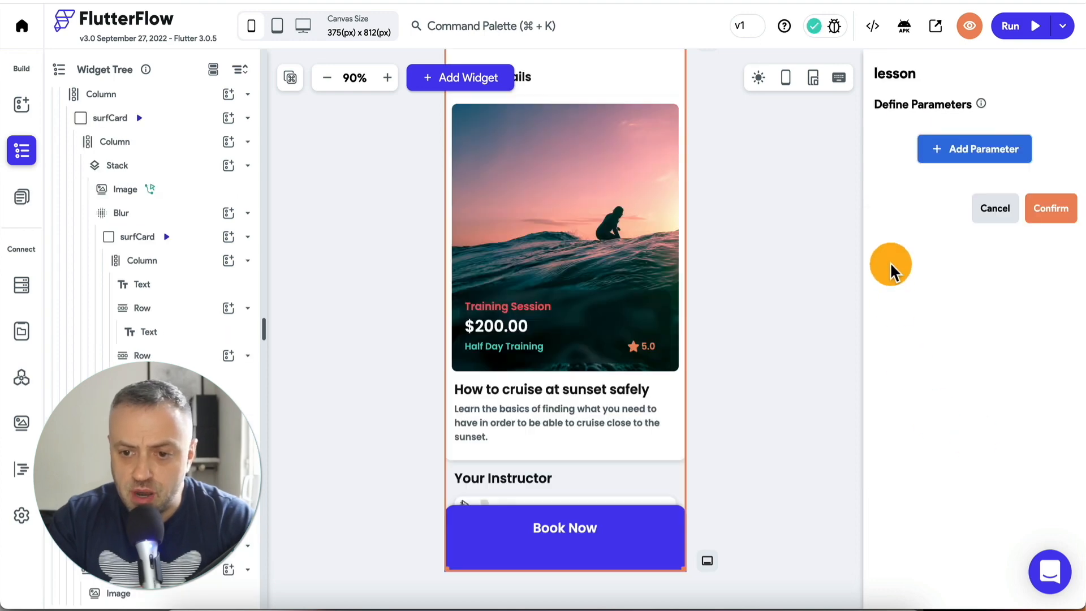
pyautogui.click(963, 150)
pyautogui.click(952, 207)
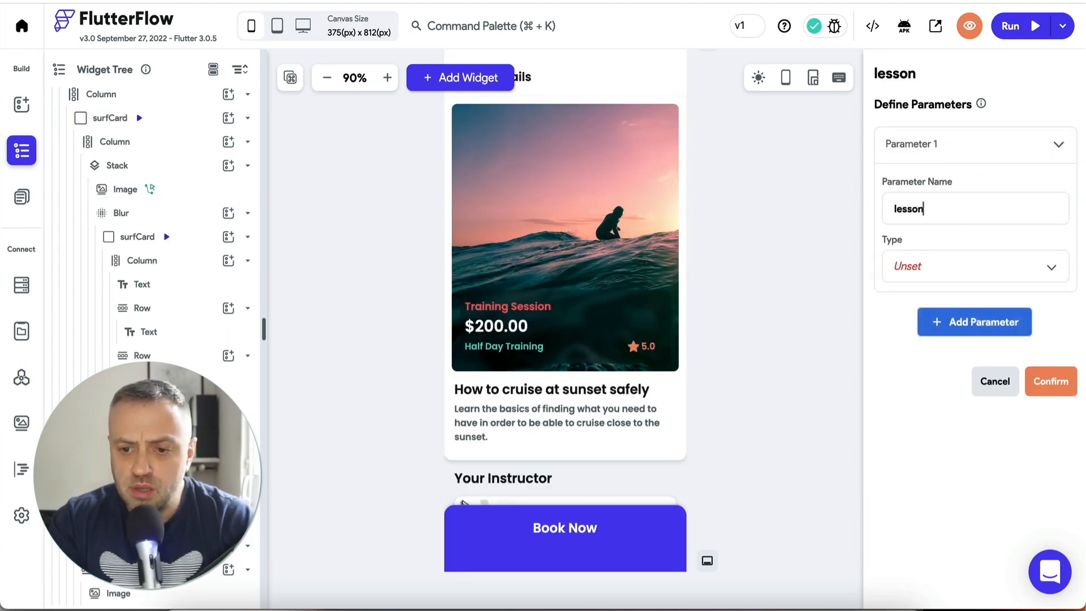
pyautogui.write('lessonRef')
pyautogui.click(913, 277)
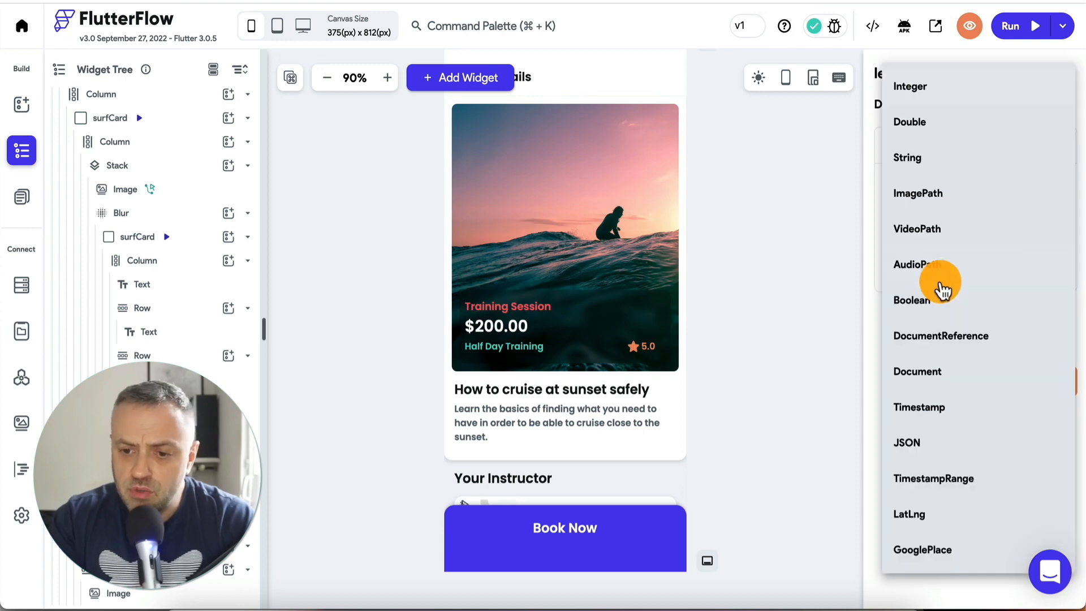
pyautogui.click(942, 336)
pyautogui.click(956, 334)
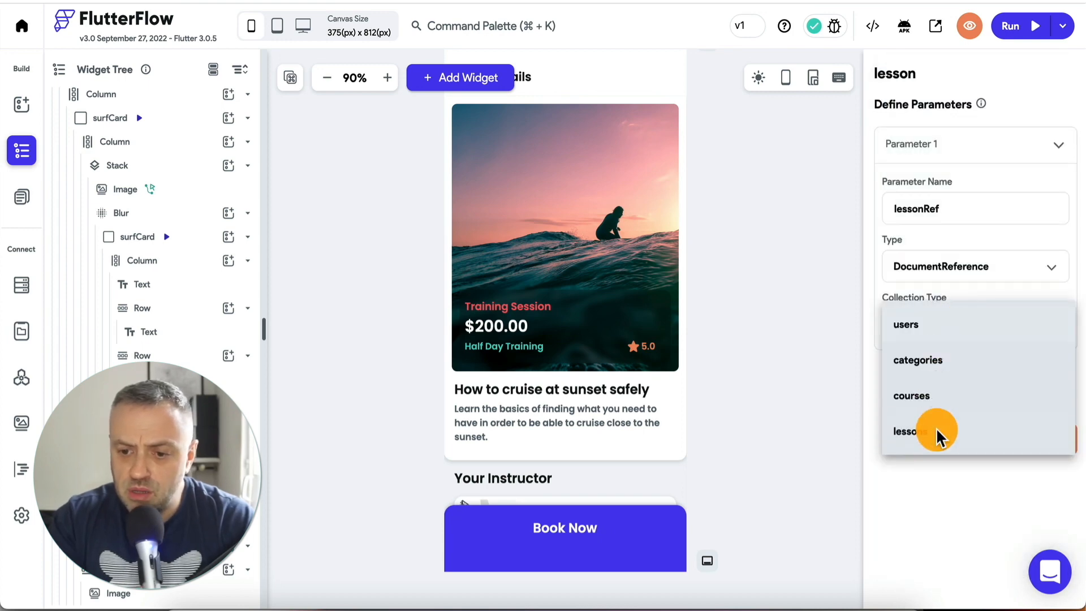
pyautogui.click(936, 428)
pyautogui.click(1017, 453)
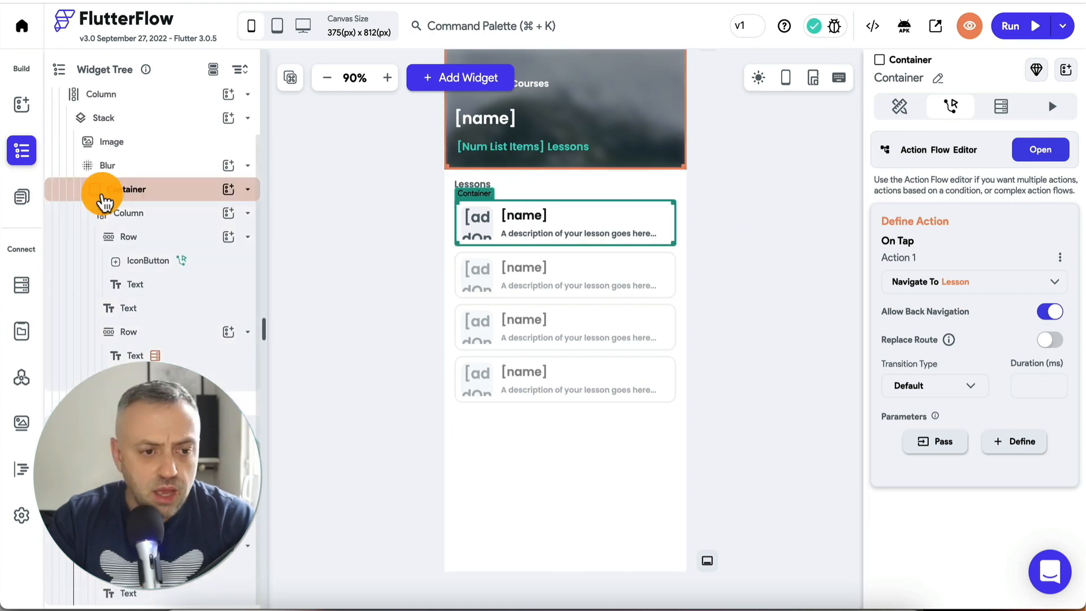
# Open the lesson page, set its app bar title to Lessons, and check the back button's tap action
pyautogui.click(21, 195)
pyautogui.click(109, 221)
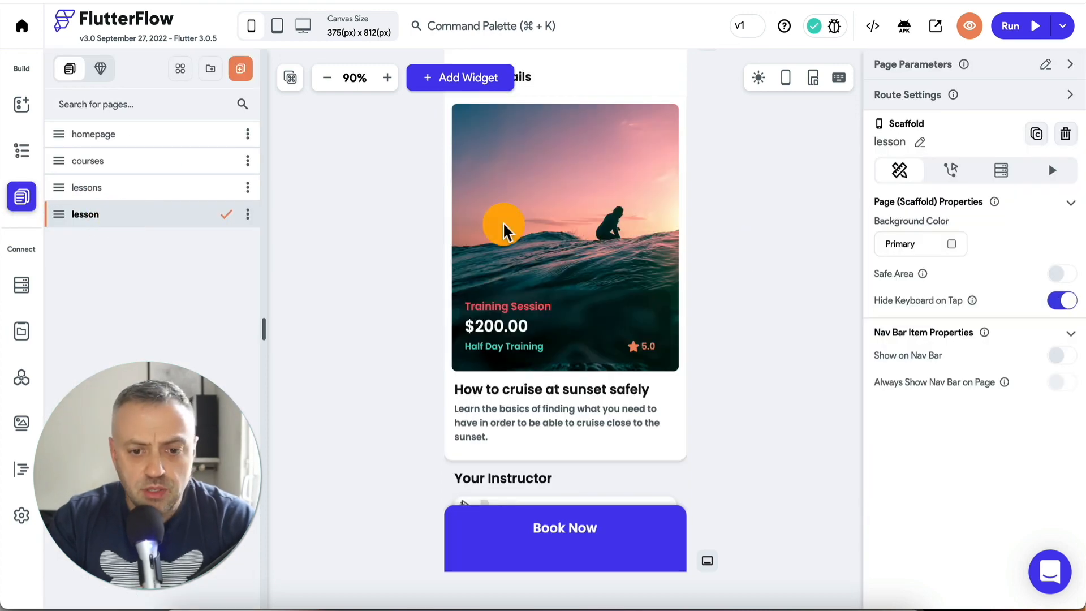
pyautogui.scroll(2, 594, 111)
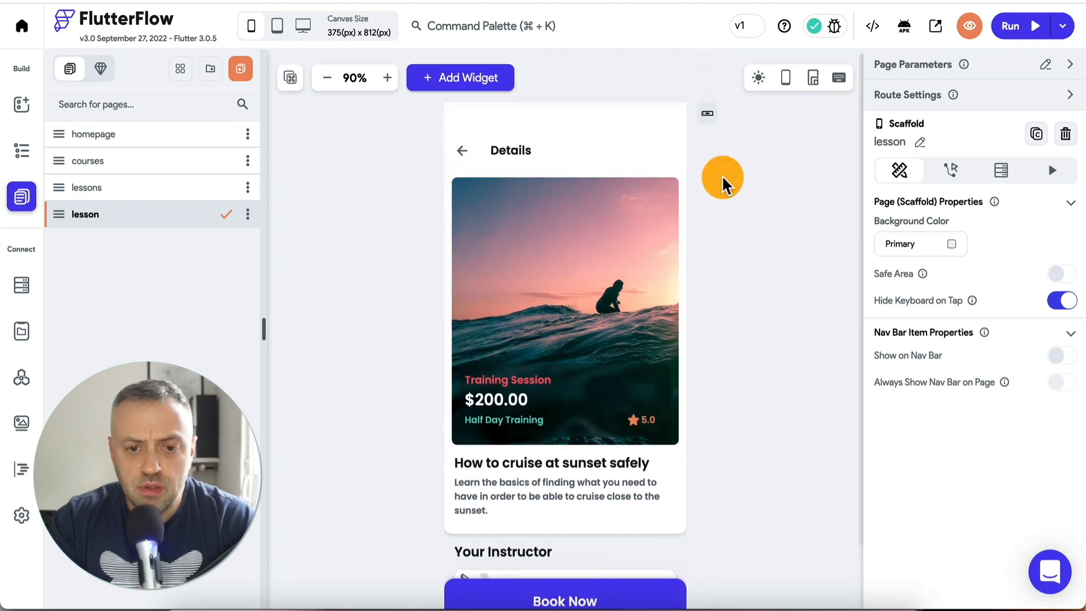
pyautogui.click(503, 158)
pyautogui.click(511, 120)
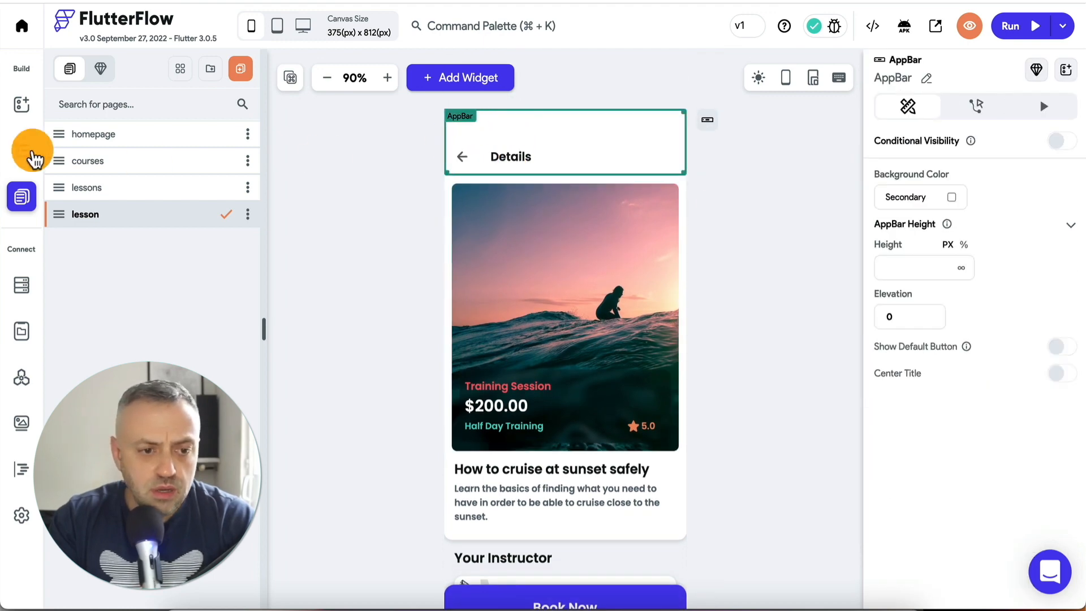
pyautogui.click(510, 157)
pyautogui.doubleClick(941, 150)
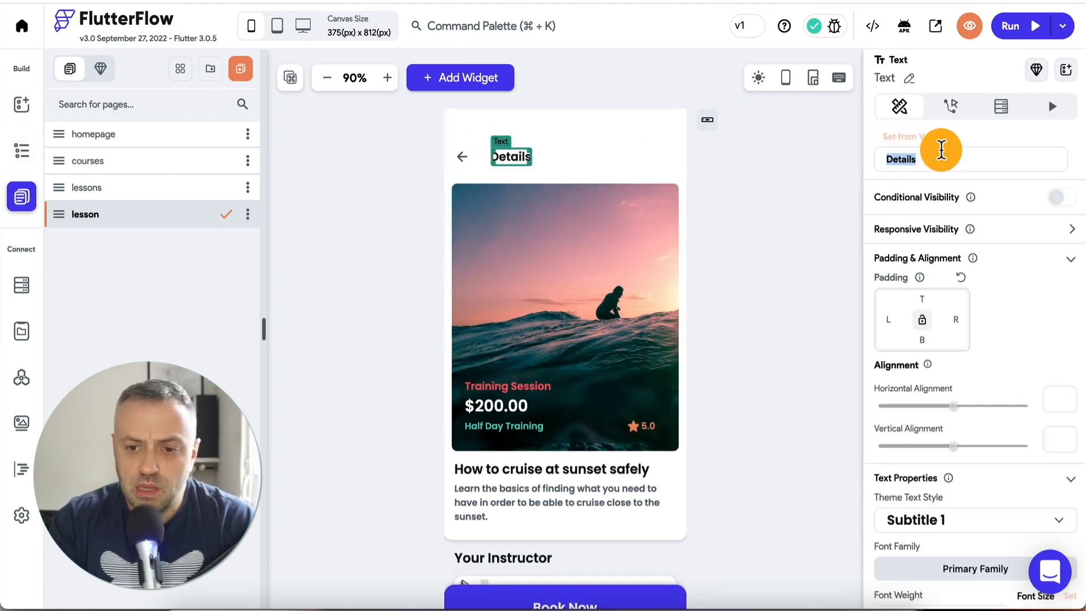
pyautogui.write('Lessons')
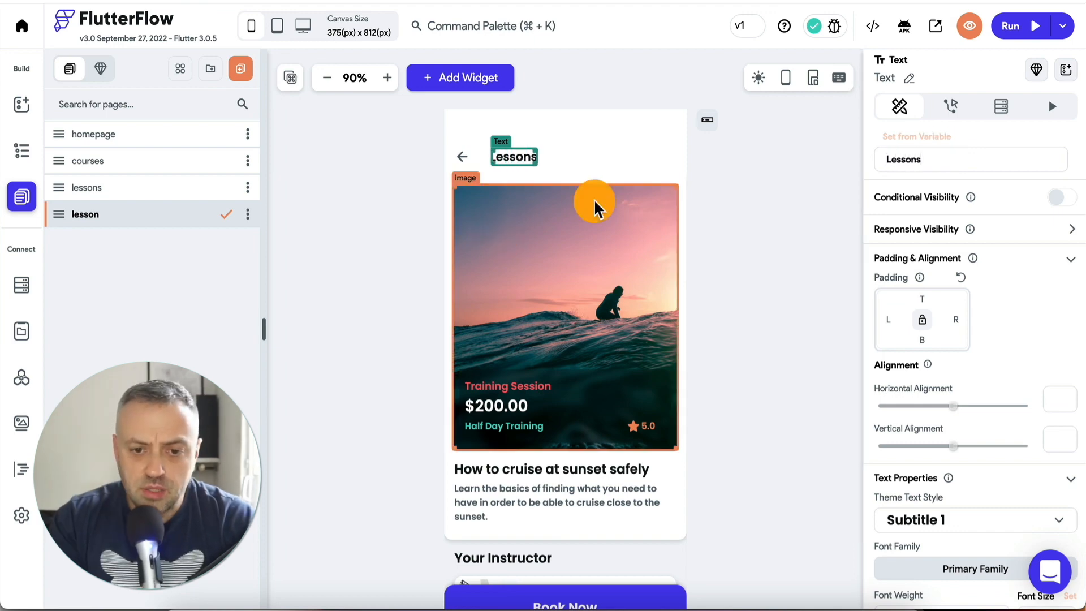
pyautogui.click(464, 154)
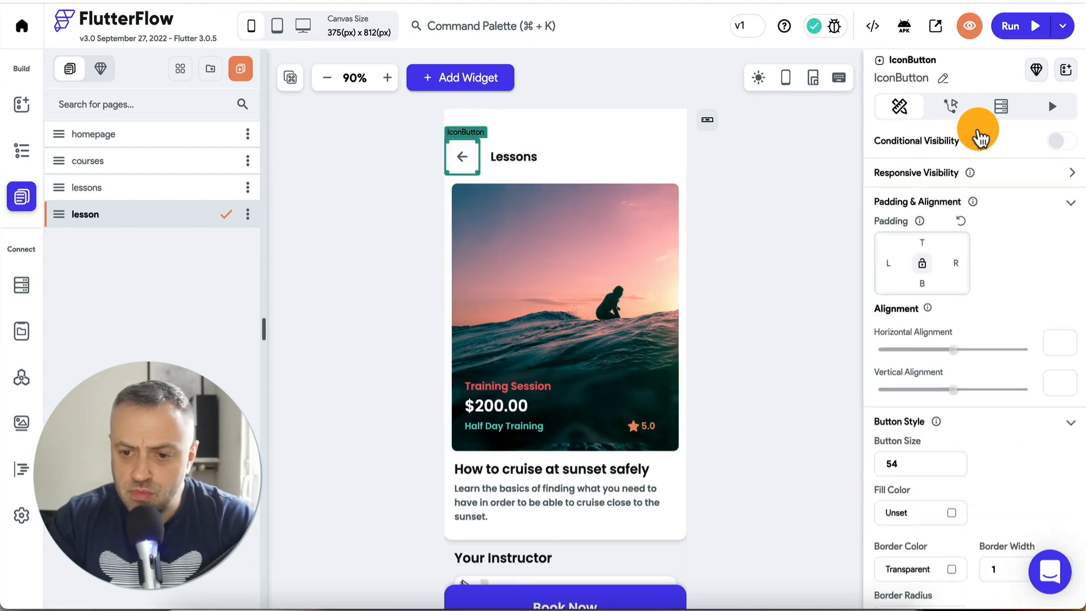
pyautogui.click(951, 111)
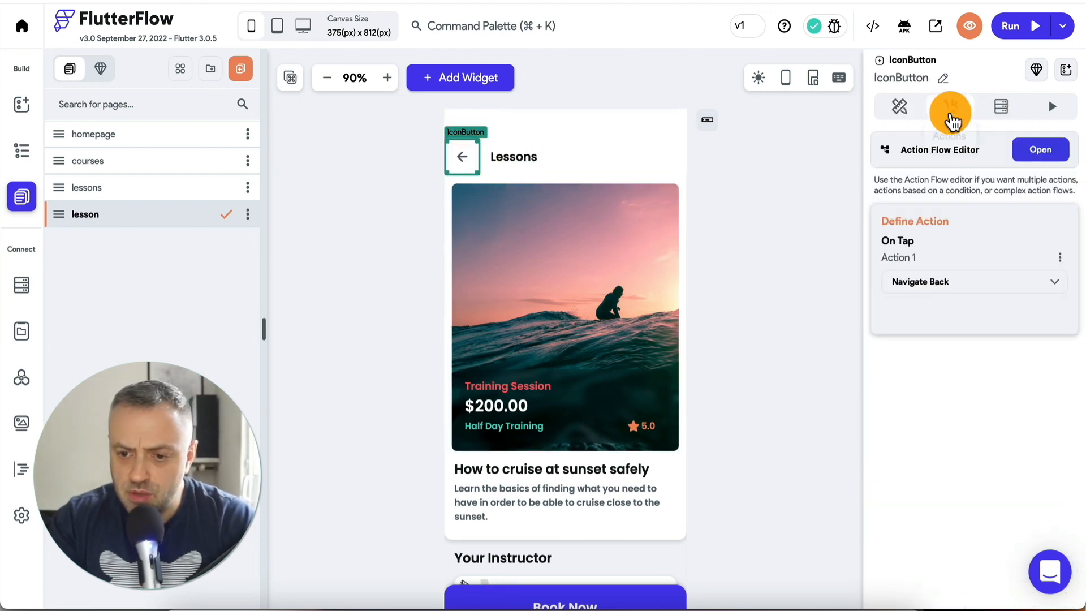
# Delete the blurred overlay card with the training session, price and rating texts from the lesson page's image stack
pyautogui.click(599, 263)
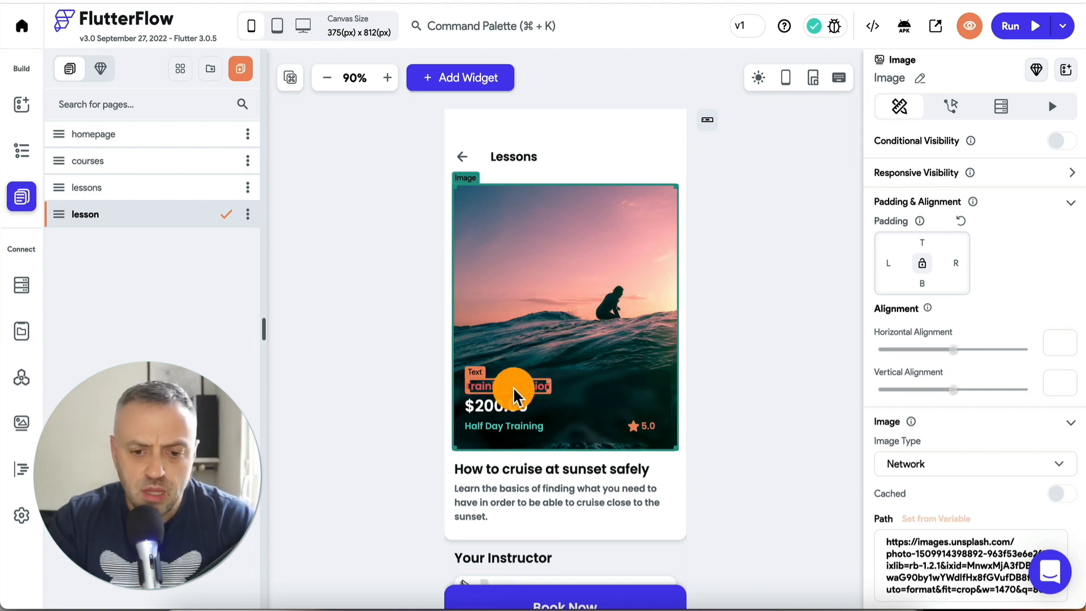
pyautogui.click(21, 149)
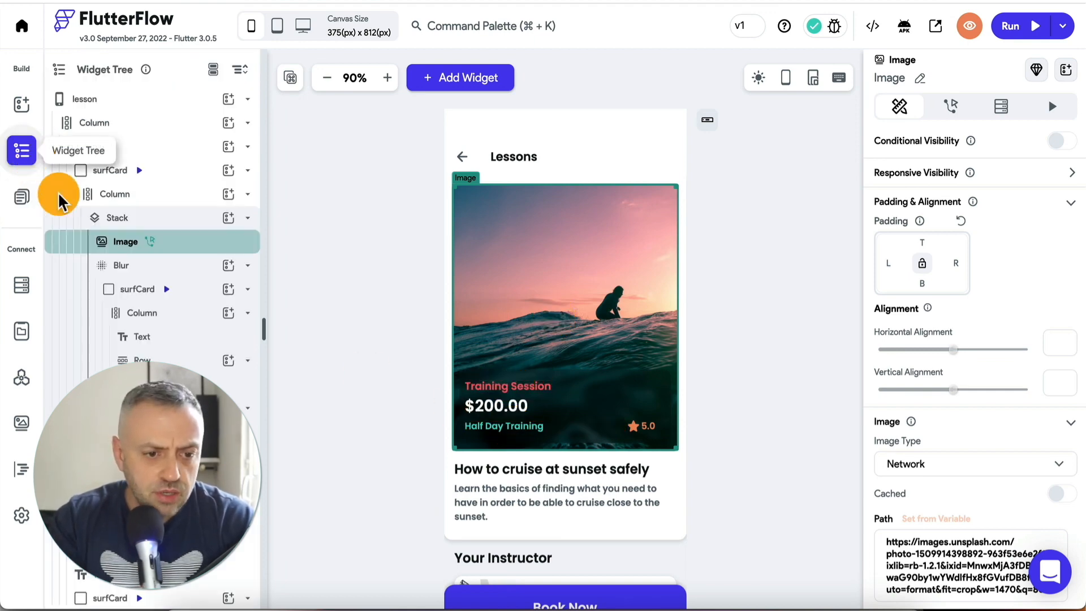
pyautogui.click(155, 220)
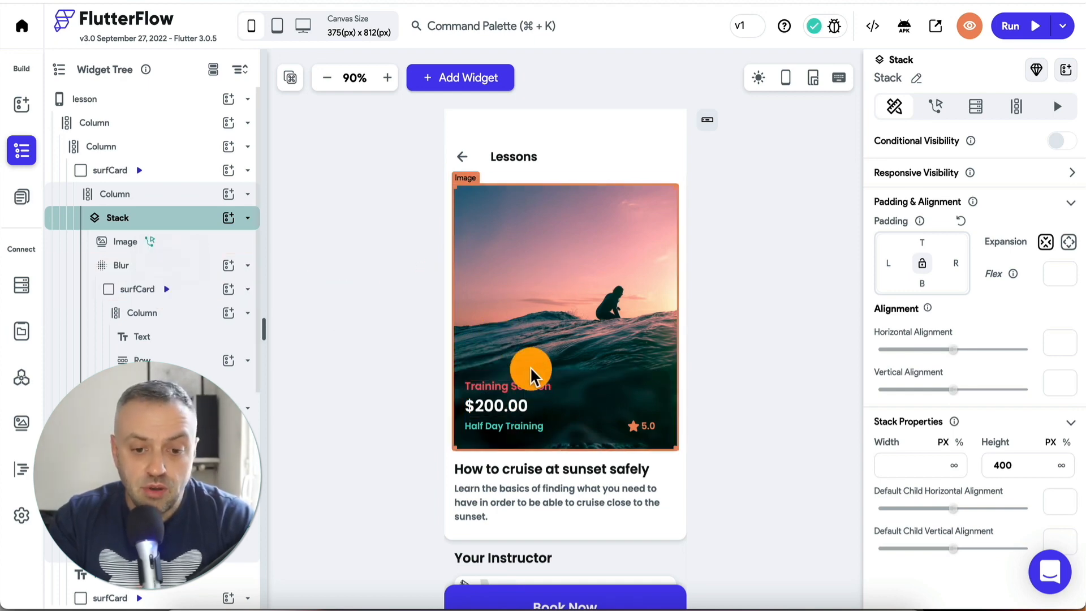
pyautogui.click(461, 376)
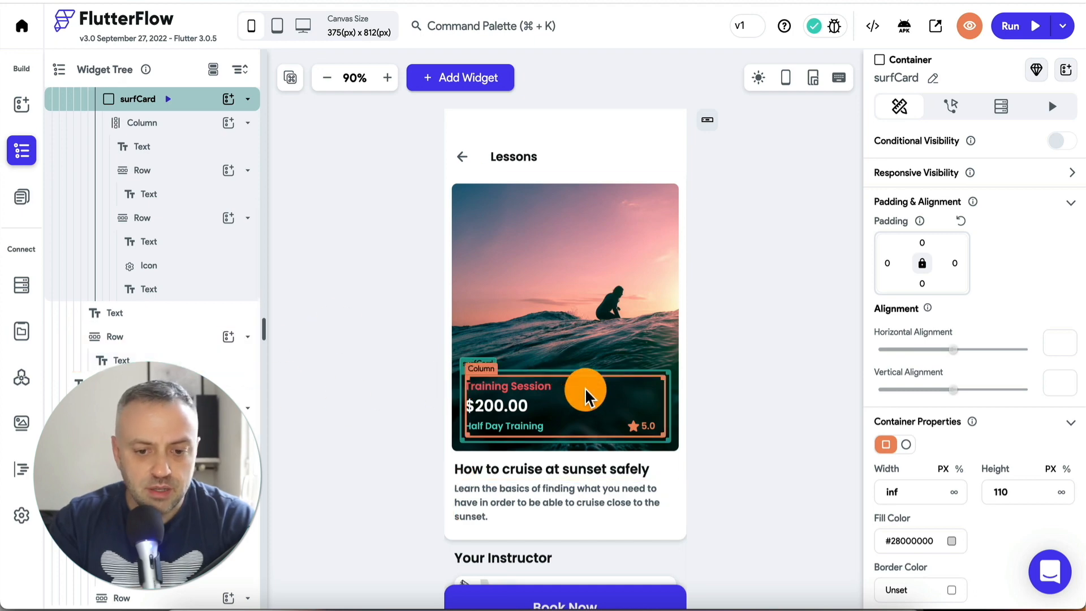
pyautogui.press('Delete')
pyautogui.press('Delete')
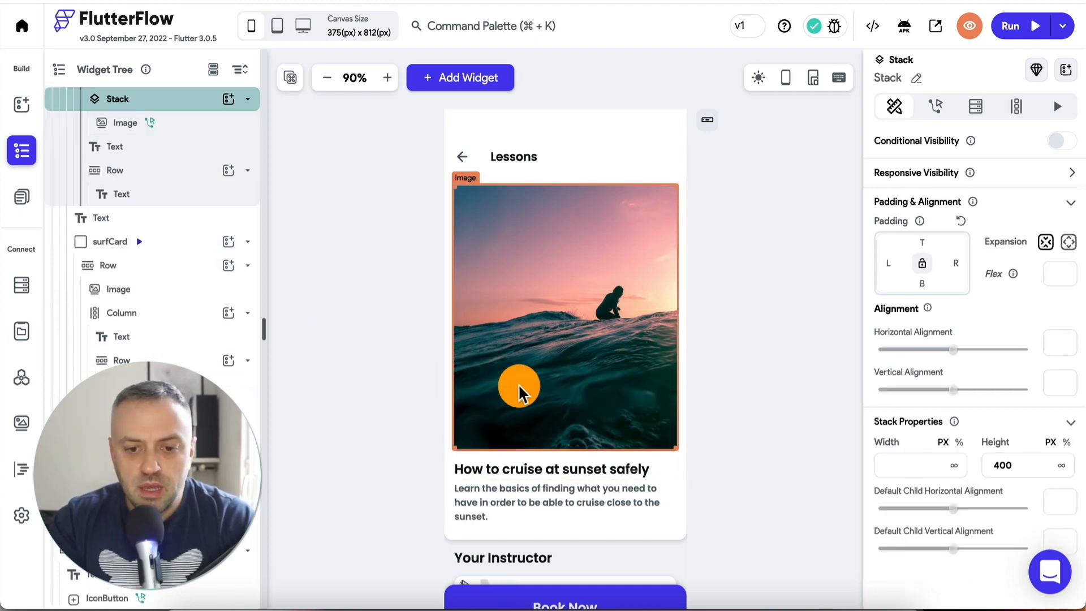
# Add a VideoPlayer widget to the lesson page's stack and delete the surfer image from it
pyautogui.click(560, 293)
pyautogui.scroll(3, 144, 274)
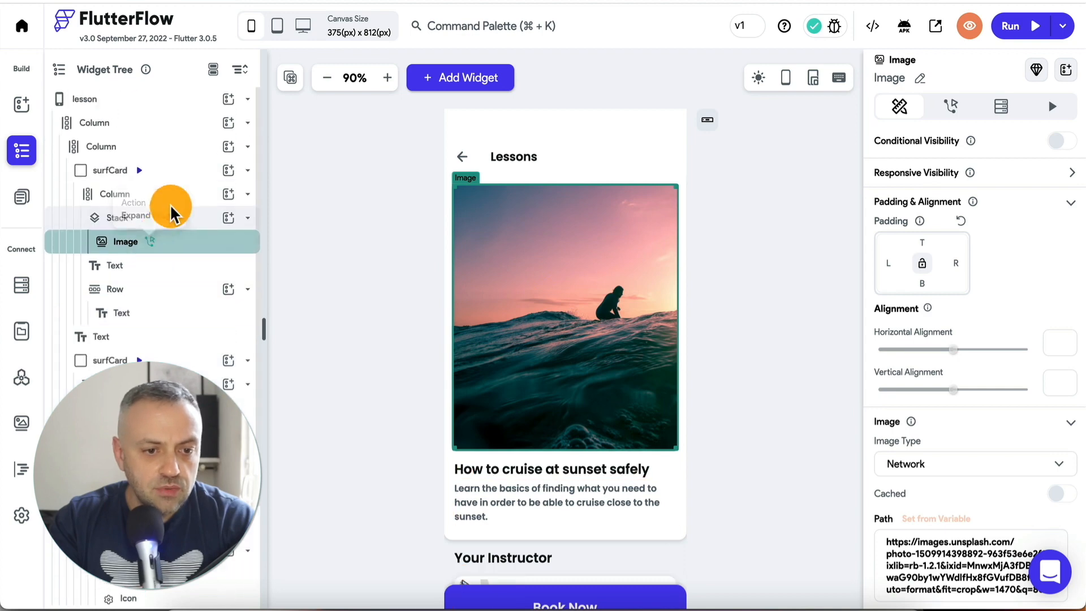
pyautogui.click(229, 217)
pyautogui.click(346, 226)
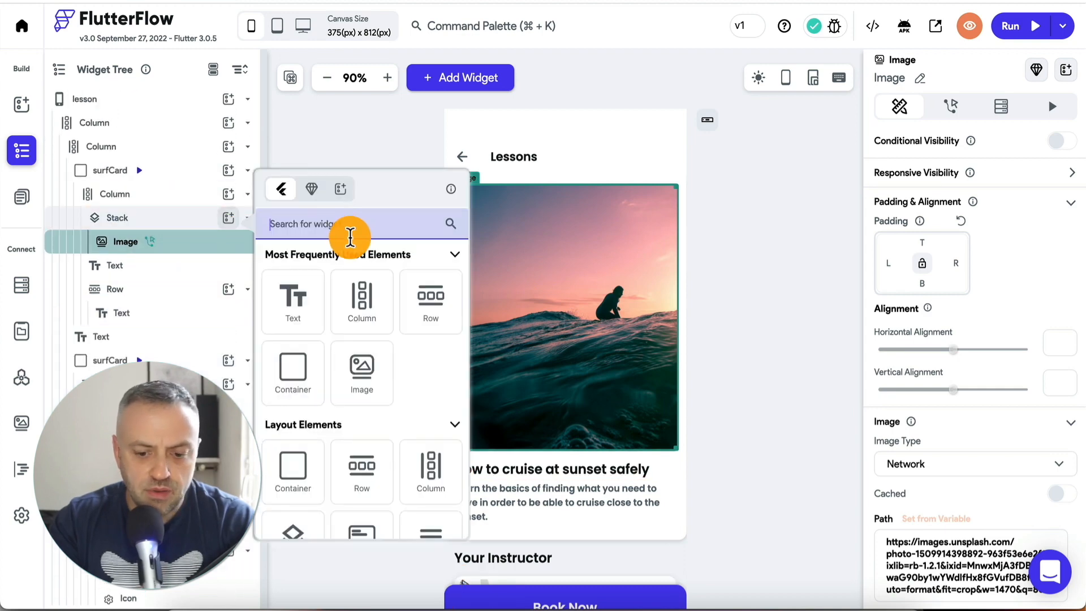
pyautogui.write('vide')
pyautogui.click(365, 320)
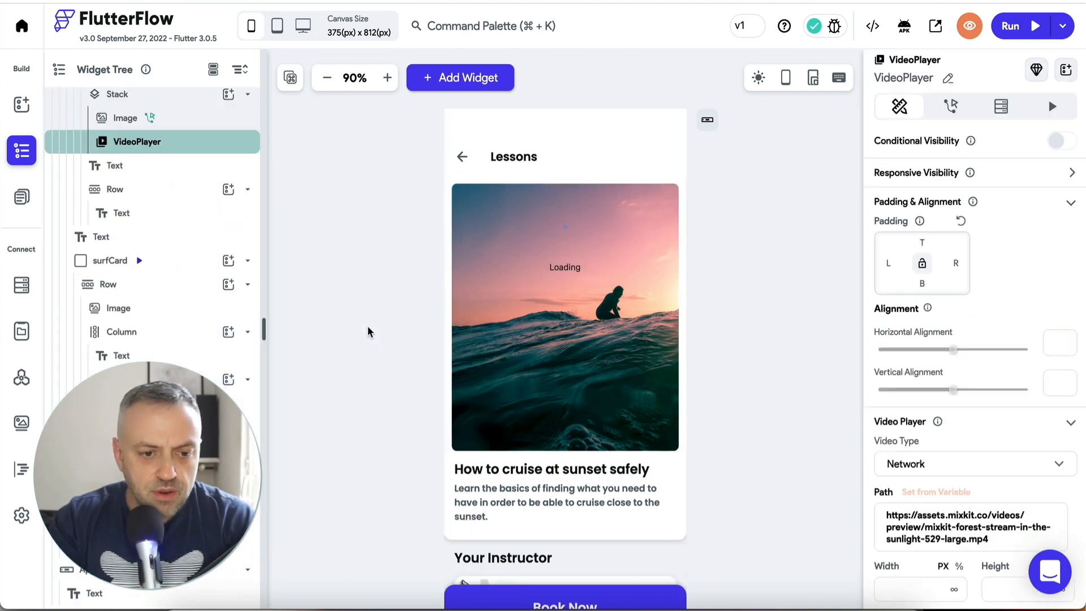
pyautogui.scroll(3, 189, 240)
pyautogui.click(199, 242)
pyautogui.press('Delete')
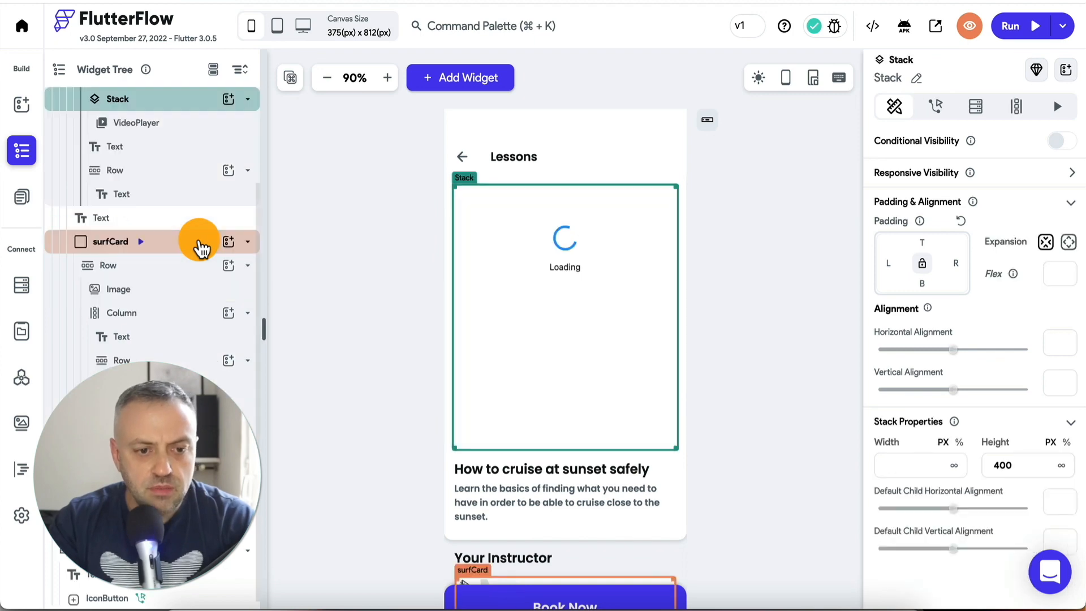
# Move the VideoPlayer out of the stack into the parent column, and delete the empty stack
pyautogui.scroll(3, 175, 260)
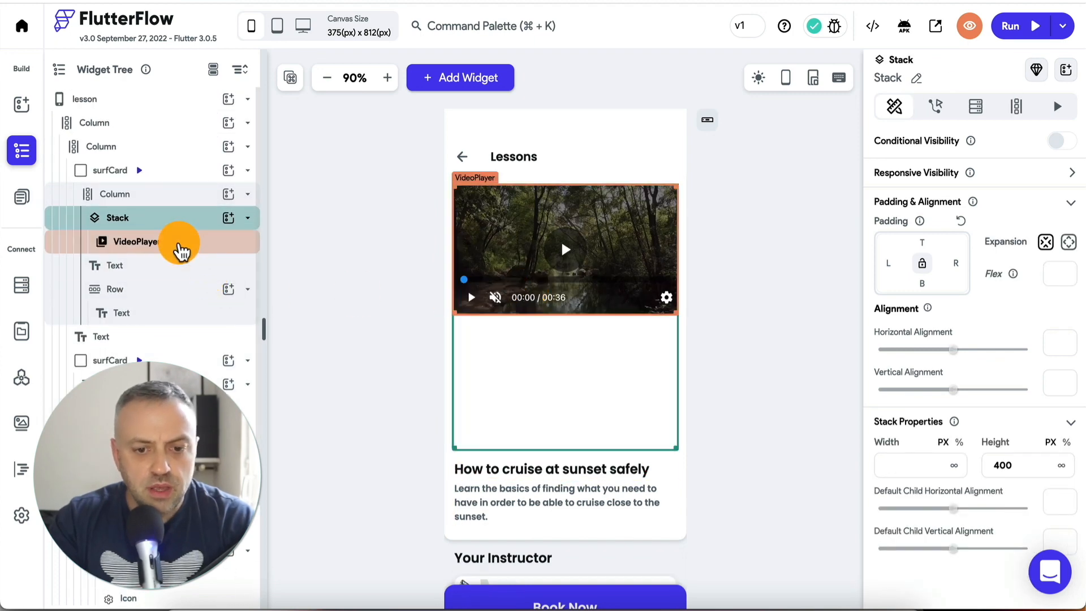
pyautogui.click(181, 244)
pyautogui.click(541, 393)
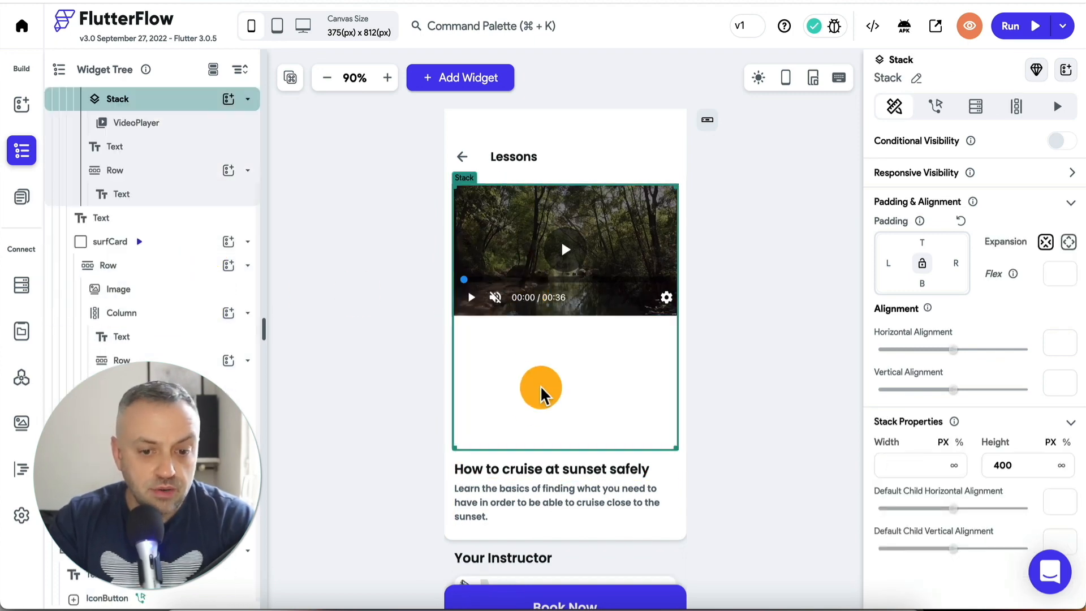
pyautogui.scroll(3, 177, 269)
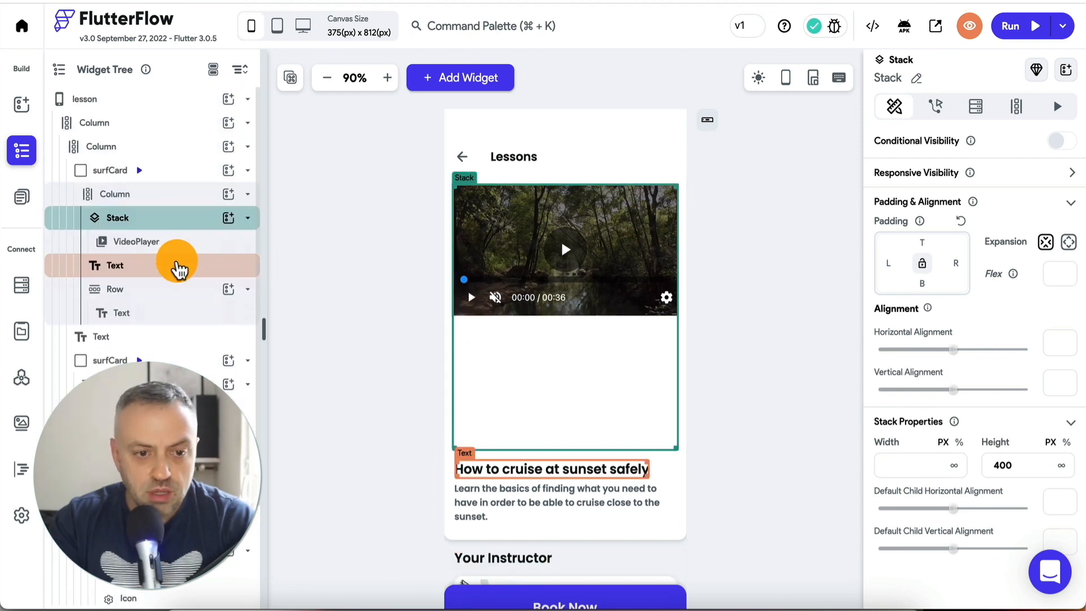
pyautogui.moveTo(160, 239); pyautogui.dragTo(164, 202)
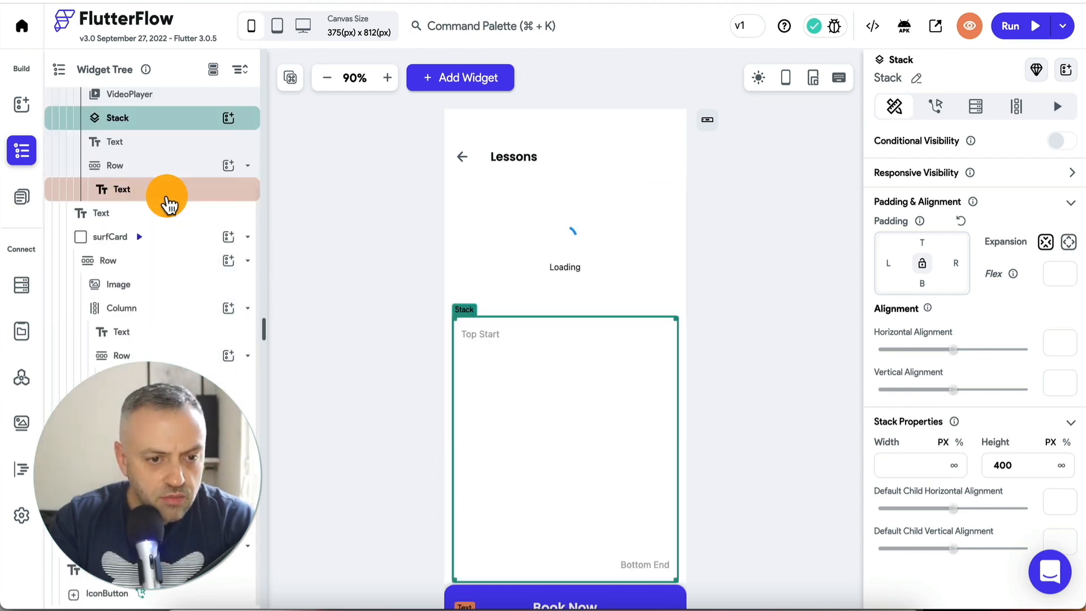
pyautogui.press('Delete')
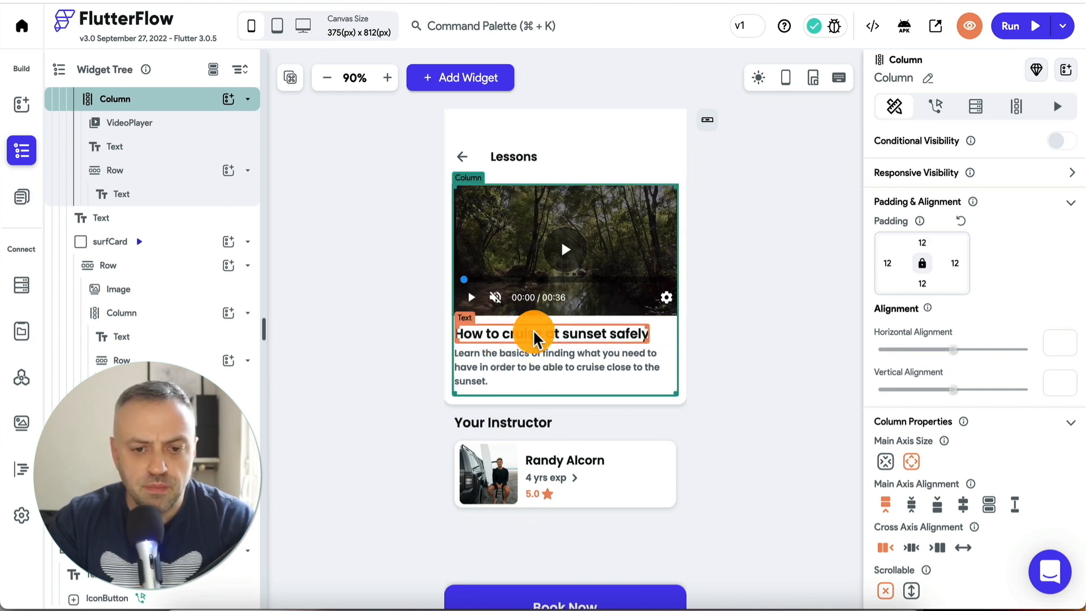
# Add a Document from Reference query to the lesson page, using the lessons collection and the lessonRef parameter
pyautogui.scroll(2, 153, 234)
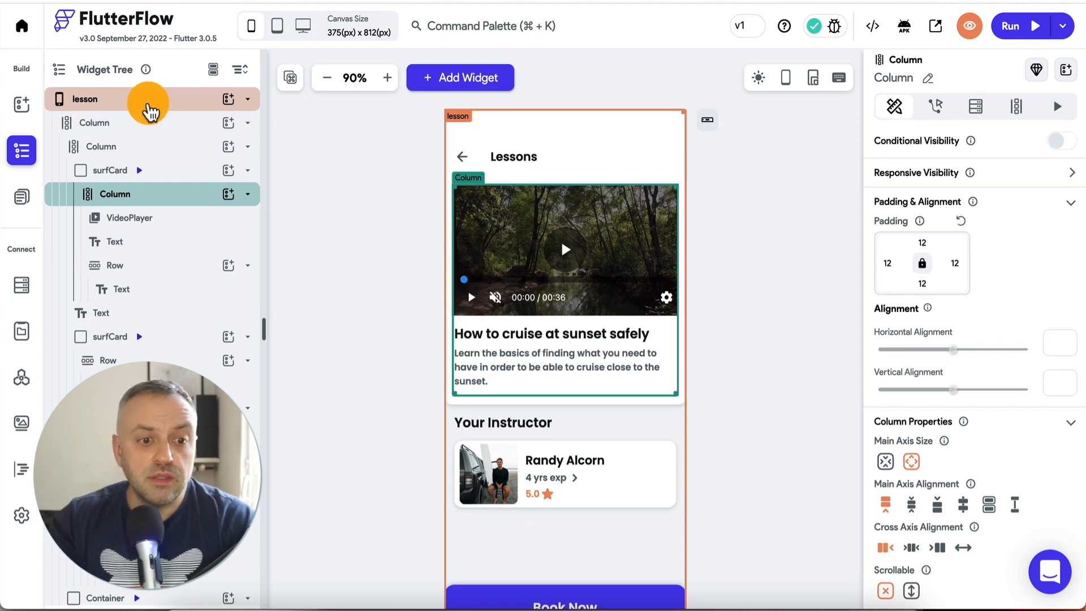
pyautogui.click(148, 108)
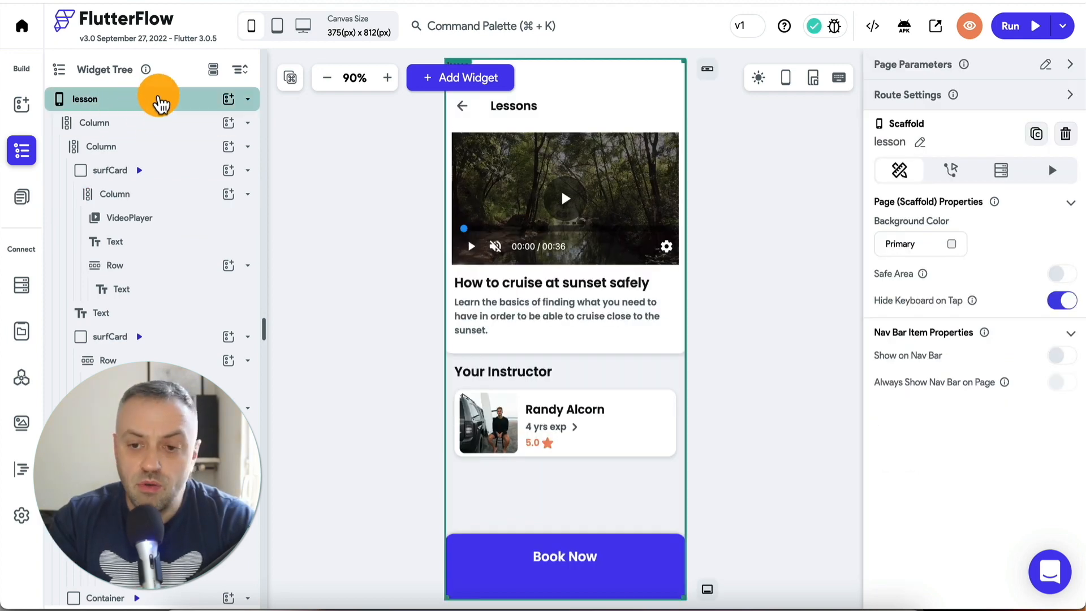
pyautogui.click(1001, 170)
pyautogui.click(961, 228)
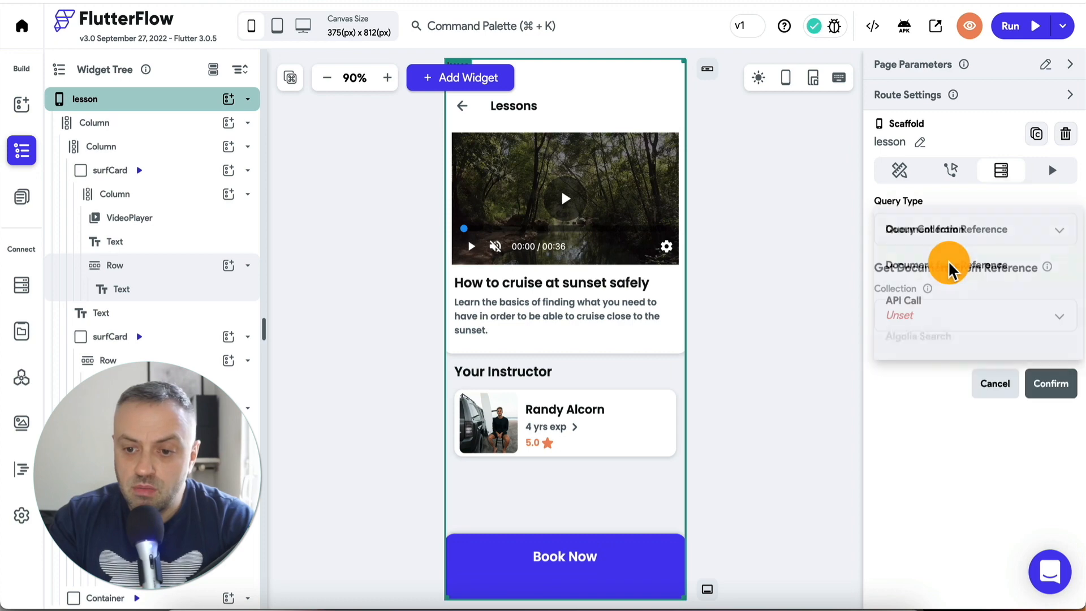
pyautogui.click(925, 318)
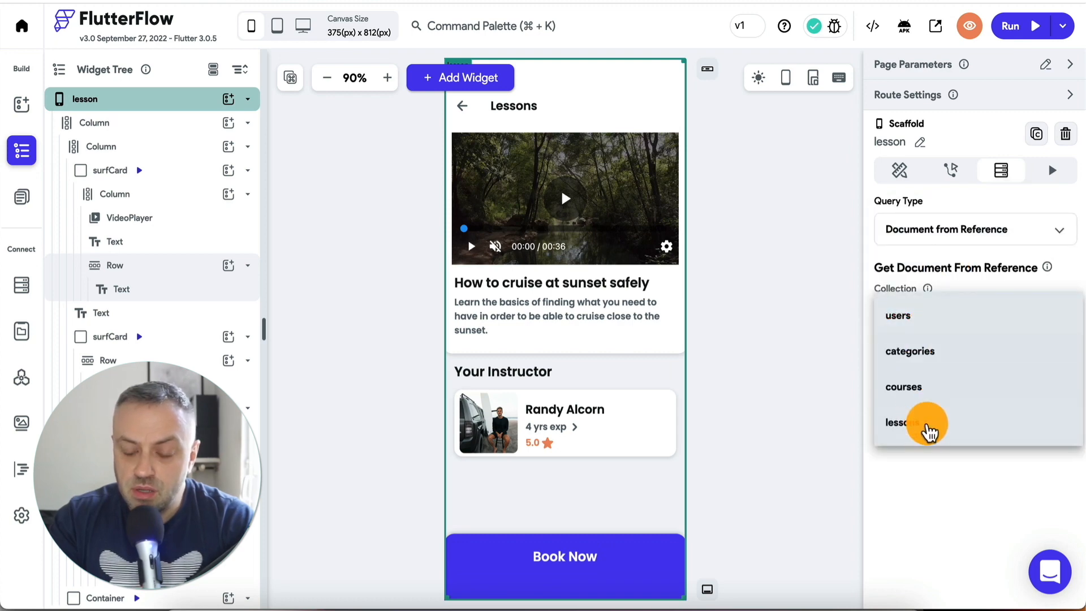
pyautogui.click(931, 422)
pyautogui.click(950, 357)
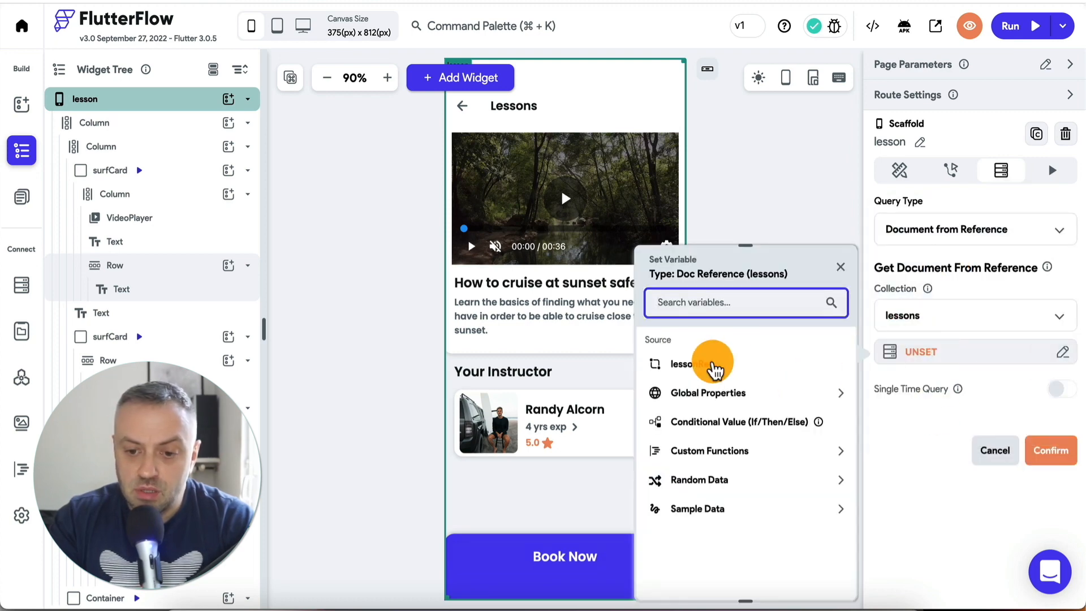
pyautogui.click(716, 369)
pyautogui.click(1051, 451)
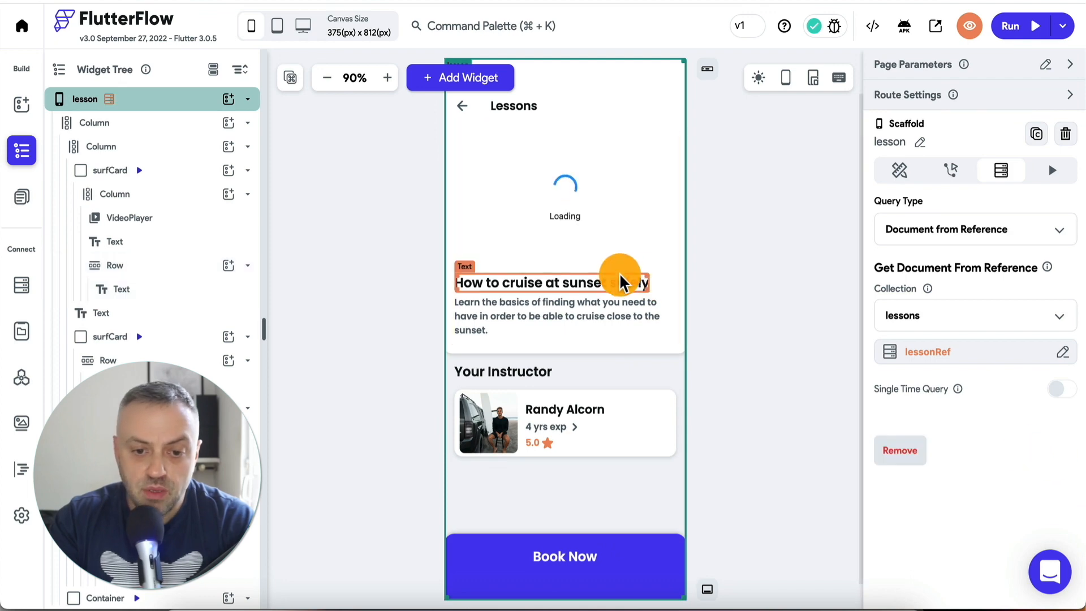
# Bind the VideoPlayer's path to the videoUrl field of the lessons document
pyautogui.click(565, 181)
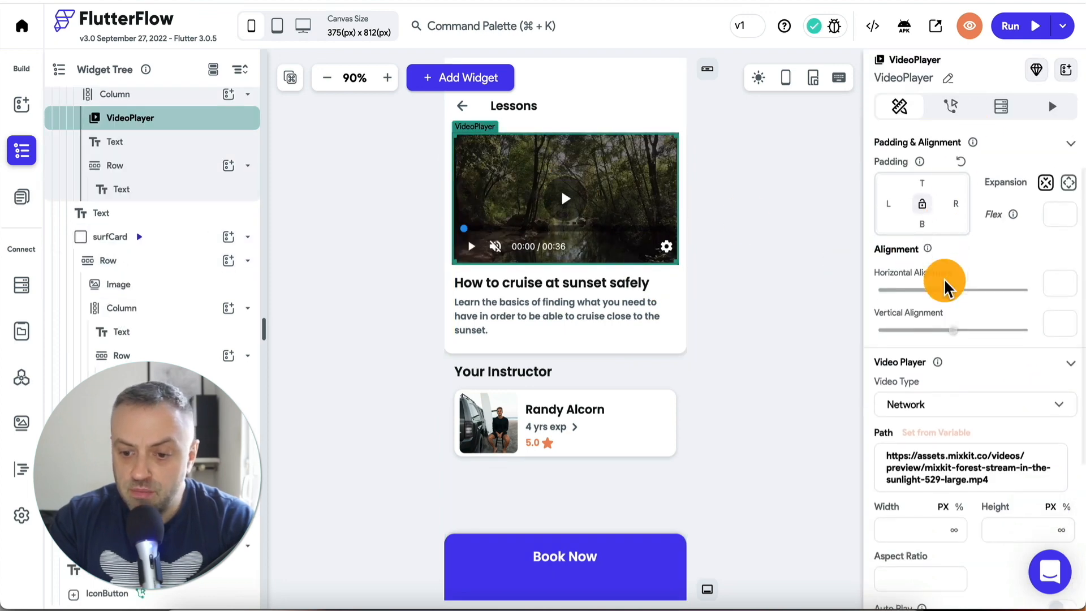
pyautogui.scroll(-3, 945, 286)
pyautogui.click(936, 290)
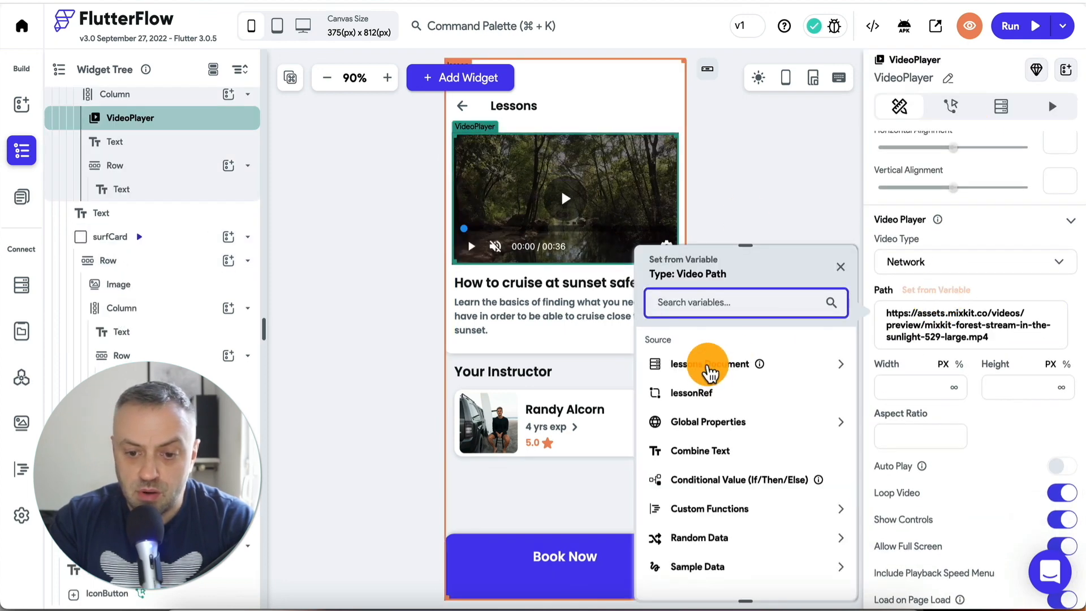
pyautogui.click(710, 370)
pyautogui.click(697, 438)
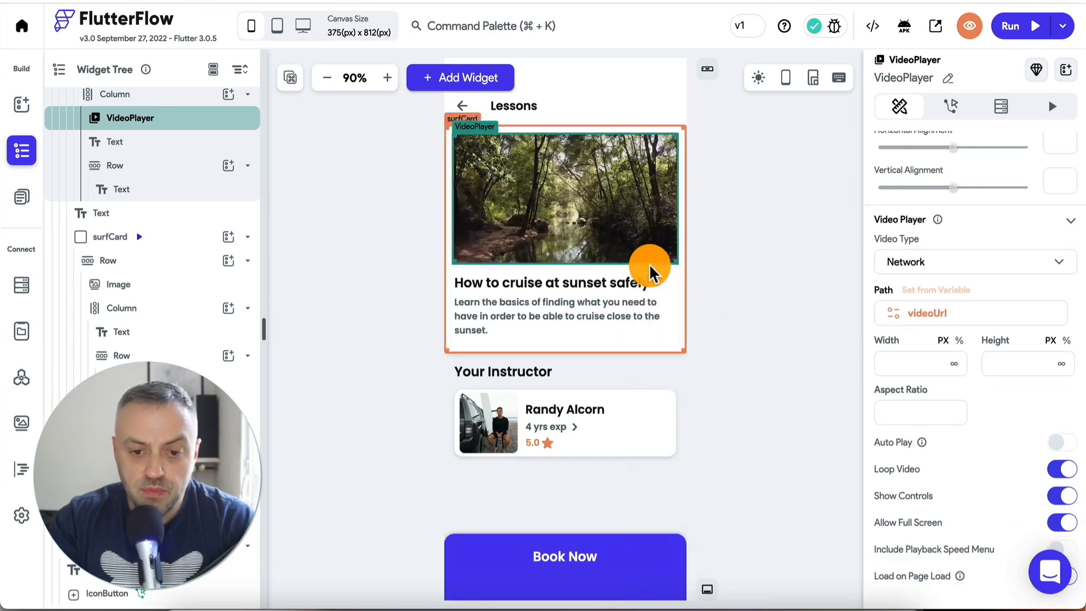
# Bind the heading text below the video to the name field of the lessons document
pyautogui.click(649, 278)
pyautogui.scroll(1, 936, 226)
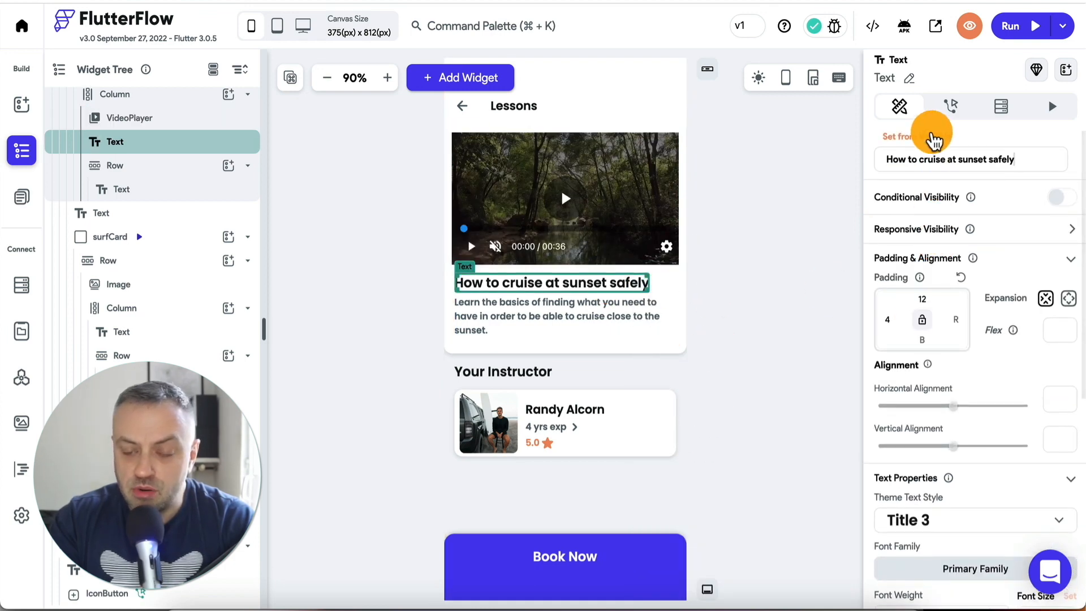
pyautogui.click(935, 138)
pyautogui.click(781, 227)
pyautogui.click(730, 277)
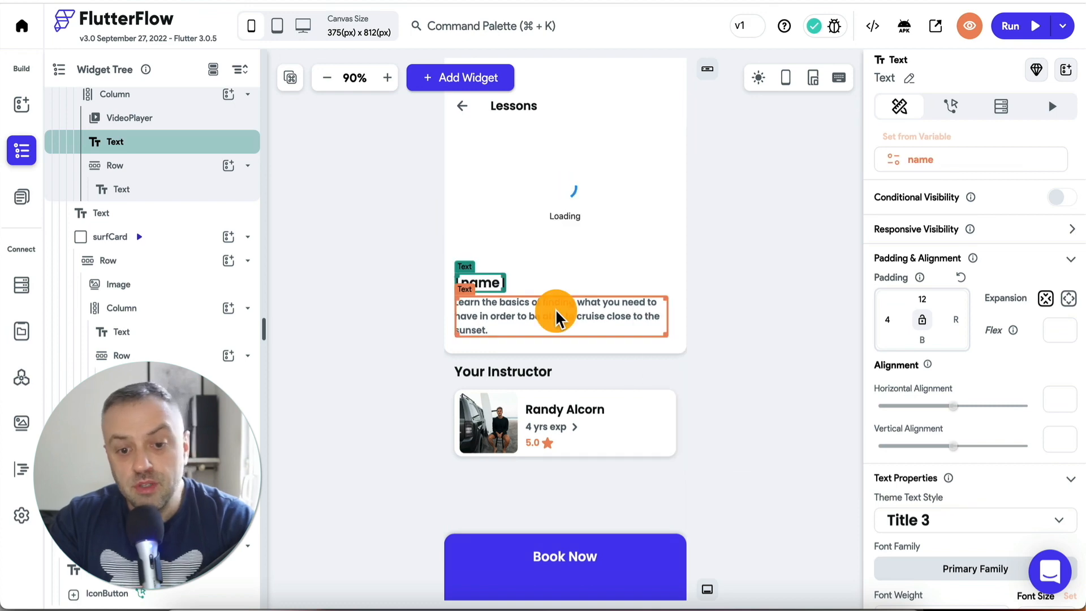
# Add a CheckboxListTile to the lesson page and place it in a container between the video player and the lesson name
pyautogui.click(555, 311)
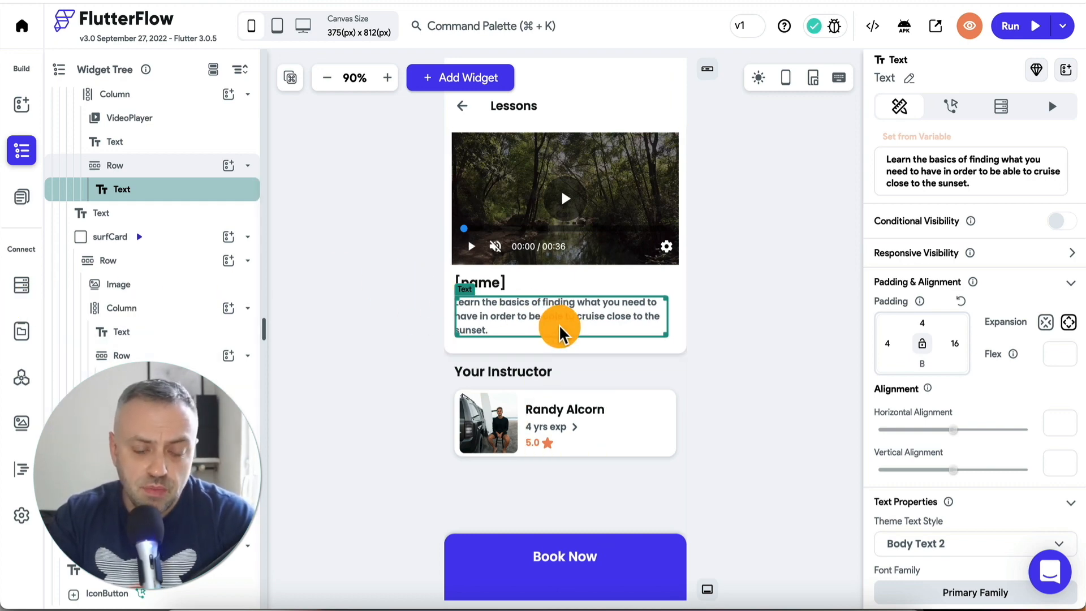
pyautogui.click(291, 271)
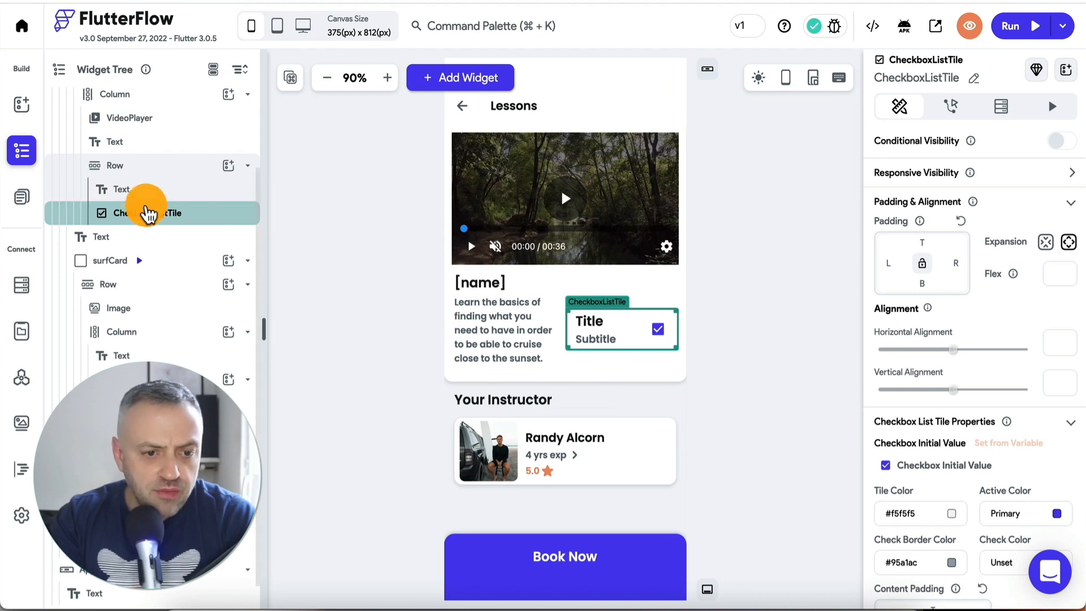
pyautogui.moveTo(148, 214); pyautogui.dragTo(545, 352)
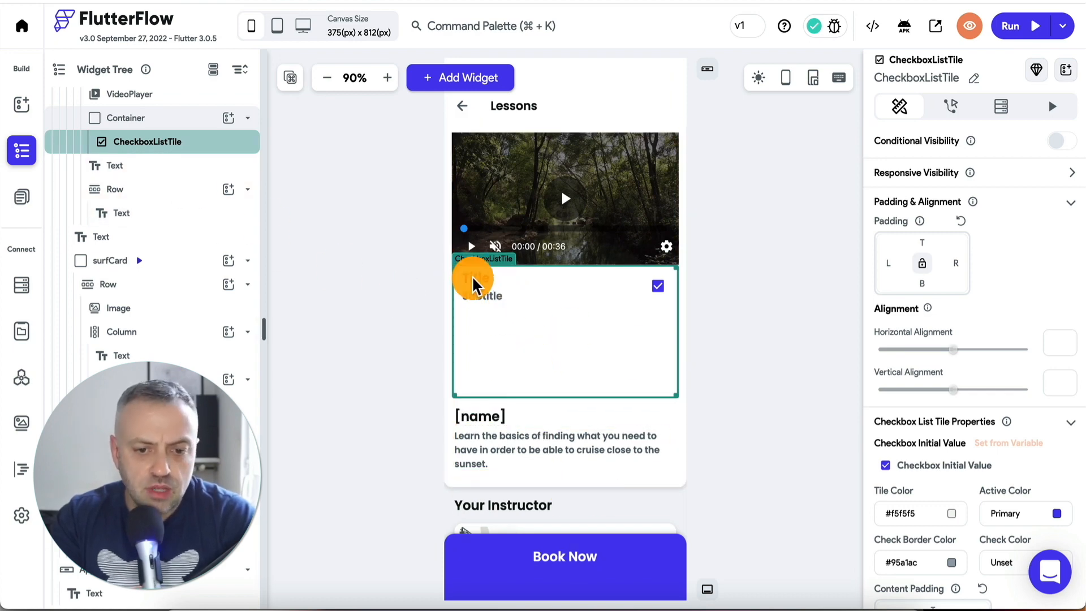
# Bind the CheckboxListTile's initial value to the completed field of the lessons document
pyautogui.scroll(-2, 973, 418)
pyautogui.scroll(-2, 973, 417)
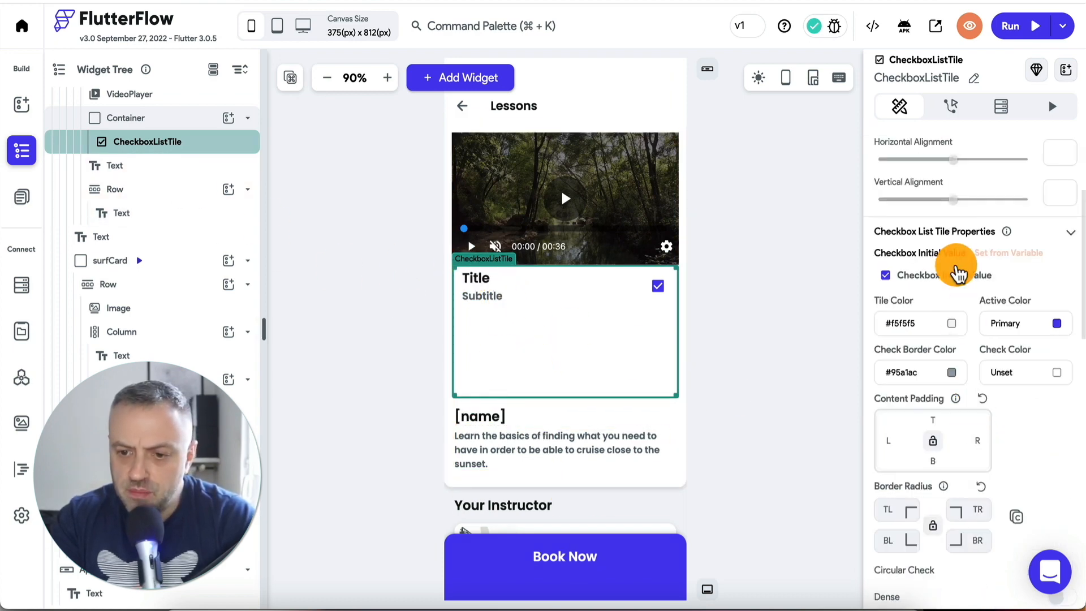
pyautogui.click(1012, 254)
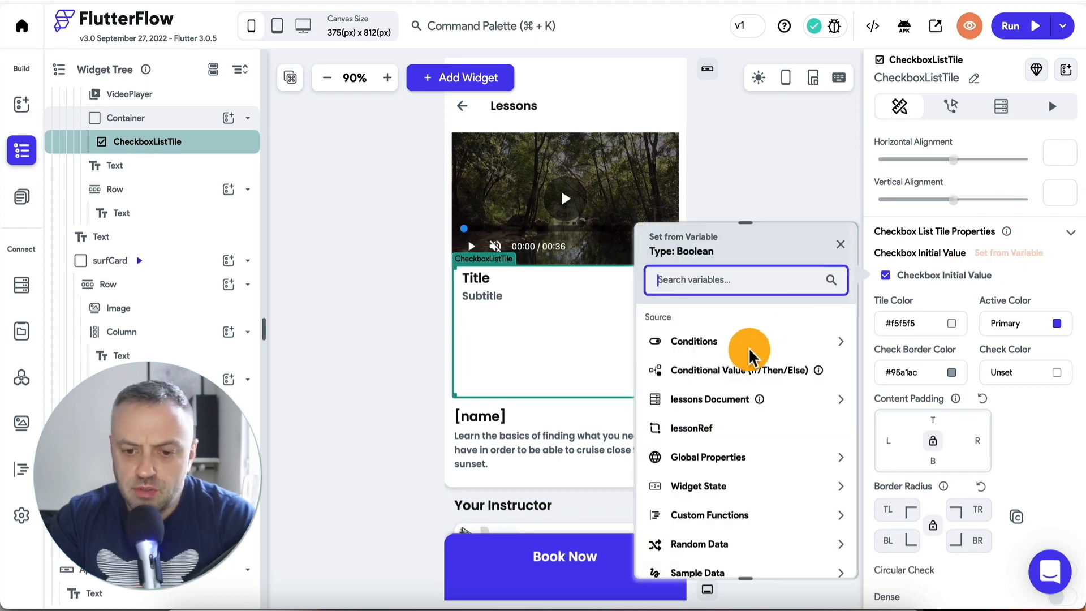
pyautogui.click(733, 400)
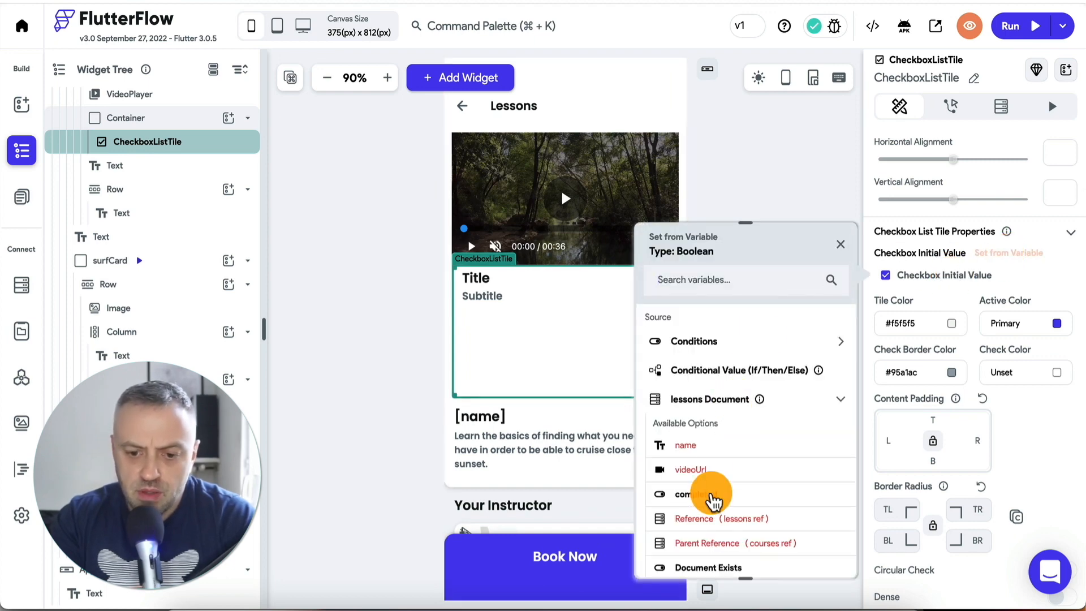
pyautogui.click(712, 496)
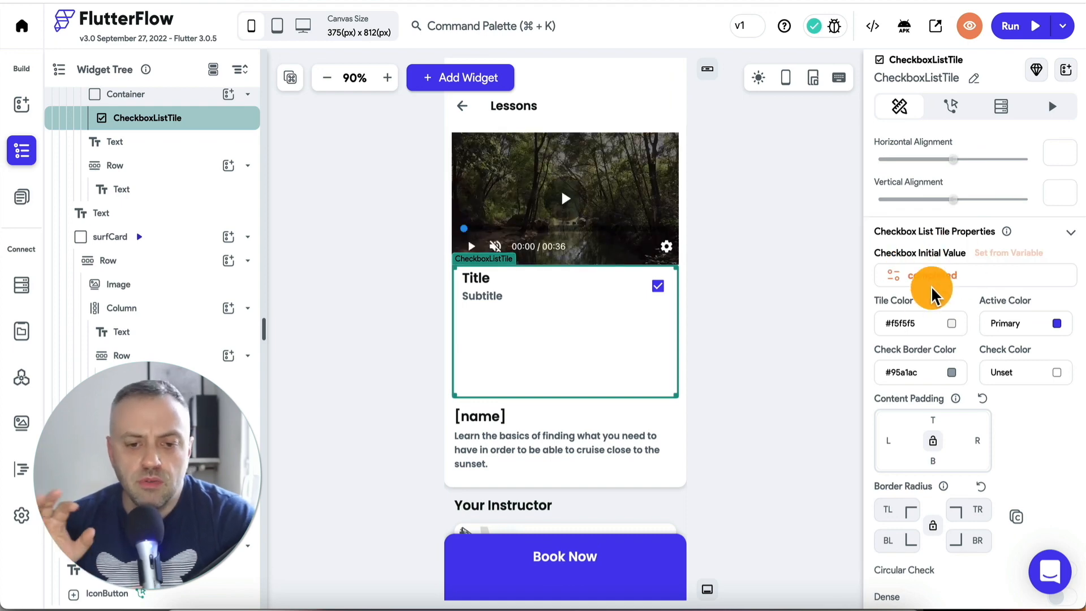
# Bind the CheckboxListTile's title text to the name field of the lessons document
pyautogui.scroll(3, 1023, 339)
pyautogui.scroll(-8, 1023, 340)
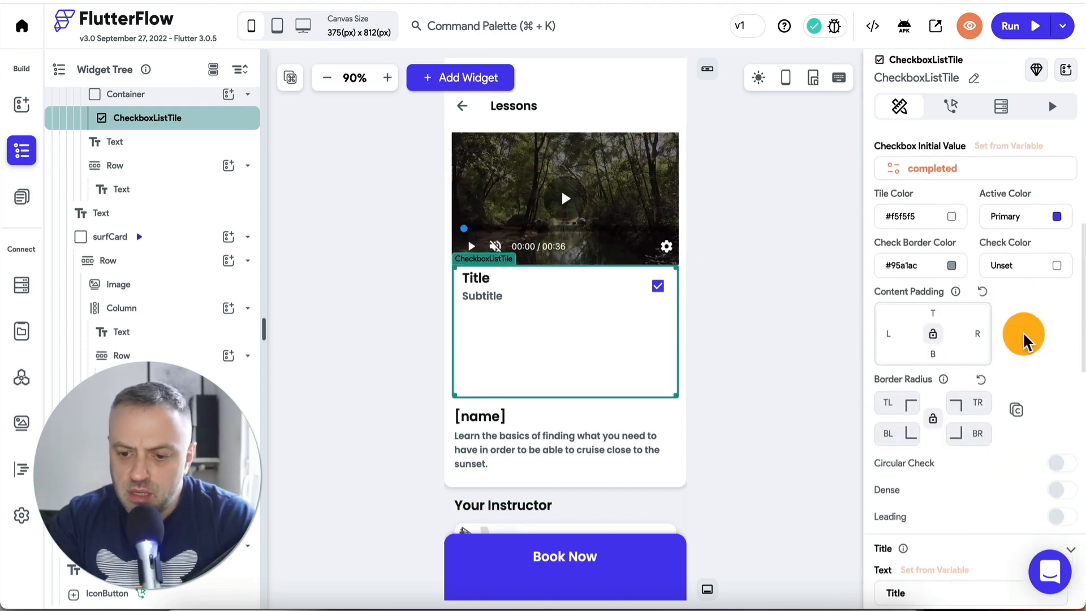
pyautogui.click(945, 398)
pyautogui.click(701, 365)
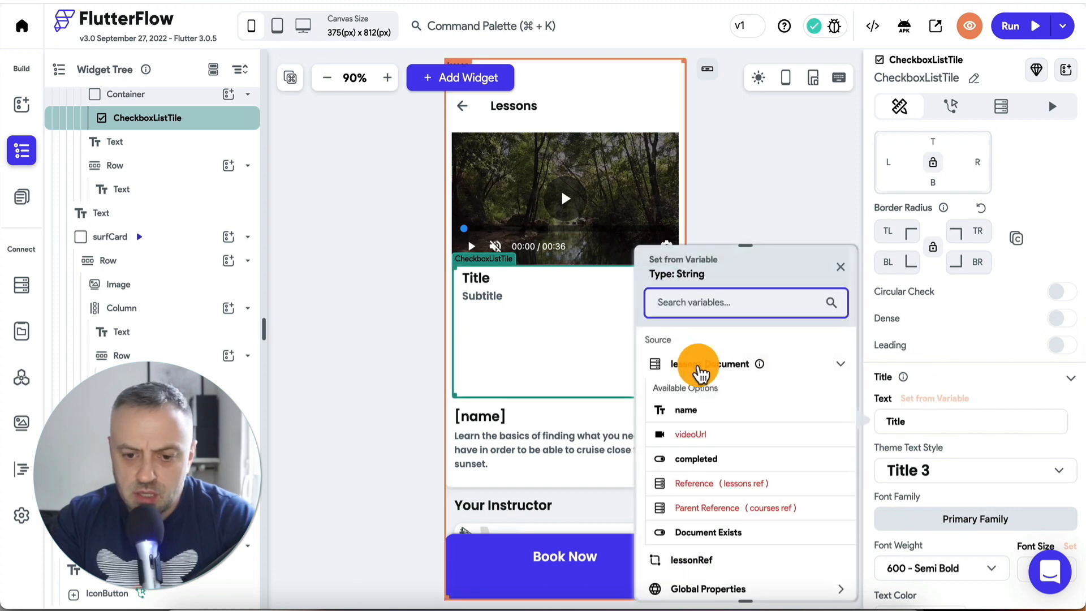
pyautogui.click(699, 410)
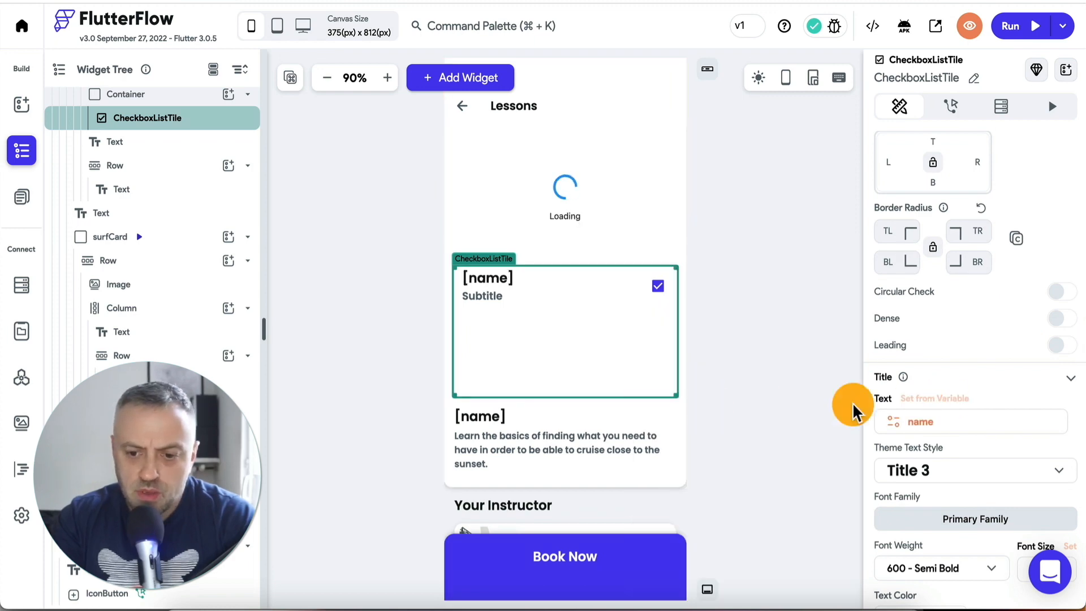
pyautogui.scroll(-2, 921, 429)
# Delete the separate name heading and the description text with its row below the checkbox tile
pyautogui.click(536, 422)
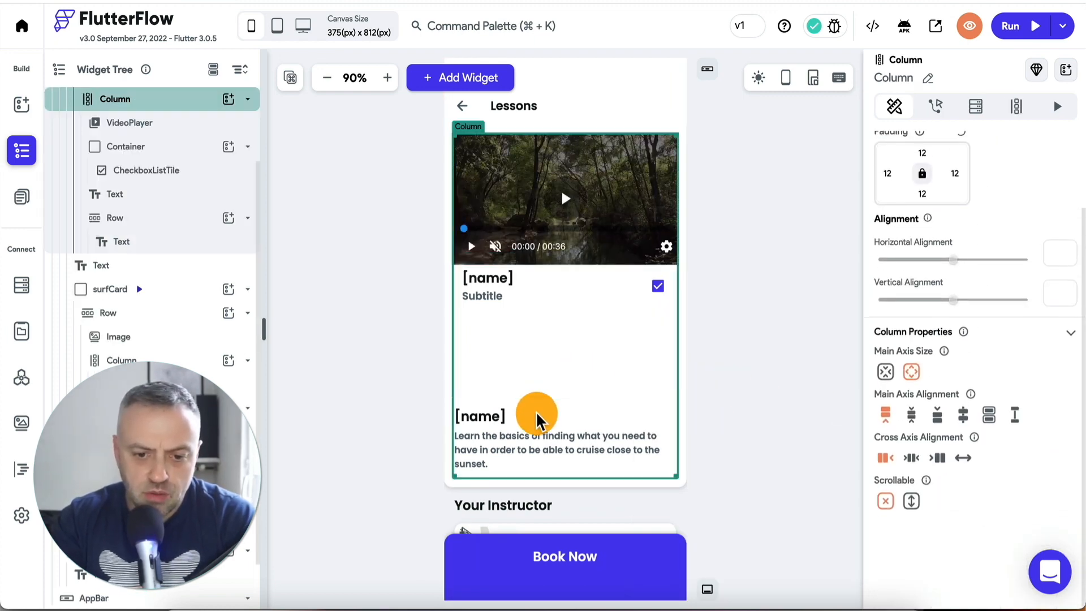
pyautogui.click(502, 444)
pyautogui.scroll(3, 170, 294)
pyautogui.click(150, 290)
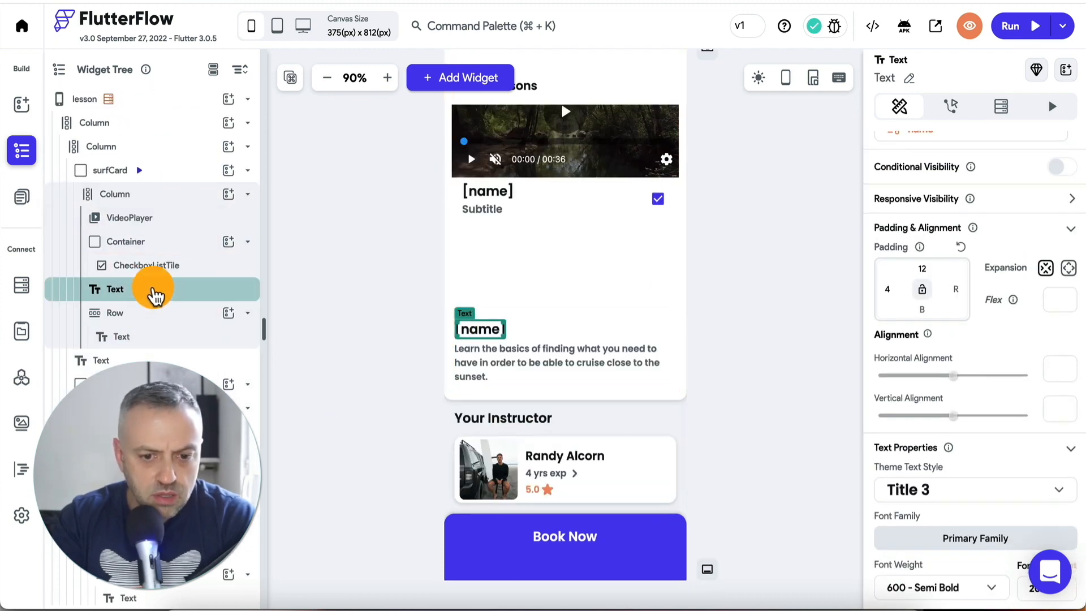
pyautogui.scroll(-3, 151, 291)
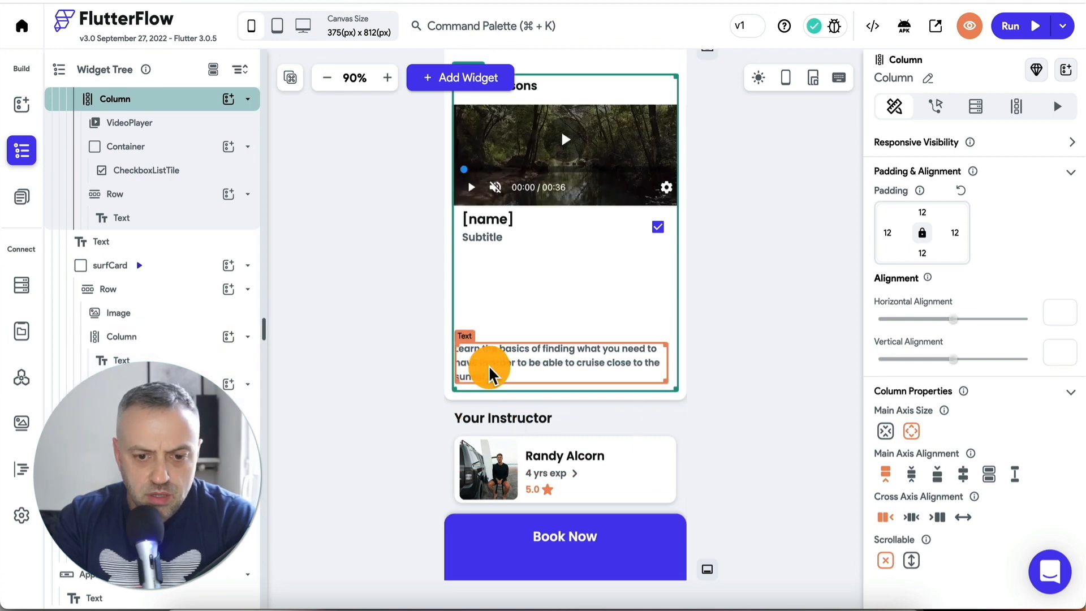
pyautogui.click(490, 374)
pyautogui.press('Delete')
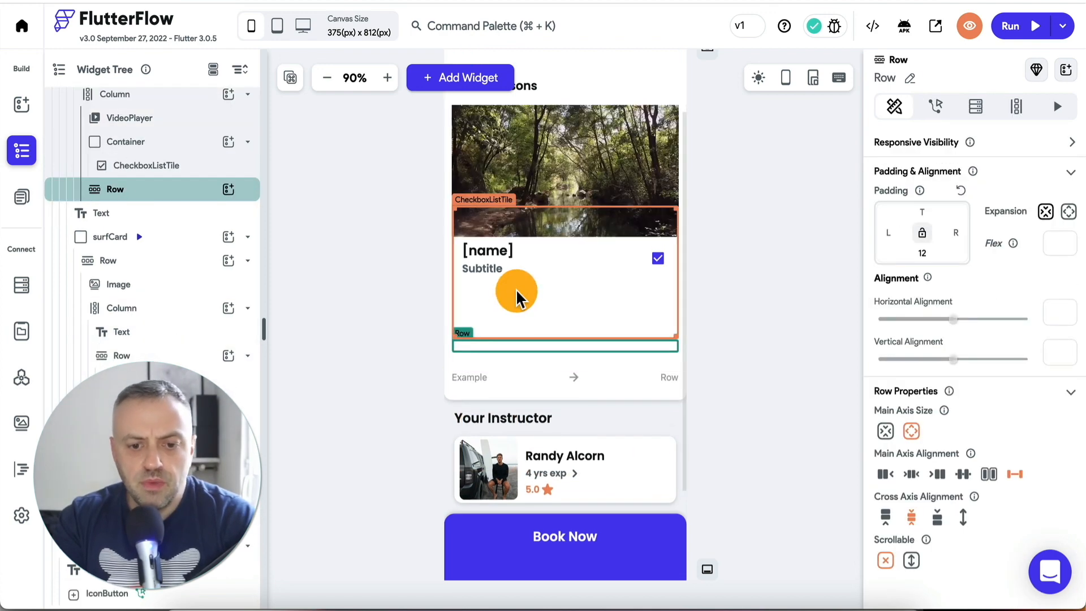
pyautogui.click(512, 297)
pyautogui.click(490, 383)
pyautogui.press('Delete')
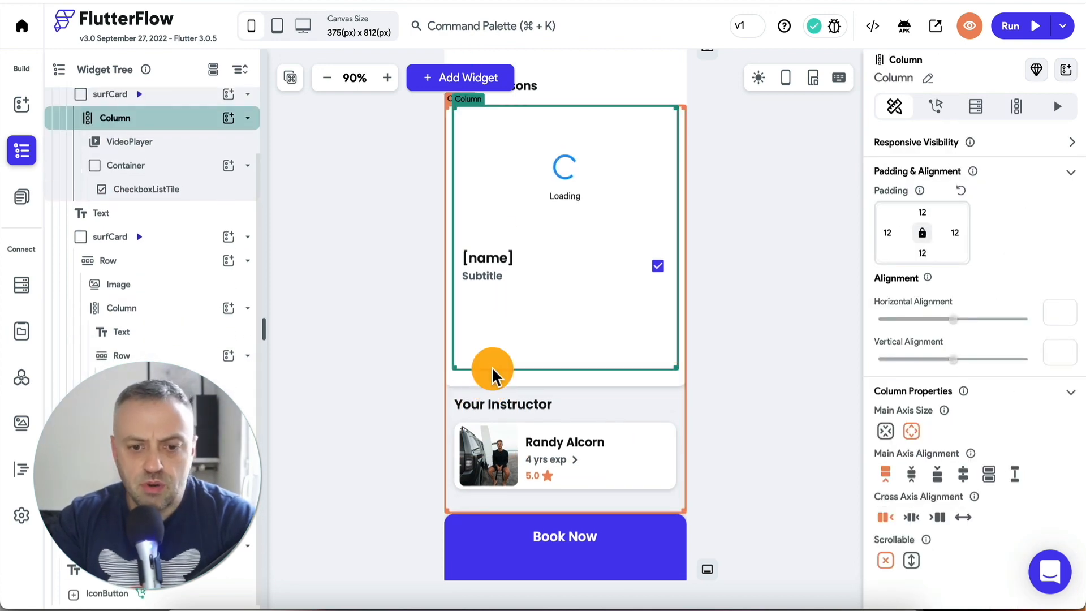
# Set the height of the container around the CheckboxListTile to 100 px
pyautogui.click(500, 315)
pyautogui.scroll(2, 170, 255)
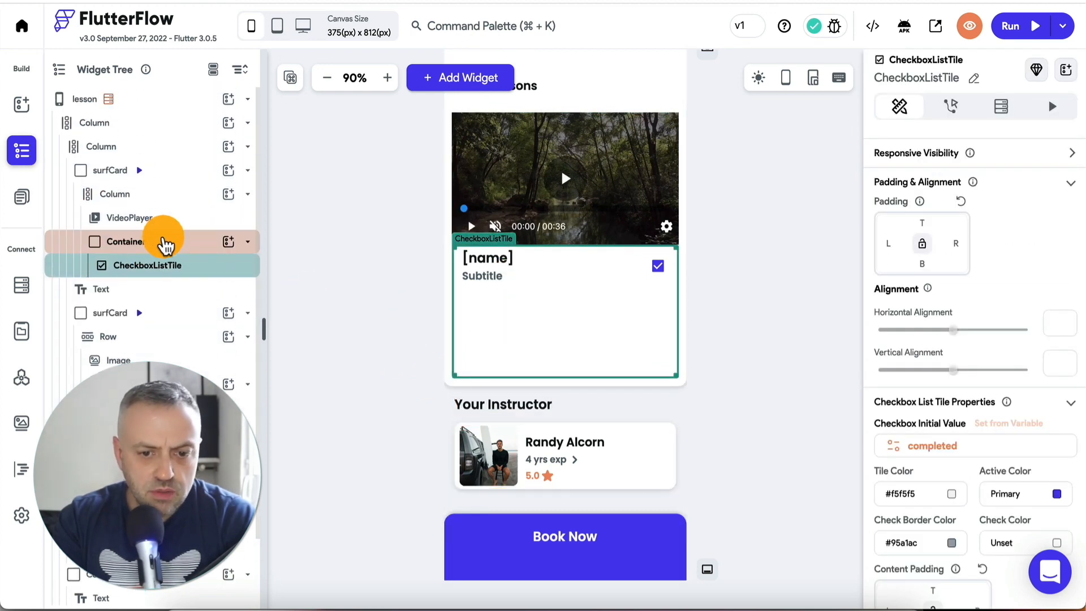
pyautogui.click(165, 244)
pyautogui.scroll(-1, 922, 455)
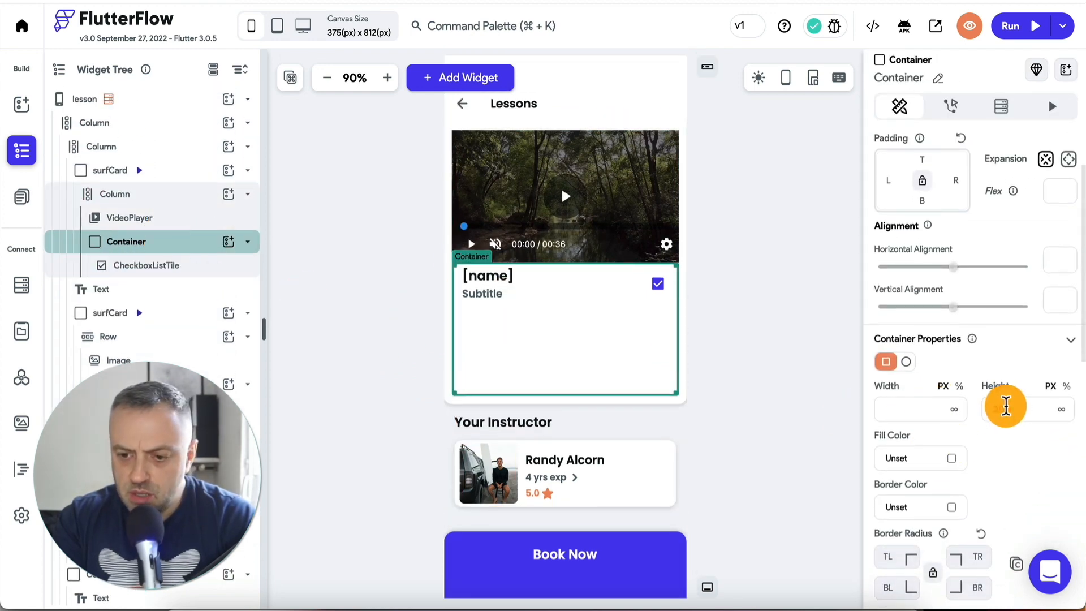
pyautogui.click(1007, 406)
pyautogui.write('100')
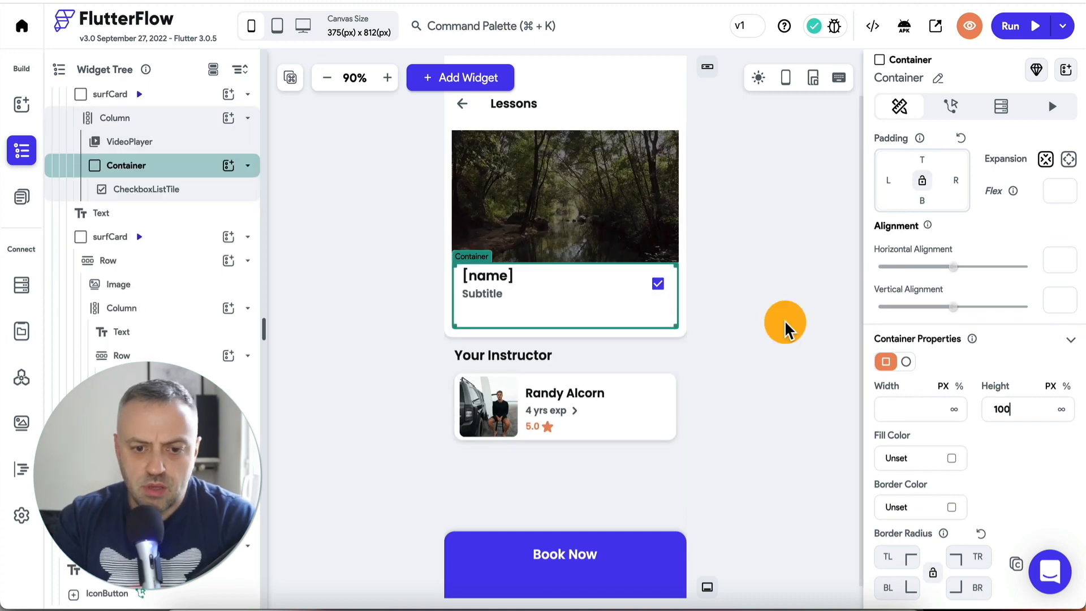
pyautogui.click(783, 323)
# Change the CheckboxListTile's subtitle text to "Description goes here..."
pyautogui.click(633, 305)
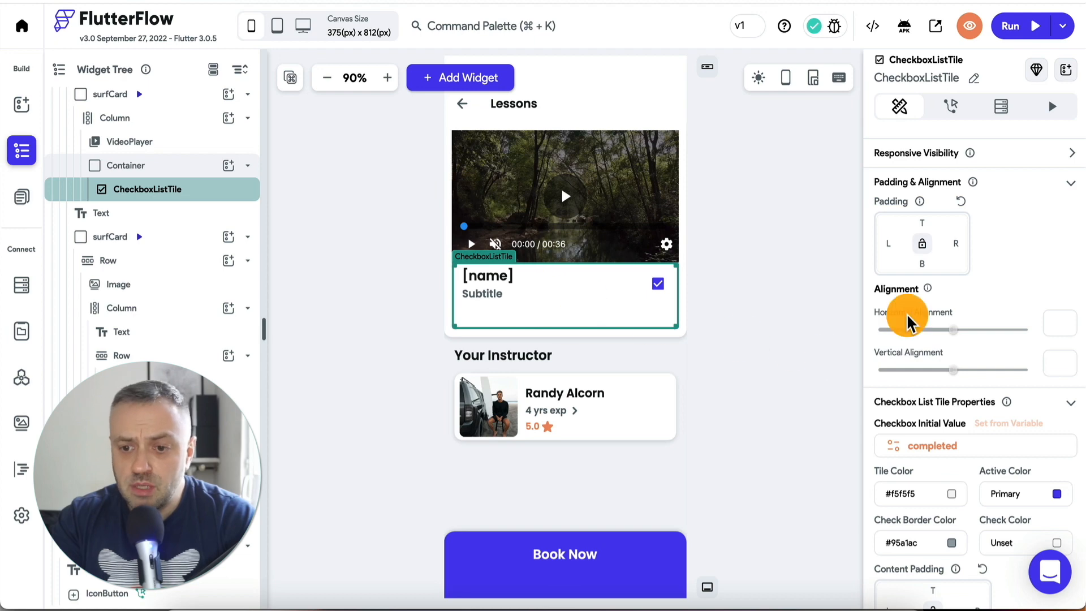
pyautogui.scroll(1, 904, 315)
pyautogui.scroll(-10, 900, 359)
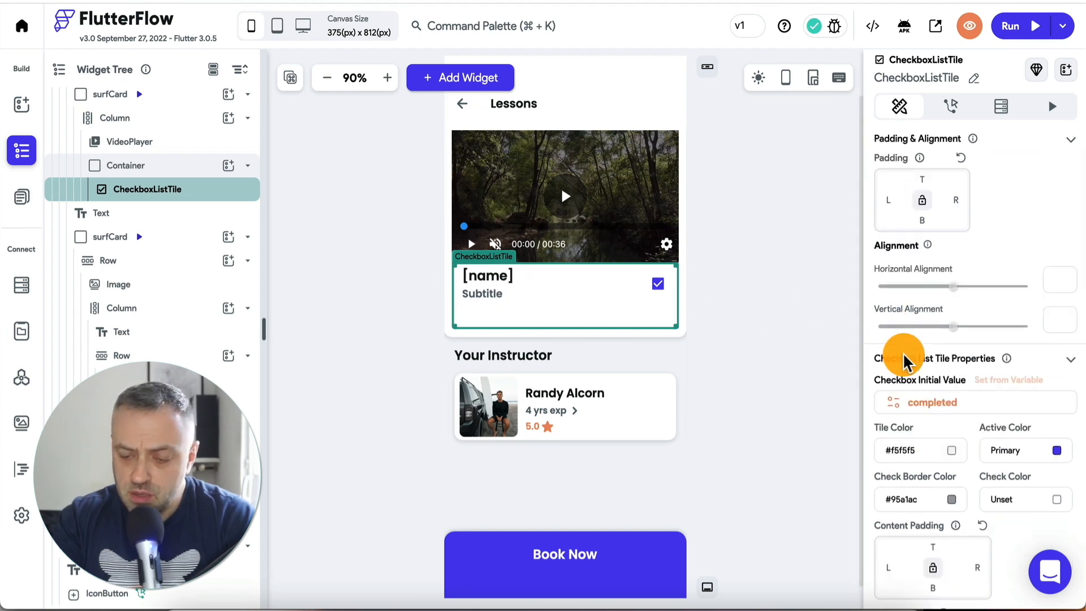
pyautogui.scroll(-10, 912, 417)
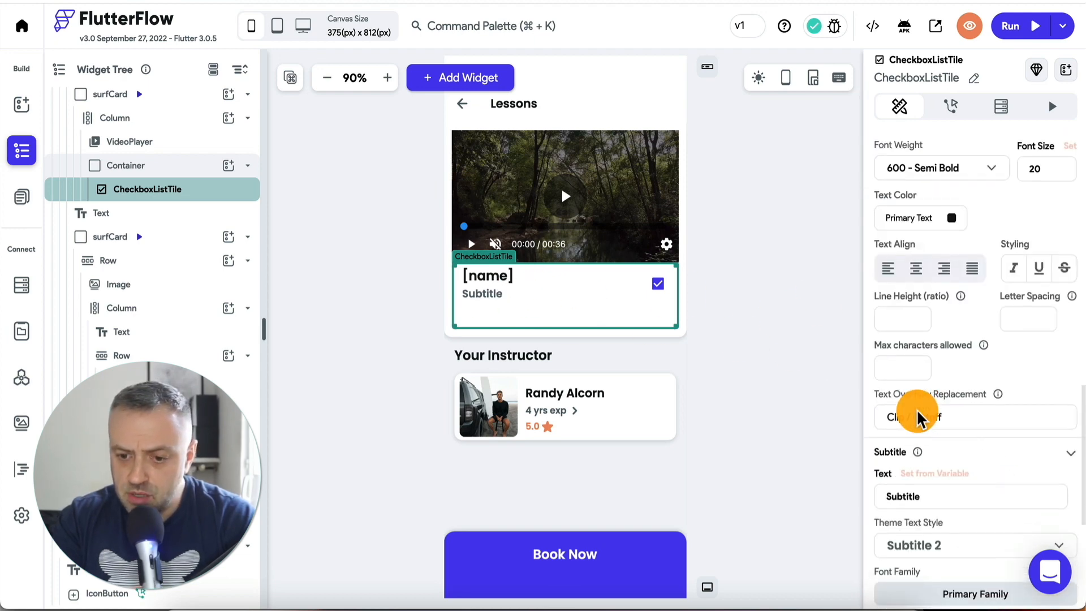
pyautogui.doubleClick(904, 378)
pyautogui.write('Description goes here...')
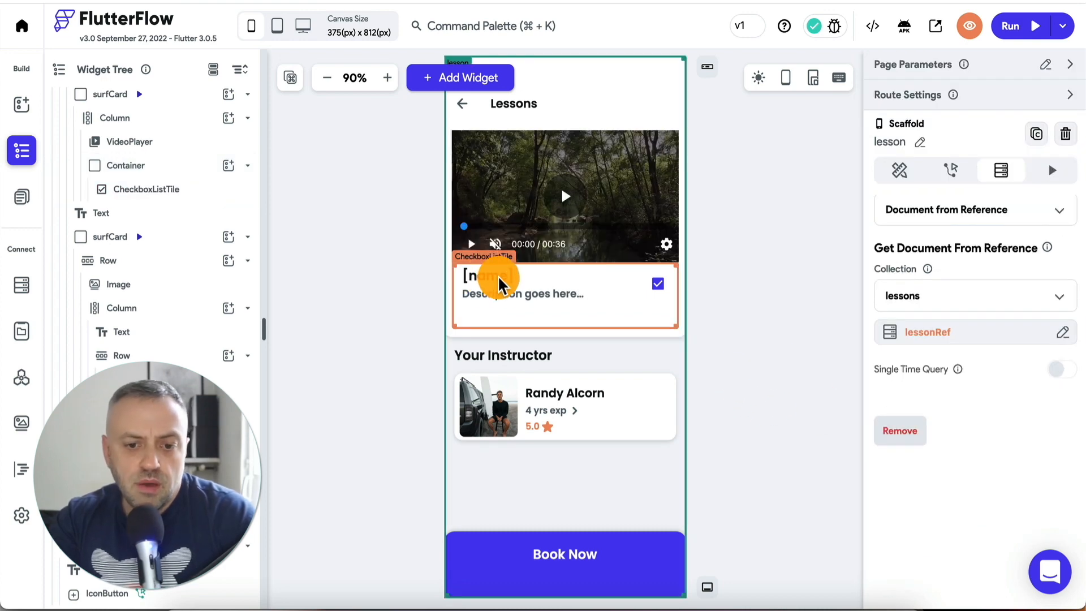
pyautogui.click(658, 285)
pyautogui.click(542, 356)
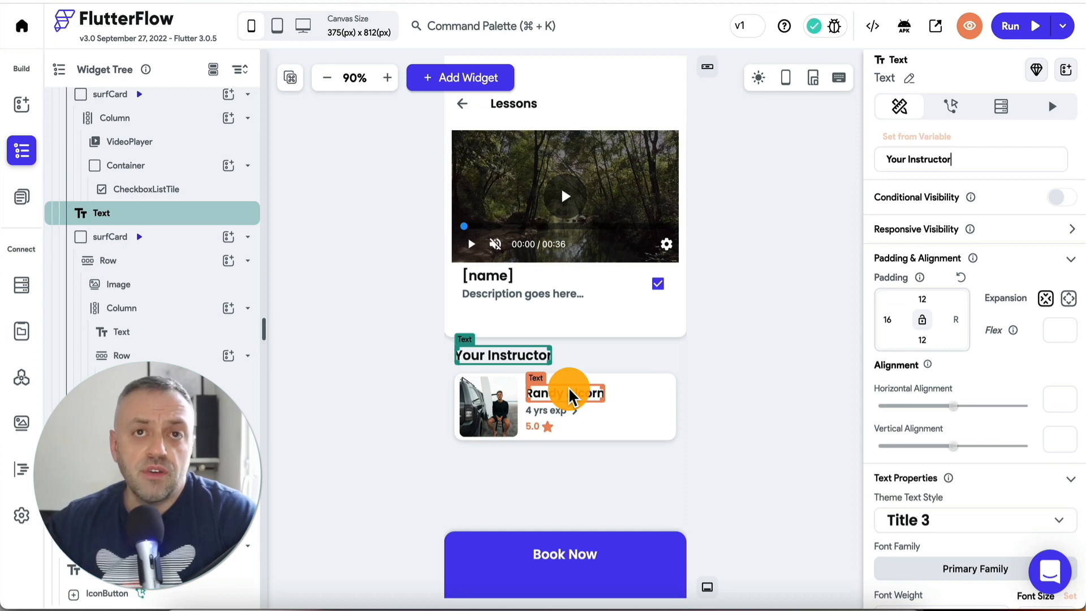
pyautogui.click(523, 502)
pyautogui.scroll(-3, 947, 413)
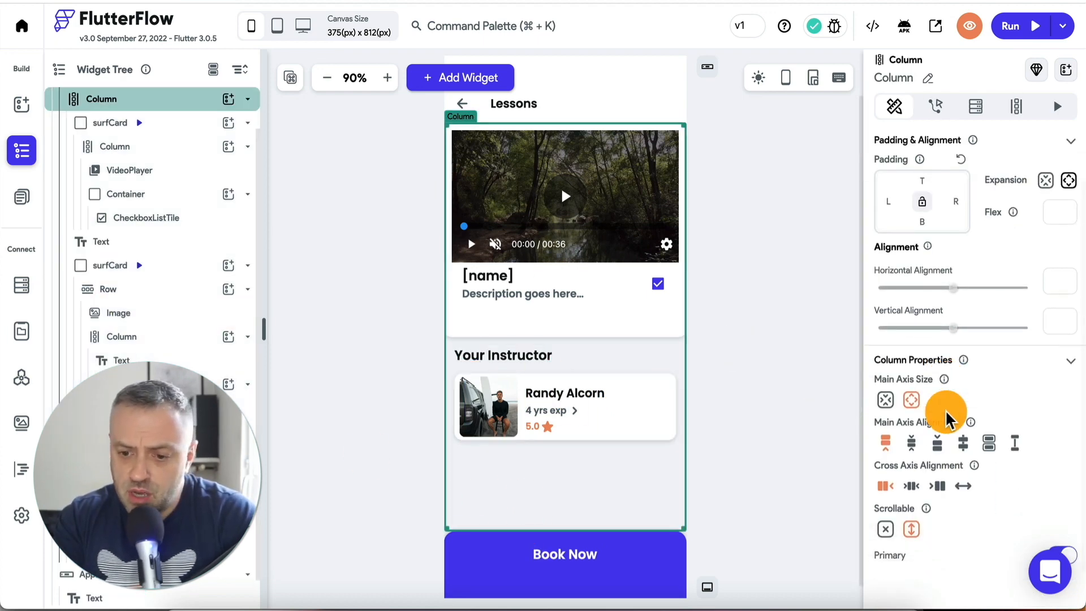
pyautogui.scroll(3, 946, 416)
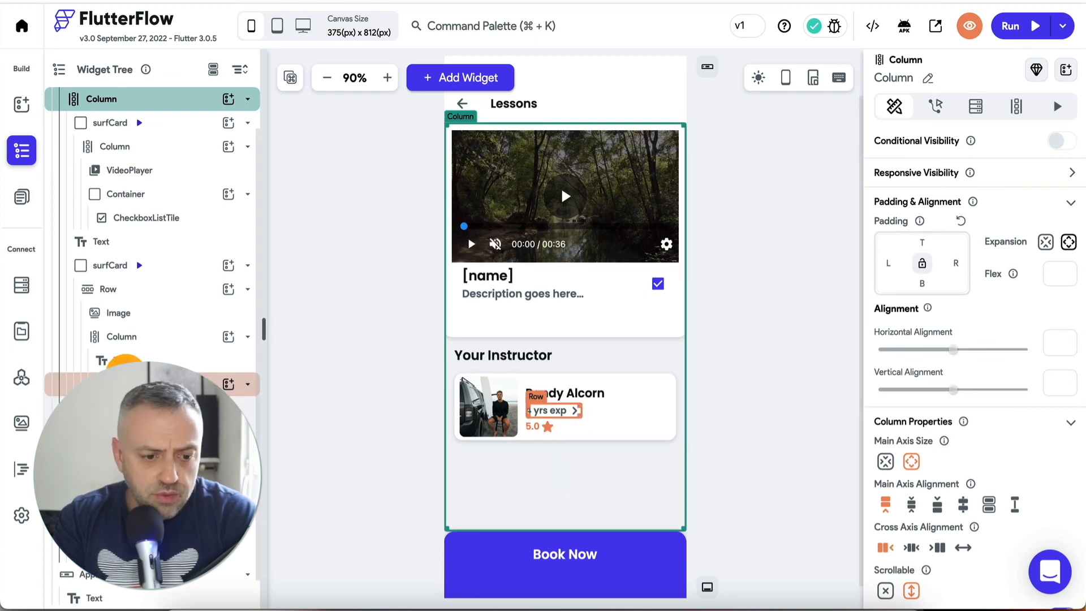
# Change the "Book Now" label in the bottom container to "MARK COMPLETED"
pyautogui.click(504, 575)
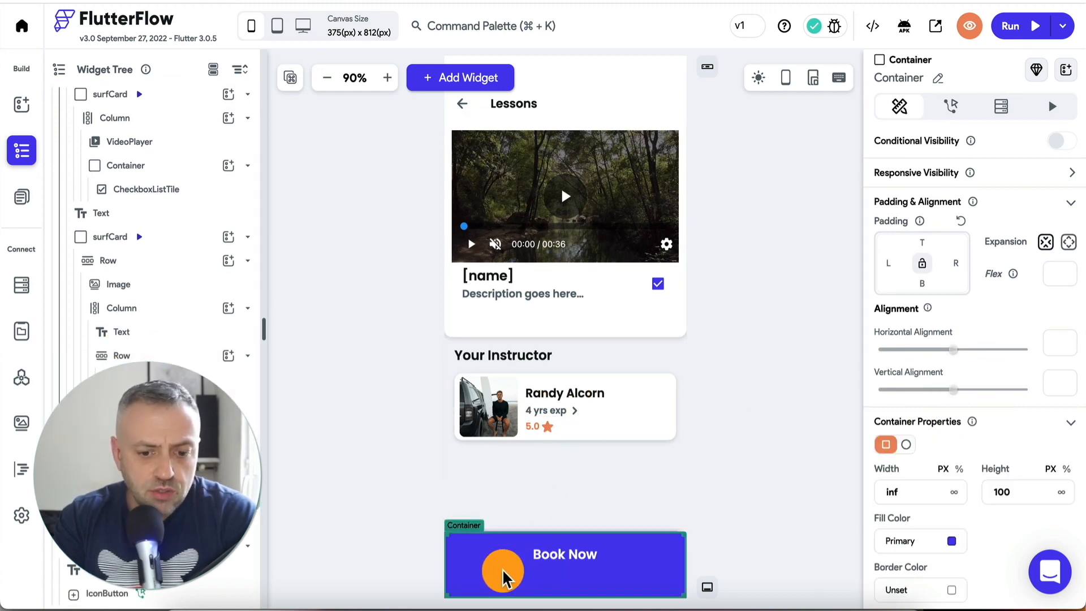
pyautogui.click(556, 560)
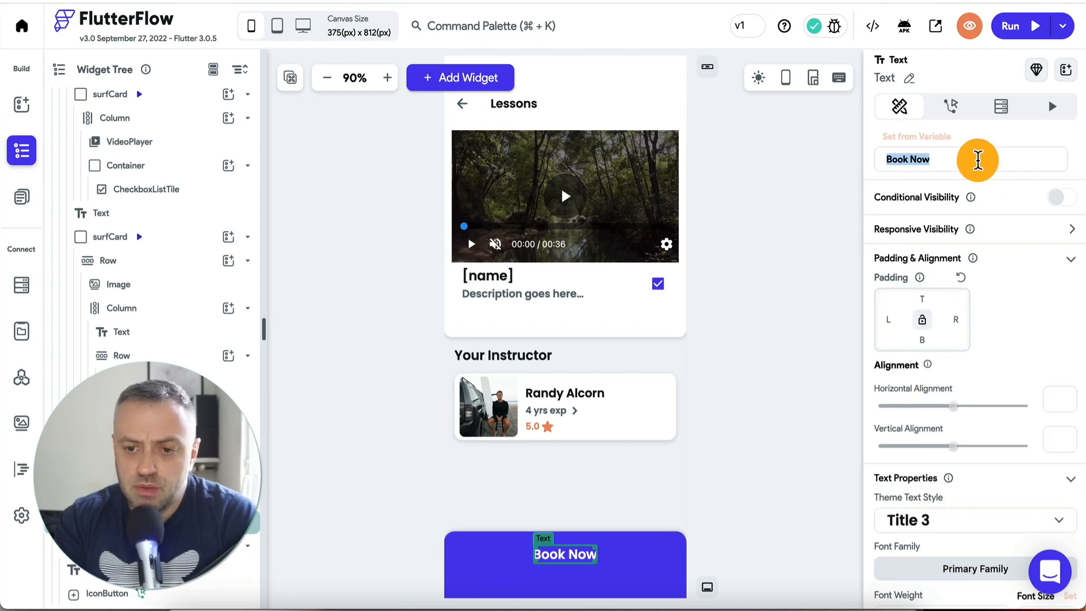
pyautogui.write('MARK COMPLETED')
pyautogui.click(492, 561)
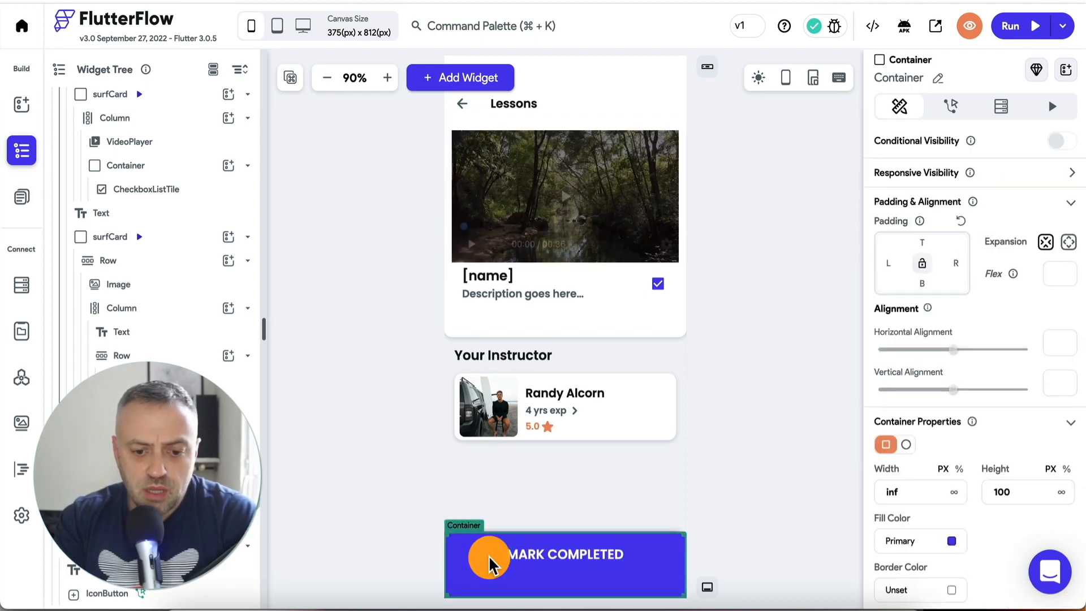
# Set the bottom container's vertical child alignment to 0 to centre the MARK COMPLETED label
pyautogui.click(529, 557)
pyautogui.scroll(-5, 1038, 400)
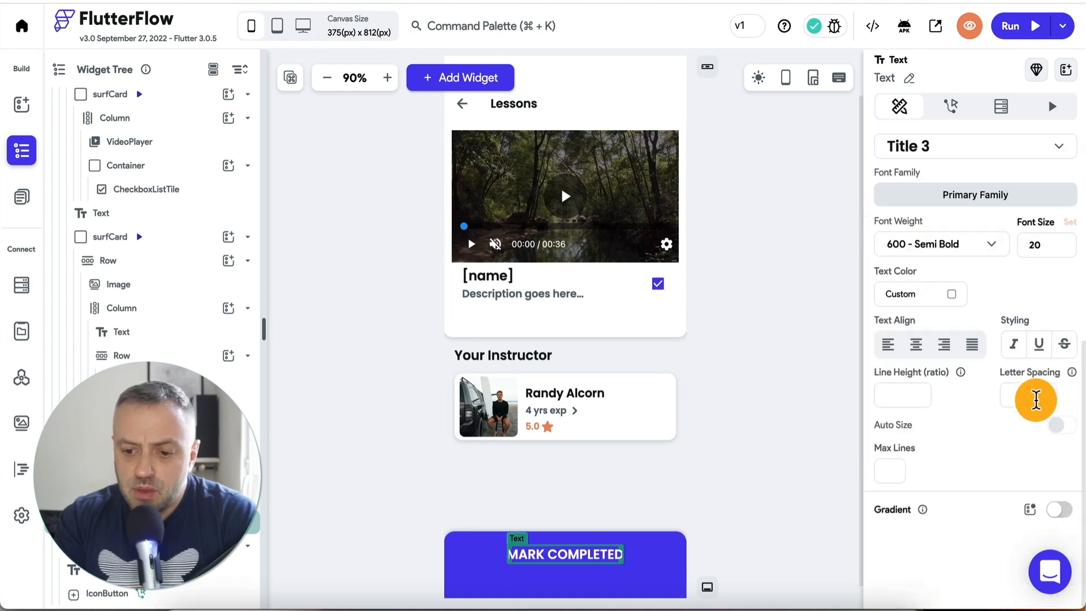
pyautogui.click(568, 582)
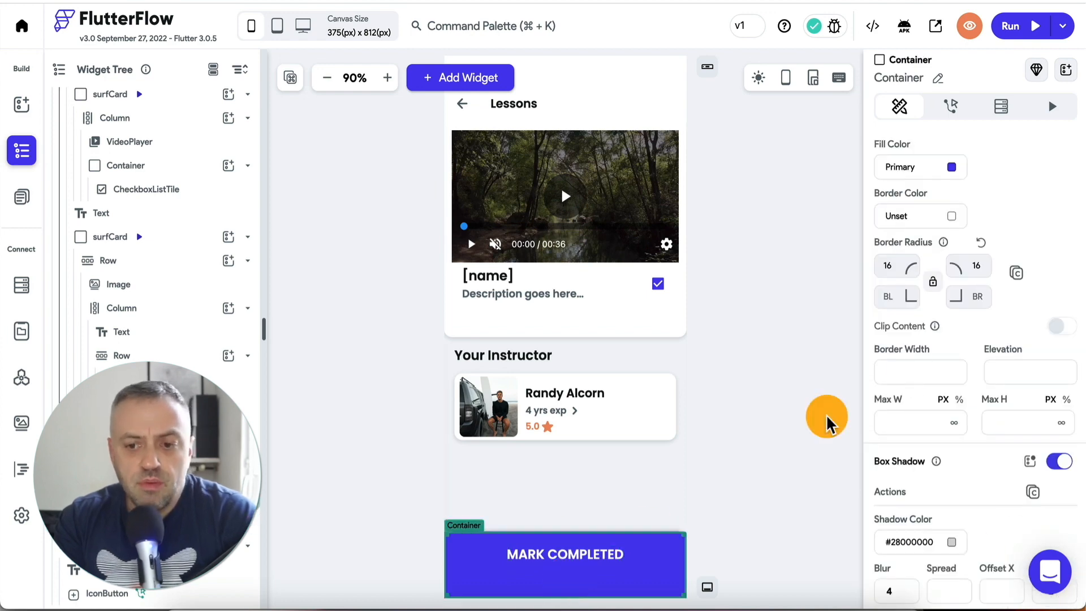
pyautogui.scroll(-5, 969, 352)
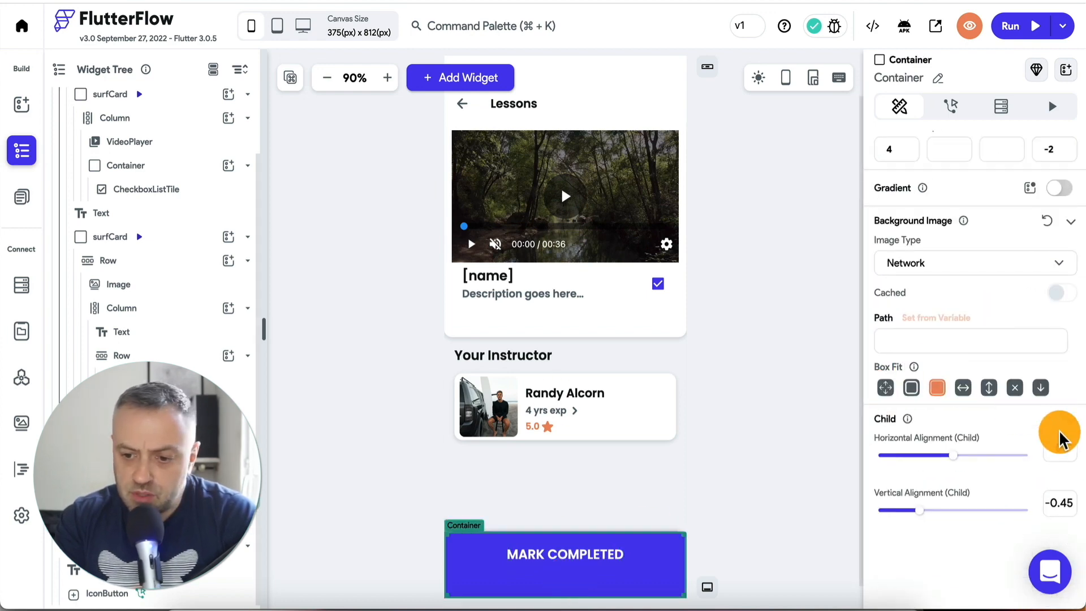
pyautogui.doubleClick(1060, 503)
pyautogui.write('0')
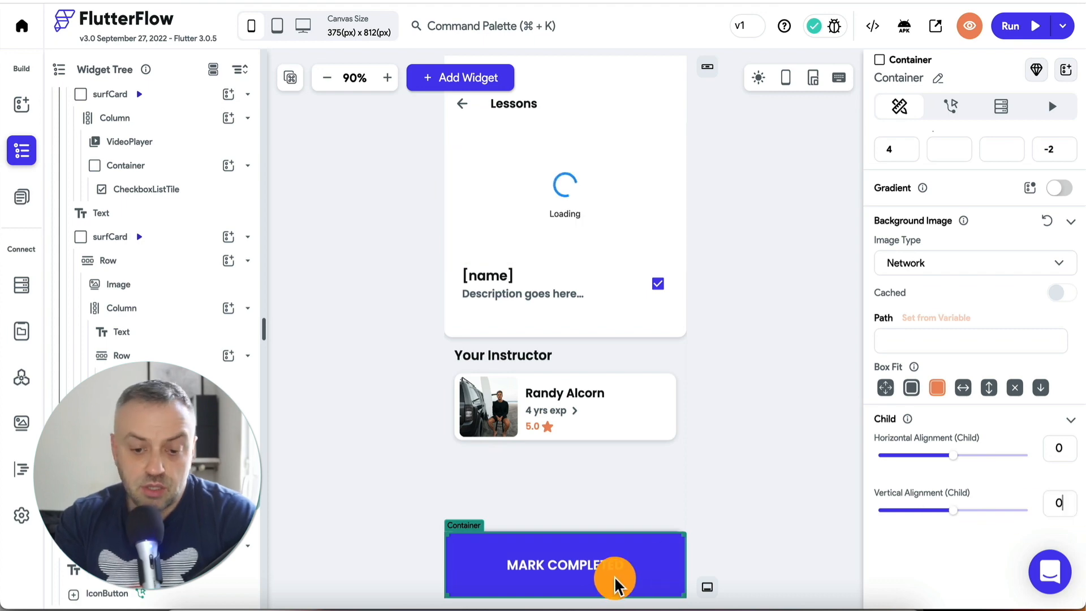
# Enlarge the MARK COMPLETED label's font size to 24, and reduce it slightly from there
pyautogui.click(582, 566)
pyautogui.scroll(-5, 1028, 417)
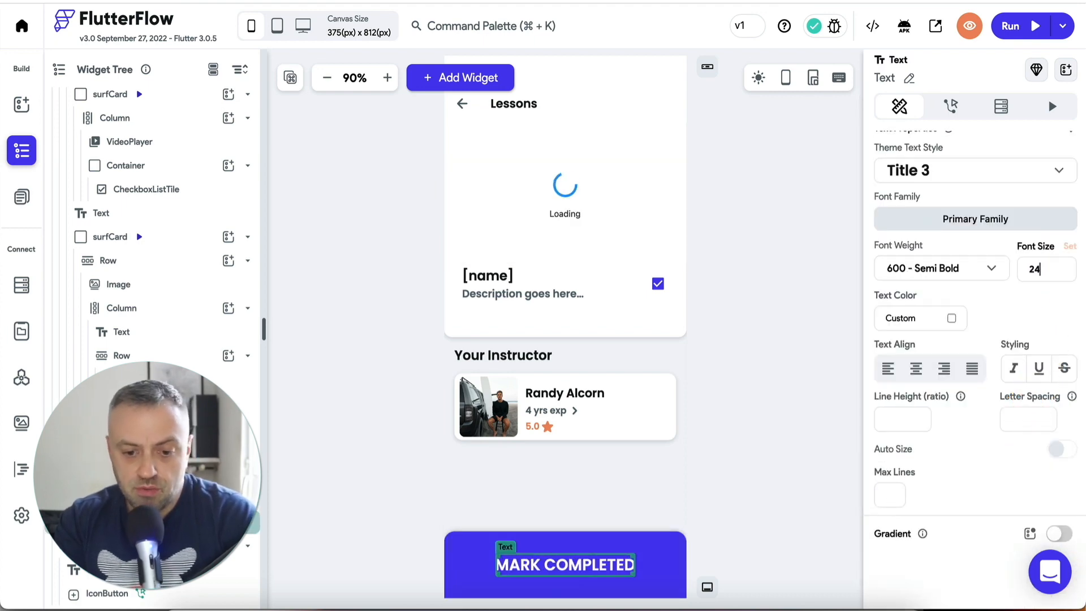
pyautogui.click(774, 426)
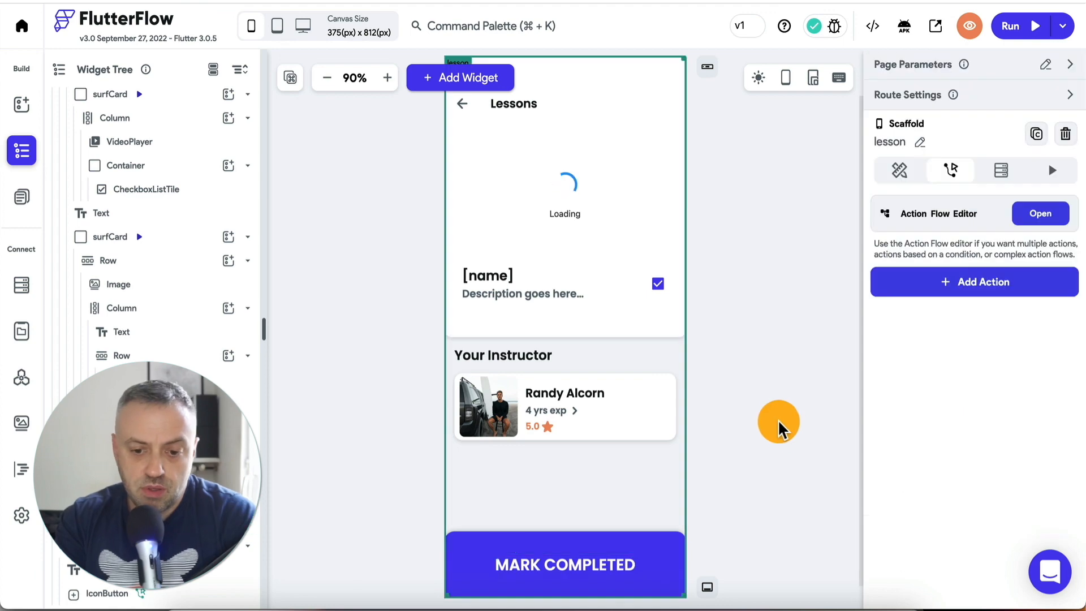
pyautogui.click(582, 565)
pyautogui.scroll(-6, 989, 418)
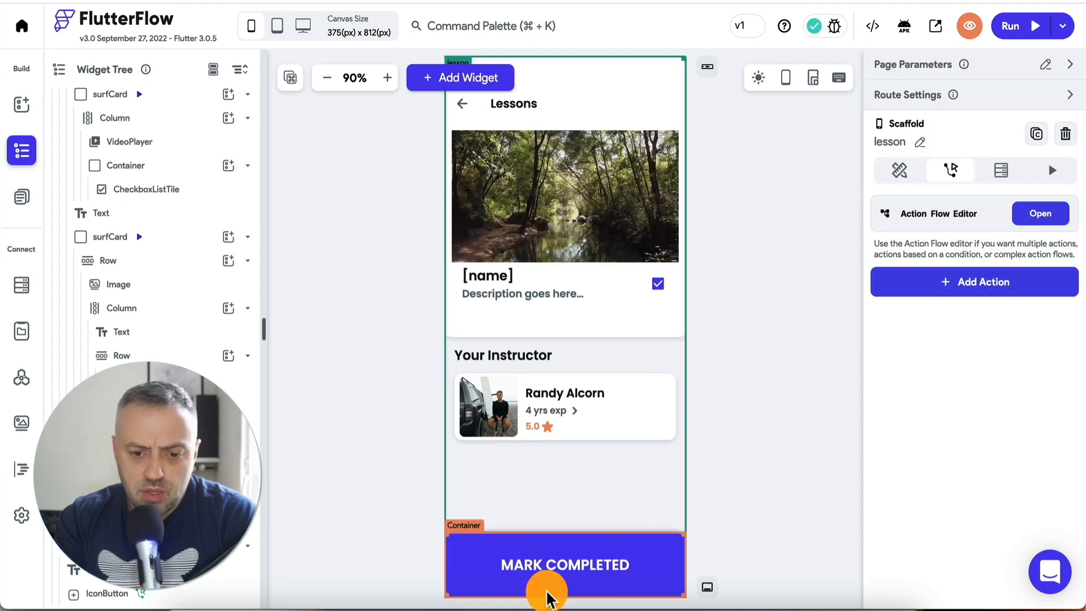
pyautogui.click(568, 547)
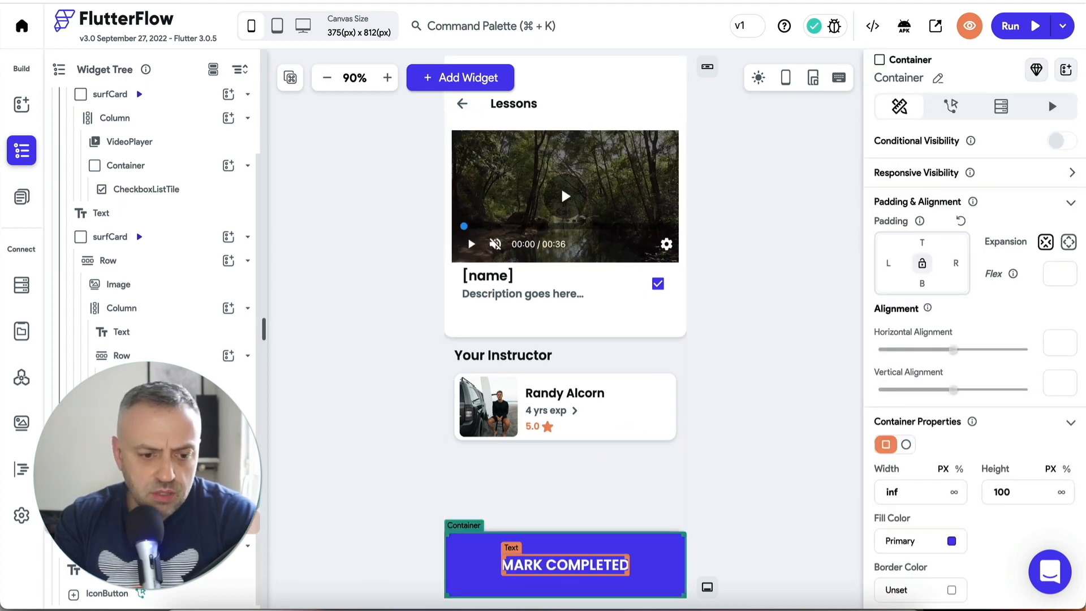
pyautogui.click(566, 565)
pyautogui.scroll(-1, 566, 563)
pyautogui.click(564, 559)
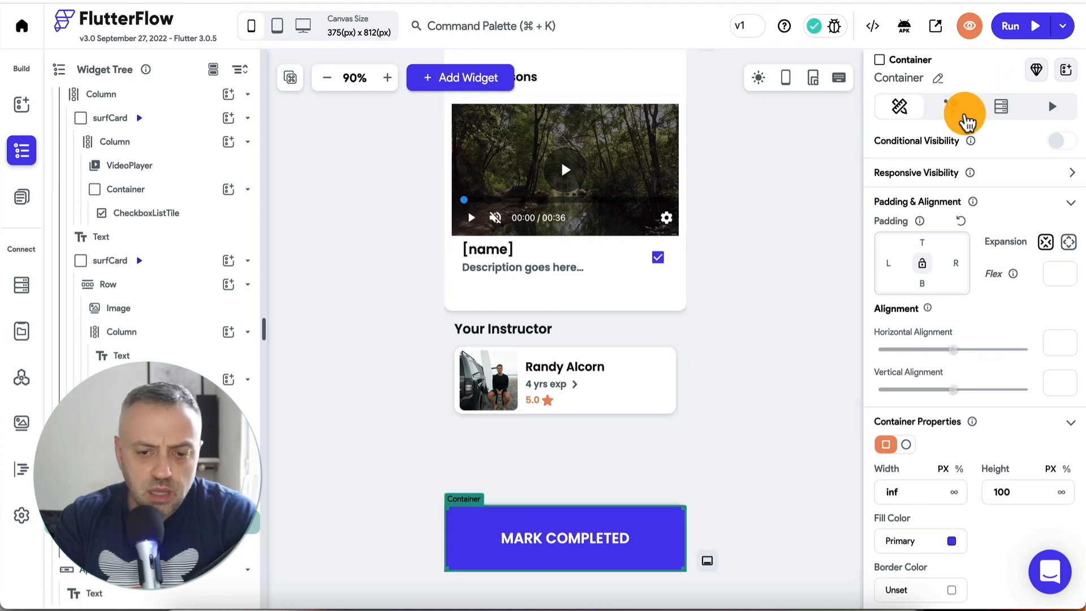
pyautogui.click(659, 259)
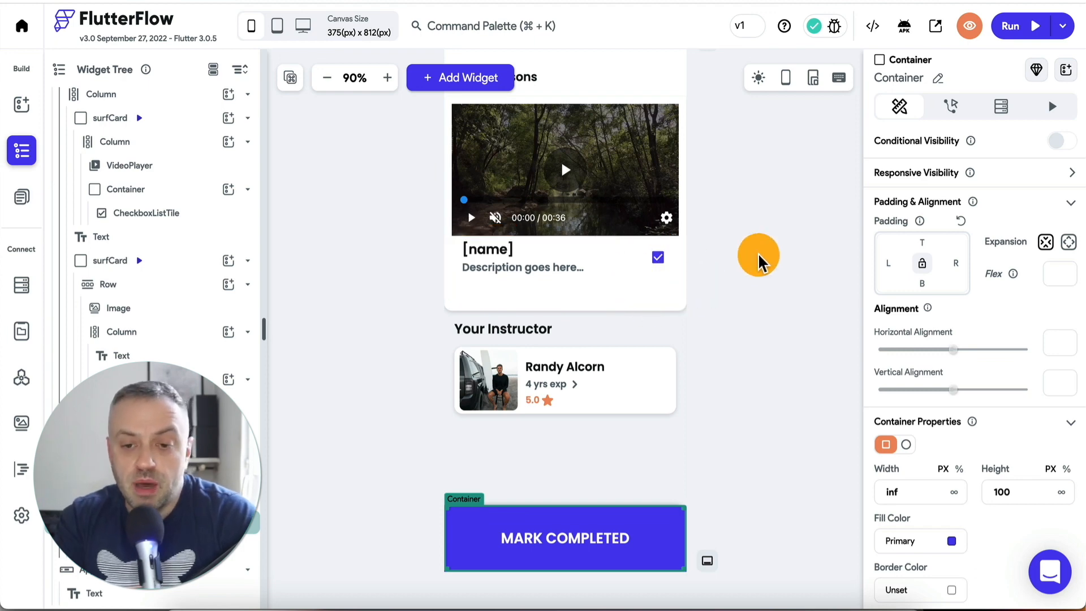
# Add an On Tap action to the MARK COMPLETED container that makes an Update Document backend call
pyautogui.click(952, 112)
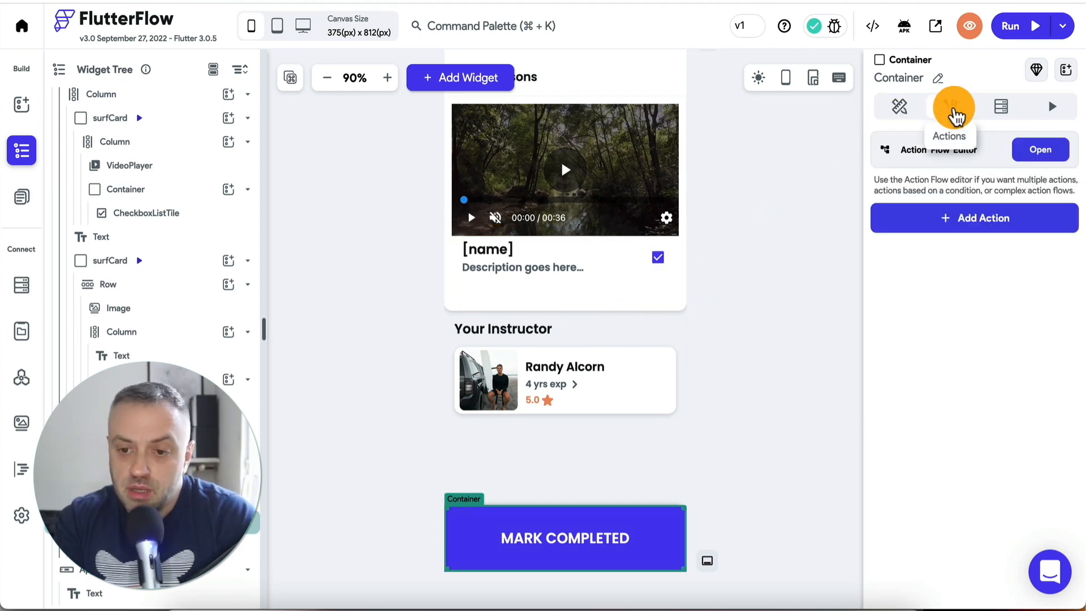
pyautogui.click(976, 225)
pyautogui.click(958, 328)
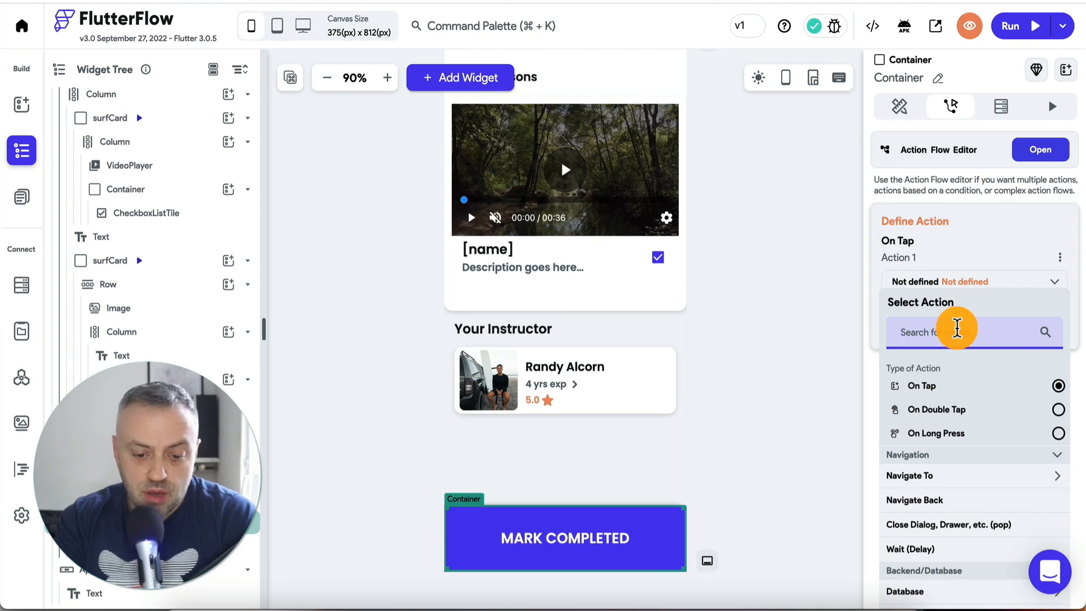
pyautogui.write('data')
pyautogui.click(935, 480)
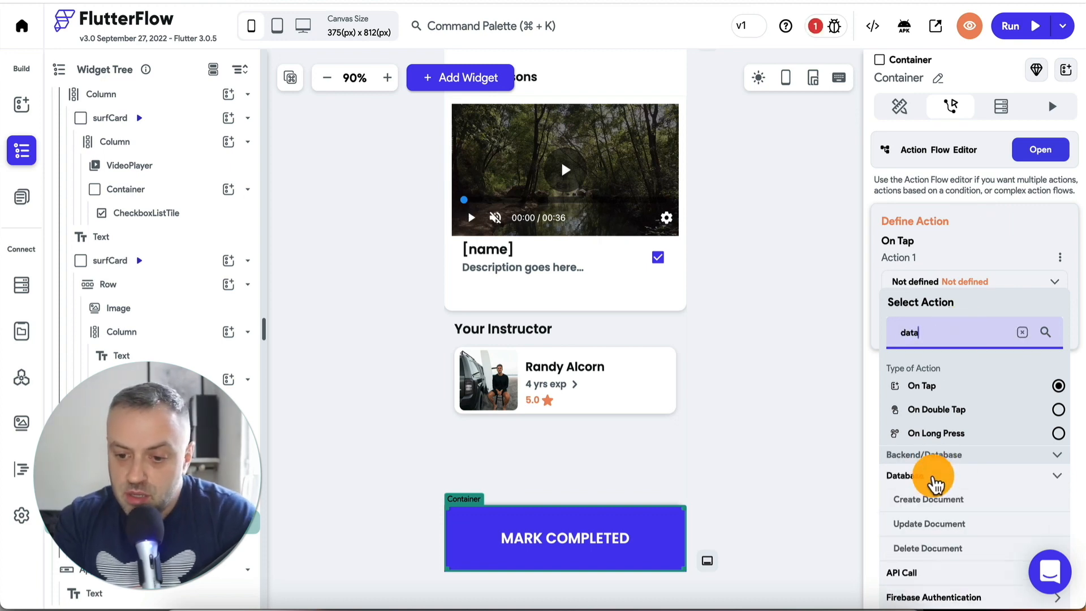
pyautogui.click(946, 516)
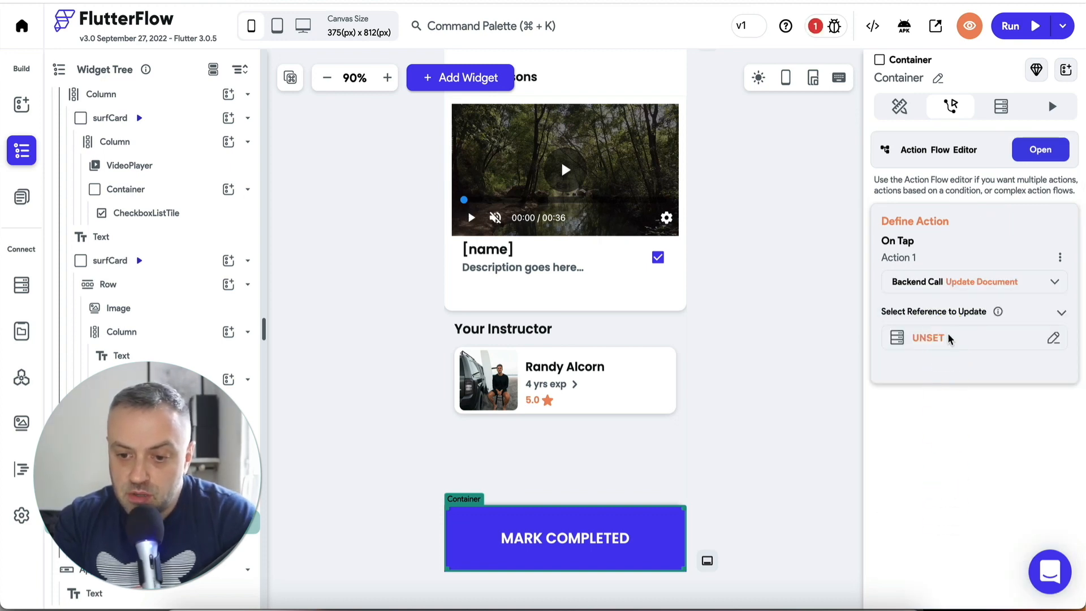
# Set the reference to update to the lessons document's own Reference
pyautogui.click(948, 339)
pyautogui.click(783, 366)
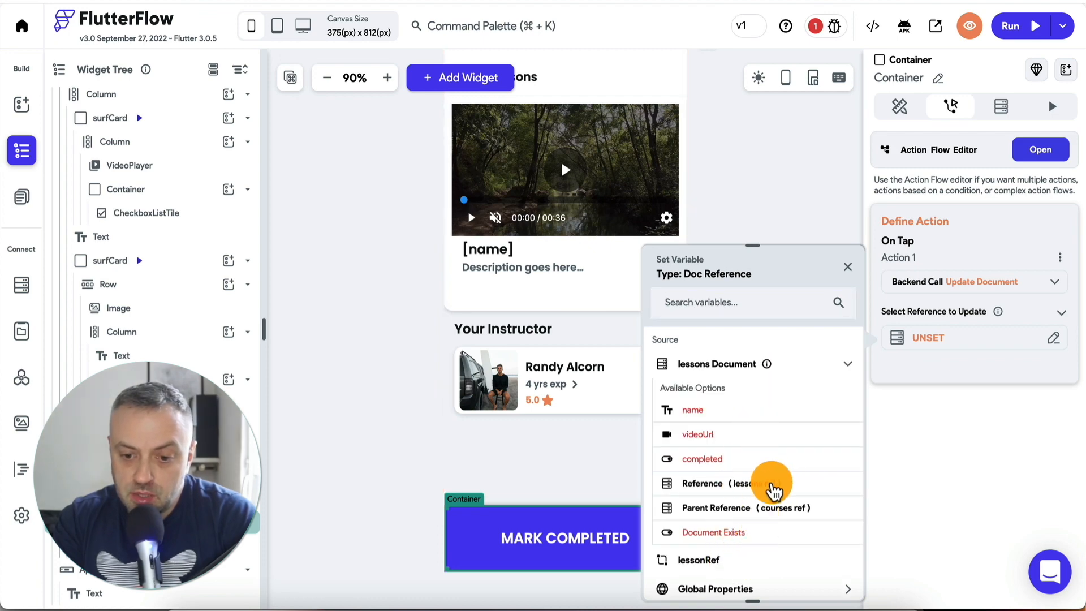
pyautogui.click(773, 488)
# Add a field to the update action that sets completed to the specific value True
pyautogui.click(949, 390)
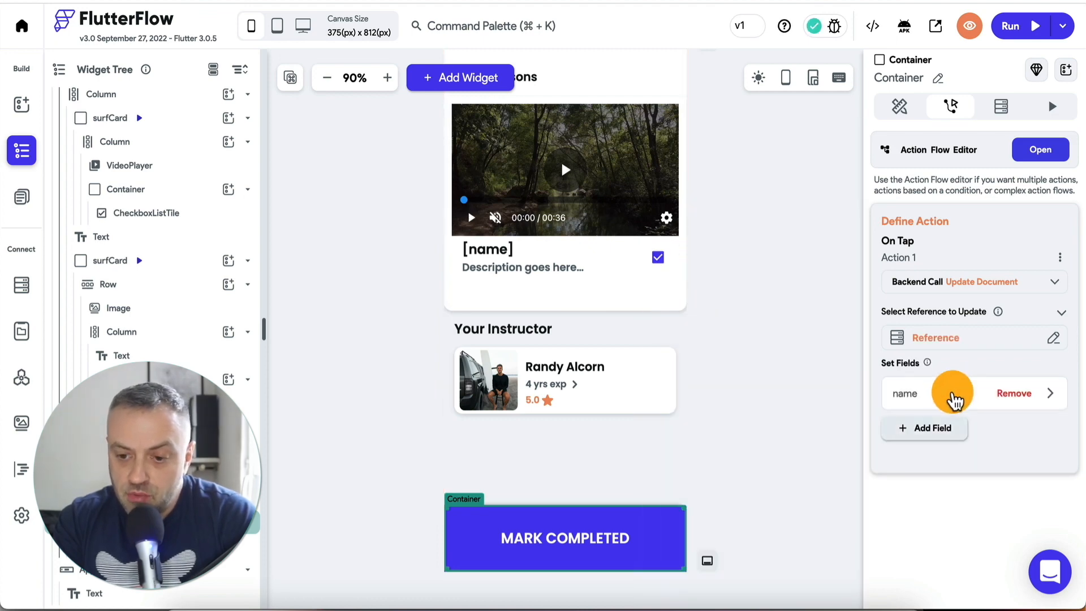
pyautogui.click(955, 399)
pyautogui.scroll(-3, 956, 452)
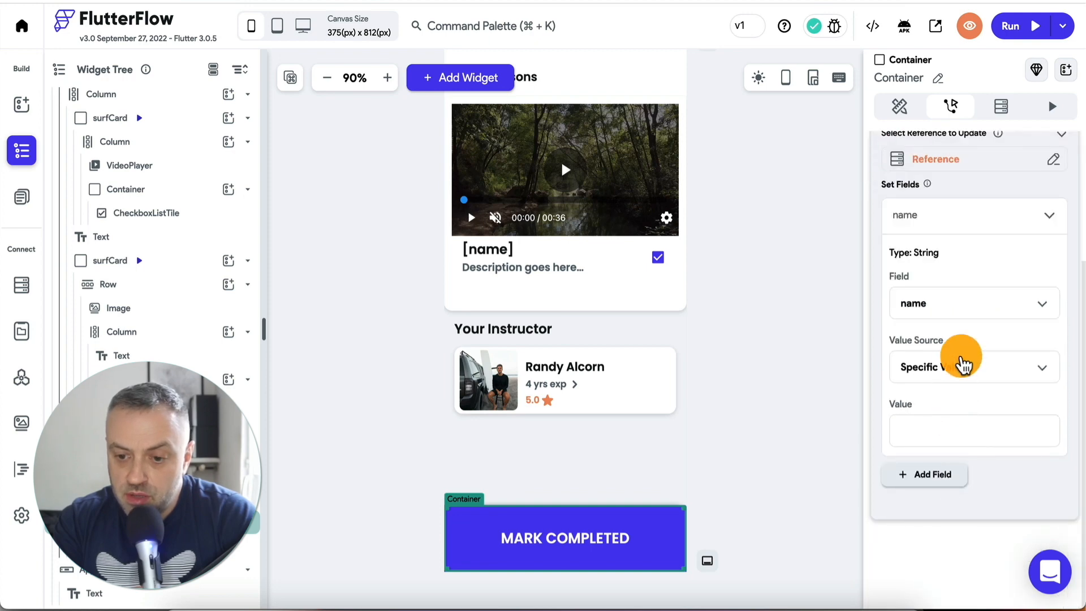
pyautogui.click(953, 375)
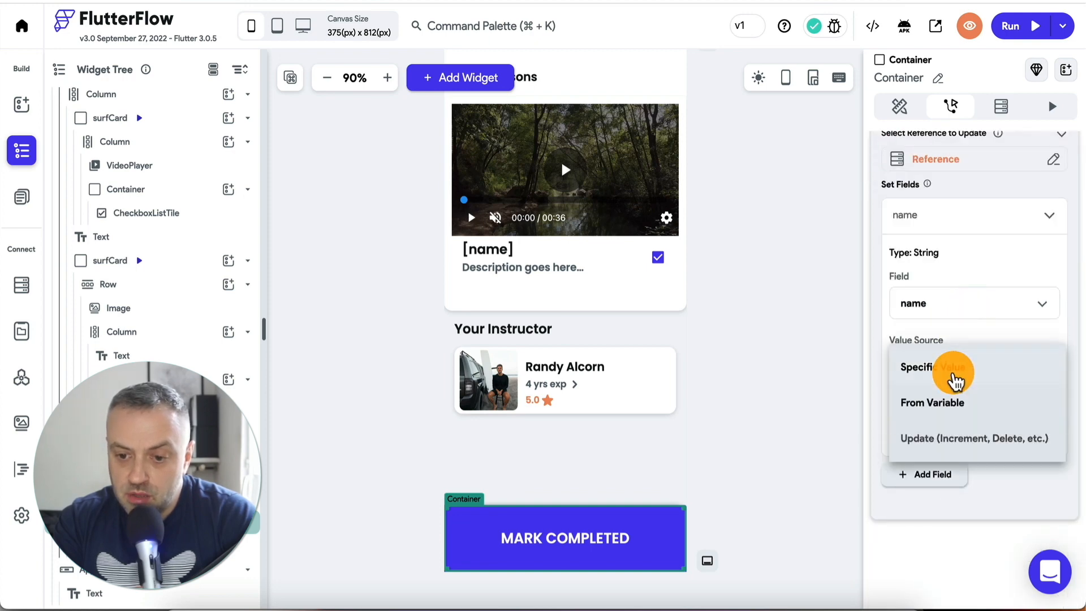
pyautogui.click(957, 308)
pyautogui.click(949, 306)
pyautogui.click(941, 375)
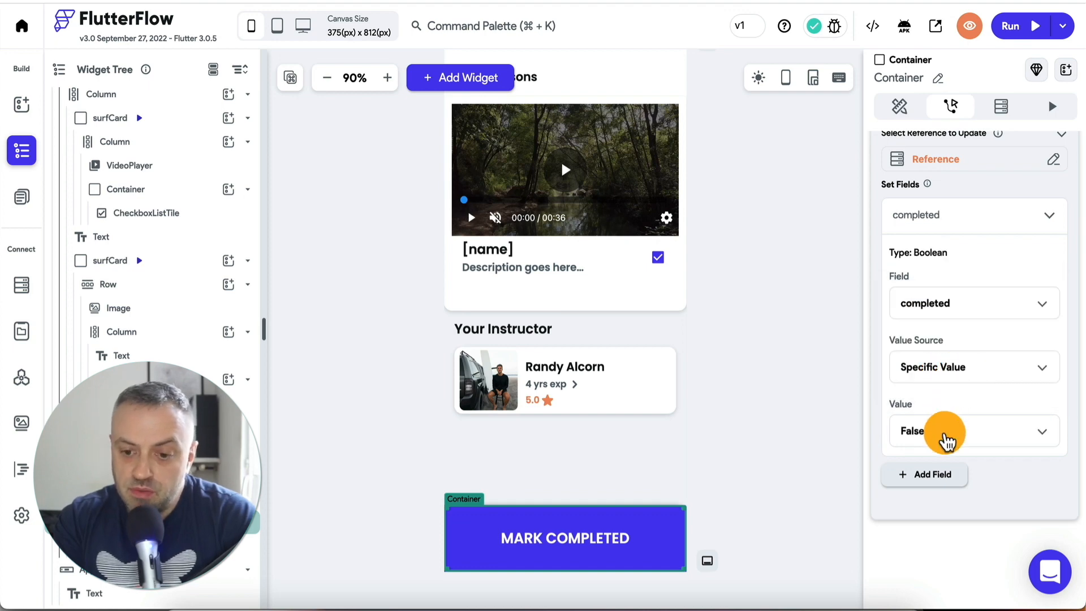
pyautogui.click(946, 439)
pyautogui.click(942, 397)
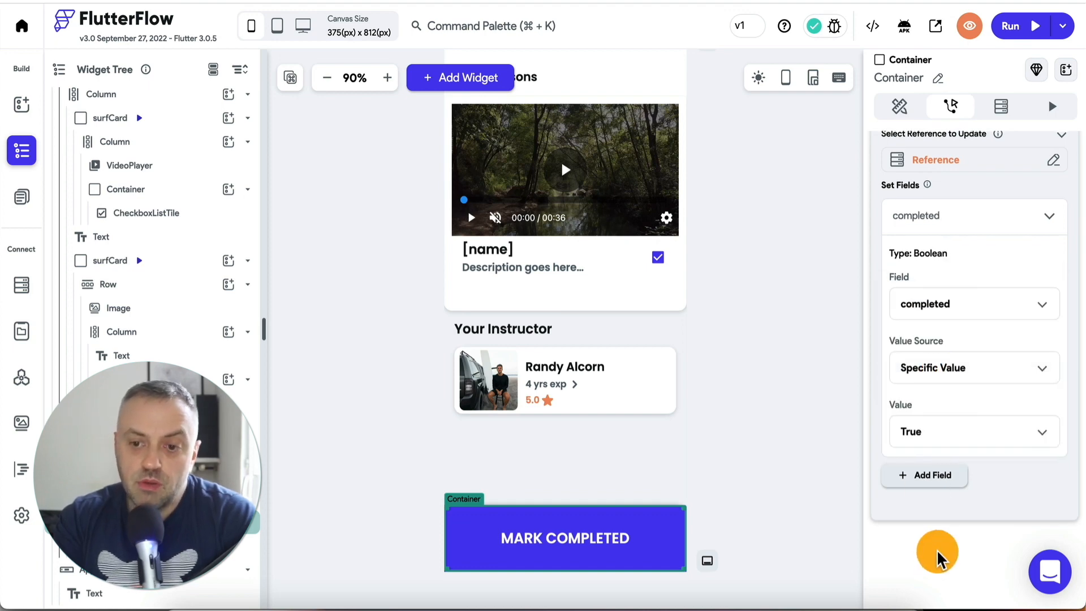
pyautogui.scroll(3, 937, 557)
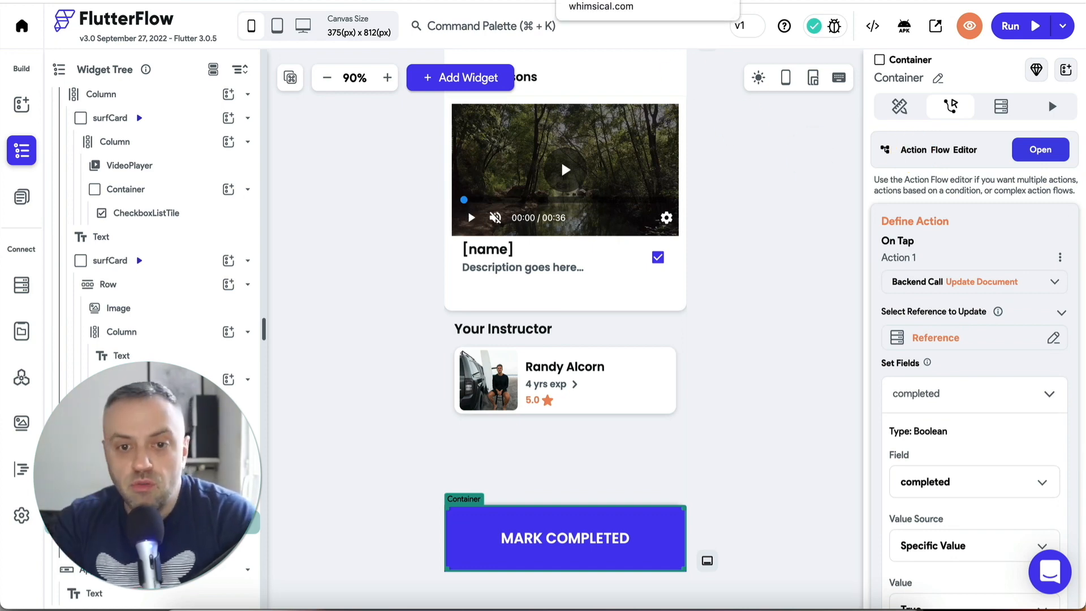
# Switch to the running test session, reload it with the changes and open the Marketing 101 course under Marketing
pyautogui.click(834, 1)
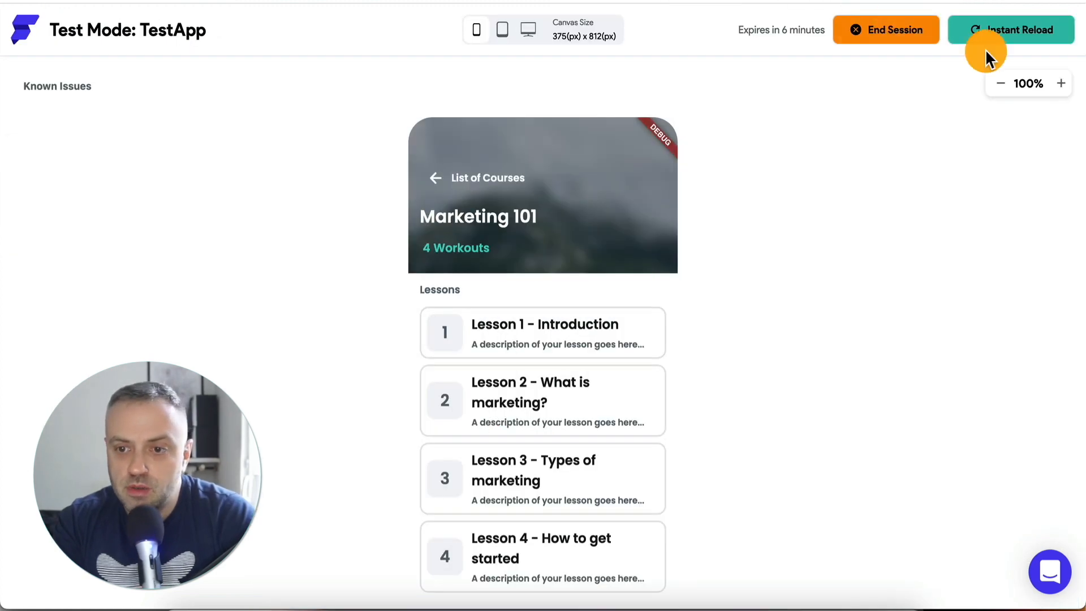
pyautogui.click(1017, 37)
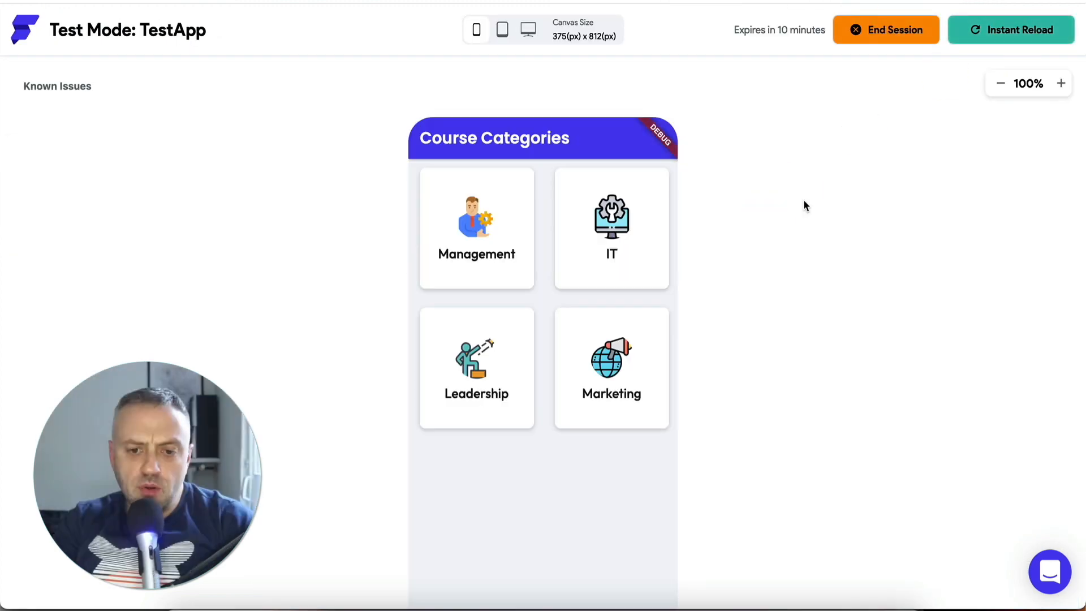
pyautogui.click(630, 227)
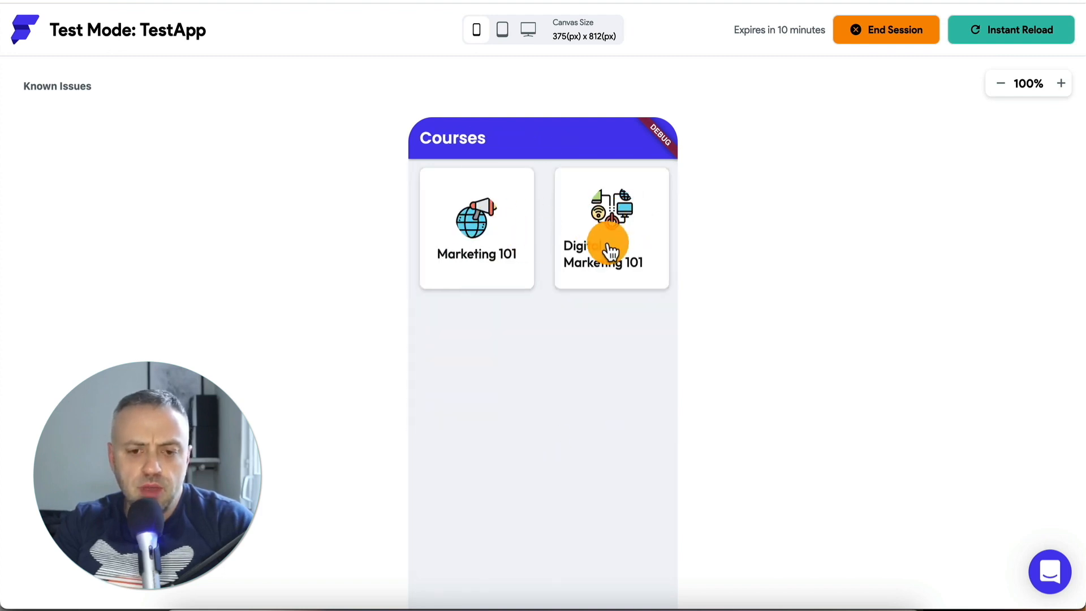
pyautogui.click(485, 232)
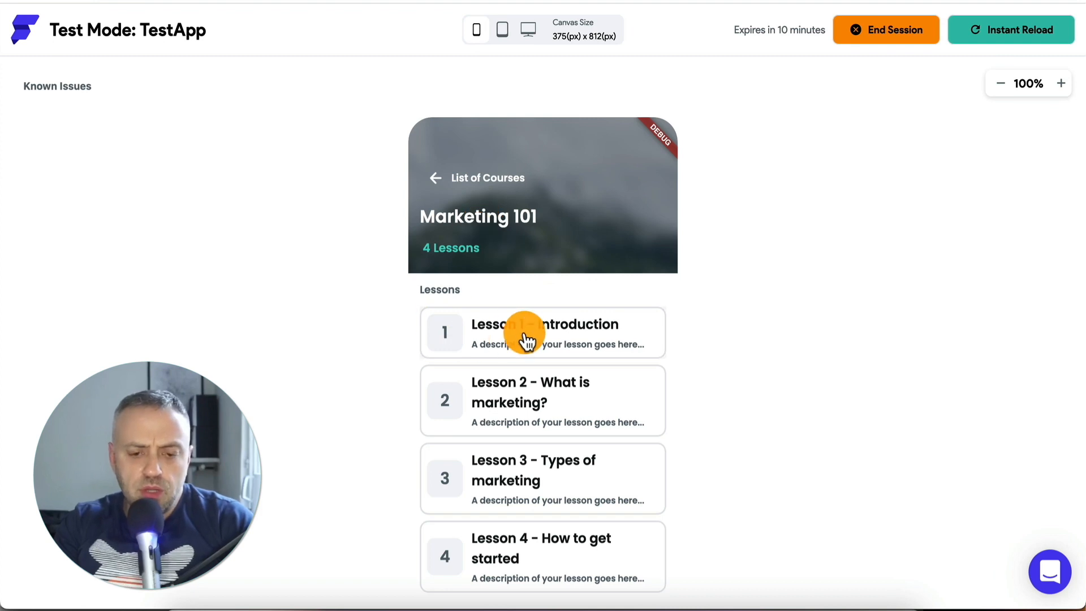
# Play the video in Lesson 1 - Introduction and mark the lesson completed
pyautogui.click(525, 337)
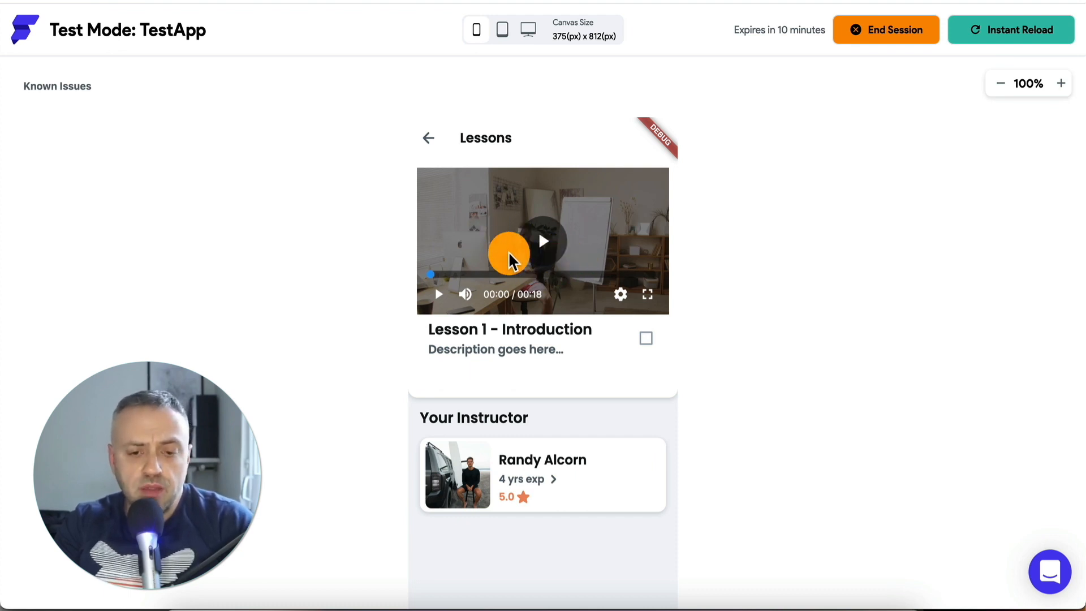
pyautogui.click(553, 249)
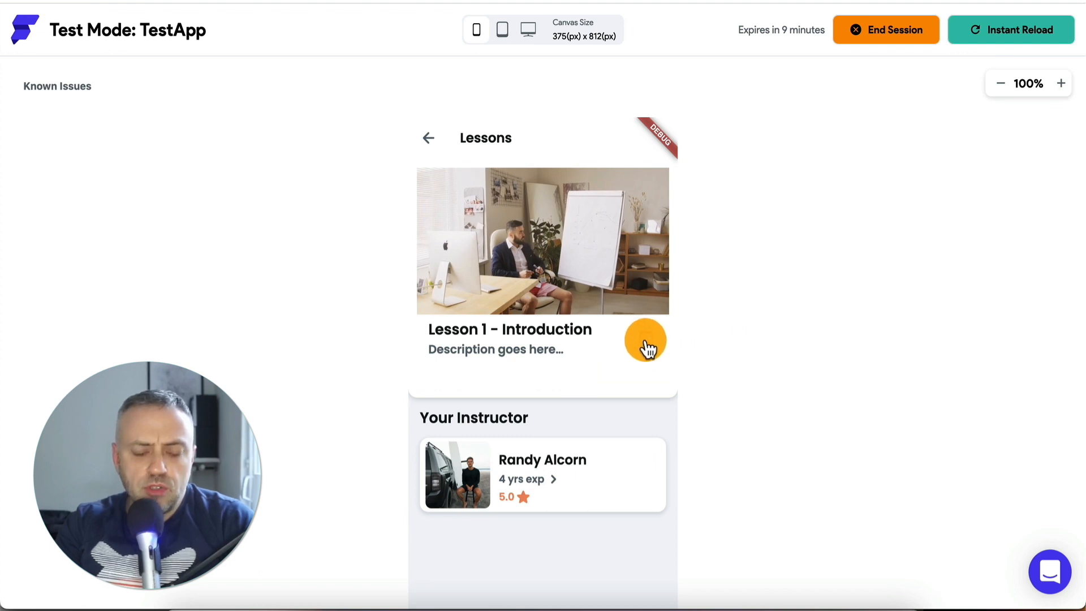
pyautogui.scroll(-3, 689, 359)
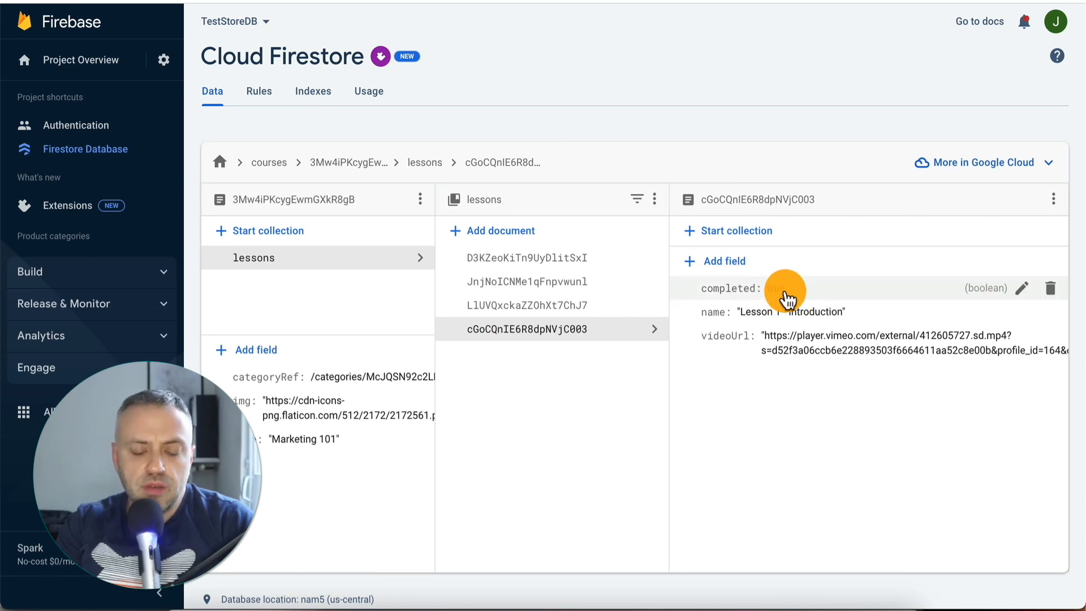
# Check the completed field in the Marketing 101 course's lesson documents in the Firestore database
pyautogui.click(583, 307)
pyautogui.click(582, 283)
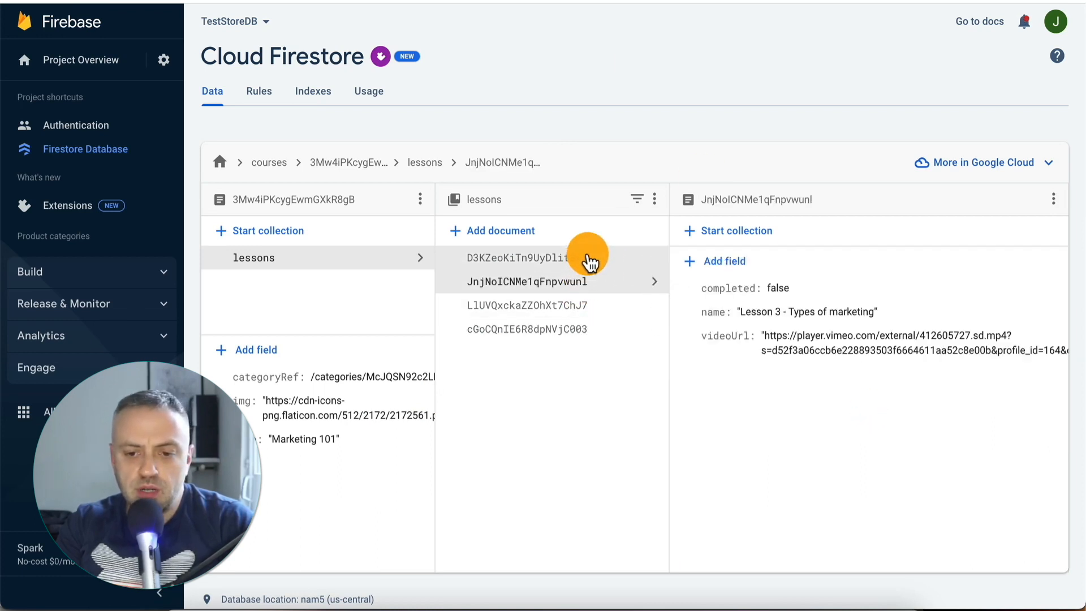
pyautogui.click(588, 262)
pyautogui.click(582, 329)
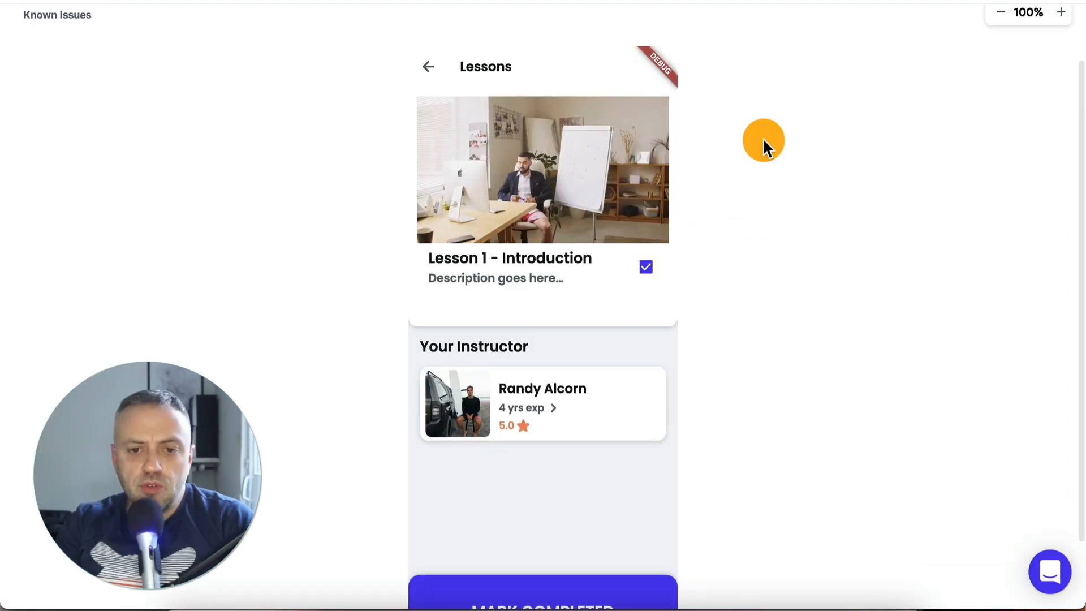